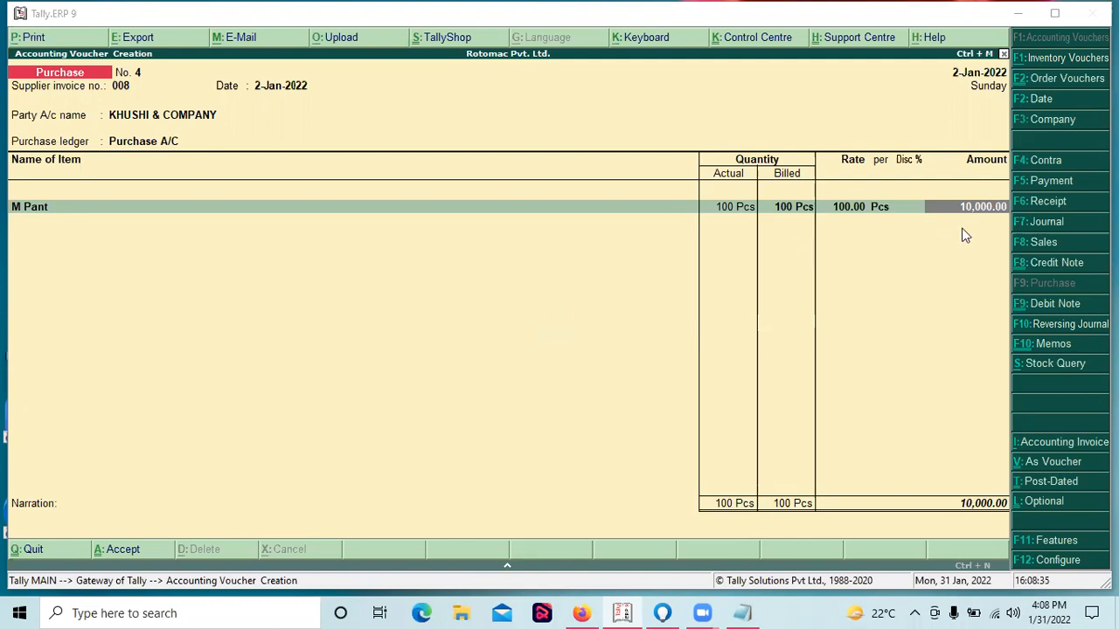
{"action": "key", "text": "Return"}
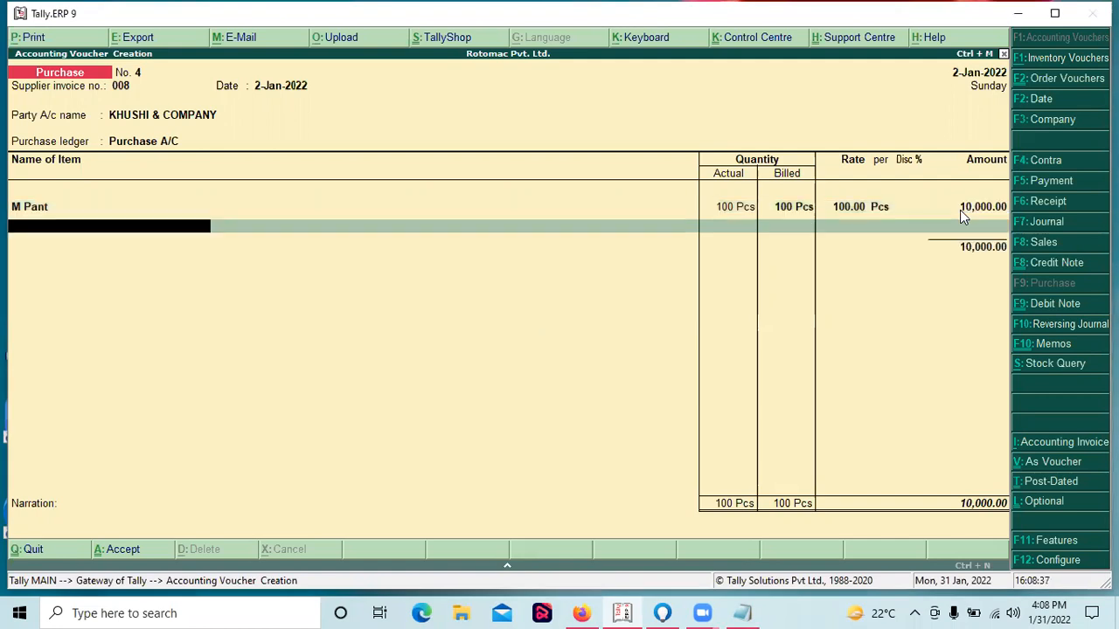
{"action": "key", "text": "Return"}
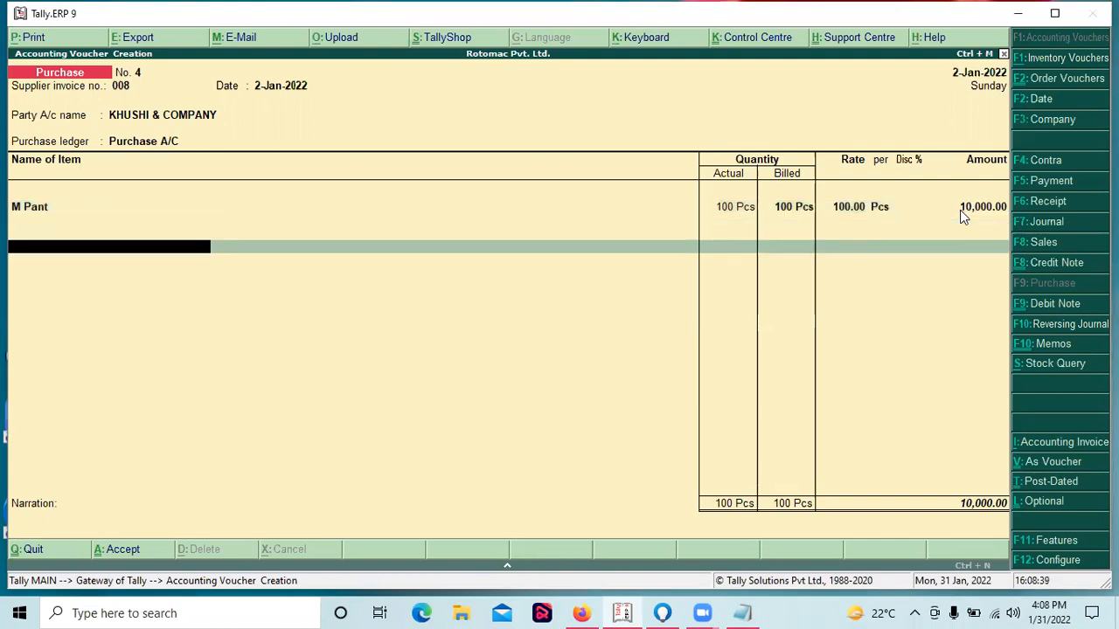
{"action": "key", "text": "Return"}
{"action": "key", "text": "Return"}
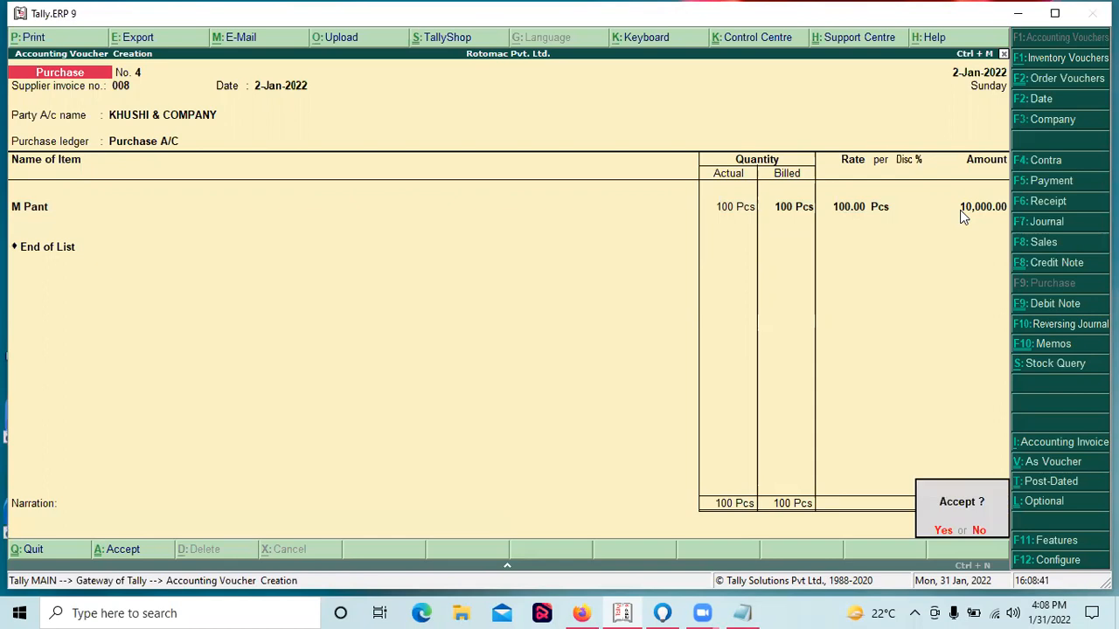
{"action": "key", "text": "n"}
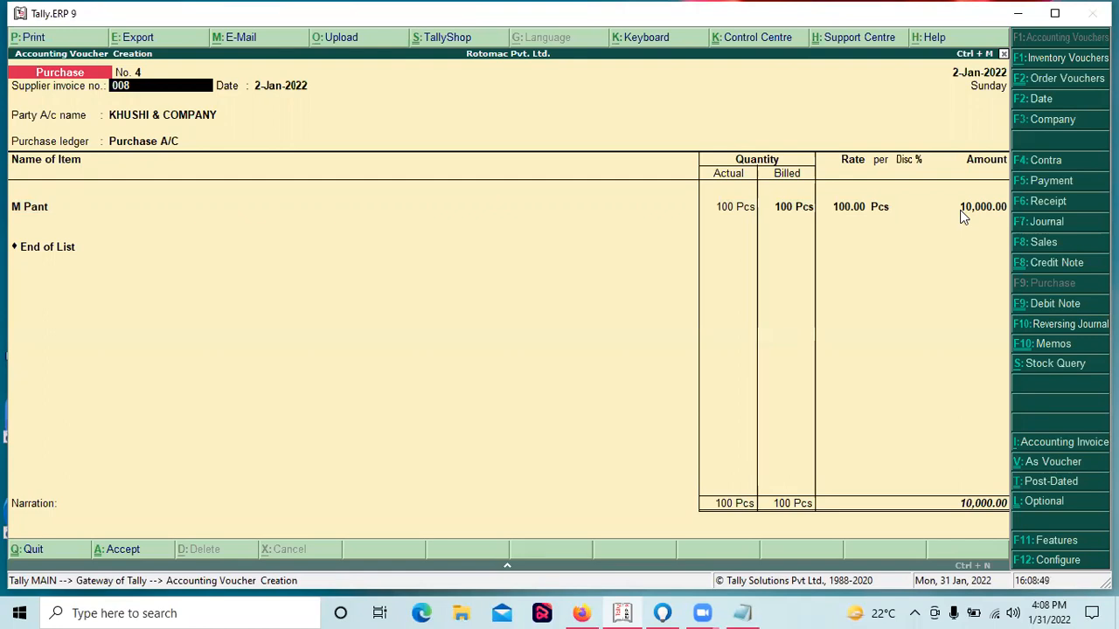
{"action": "key", "text": "F11"}
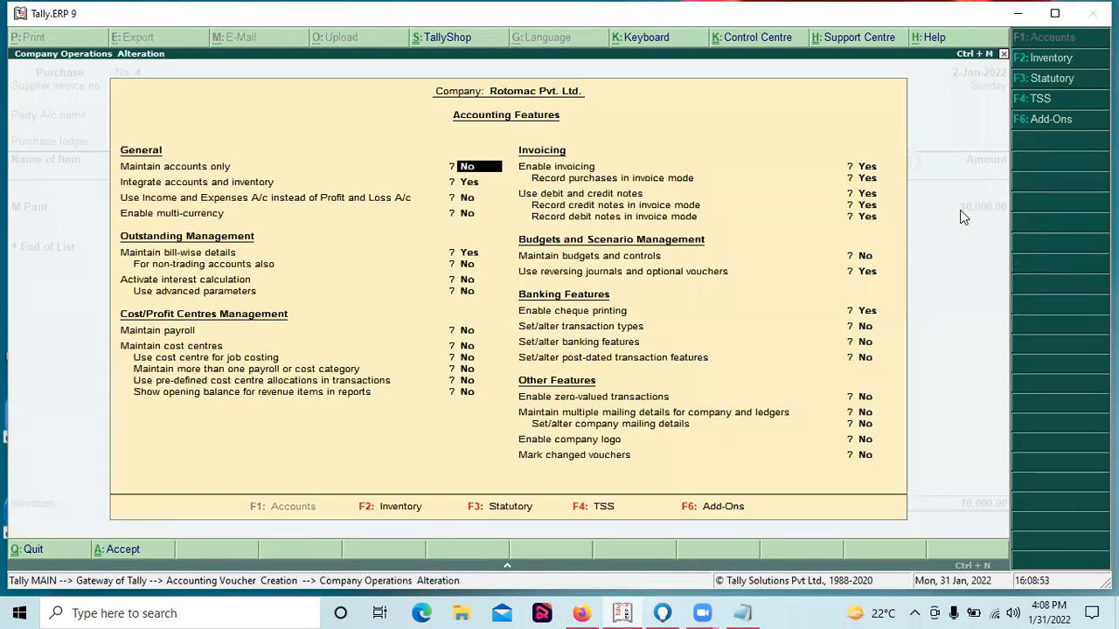
{"action": "key", "text": "Escape"}
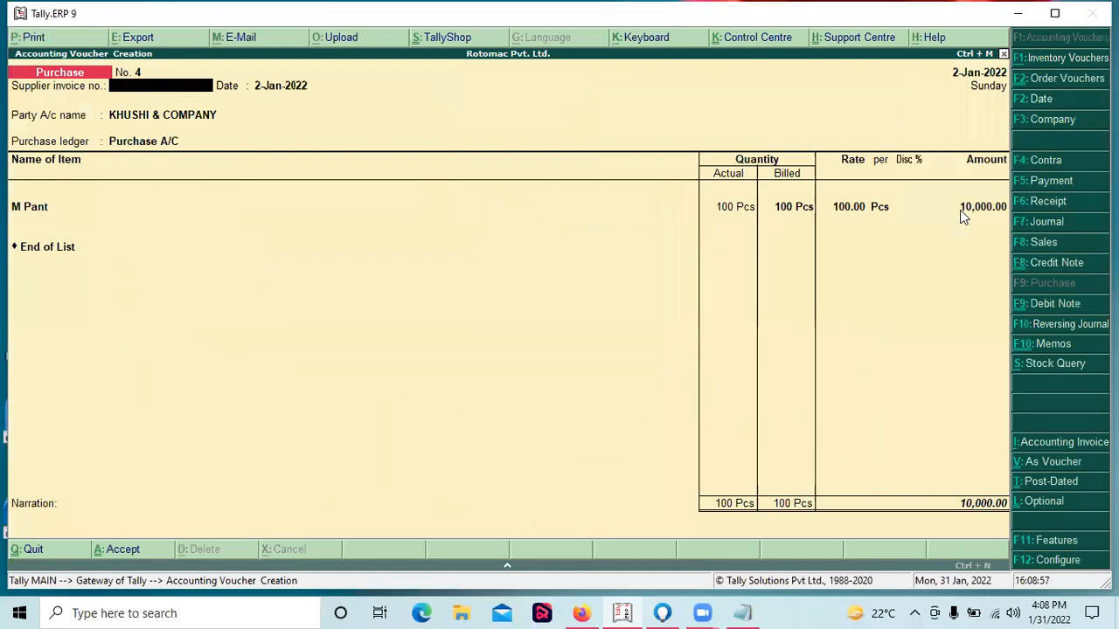
Abandon the unsaved purchase voucher for KHUSHI & COMPANY and return to the Gateway of Tally.
{"action": "key", "text": "Escape"}
{"action": "key", "text": "Escape"}
{"action": "key", "text": "Escape"}
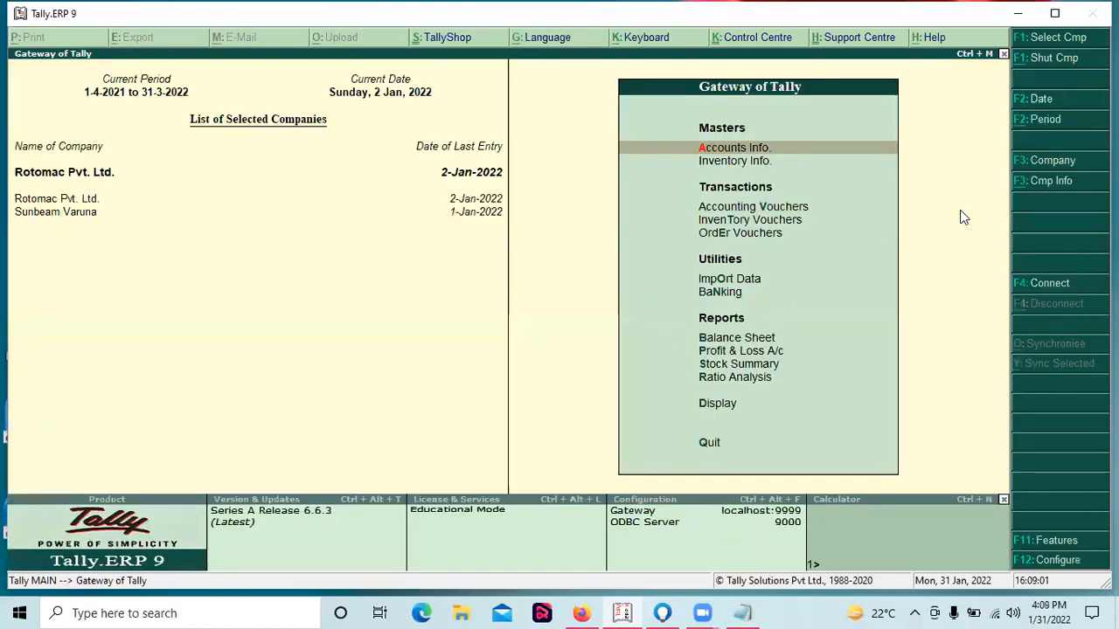
Set Use multiple price levels to No in the inventory features of Rotomac Pvt. Ltd. and accept the settings.
{"action": "key", "text": "F11"}
{"action": "key", "text": "Down"}
{"action": "key", "text": "Return"}
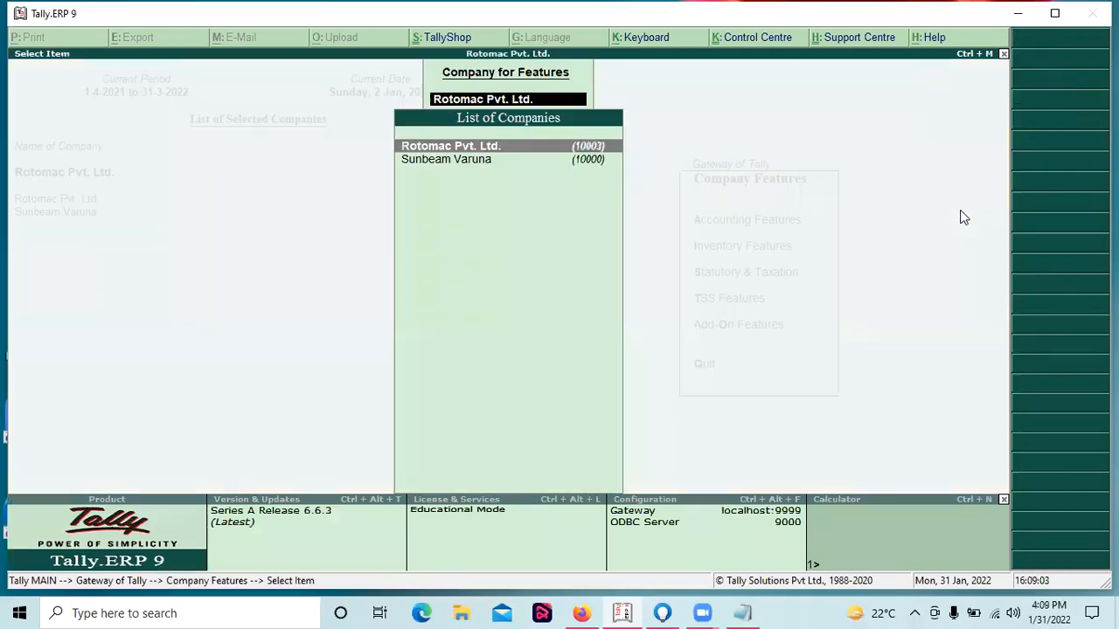
{"action": "key", "text": "Return"}
{"action": "key", "text": "Return"}
{"action": "key", "text": "Return"}
{"action": "key", "text": "Return"}
{"action": "key", "text": "Return"}
{"action": "key", "text": "Return"}
{"action": "key", "text": "Return"}
{"action": "key", "text": "Return"}
{"action": "key", "text": "Return"}
{"action": "key", "text": "Return"}
{"action": "key", "text": "Return"}
{"action": "key", "text": "Return"}
{"action": "key", "text": "Return"}
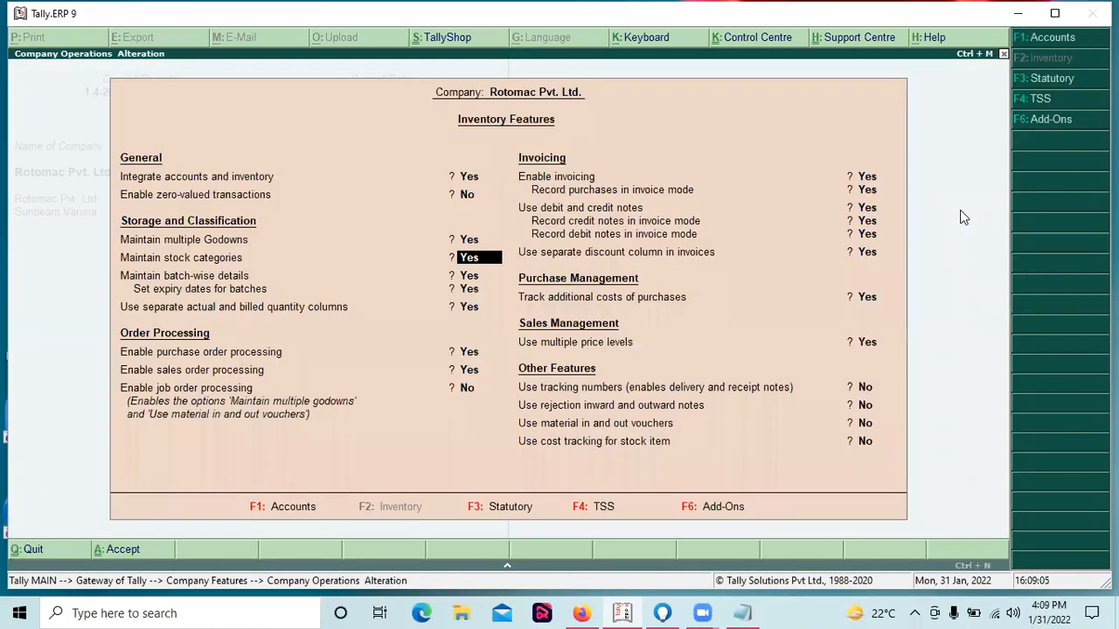
{"action": "key", "text": "Return"}
{"action": "key", "text": "Return"}
{"action": "key", "text": "Return"}
{"action": "key", "text": "Return"}
{"action": "key", "text": "Return"}
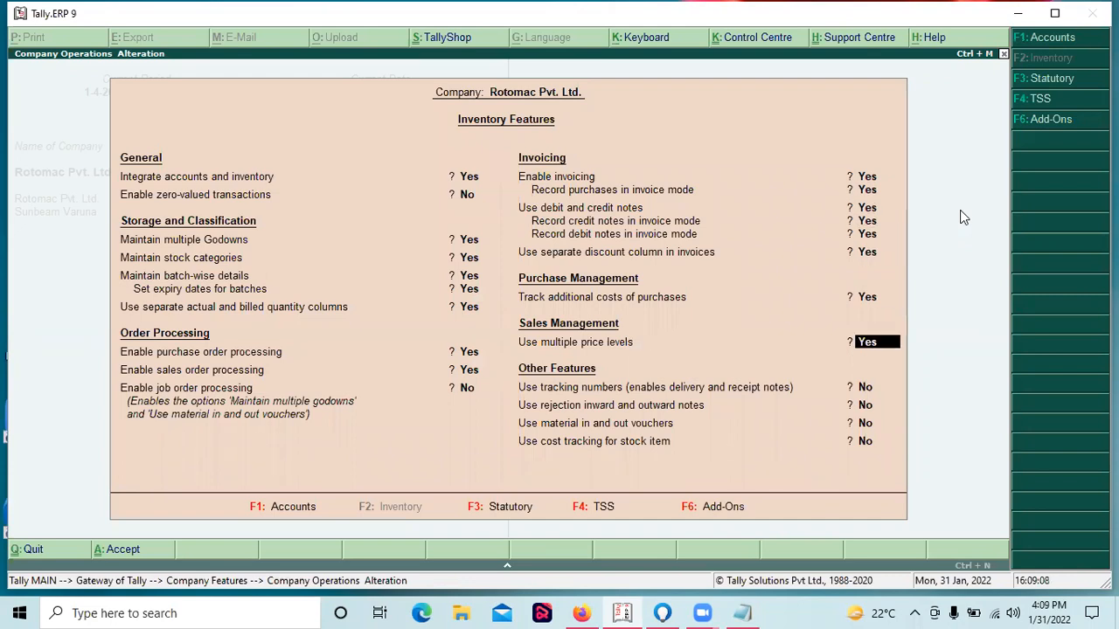
{"action": "type", "text": "n"}
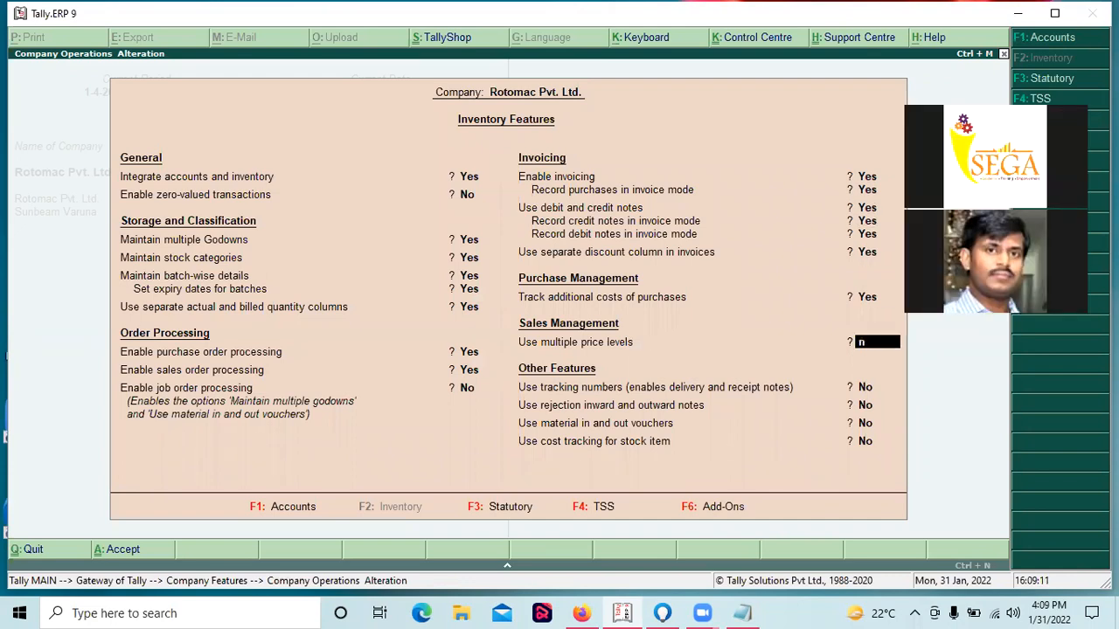
{"action": "key", "text": "Return"}
{"action": "key", "text": "Return"}
{"action": "key", "text": "Return"}
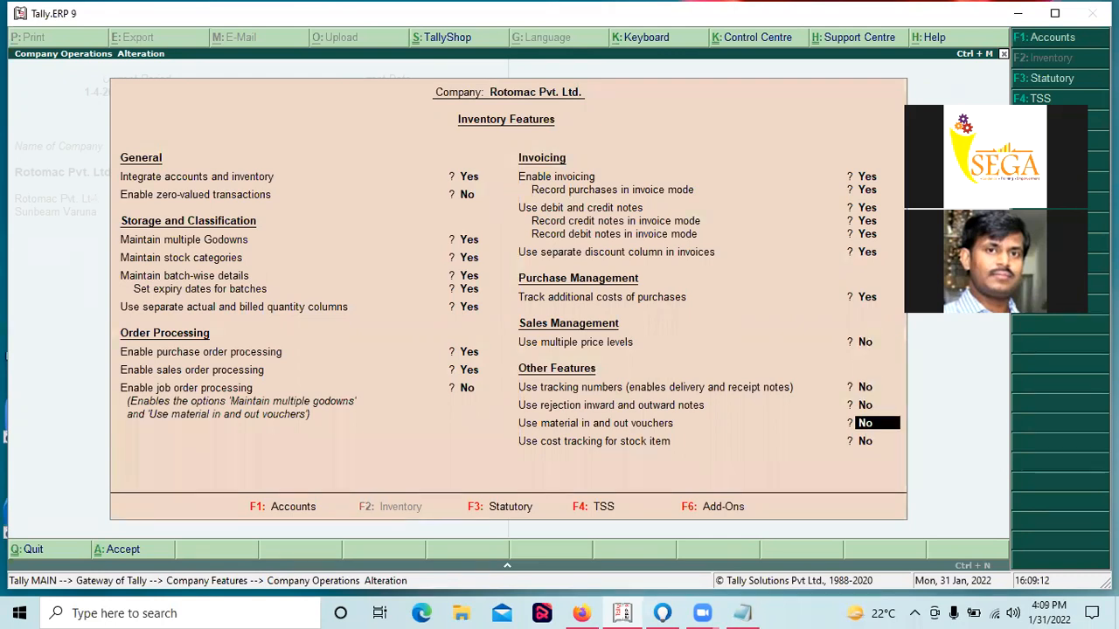
{"action": "key", "text": "Return"}
{"action": "key", "text": "Return"}
{"action": "key", "text": "Return"}
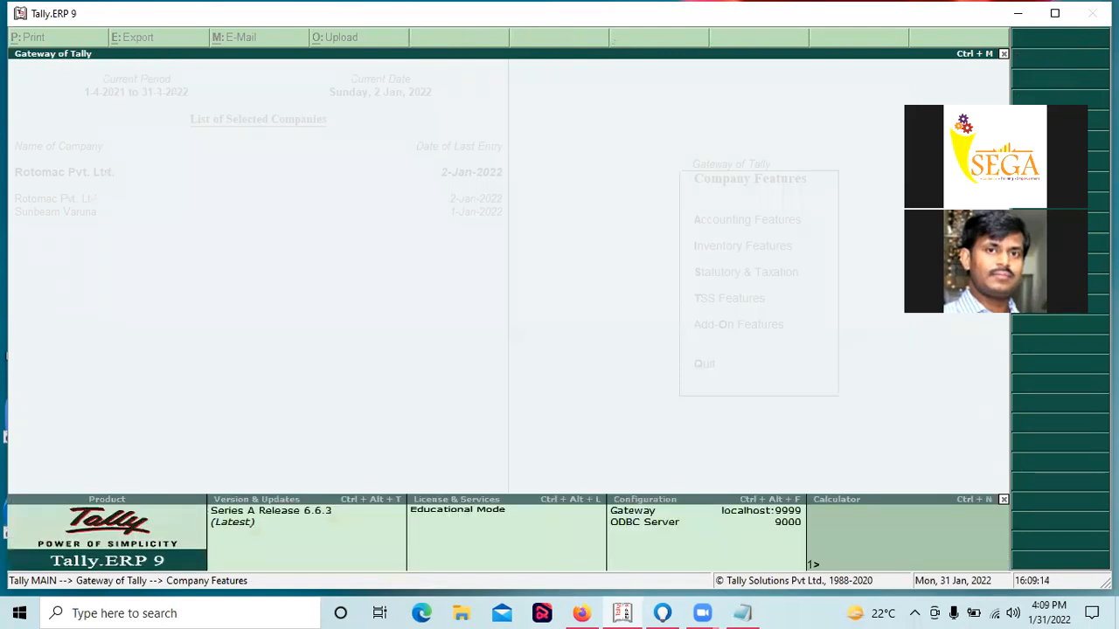
Set Track additional costs of purchases to Yes in Rotomac Pvt. Ltd.'s inventory features, accept, and return to the Gateway of Tally.
{"action": "key", "text": "Return"}
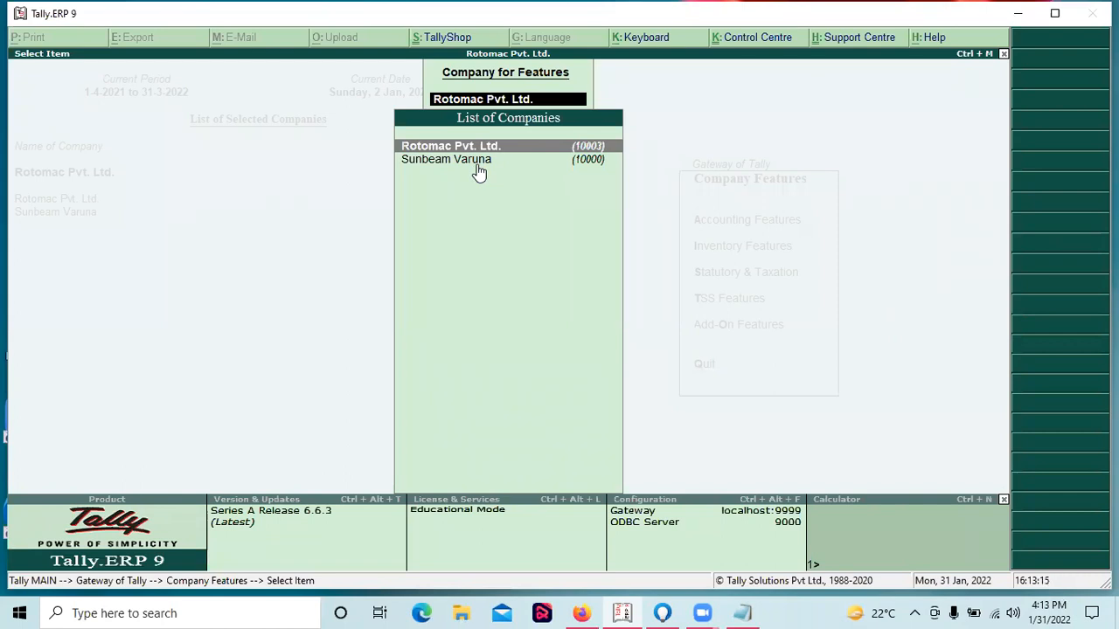
{"action": "key", "text": "Return"}
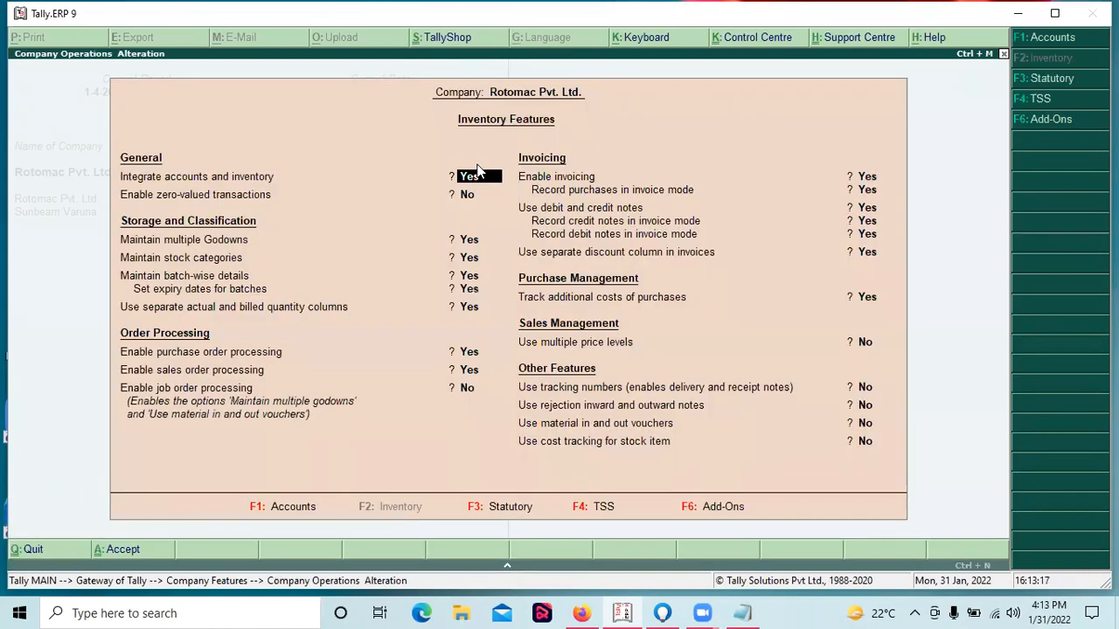
{"action": "key", "text": "Return"}
{"action": "key", "text": "Return"}
{"action": "key", "text": "Return"}
{"action": "key", "text": "Return"}
{"action": "key", "text": "Return"}
{"action": "key", "text": "Return"}
{"action": "key", "text": "Return"}
{"action": "key", "text": "Return"}
{"action": "key", "text": "Return"}
{"action": "key", "text": "Return"}
{"action": "key", "text": "Return"}
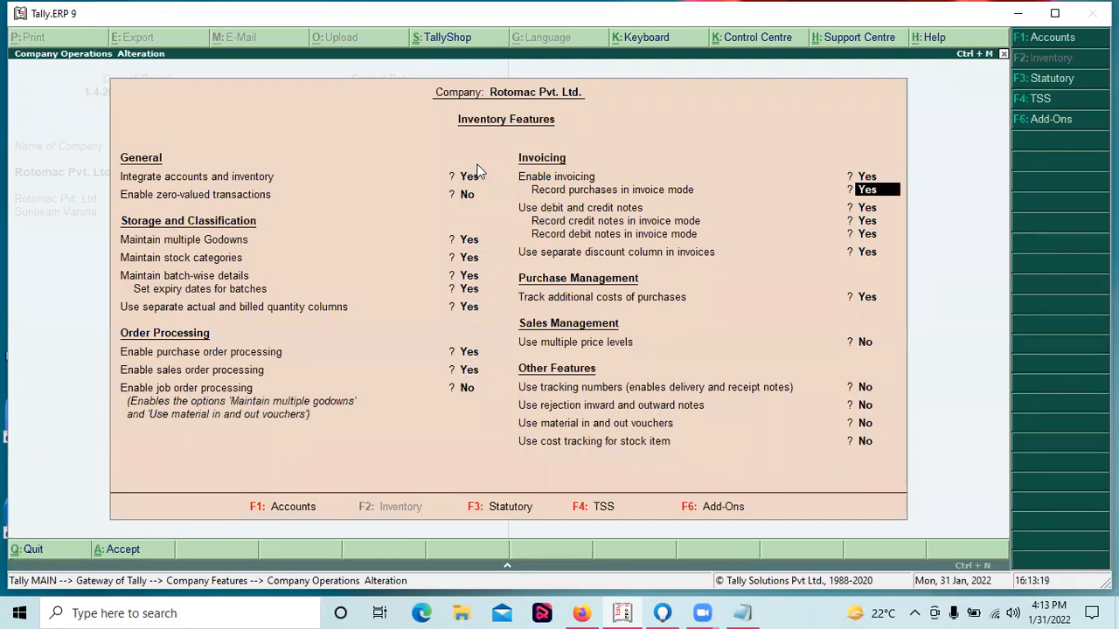
{"action": "key", "text": "Return"}
{"action": "key", "text": "Return"}
{"action": "key", "text": "Return"}
{"action": "key", "text": "Return"}
{"action": "key", "text": "Return"}
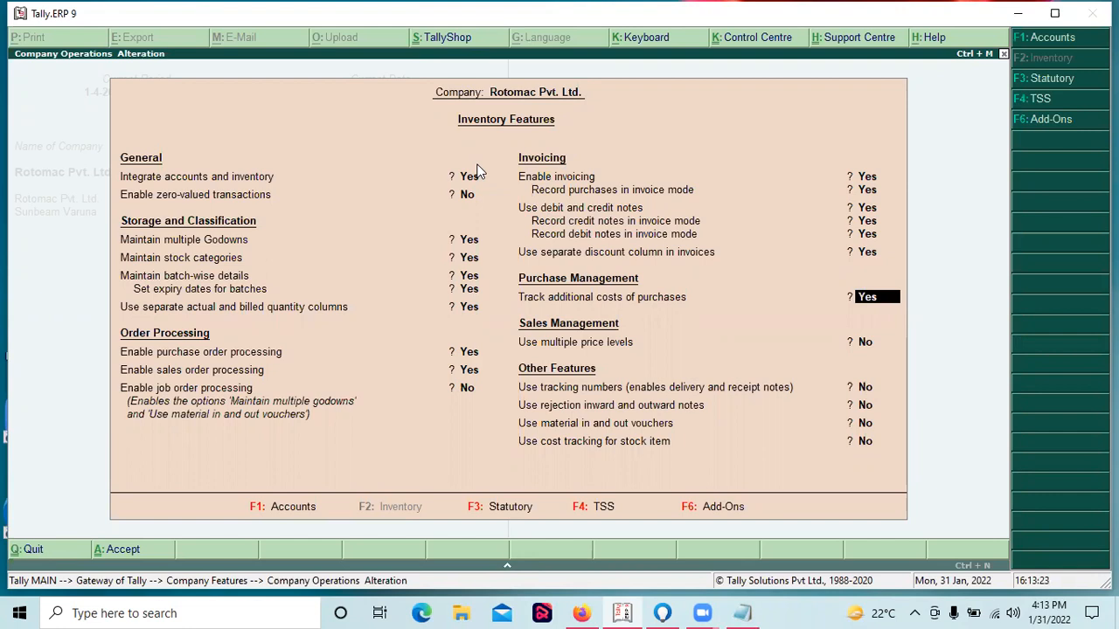
{"action": "type", "text": "y"}
{"action": "key", "text": "Return"}
{"action": "key", "text": "Return"}
{"action": "key", "text": "Return"}
{"action": "key", "text": "Return"}
{"action": "key", "text": "Return"}
{"action": "key", "text": "Return"}
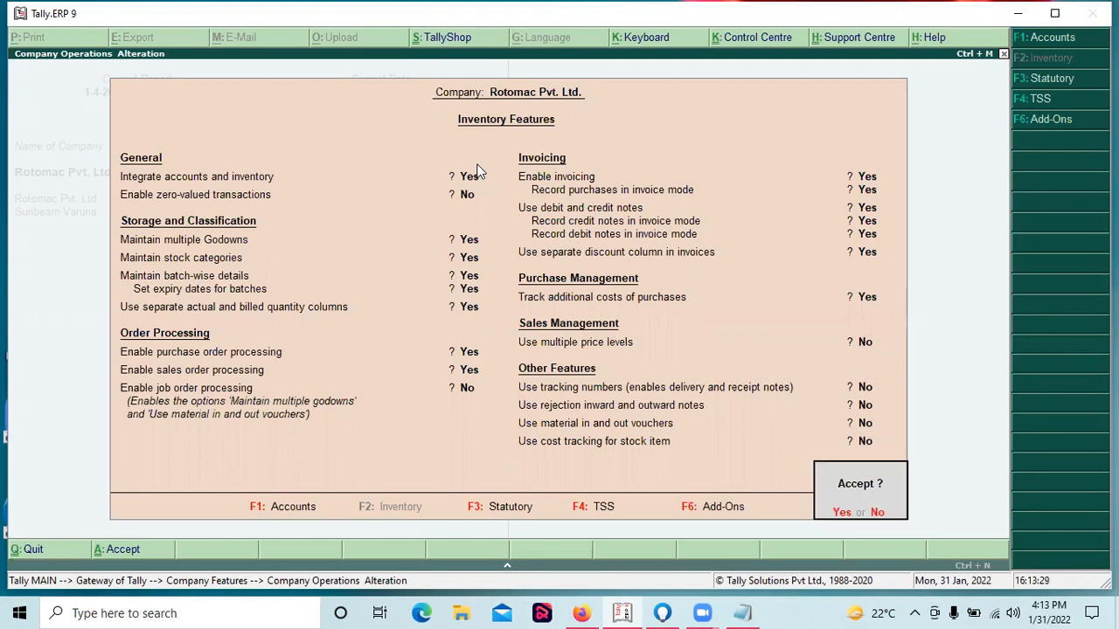
{"action": "key", "text": "Return"}
{"action": "key", "text": "Escape"}
{"action": "key", "text": "Escape"}
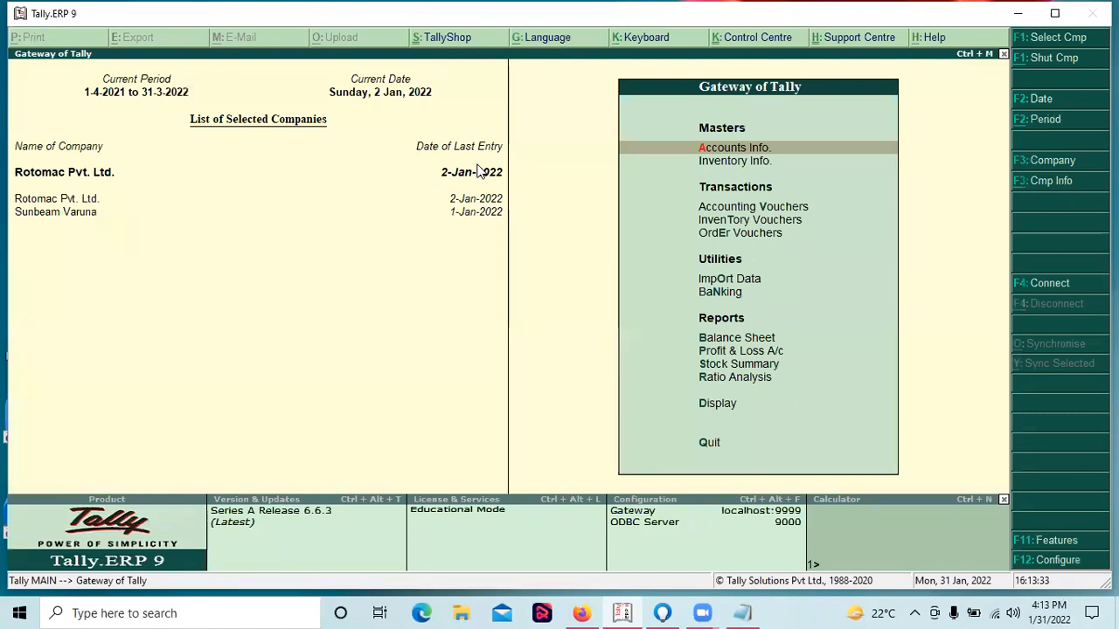
Open a new purchase voucher in the accounting vouchers.
{"action": "key", "text": "Down"}
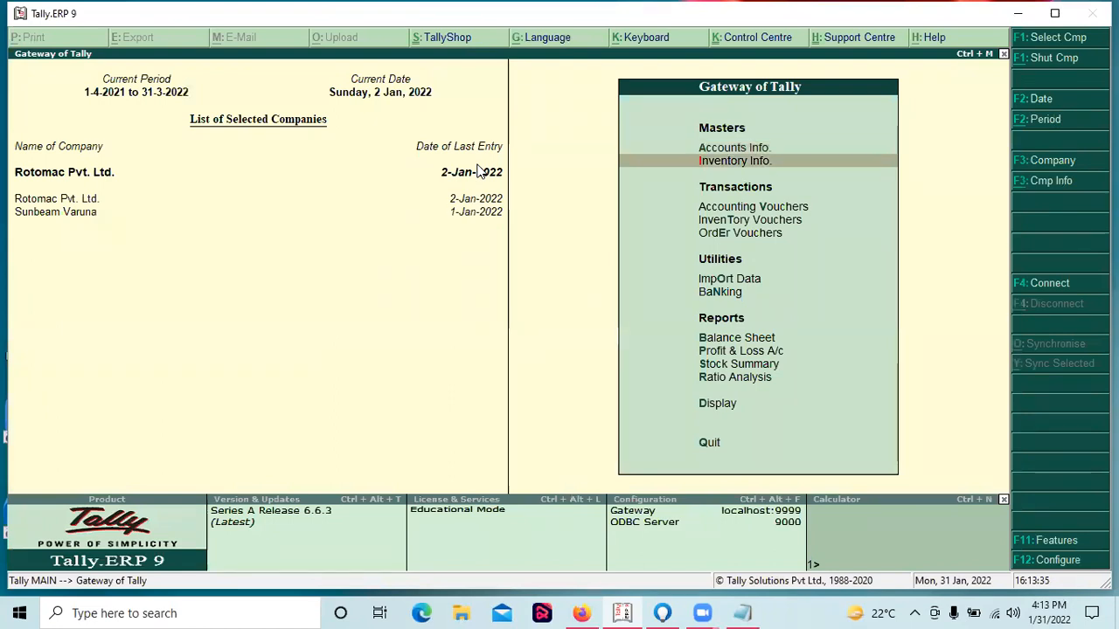
{"action": "key", "text": "Down"}
{"action": "key", "text": "Down"}
{"action": "key", "text": "Down"}
{"action": "key", "text": "Up"}
{"action": "key", "text": "Up"}
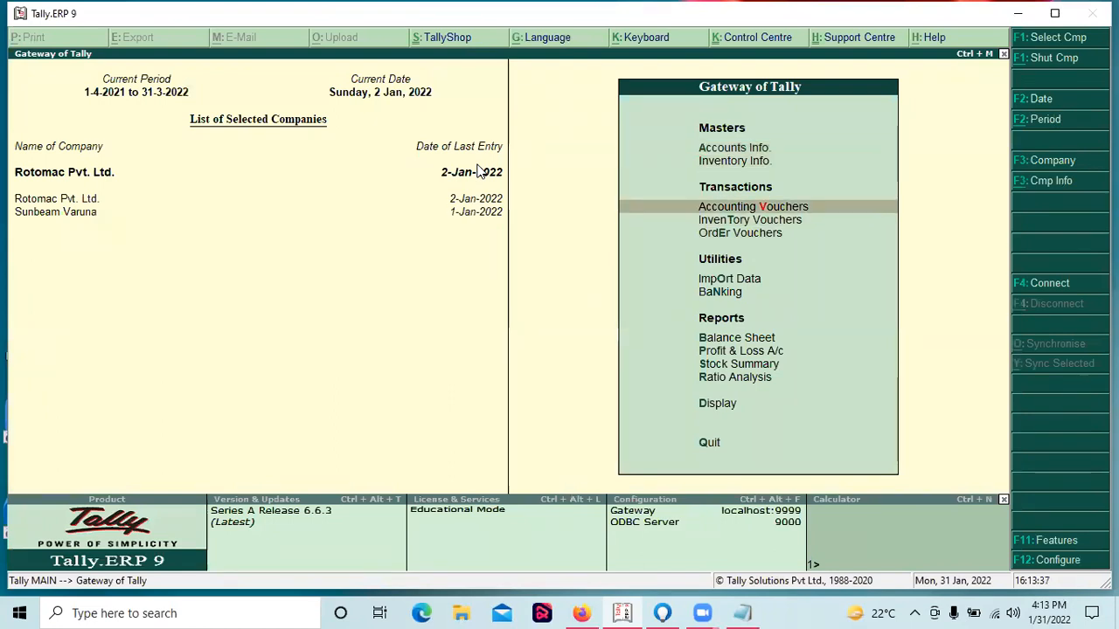
{"action": "key", "text": "Return"}
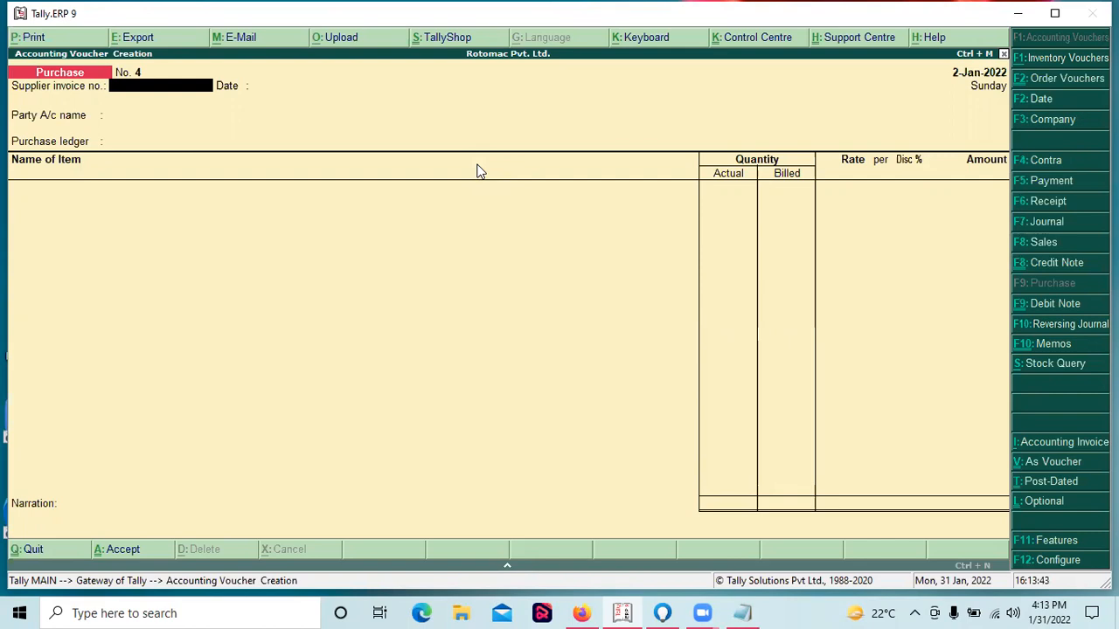
{"action": "key", "text": "F10"}
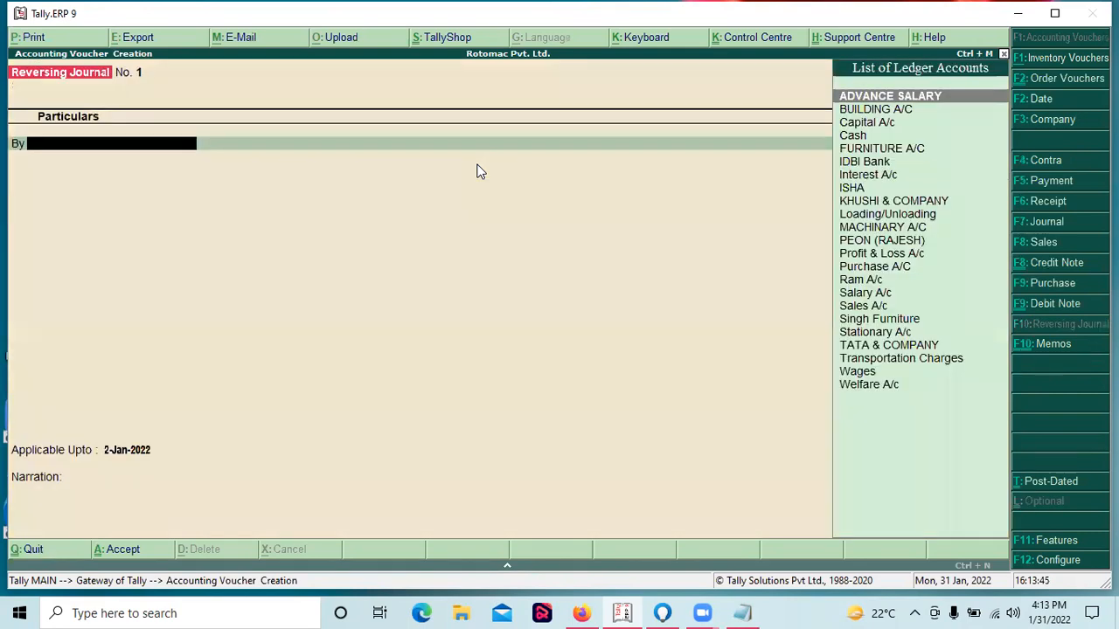
{"action": "key", "text": "F9"}
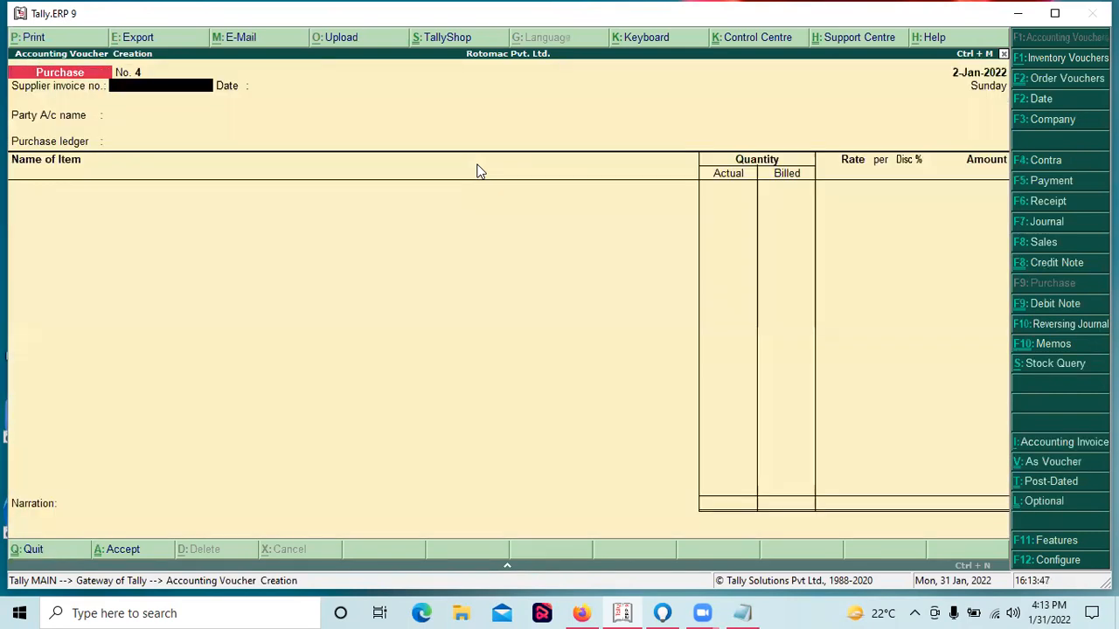
Enter supplier invoice number 099 with the invoice date 1-01-2022.
{"action": "type", "text": "099"}
{"action": "key", "text": "Return"}
{"action": "type", "text": "1-010"}
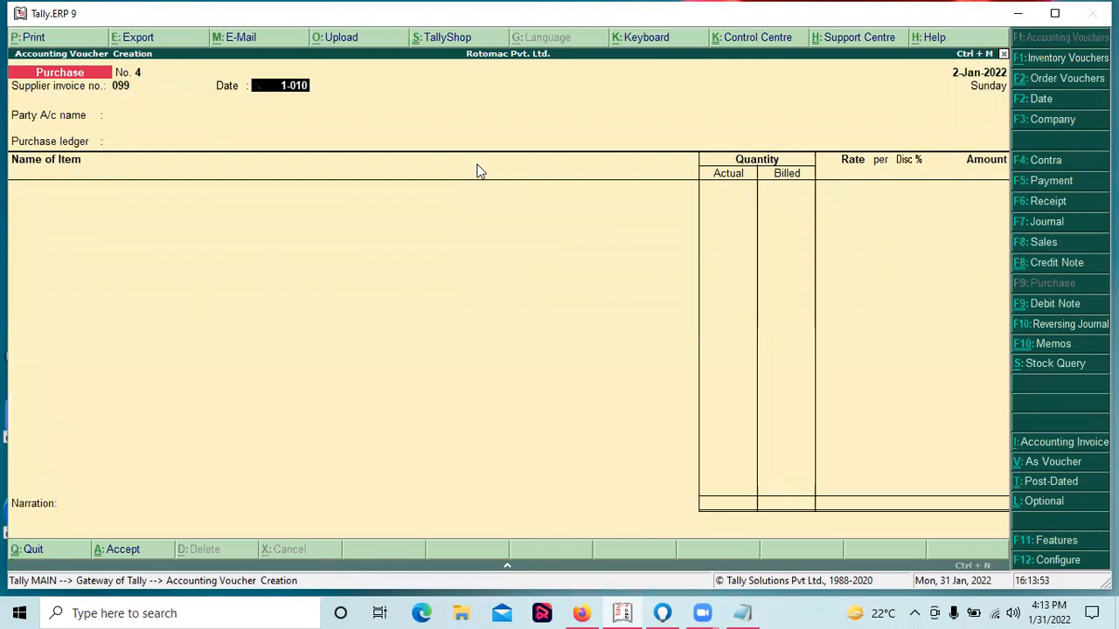
{"action": "key", "text": "BackSpace"}
{"action": "type", "text": "-2022"}
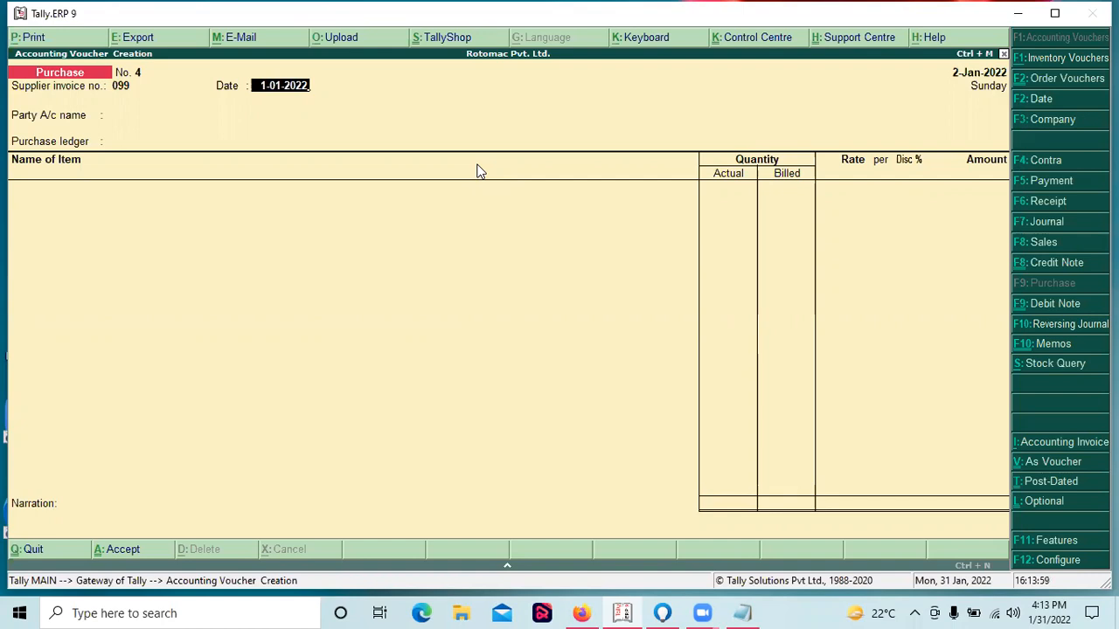
{"action": "key", "text": "Return"}
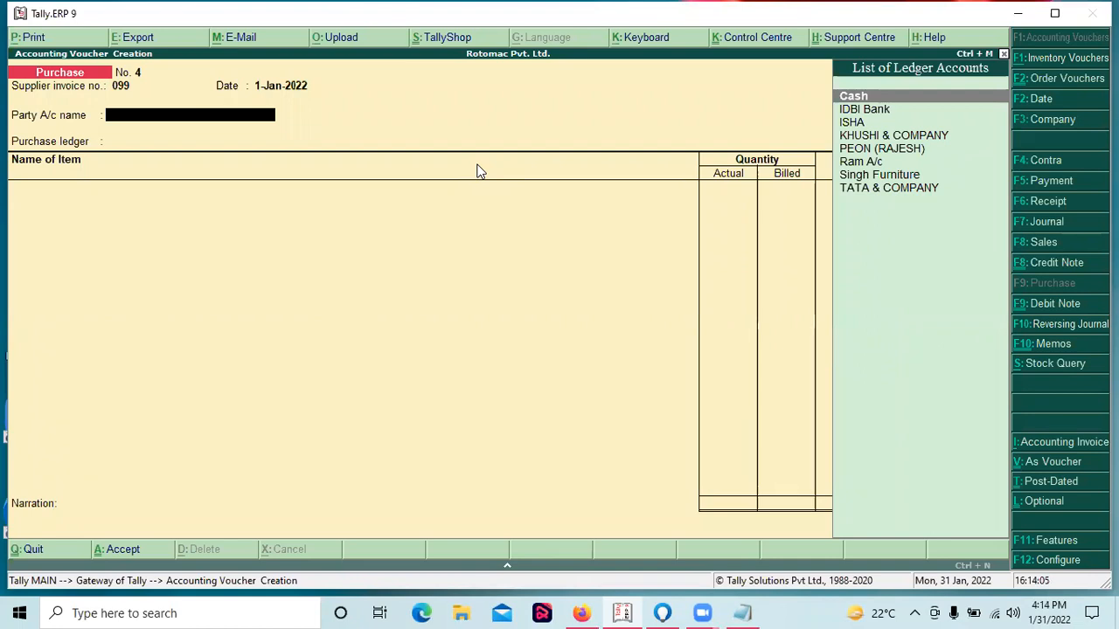
Set the party account to Cash and the purchase ledger to Purchase A/C.
{"action": "key", "text": "Down"}
{"action": "key", "text": "Down"}
{"action": "key", "text": "Down"}
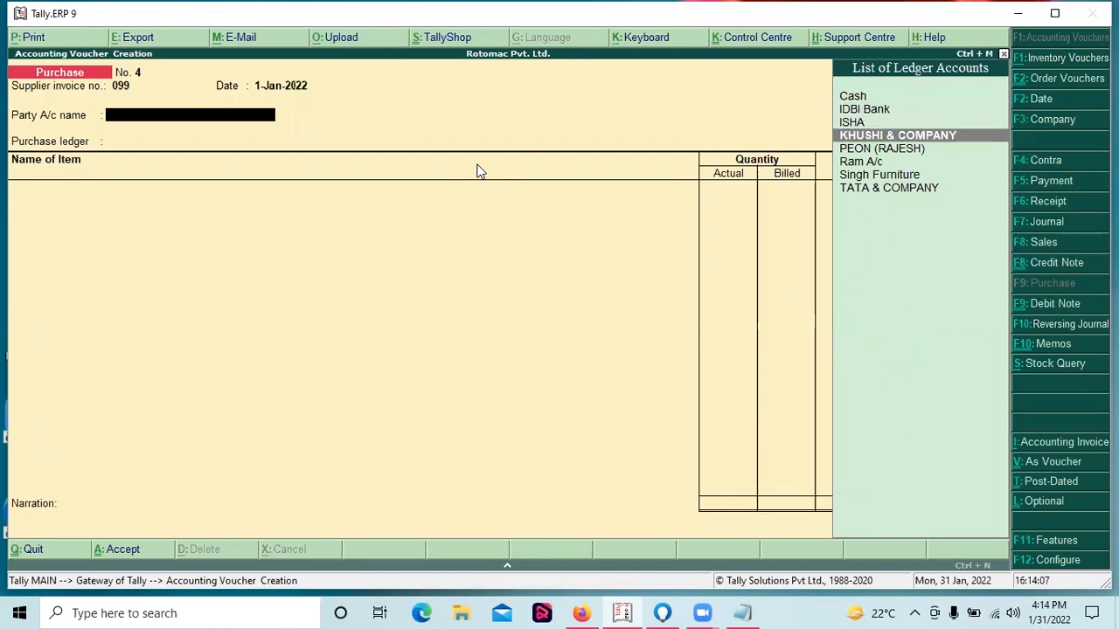
{"action": "key", "text": "Up"}
{"action": "key", "text": "Up"}
{"action": "key", "text": "Up"}
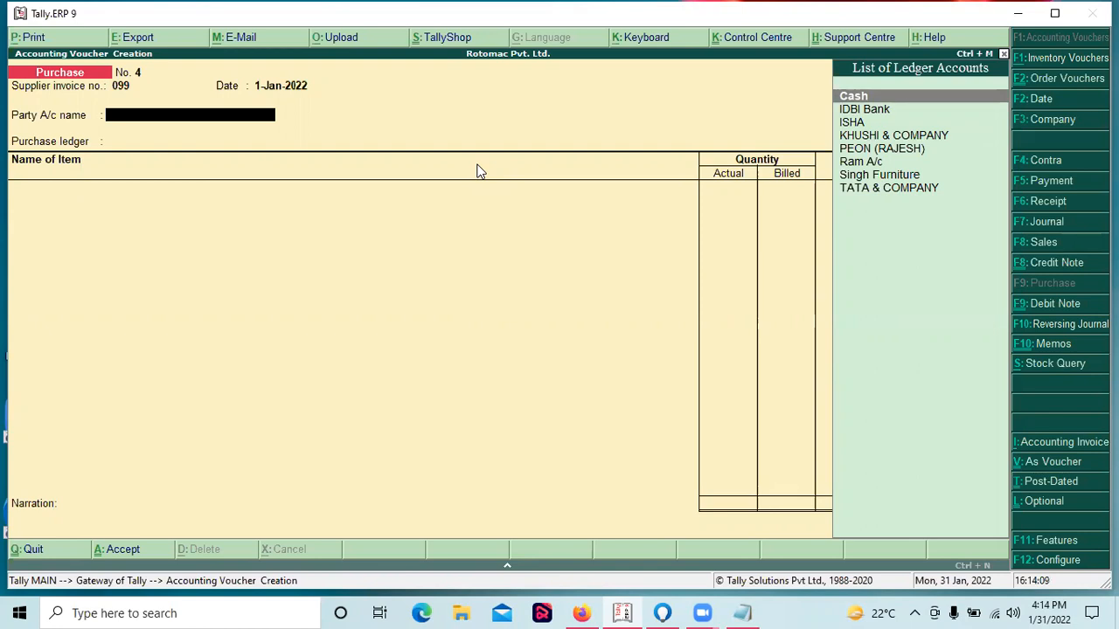
{"action": "key", "text": "Return"}
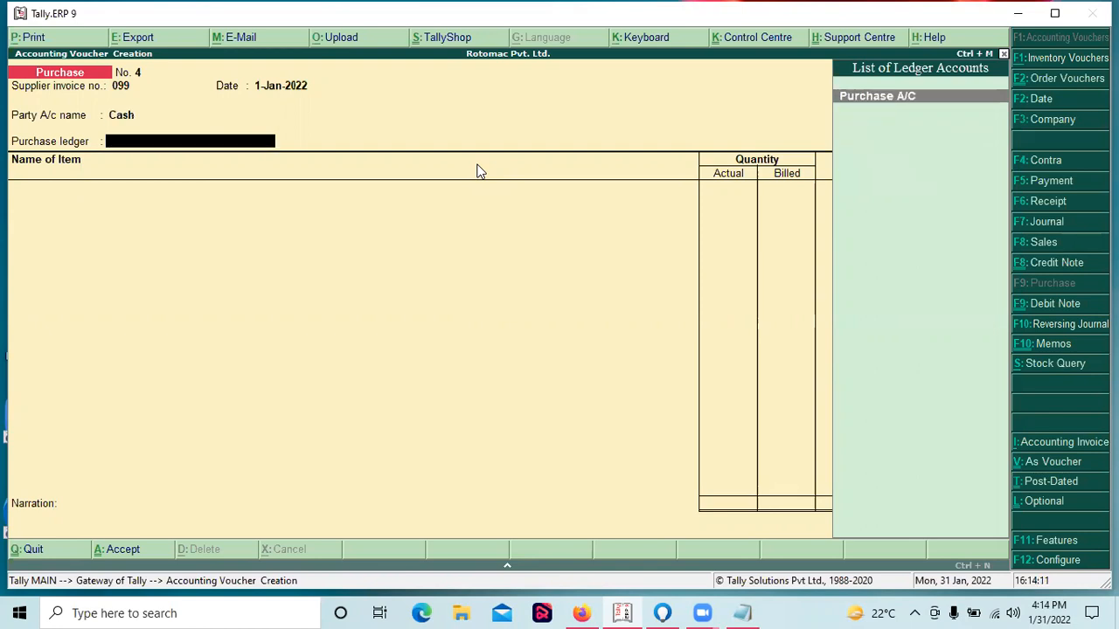
{"action": "key", "text": "Return"}
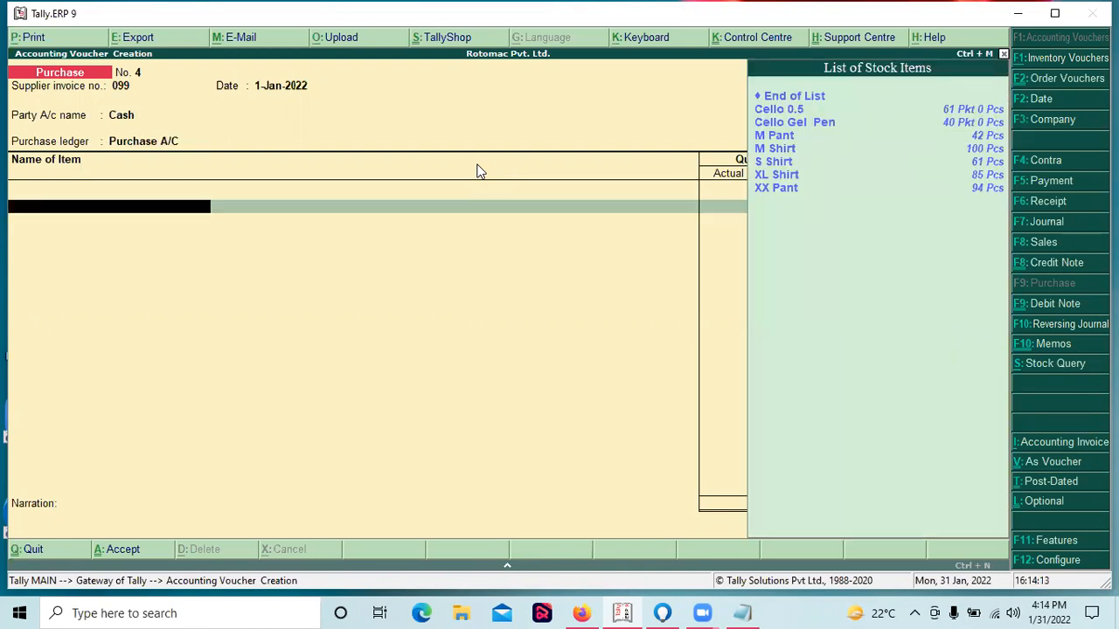
Add the stock item M Pant with order number Not Applicable and godown Main Location.
{"action": "key", "text": "Down"}
{"action": "key", "text": "Down"}
{"action": "key", "text": "Down"}
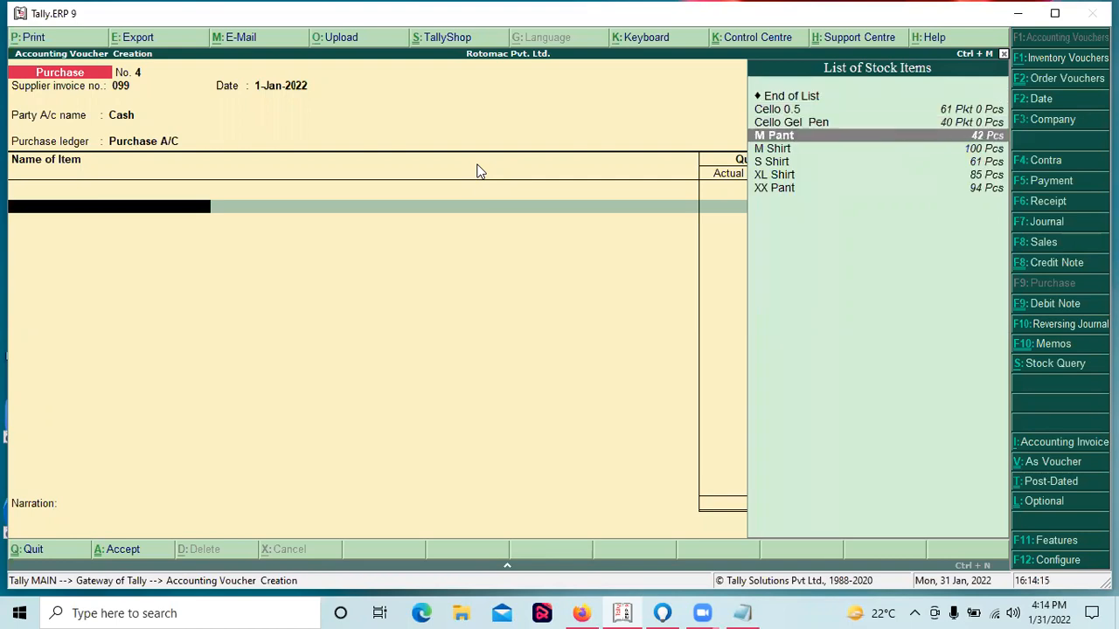
{"action": "key", "text": "Return"}
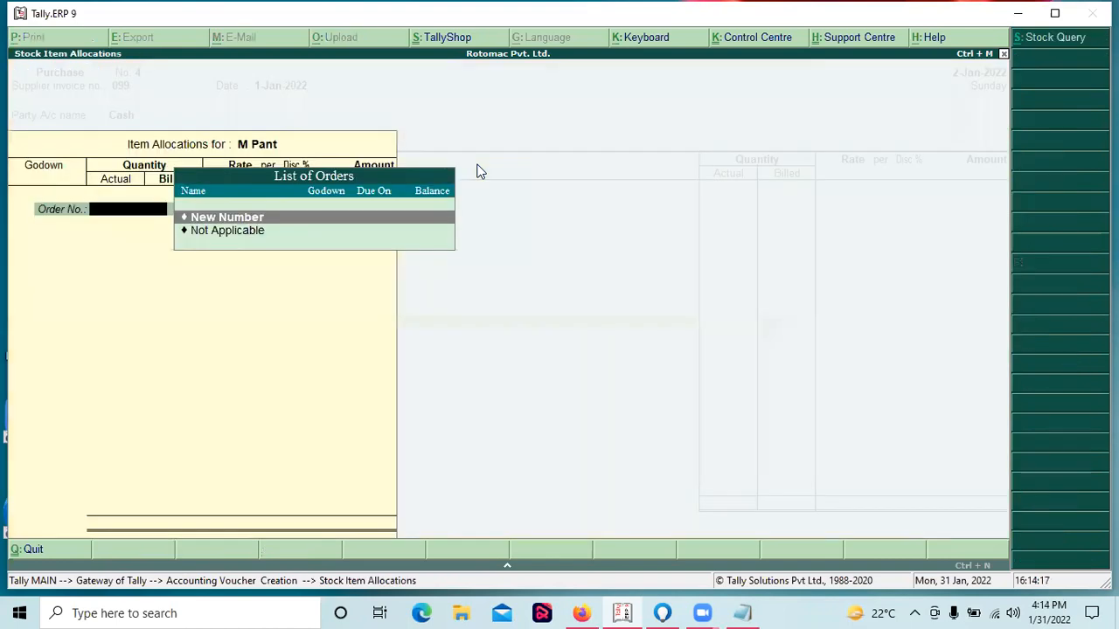
{"action": "key", "text": "Down"}
{"action": "key", "text": "Return"}
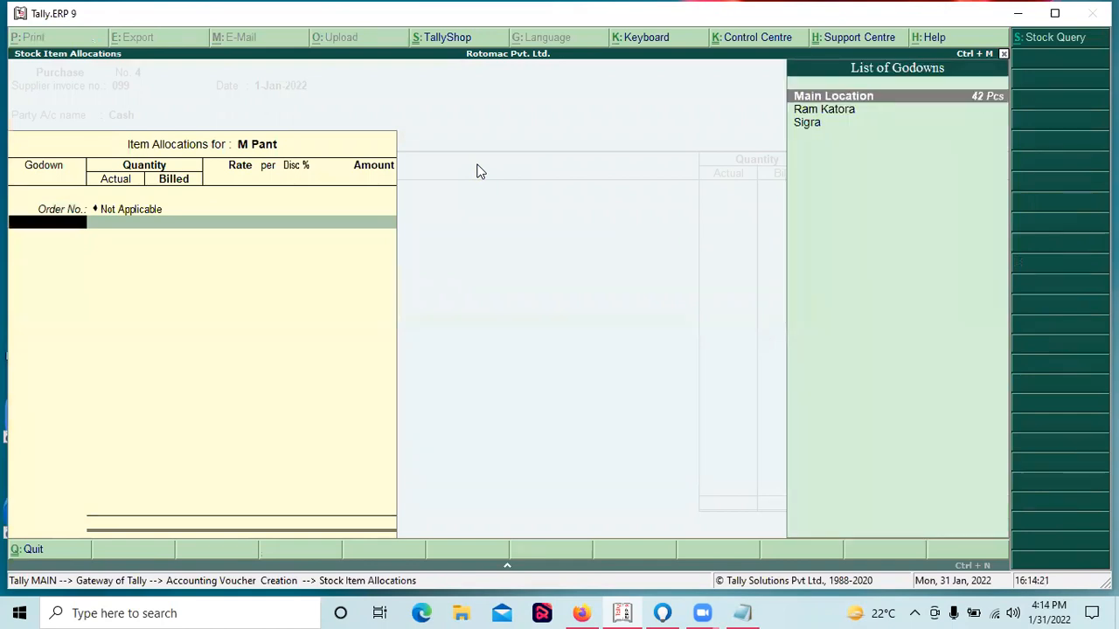
{"action": "key", "text": "Return"}
Allocate 100 Pcs of M Pant at a rate of 100 per Pcs and finish the item allocation.
{"action": "type", "text": "1"}
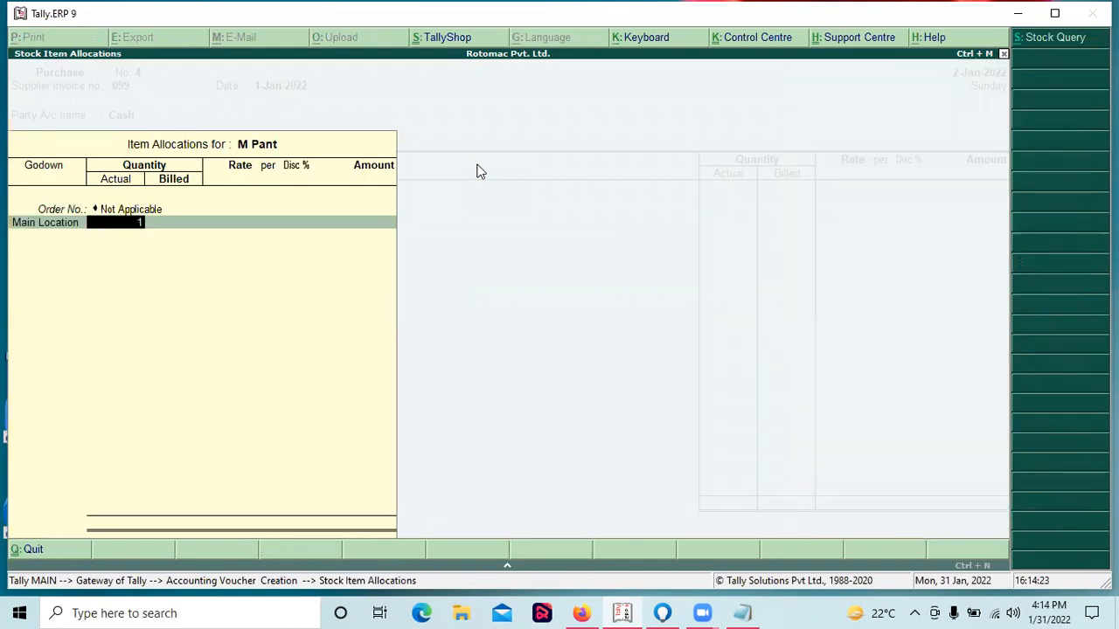
{"action": "type", "text": "00"}
{"action": "key", "text": "Return"}
{"action": "key", "text": "Return"}
{"action": "type", "text": "1"}
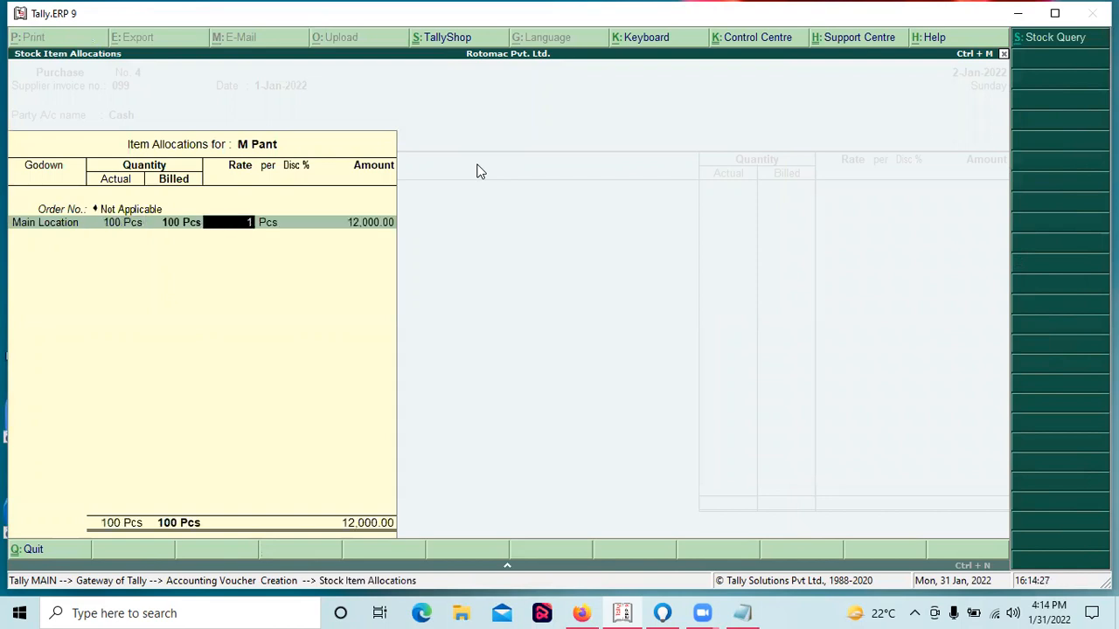
{"action": "type", "text": "00"}
{"action": "key", "text": "Return"}
{"action": "key", "text": "Return"}
{"action": "key", "text": "Return"}
{"action": "key", "text": "Return"}
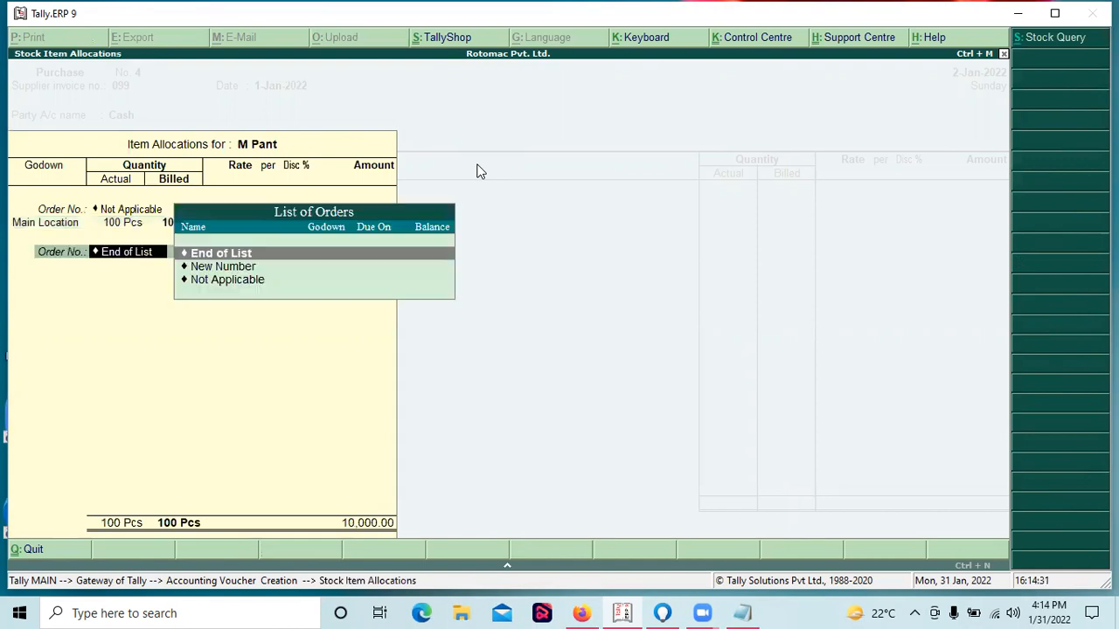
{"action": "key", "text": "Return"}
{"action": "key", "text": "Return"}
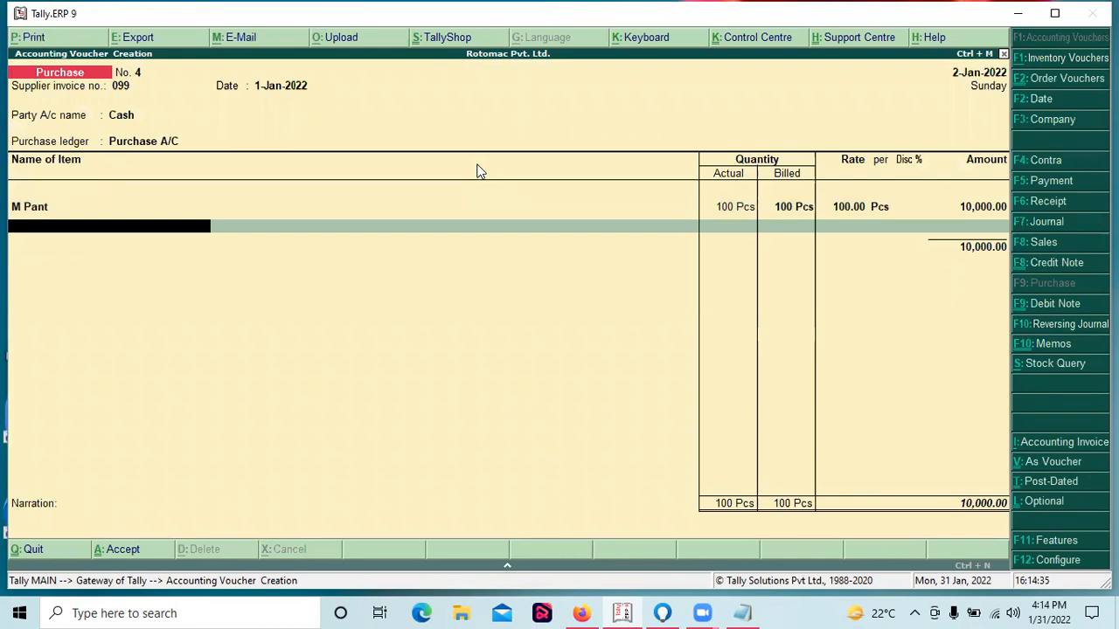
{"action": "key", "text": "Return"}
{"action": "key", "text": "Return"}
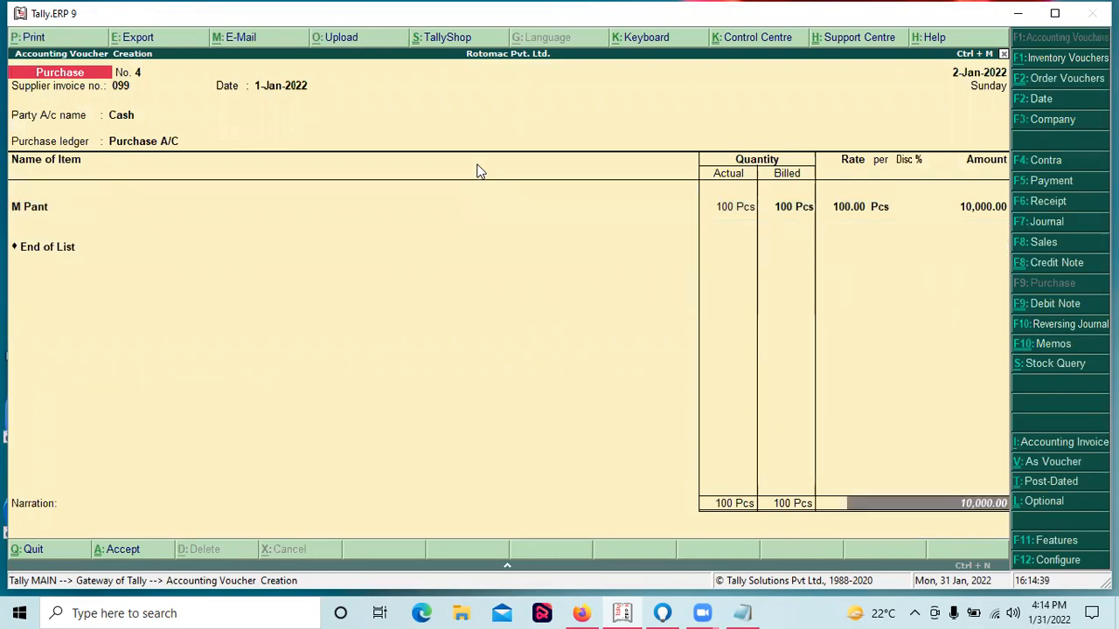
{"action": "key", "text": "Return"}
{"action": "key", "text": "BackSpace"}
{"action": "key", "text": "BackSpace"}
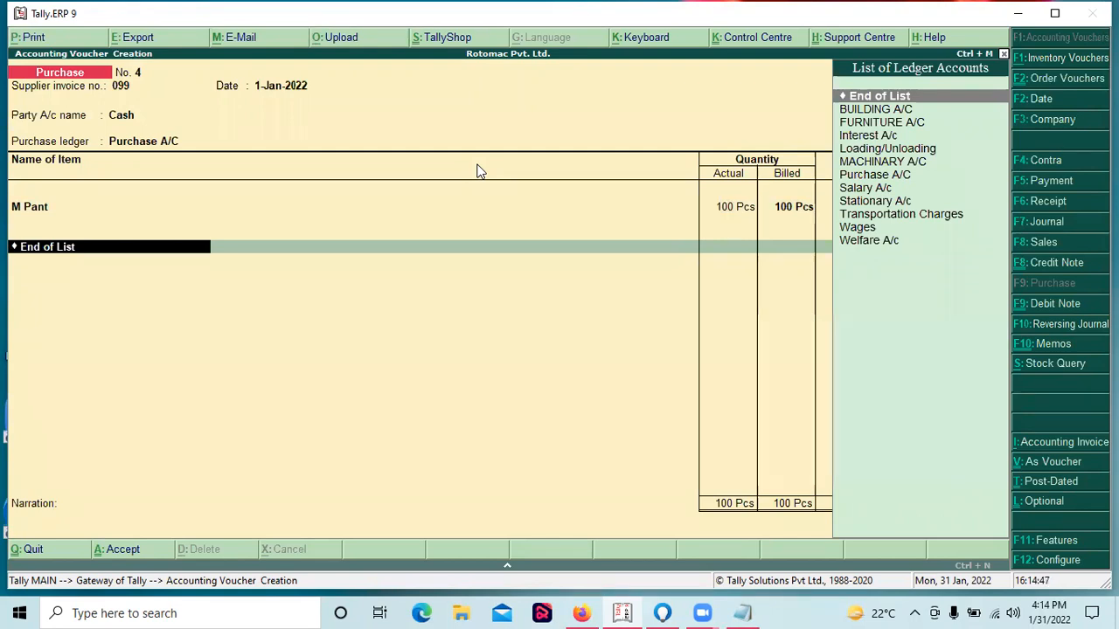
{"action": "key", "text": "Return"}
{"action": "key", "text": "Return"}
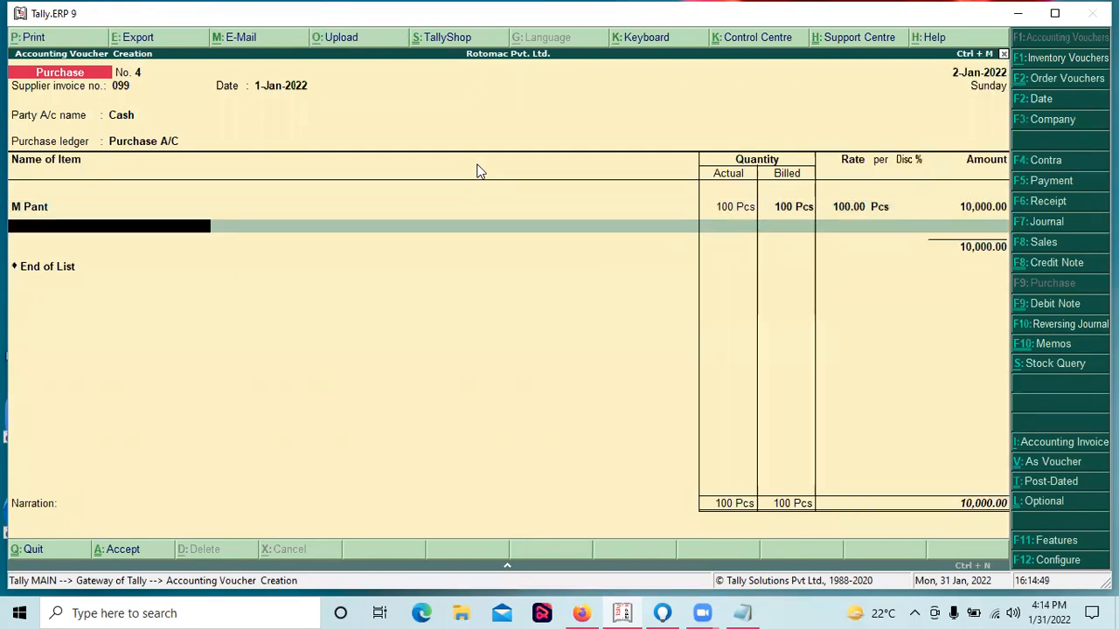
End the item list and add the Transportation Charges ledger with an amount of 400.
{"action": "key", "text": "Return"}
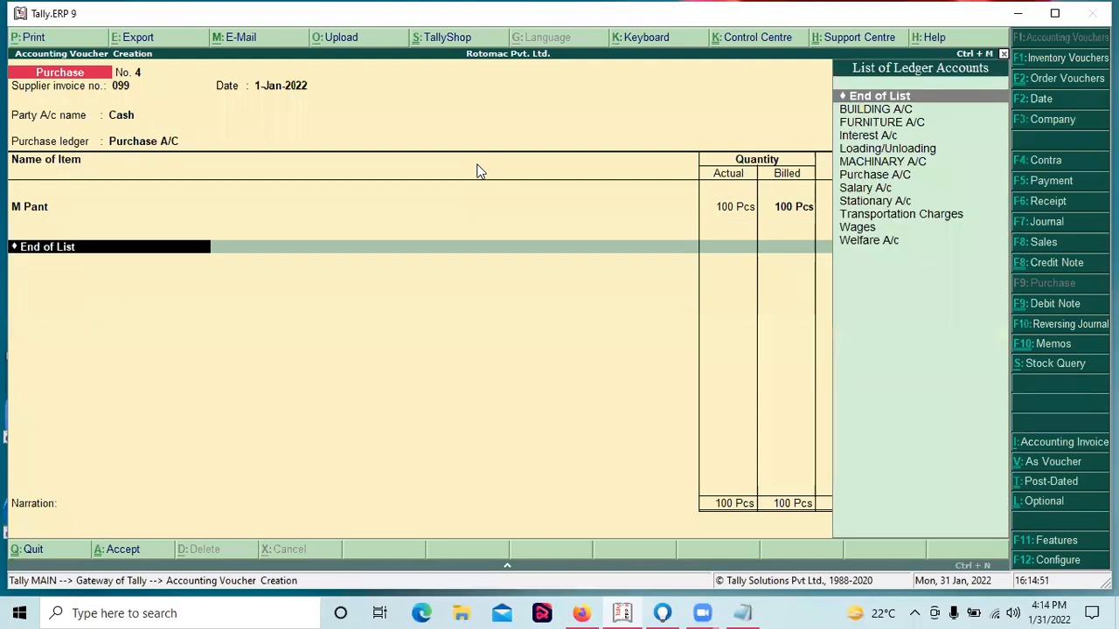
{"action": "key", "text": "Down"}
{"action": "key", "text": "Down"}
{"action": "key", "text": "Down"}
{"action": "key", "text": "Down"}
{"action": "key", "text": "Down"}
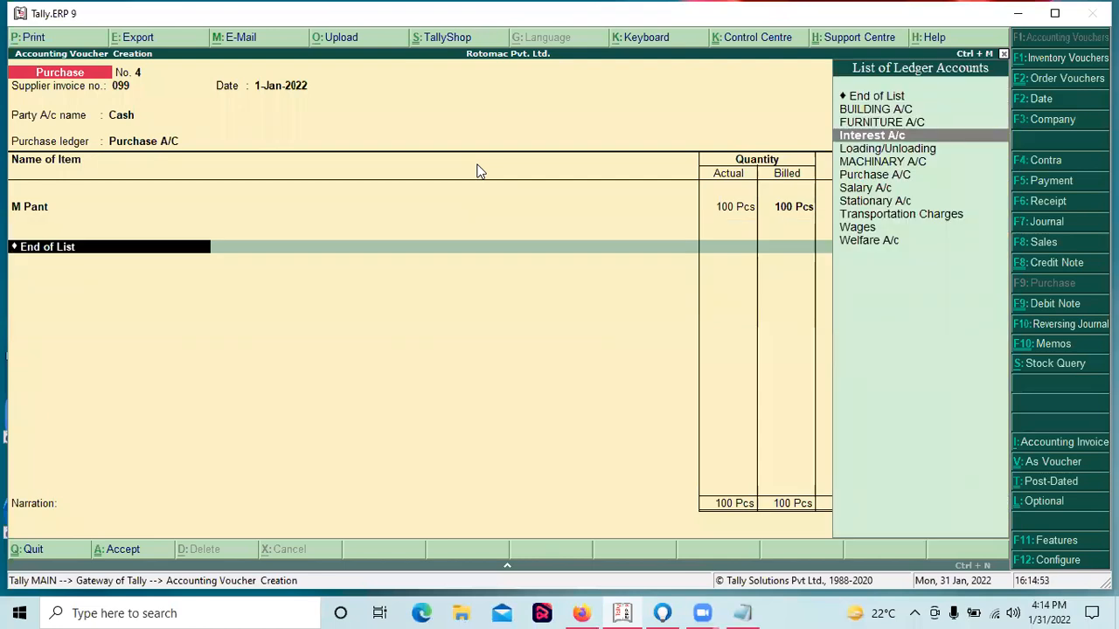
{"action": "key", "text": "Down"}
{"action": "key", "text": "Down"}
{"action": "key", "text": "Down"}
{"action": "key", "text": "Down"}
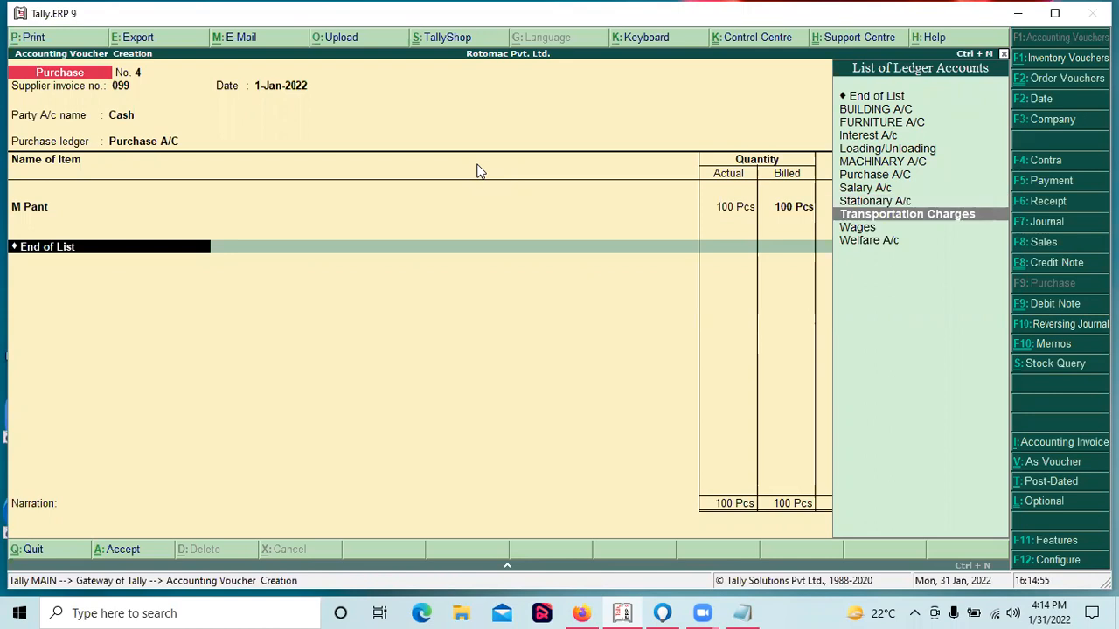
{"action": "key", "text": "Return"}
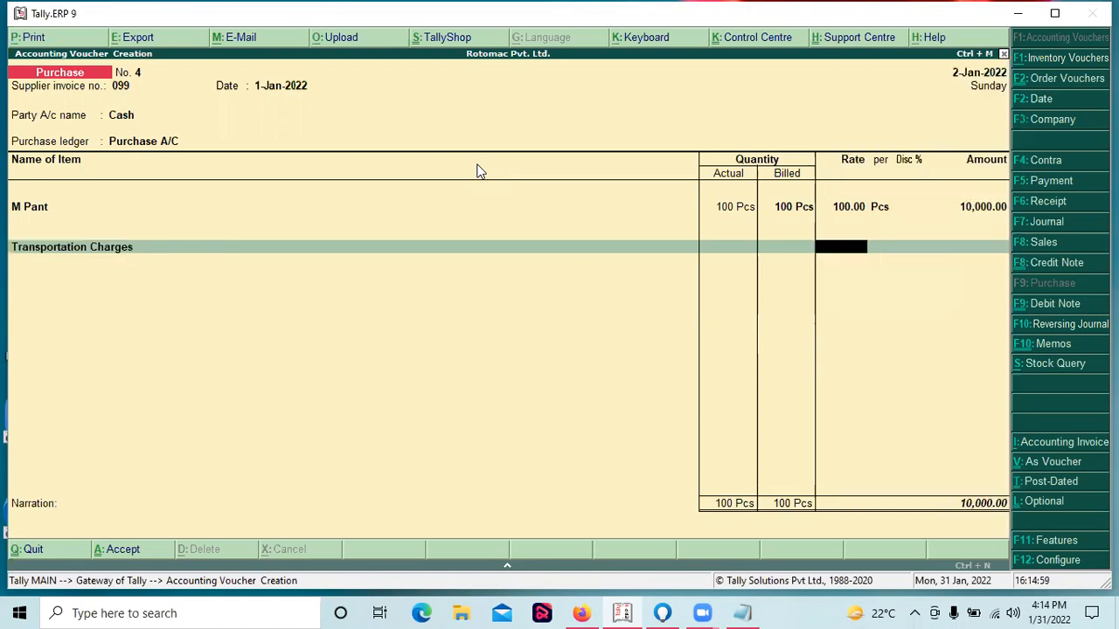
{"action": "key", "text": "Return"}
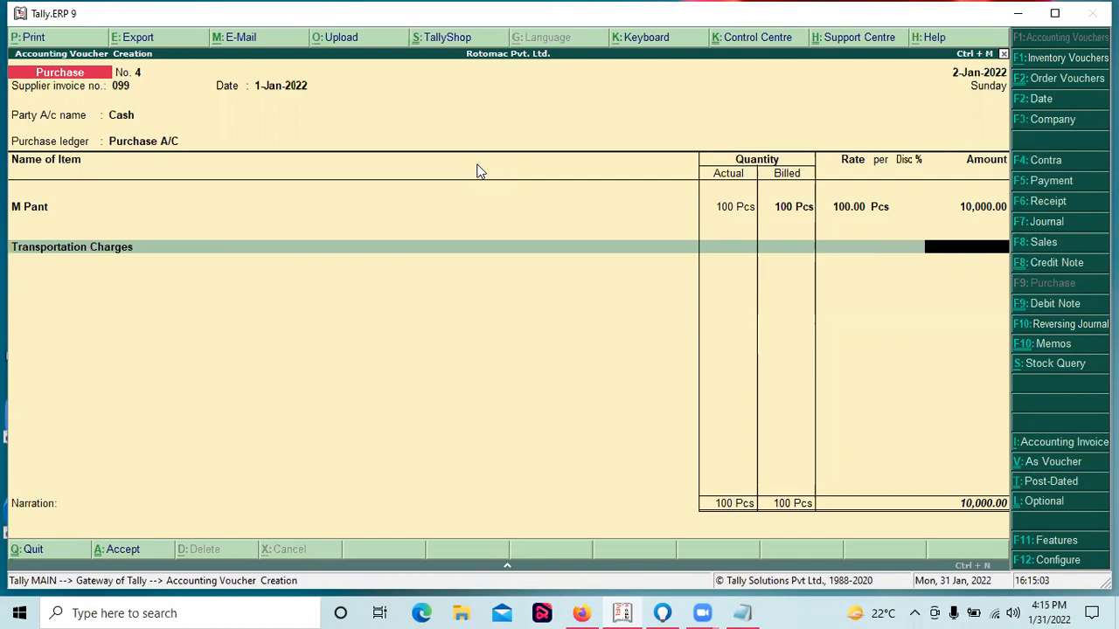
{"action": "type", "text": "400"}
{"action": "key", "text": "Return"}
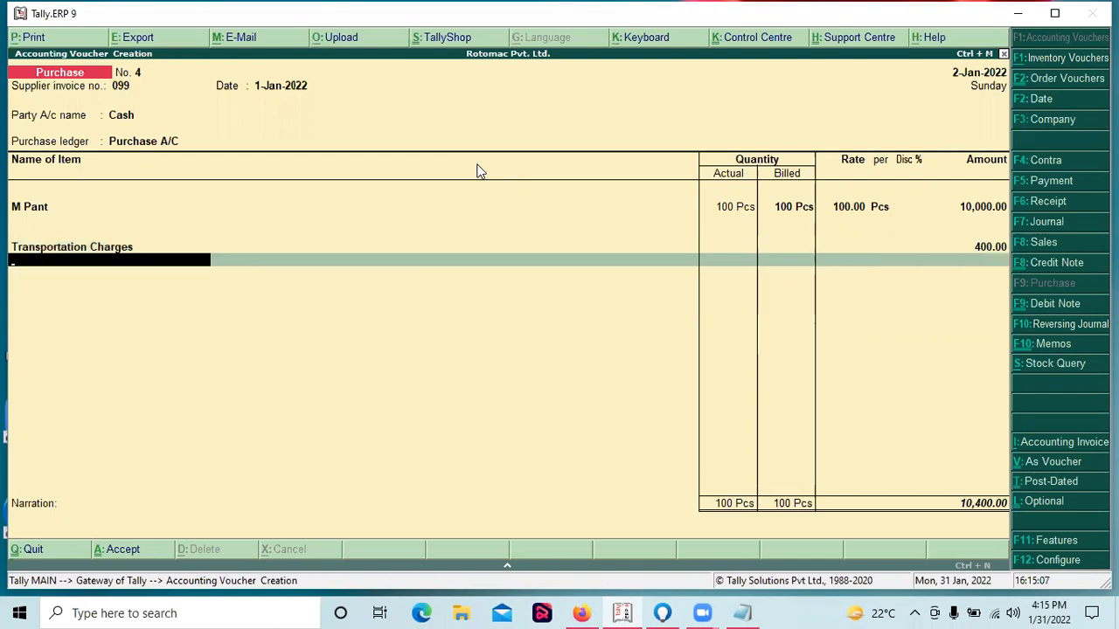
Add the Loading/Unloading ledger with an amount of 100 and end the ledger list.
{"action": "type", "text": "U"}
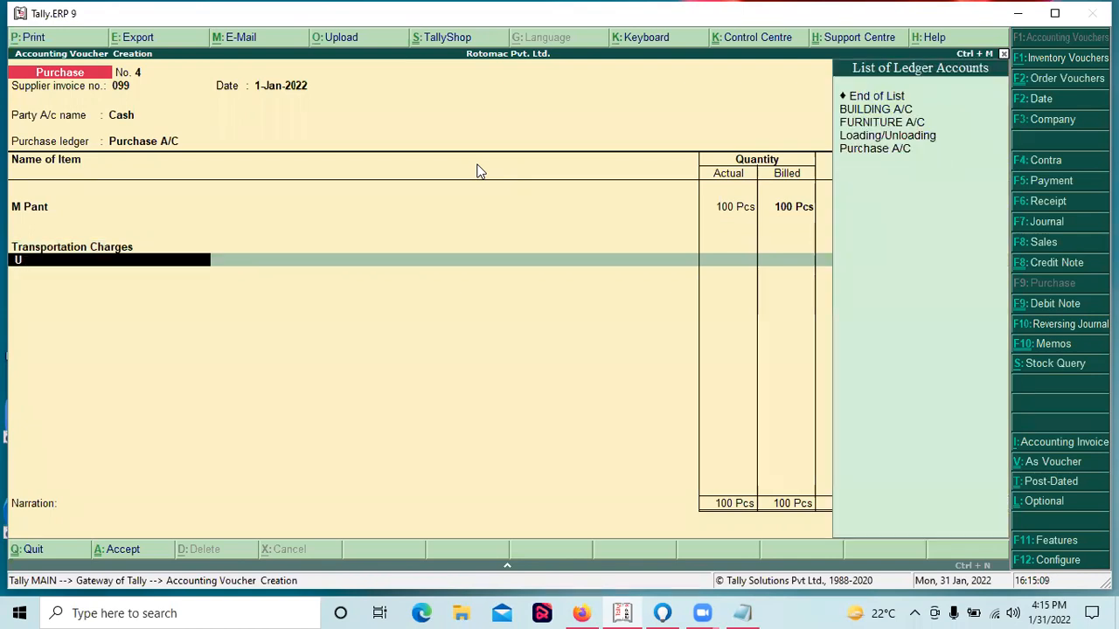
{"action": "key", "text": "Down"}
{"action": "key", "text": "Down"}
{"action": "key", "text": "Down"}
{"action": "key", "text": "Down"}
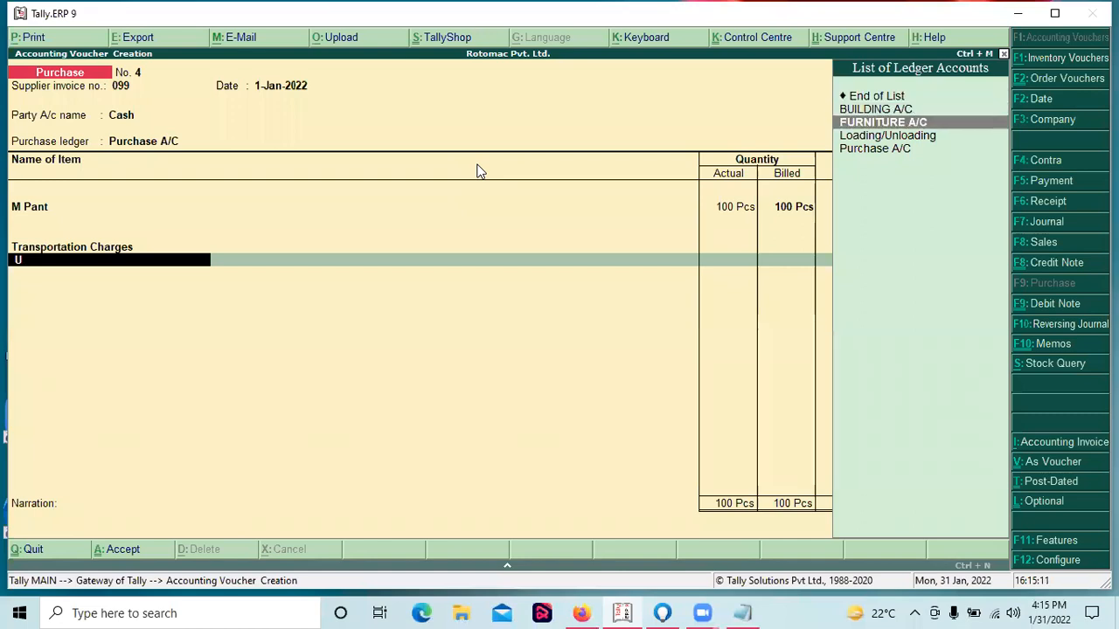
{"action": "key", "text": "Up"}
{"action": "key", "text": "Return"}
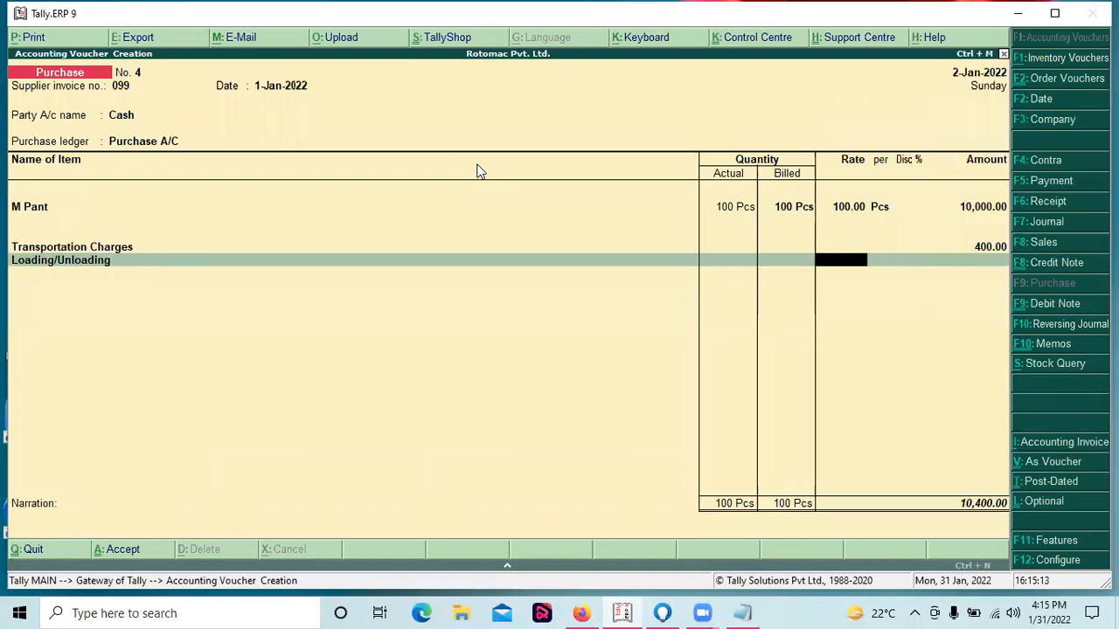
{"action": "key", "text": "Return"}
{"action": "type", "text": "100"}
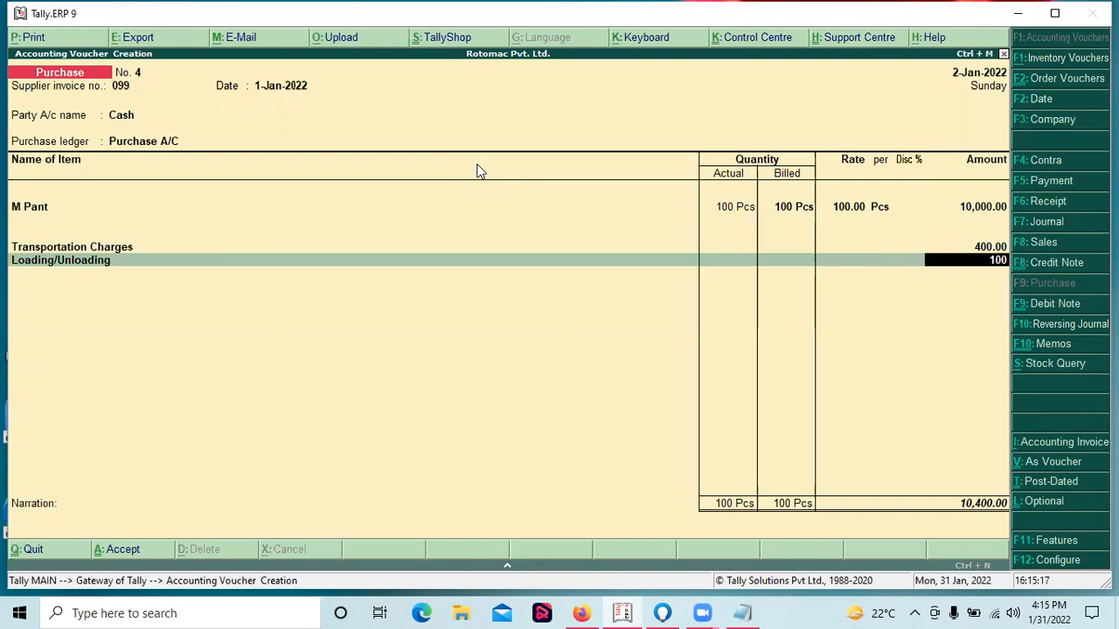
{"action": "key", "text": "Return"}
{"action": "key", "text": "Return"}
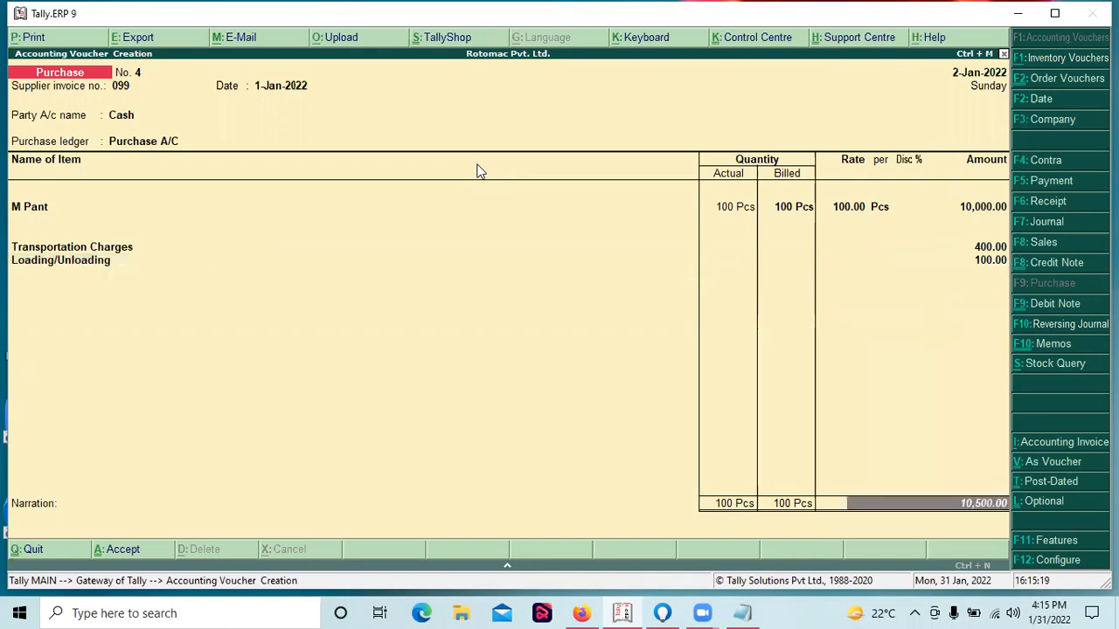
Accept the purchase voucher without a narration and return to the Gateway of Tally.
{"action": "key", "text": "Return"}
{"action": "key", "text": "Return"}
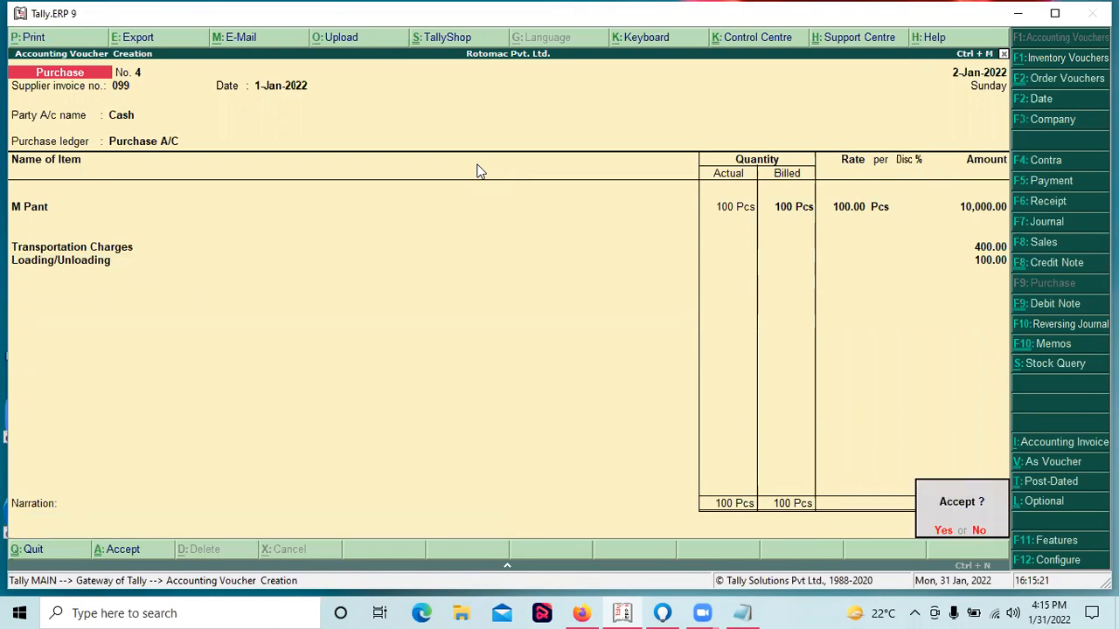
{"action": "key", "text": "Return"}
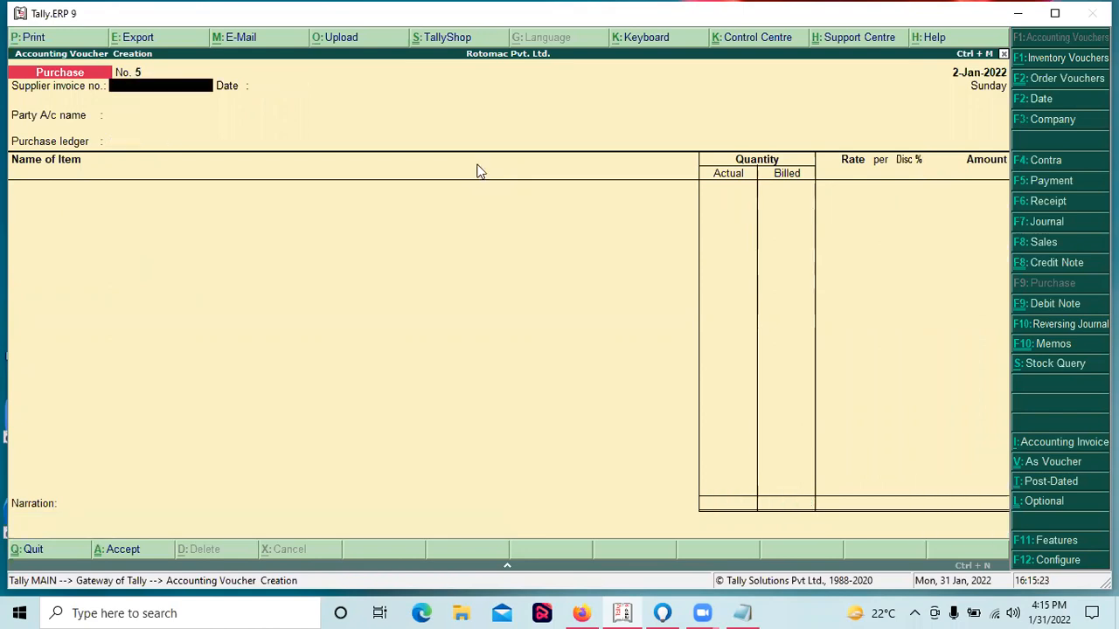
{"action": "key", "text": "Escape"}
{"action": "key", "text": "Return"}
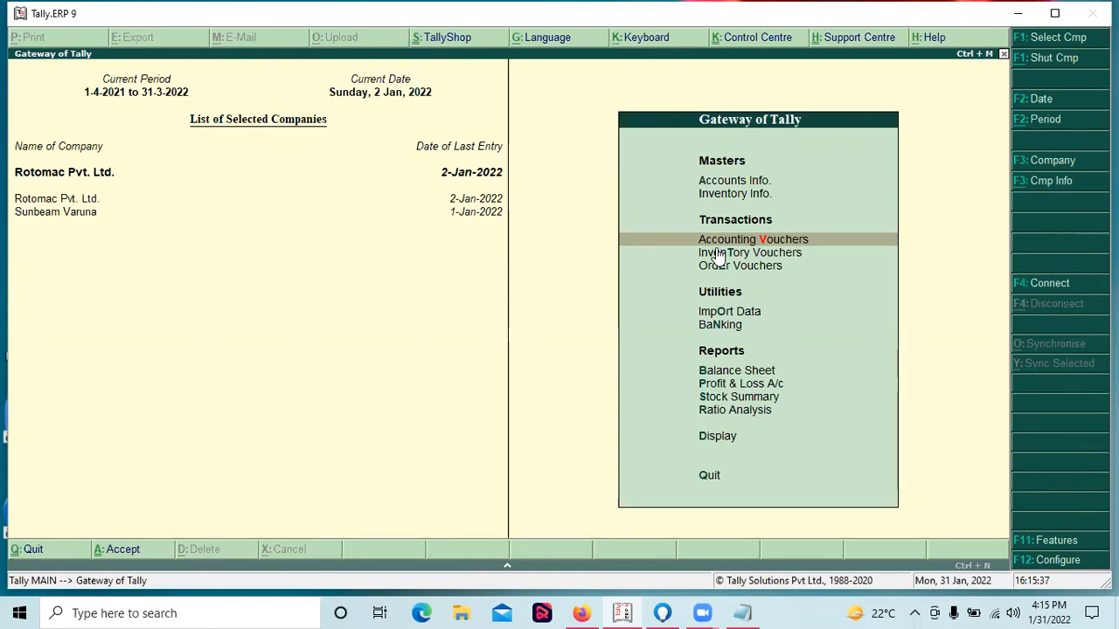
Set Use multiple price levels to Yes in Rotomac Pvt. Ltd.'s inventory features and open the Company Price Levels list.
{"action": "key", "text": "F11"}
{"action": "key", "text": "Down"}
{"action": "key", "text": "Return"}
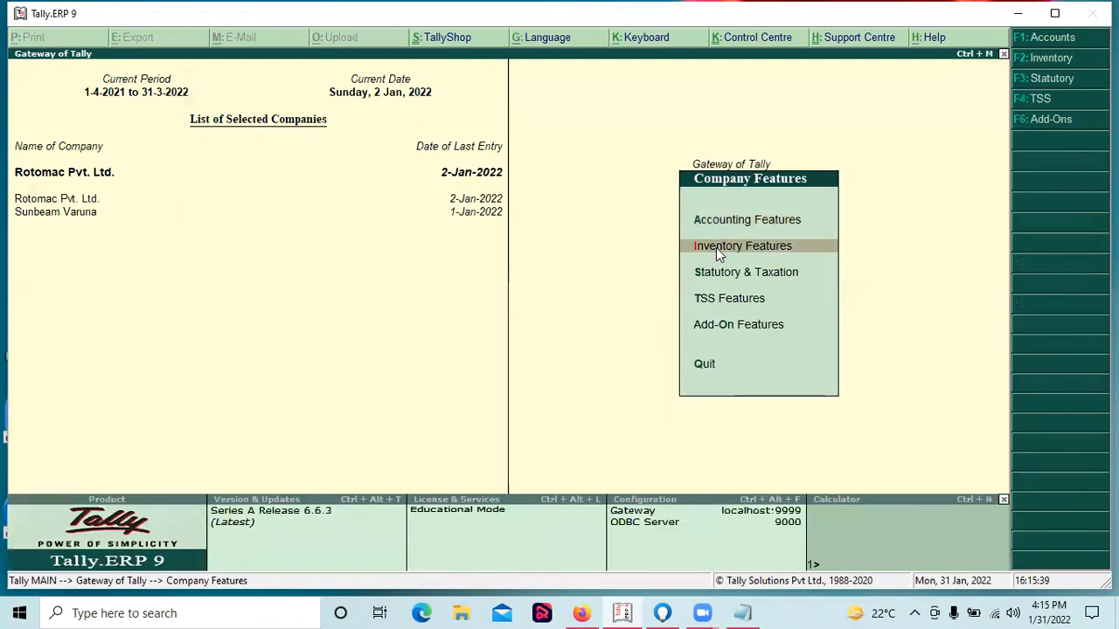
{"action": "key", "text": "Return"}
{"action": "key", "text": "Return"}
{"action": "key", "text": "Return"}
{"action": "key", "text": "Return"}
{"action": "key", "text": "Return"}
{"action": "key", "text": "Return"}
{"action": "key", "text": "Return"}
{"action": "key", "text": "Return"}
{"action": "key", "text": "Return"}
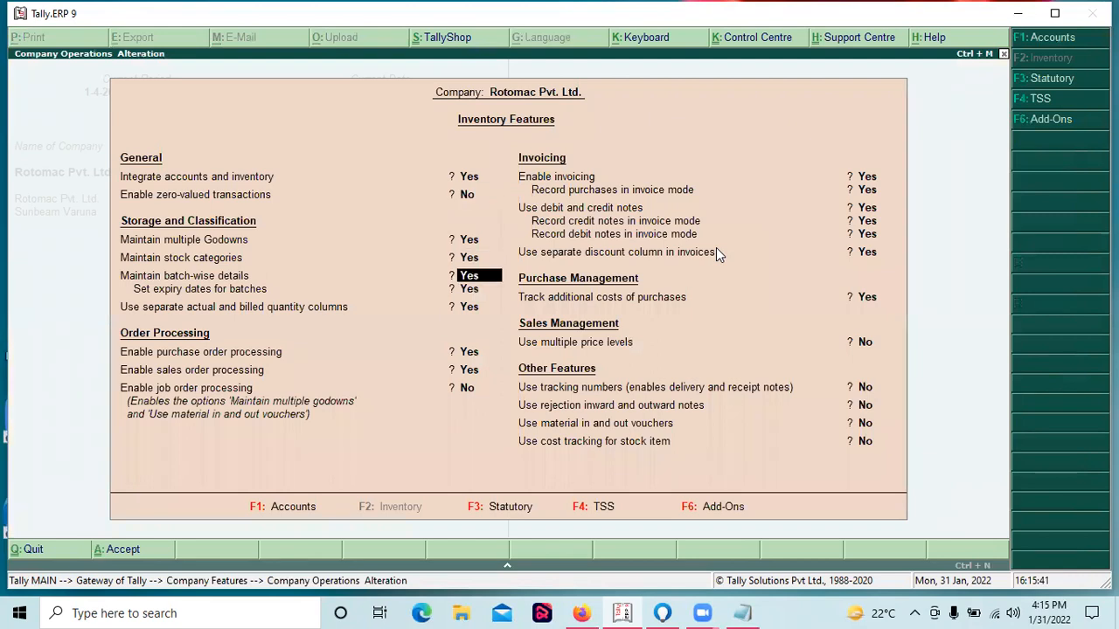
{"action": "key", "text": "Return"}
{"action": "key", "text": "Return"}
{"action": "key", "text": "Return"}
{"action": "key", "text": "Return"}
{"action": "key", "text": "Return"}
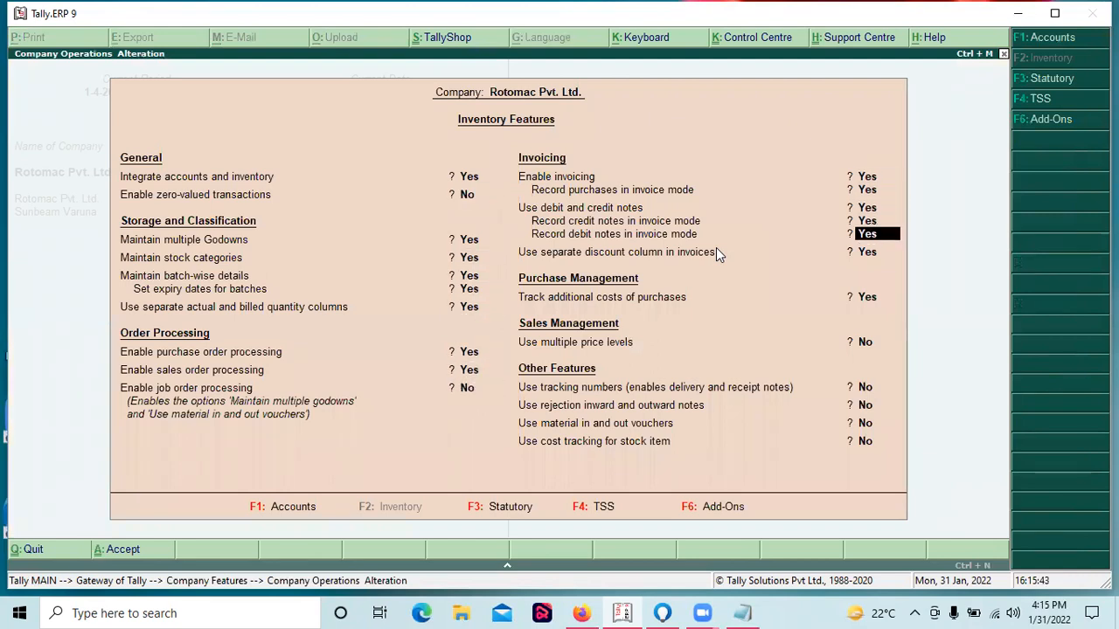
{"action": "type", "text": "y"}
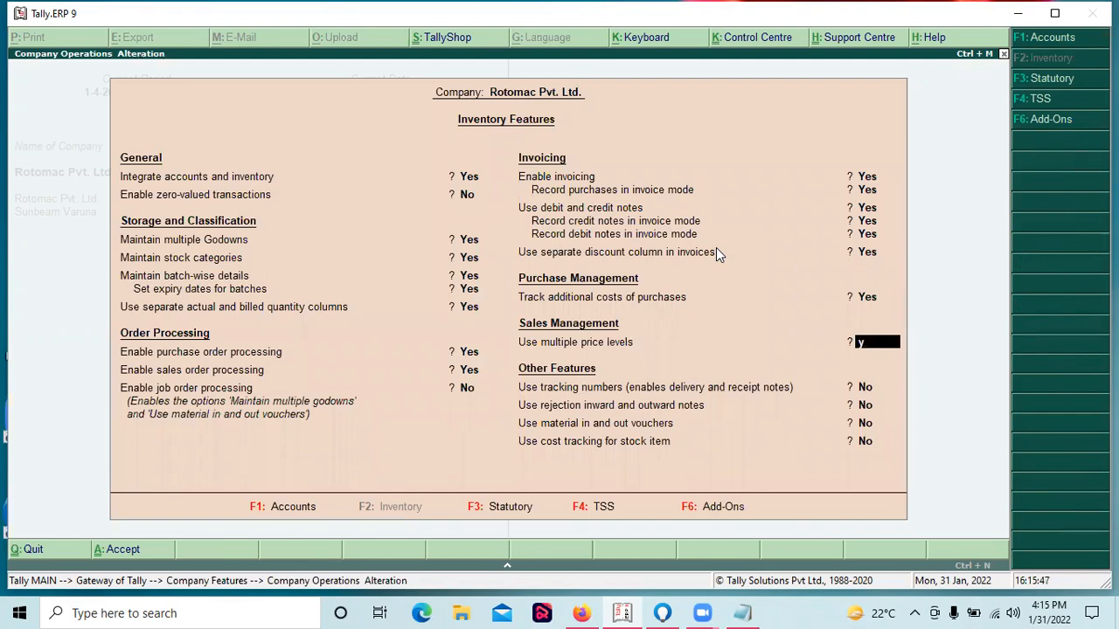
{"action": "key", "text": "Return"}
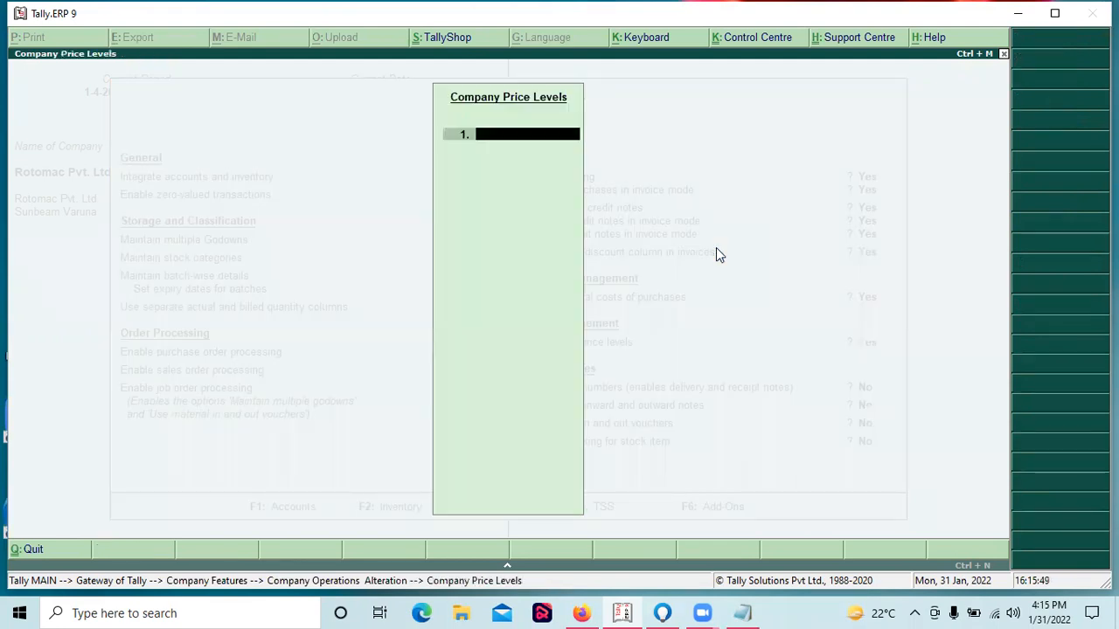
Switch to the desktop and open the price level text file in Notepad.
{"action": "left_click", "coordinate": [743, 613]}
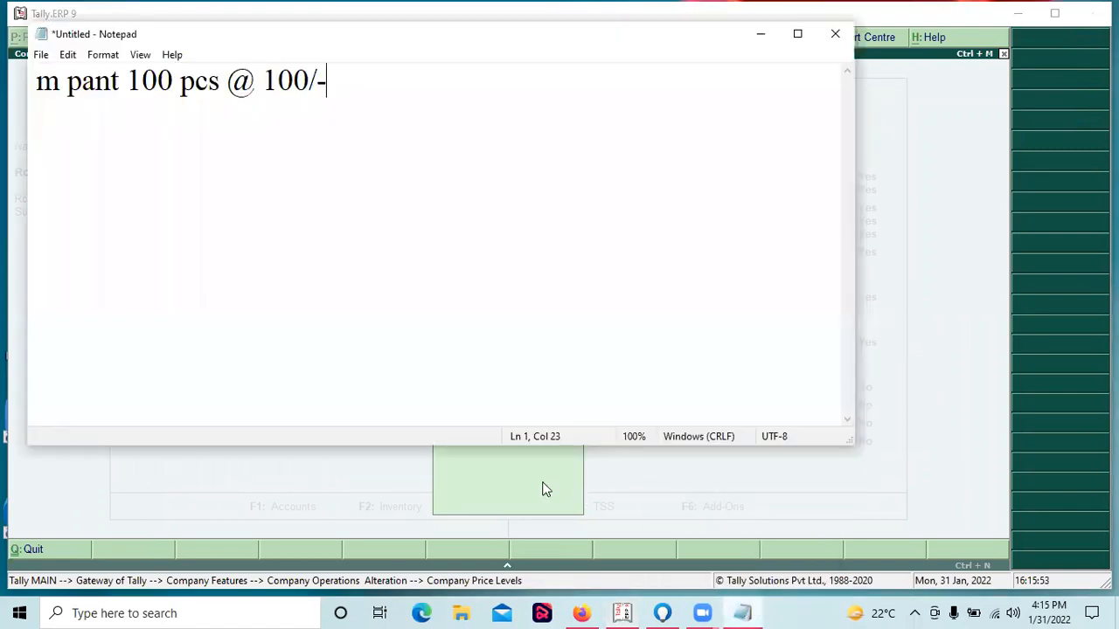
{"action": "key", "text": "super+d"}
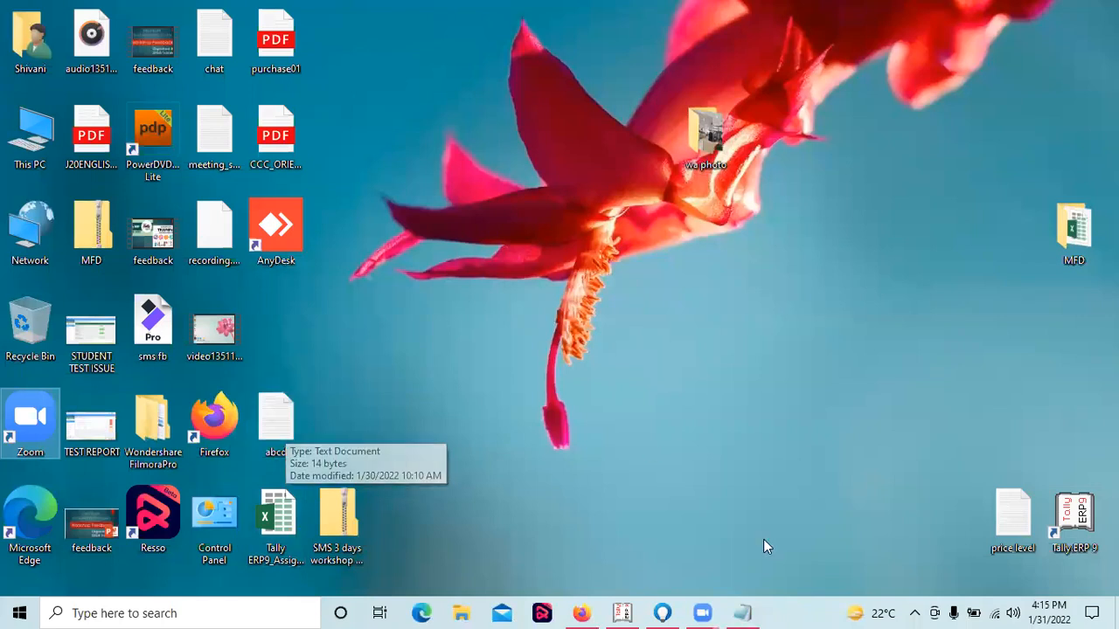
{"action": "double_click", "coordinate": [1019, 529]}
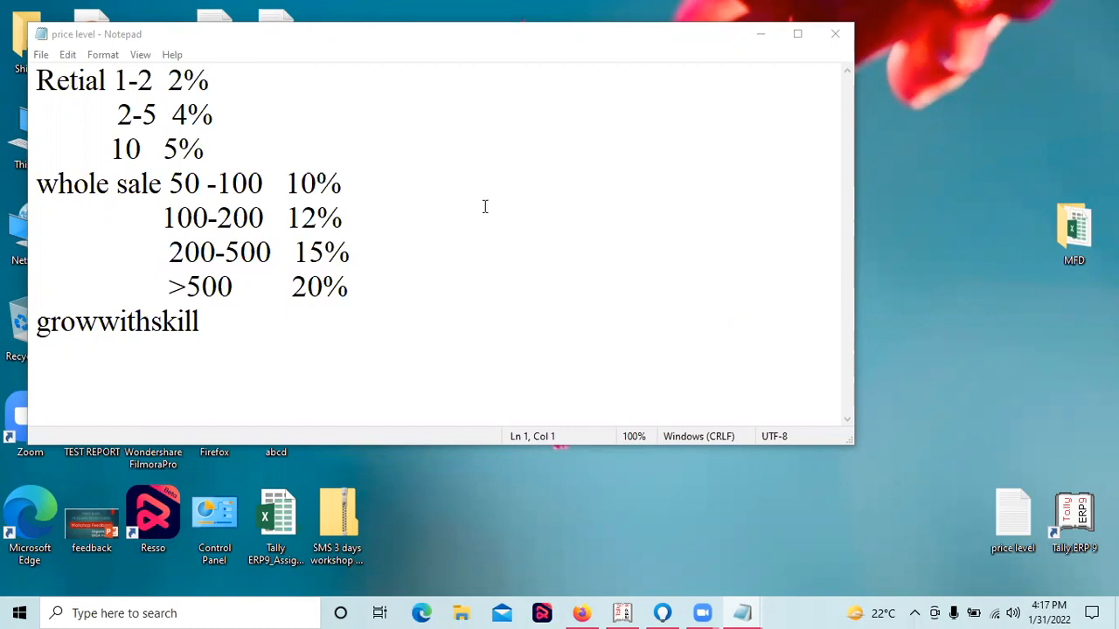
Delete the text growwithskill from the last line of the price level notes.
{"action": "left_click", "coordinate": [235, 321]}
{"action": "key", "text": "BackSpace"}
{"action": "key", "text": "BackSpace"}
{"action": "key", "text": "BackSpace"}
{"action": "key", "text": "BackSpace"}
{"action": "key", "text": "BackSpace"}
{"action": "key", "text": "BackSpace"}
{"action": "key", "text": "BackSpace"}
{"action": "key", "text": "BackSpace"}
{"action": "key", "text": "BackSpace"}
{"action": "key", "text": "BackSpace"}
{"action": "key", "text": "BackSpace"}
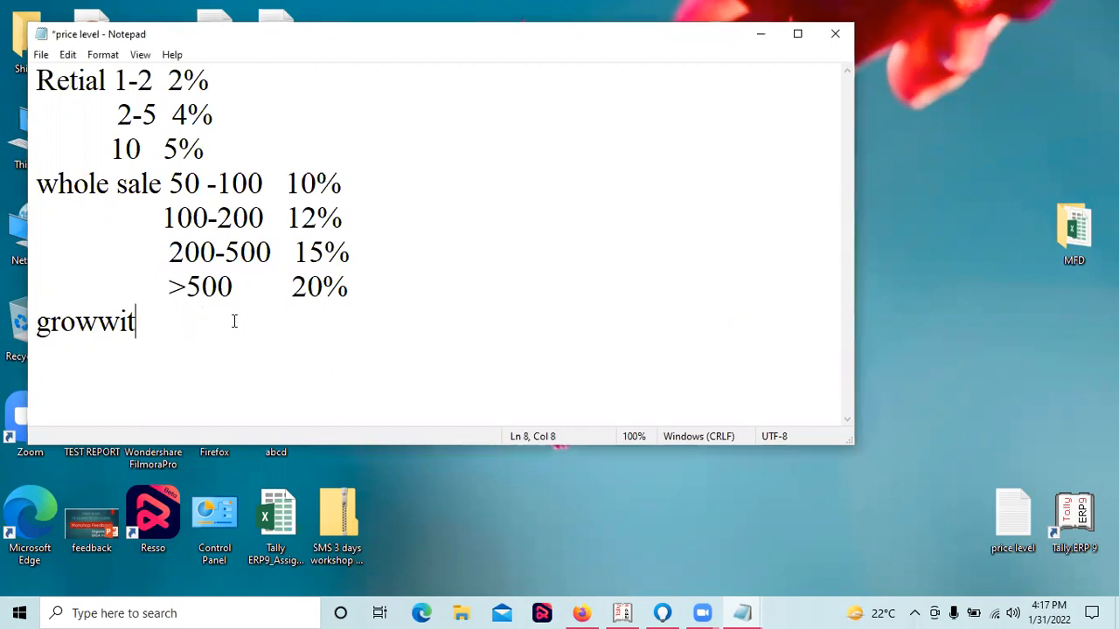
{"action": "key", "text": "BackSpace"}
{"action": "key", "text": "BackSpace"}
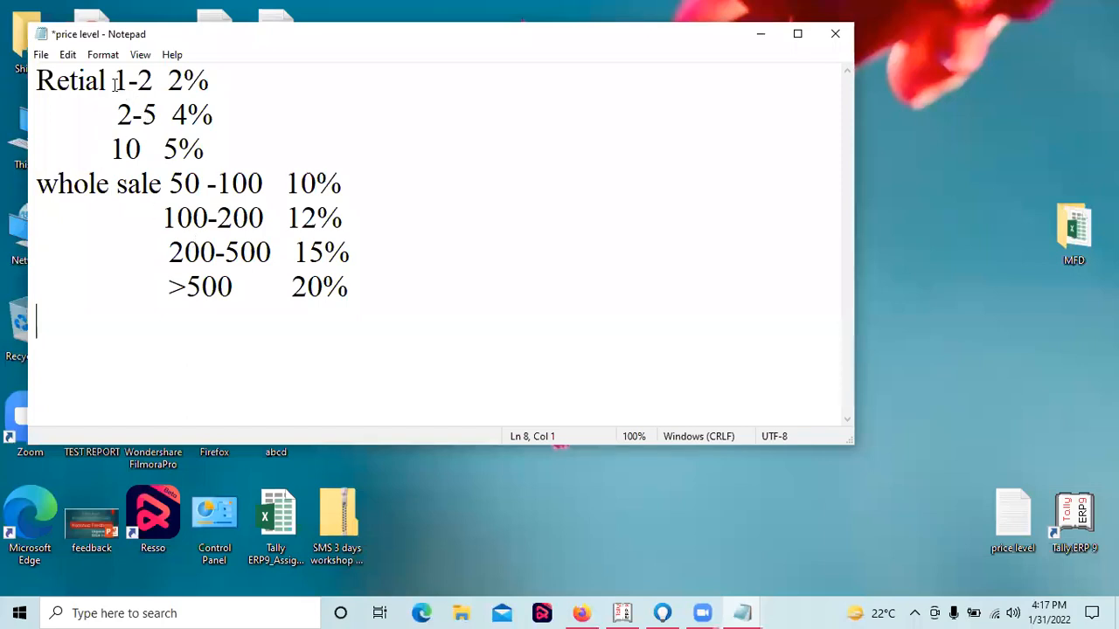
Insert the price 200/- before 2% in the Retial 1-2 line of the notes.
{"action": "left_click", "coordinate": [169, 81]}
{"action": "type", "text": "200/-"}
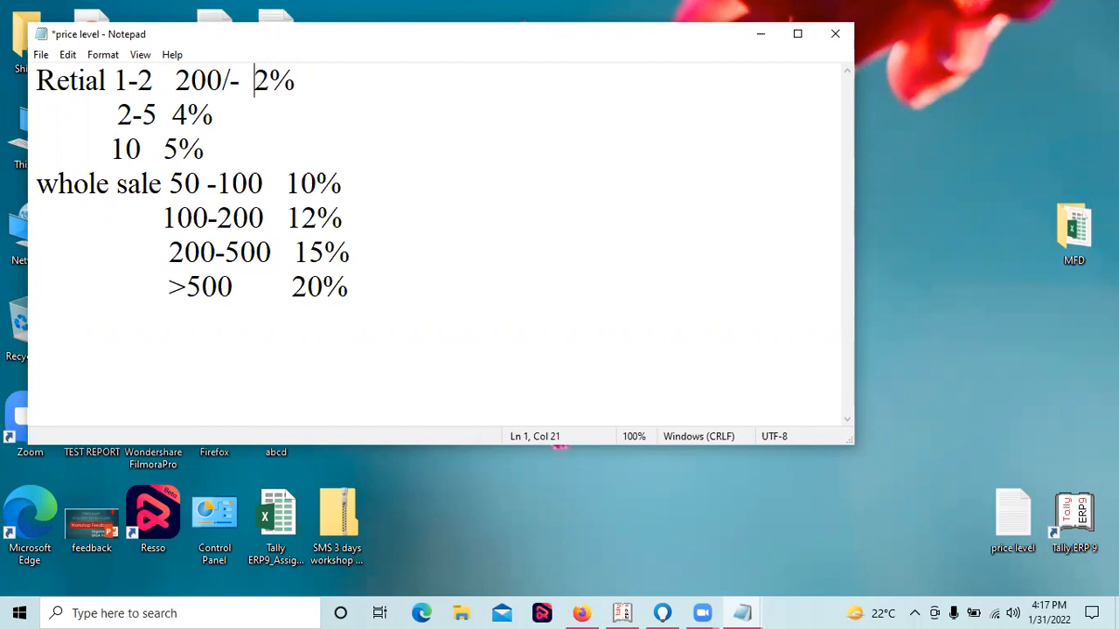
Switch to Tally.ERP 9 and enter Retail and Whole Sale as the company price levels.
{"action": "left_click", "coordinate": [171, 114]}
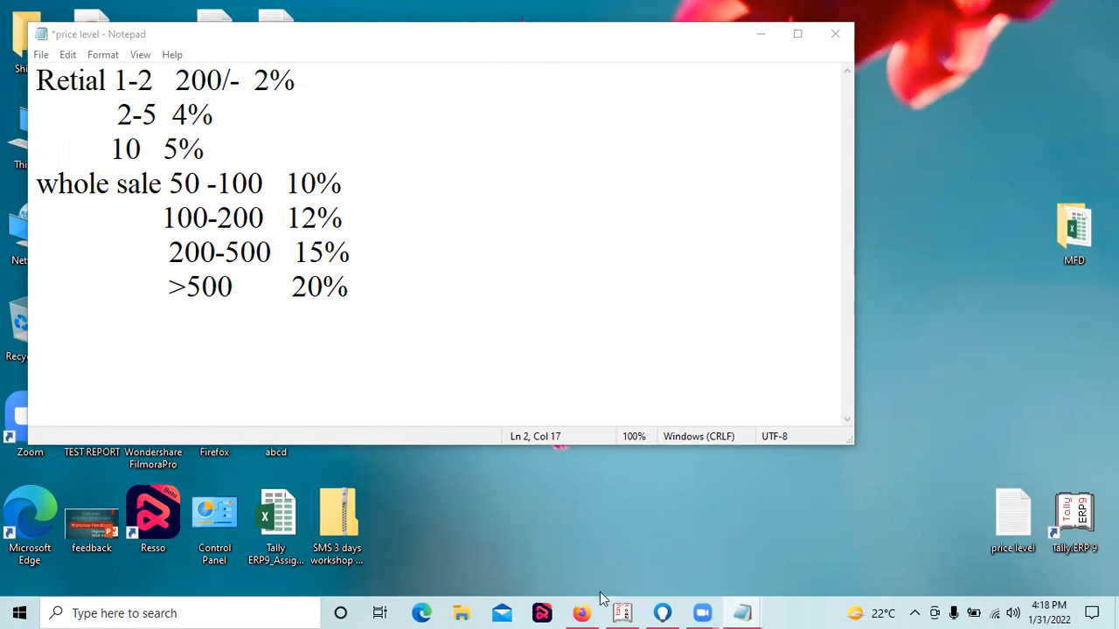
{"action": "left_click", "coordinate": [622, 613]}
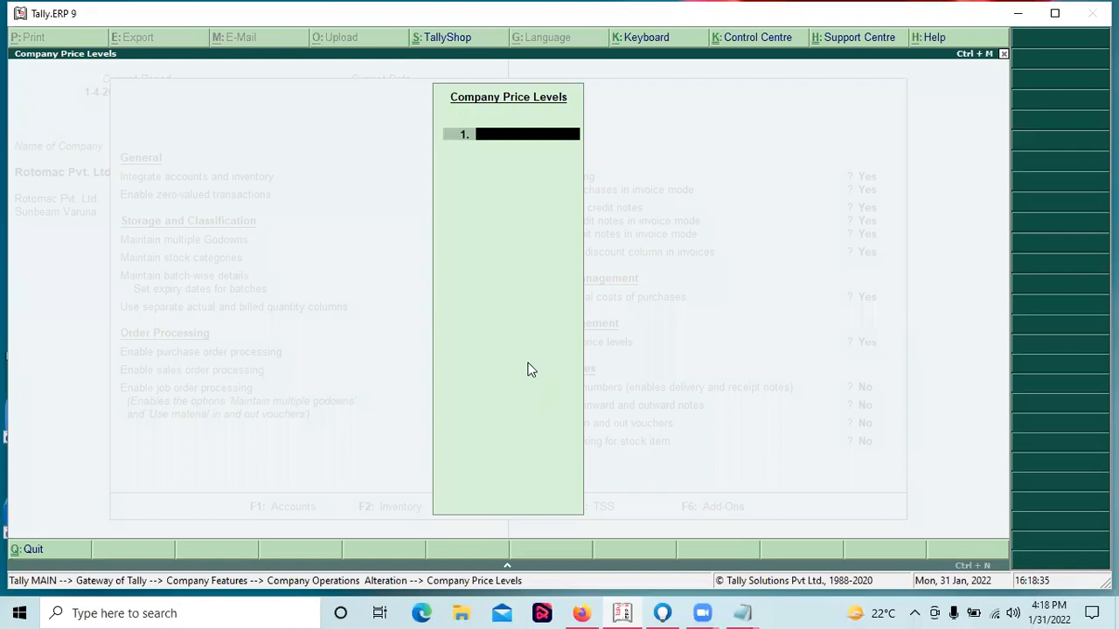
{"action": "key", "text": "Escape"}
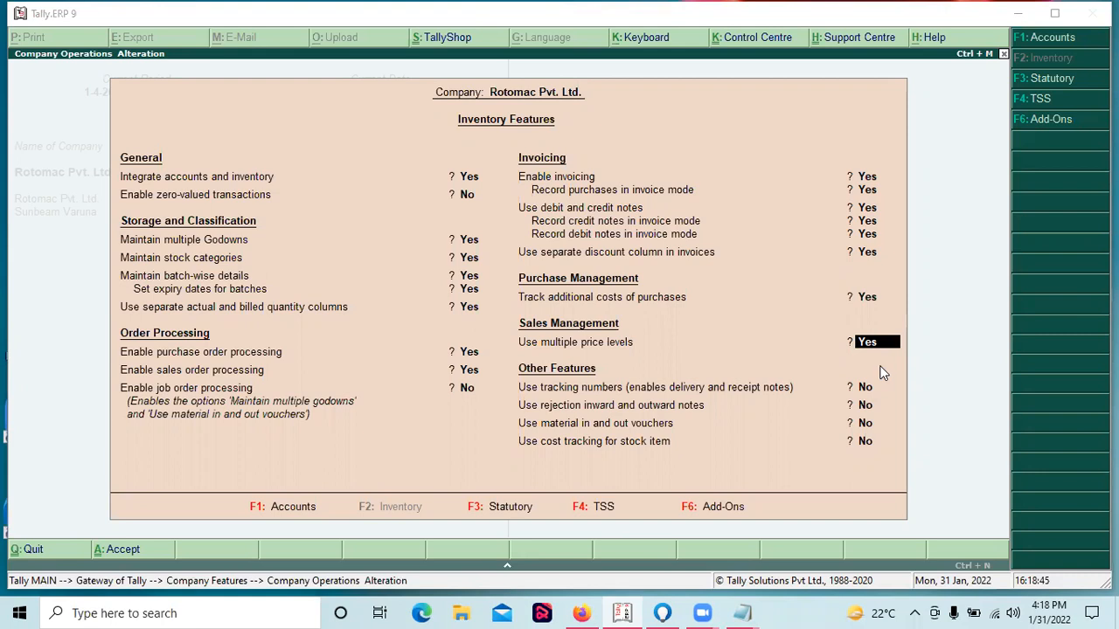
{"action": "key", "text": "Return"}
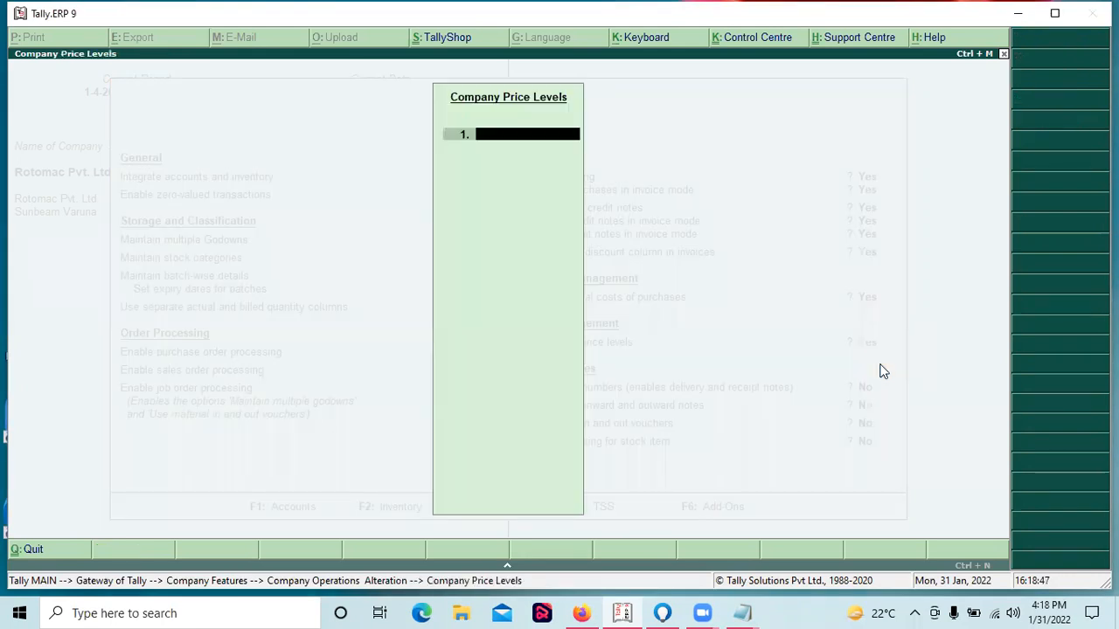
{"action": "type", "text": "Retail"}
{"action": "key", "text": "Return"}
{"action": "type", "text": "Whol"}
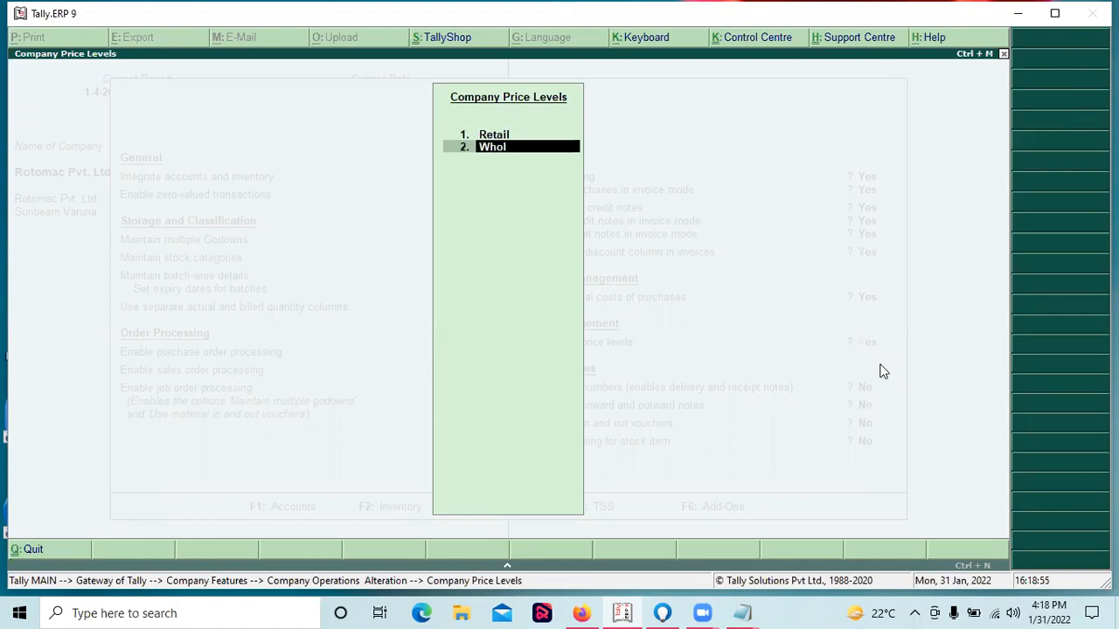
{"action": "type", "text": "e Sale"}
{"action": "key", "text": "Return"}
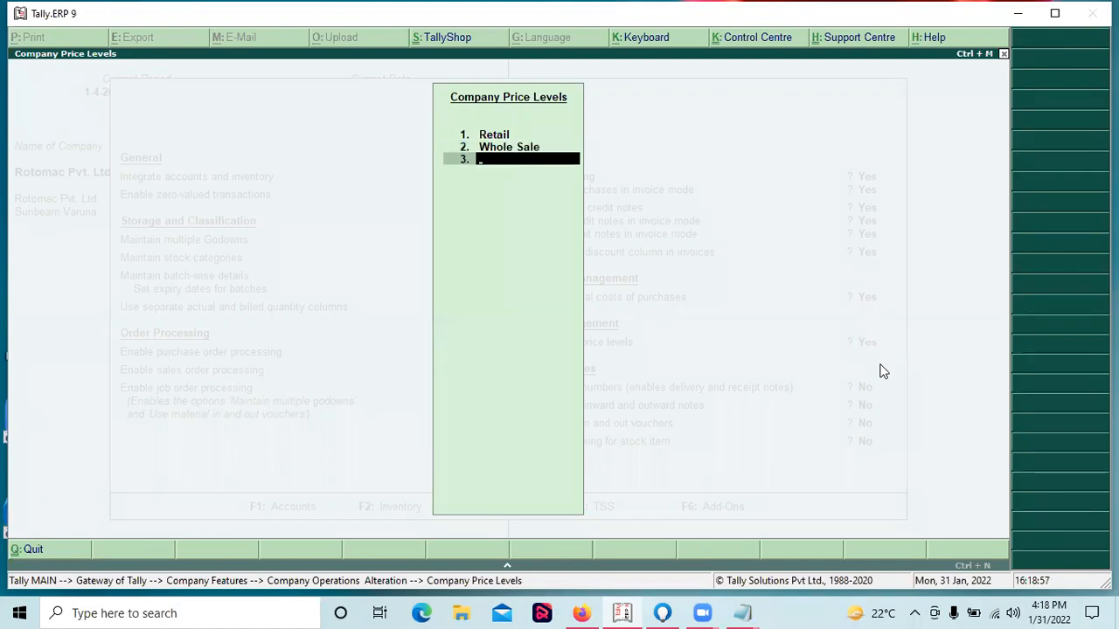
Accept the price level list and the inventory features, and return to the Gateway of Tally.
{"action": "key", "text": "Return"}
{"action": "key", "text": "Return"}
{"action": "key", "text": "Return"}
{"action": "key", "text": "Return"}
{"action": "key", "text": "Return"}
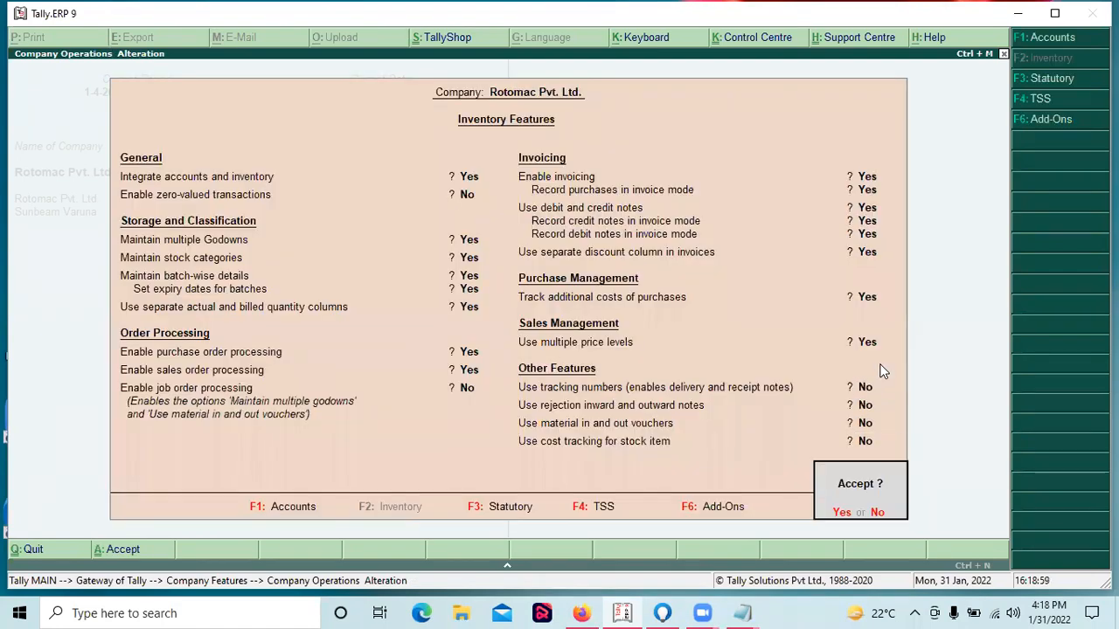
{"action": "key", "text": "Return"}
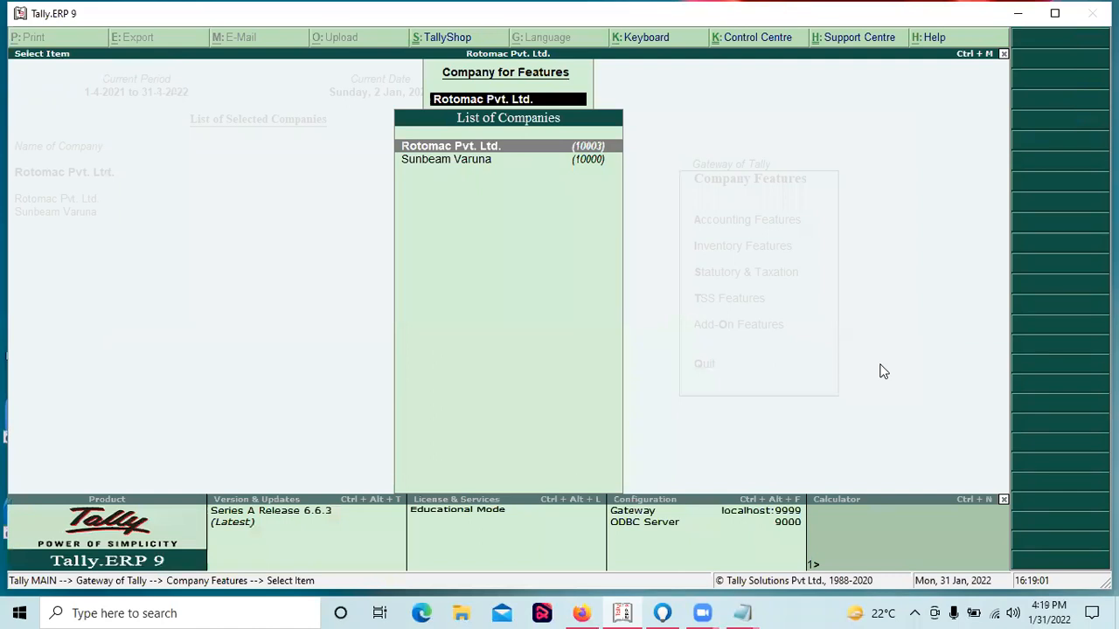
{"action": "key", "text": "BackSpace"}
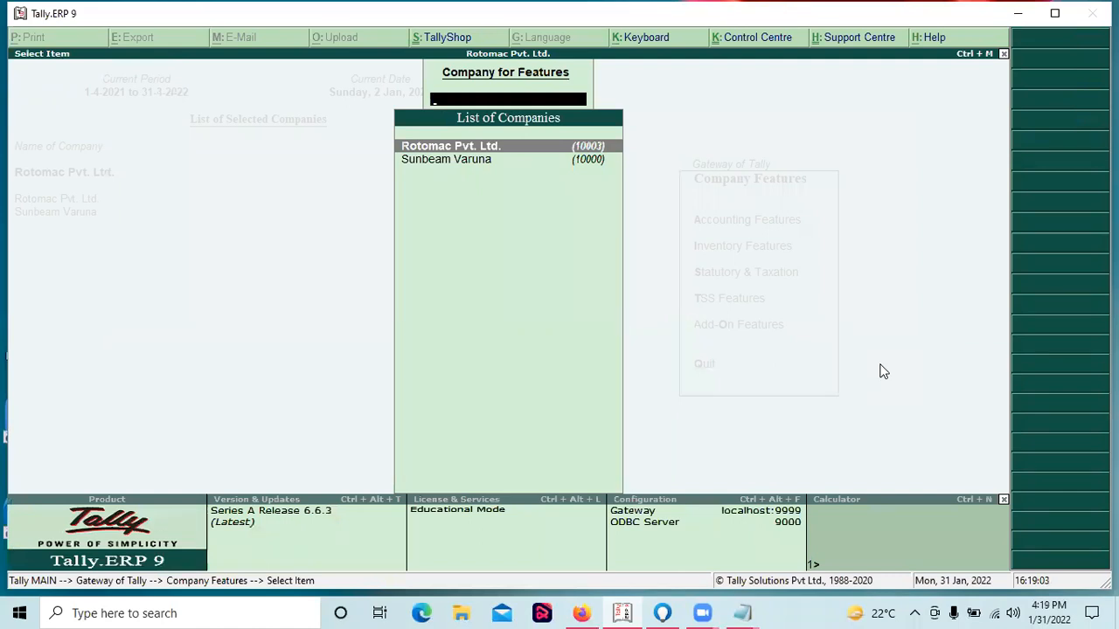
{"action": "key", "text": "Escape"}
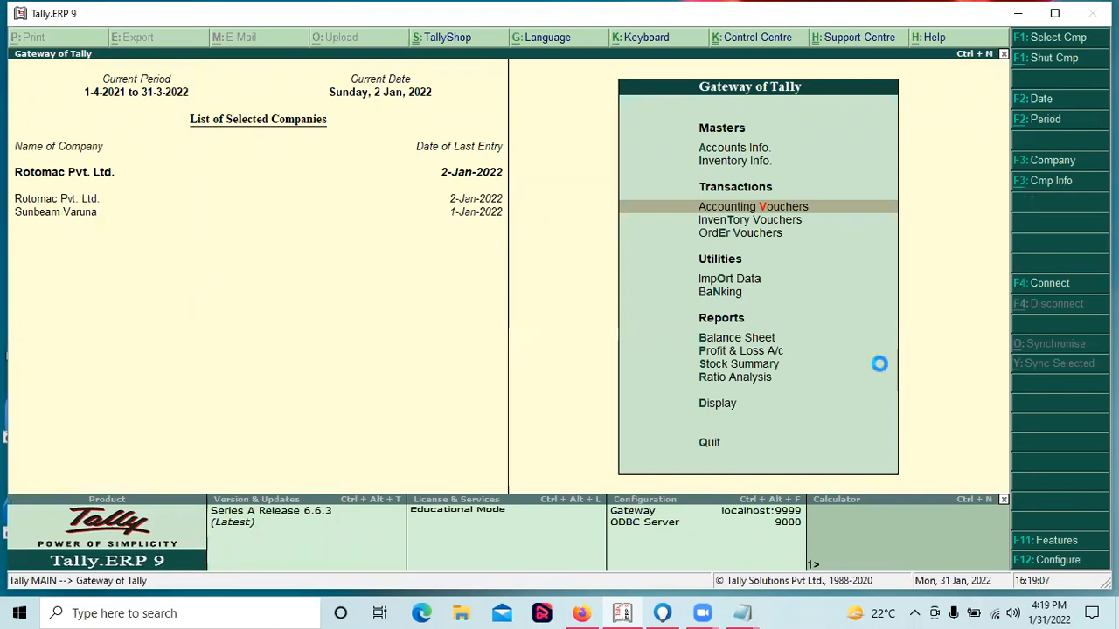
Open a new sales voucher to check its Price level field, and leave it without recording anything.
{"action": "key", "text": "Return"}
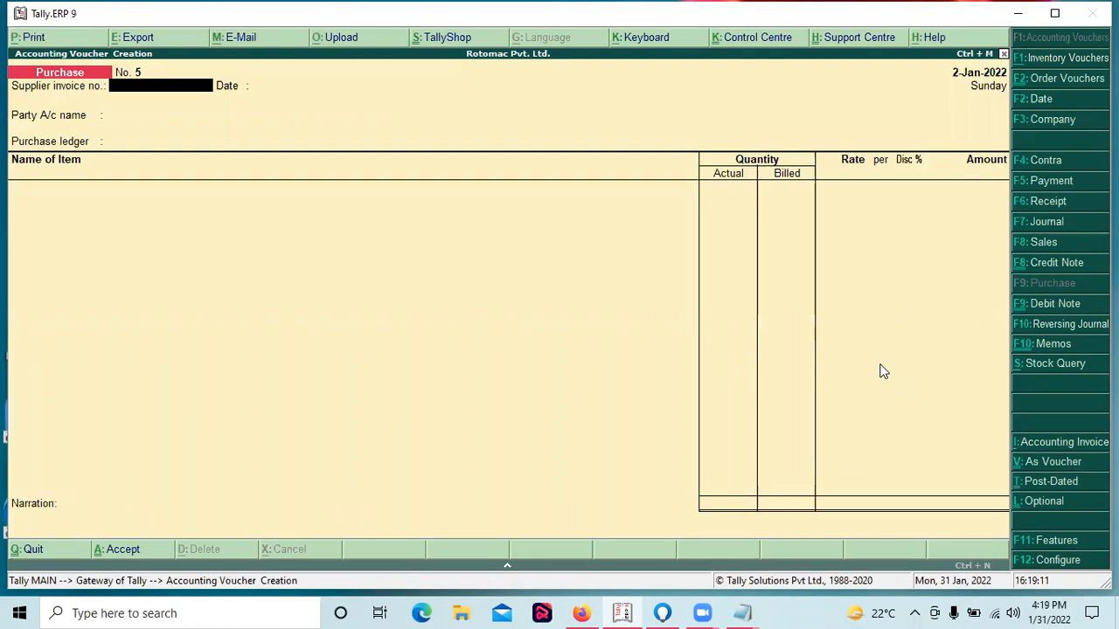
{"action": "key", "text": "F8"}
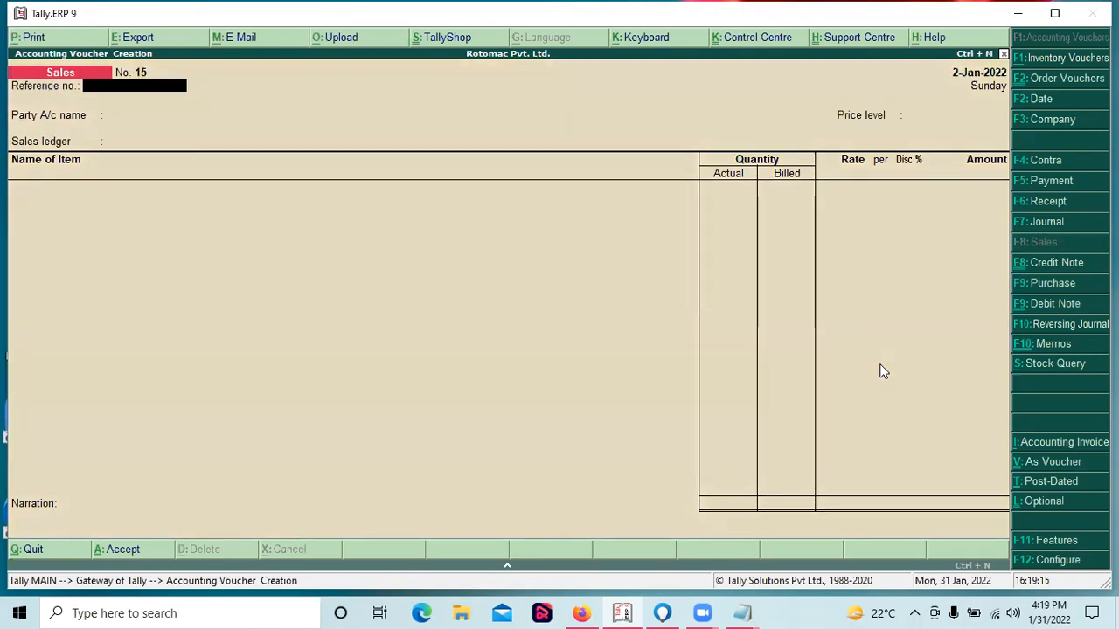
{"action": "key", "text": "Escape"}
{"action": "key", "text": "Escape"}
{"action": "key", "text": "Escape"}
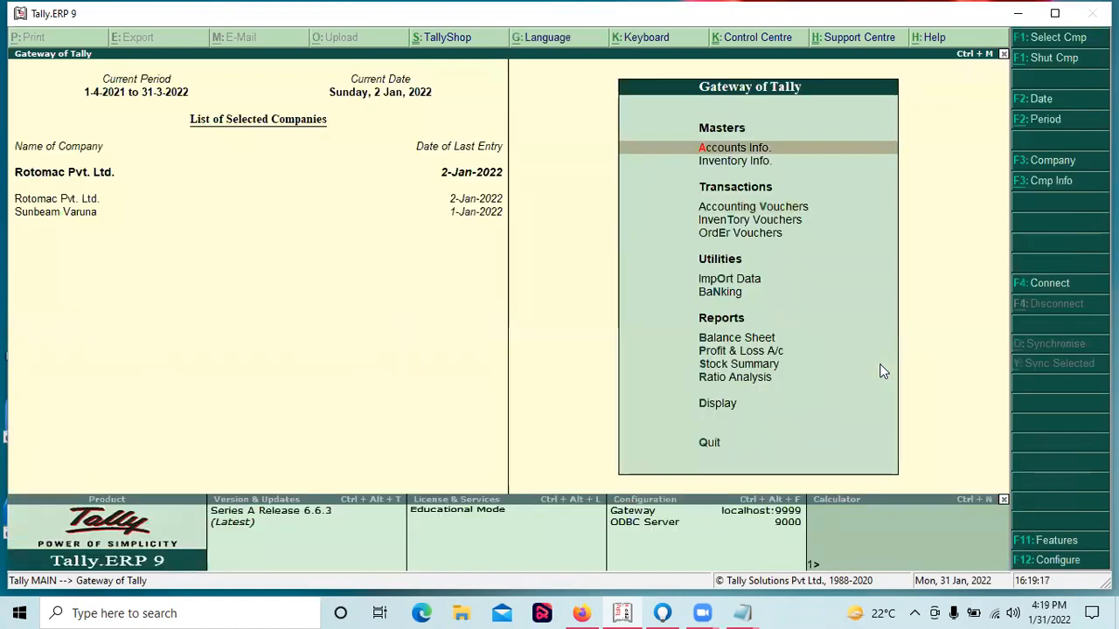
Open the price list for stock groups in the inventory masters.
{"action": "key", "text": "Down"}
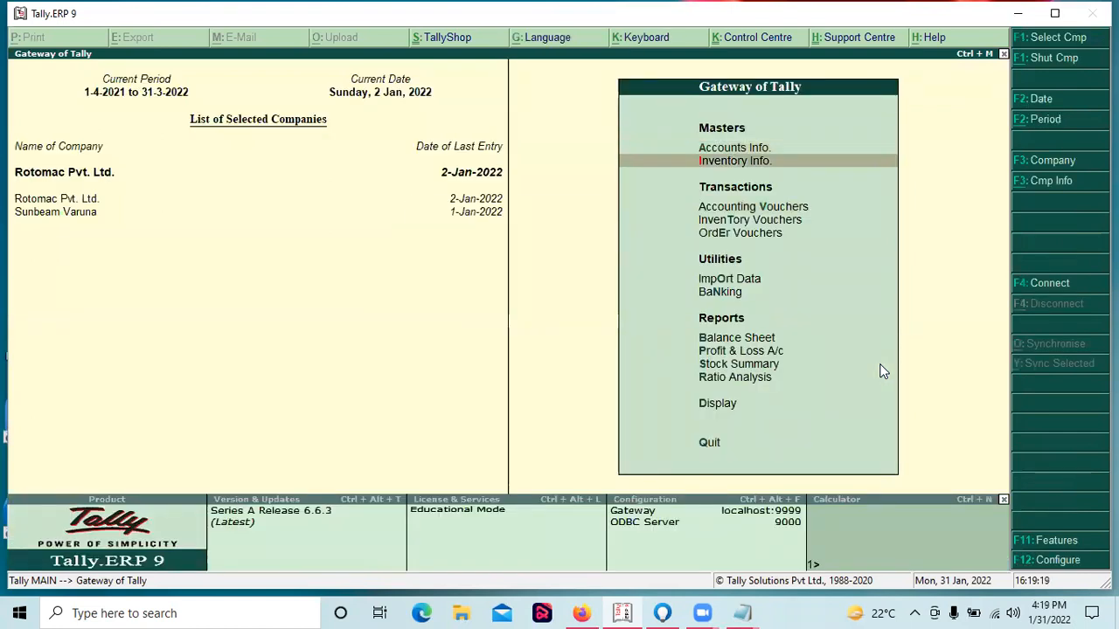
{"action": "key", "text": "Return"}
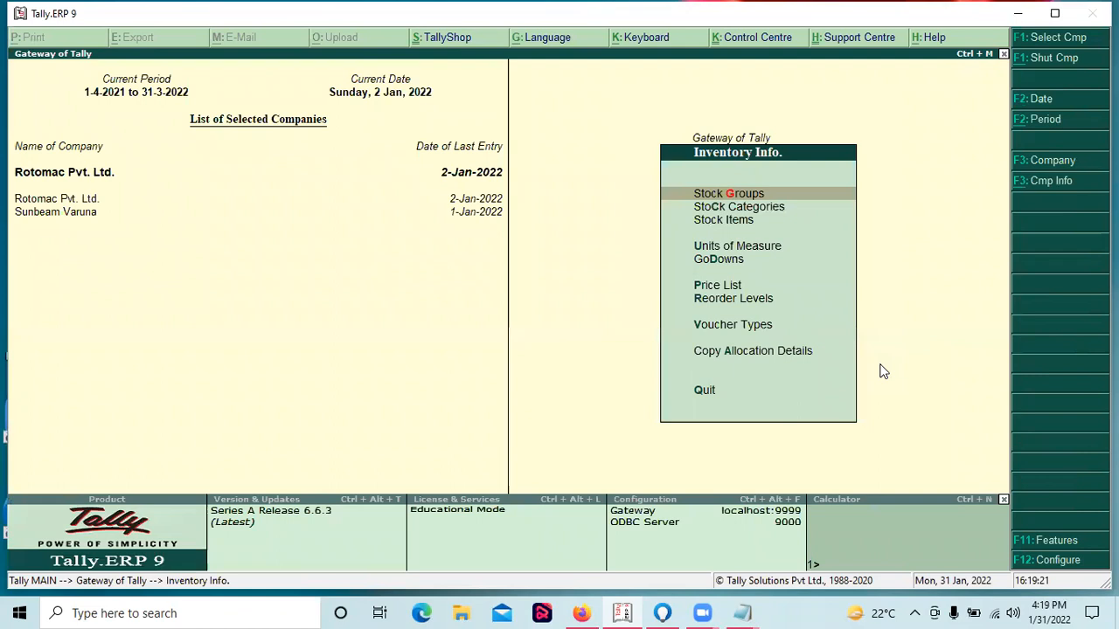
{"action": "key", "text": "Down"}
{"action": "key", "text": "Down"}
{"action": "key", "text": "Down"}
{"action": "key", "text": "Down"}
{"action": "key", "text": "Down"}
{"action": "key", "text": "Down"}
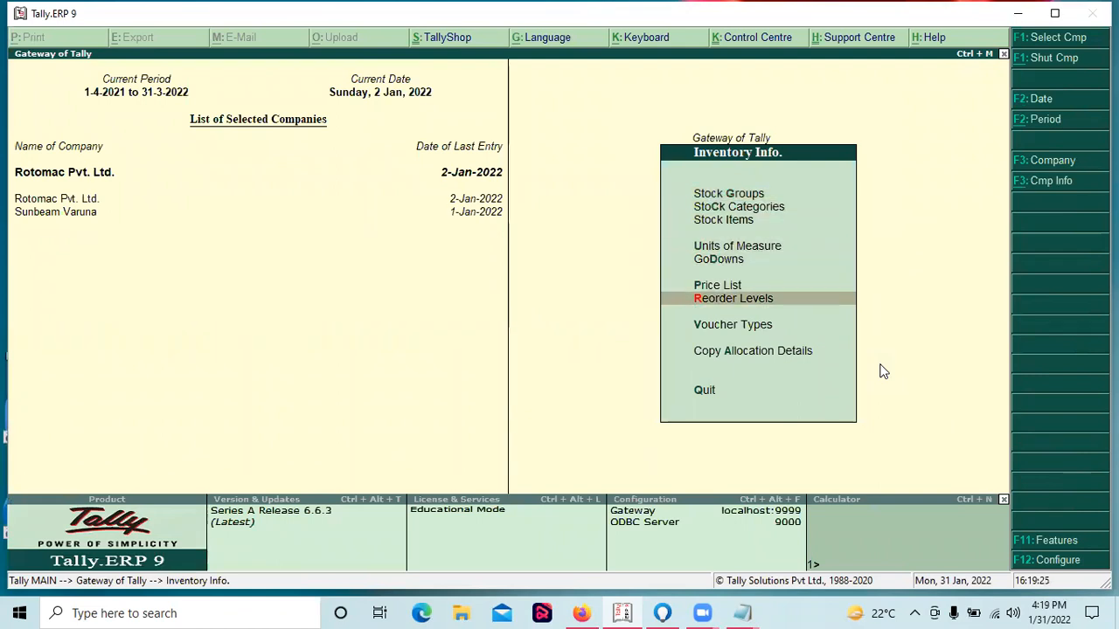
{"action": "key", "text": "Up"}
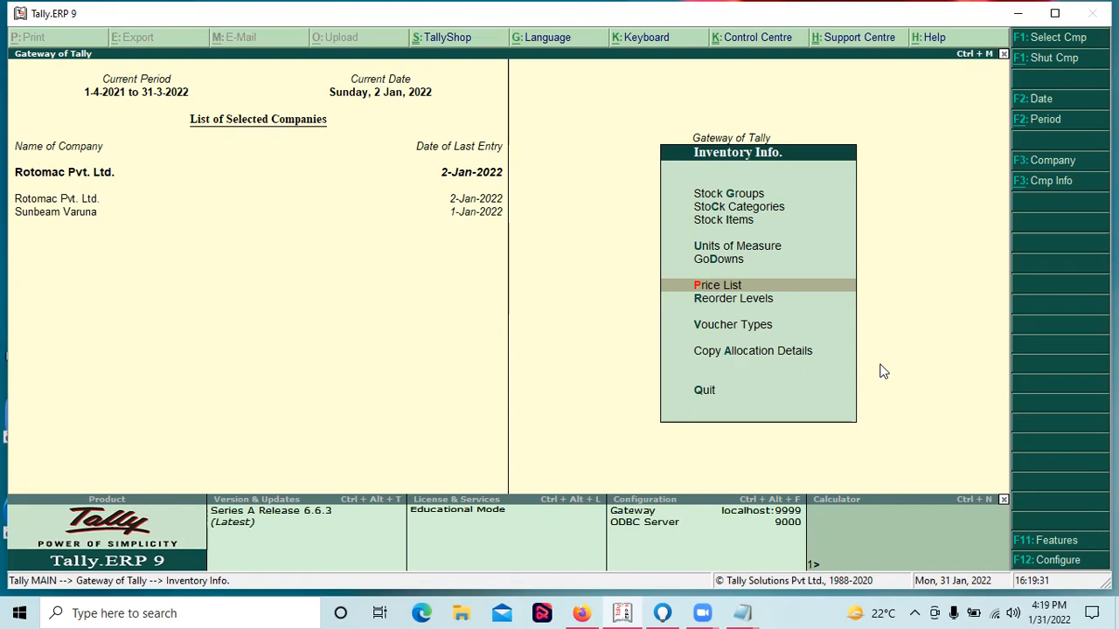
{"action": "key", "text": "Return"}
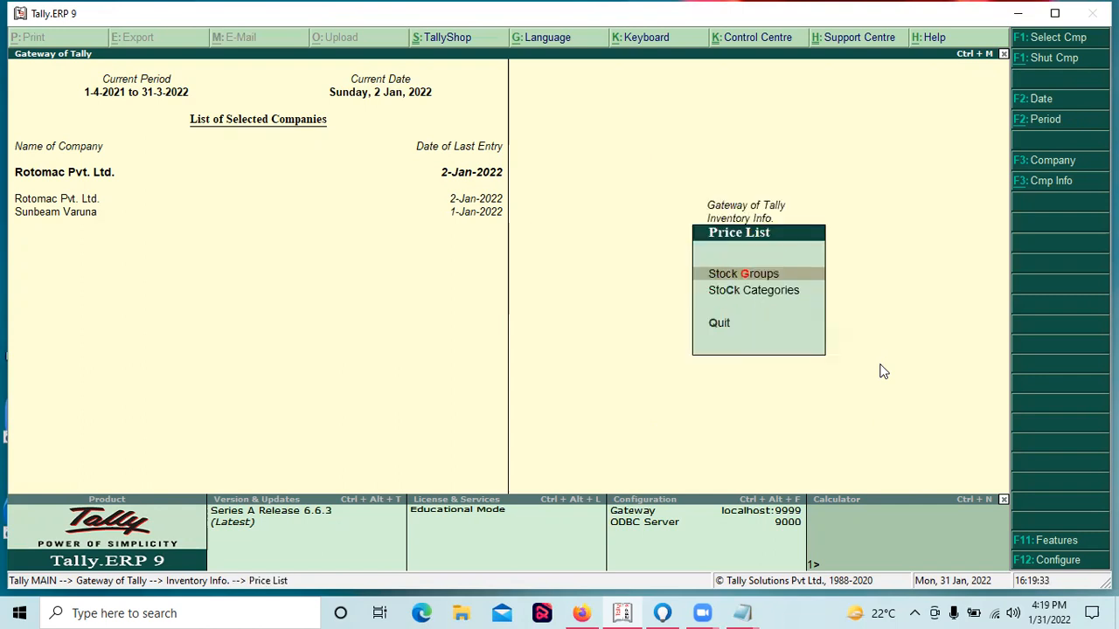
{"action": "key", "text": "Return"}
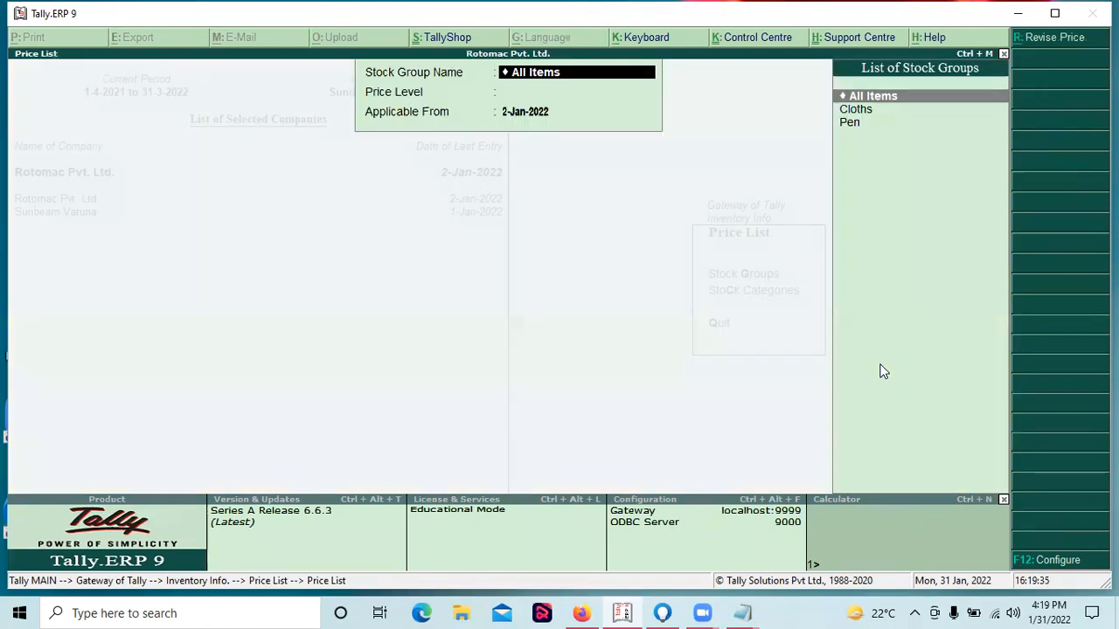
Start a price list for the Cloths stock group at the Retail price level, applicable from 1-Jan-2022.
{"action": "key", "text": "Down"}
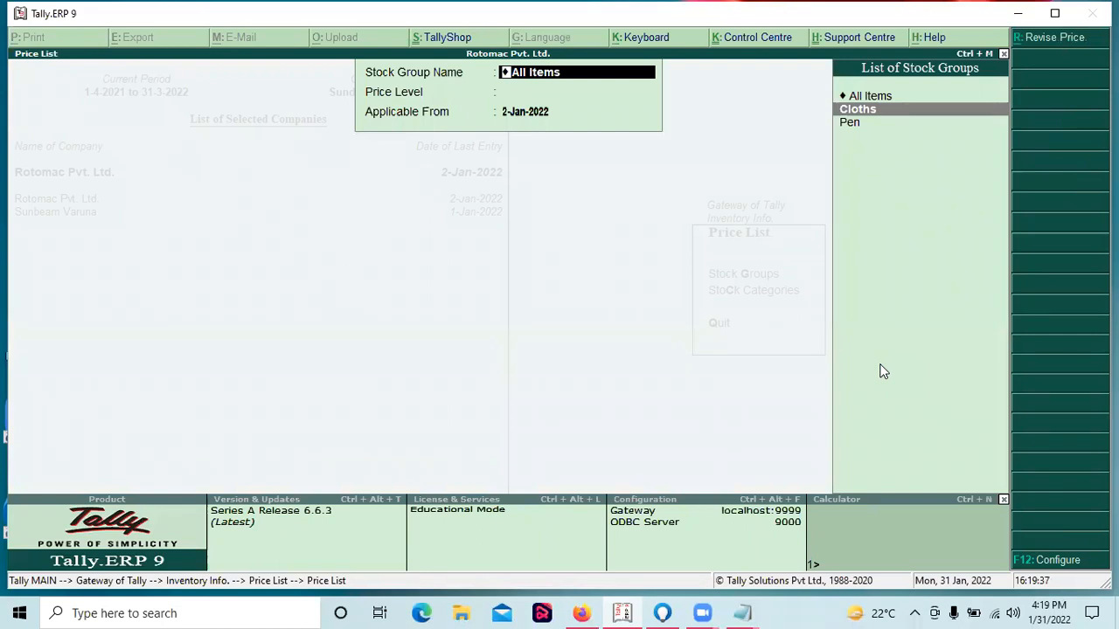
{"action": "key", "text": "Return"}
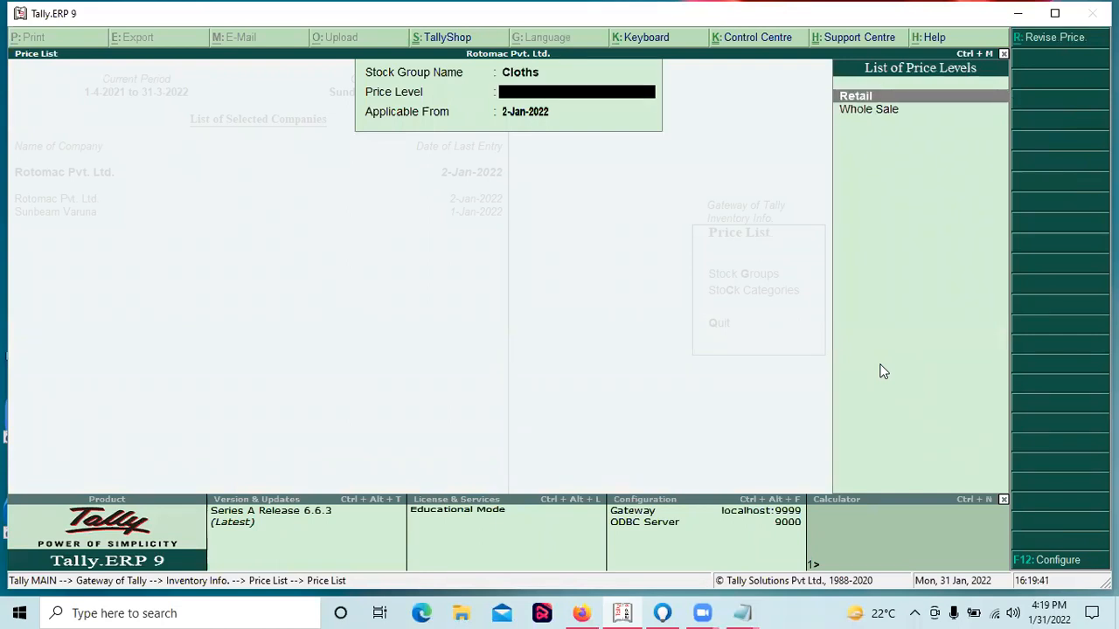
{"action": "key", "text": "Return"}
{"action": "type", "text": "1--1"}
{"action": "key", "text": "BackSpace"}
{"action": "key", "text": "BackSpace"}
{"action": "type", "text": "0"}
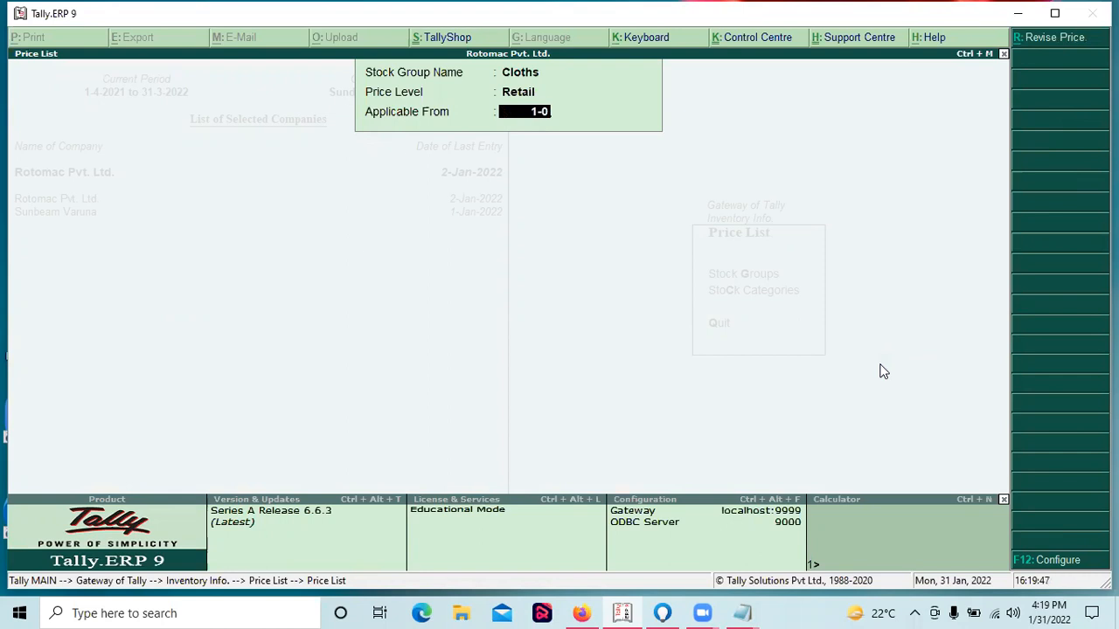
{"action": "type", "text": "1-2022"}
{"action": "key", "text": "Return"}
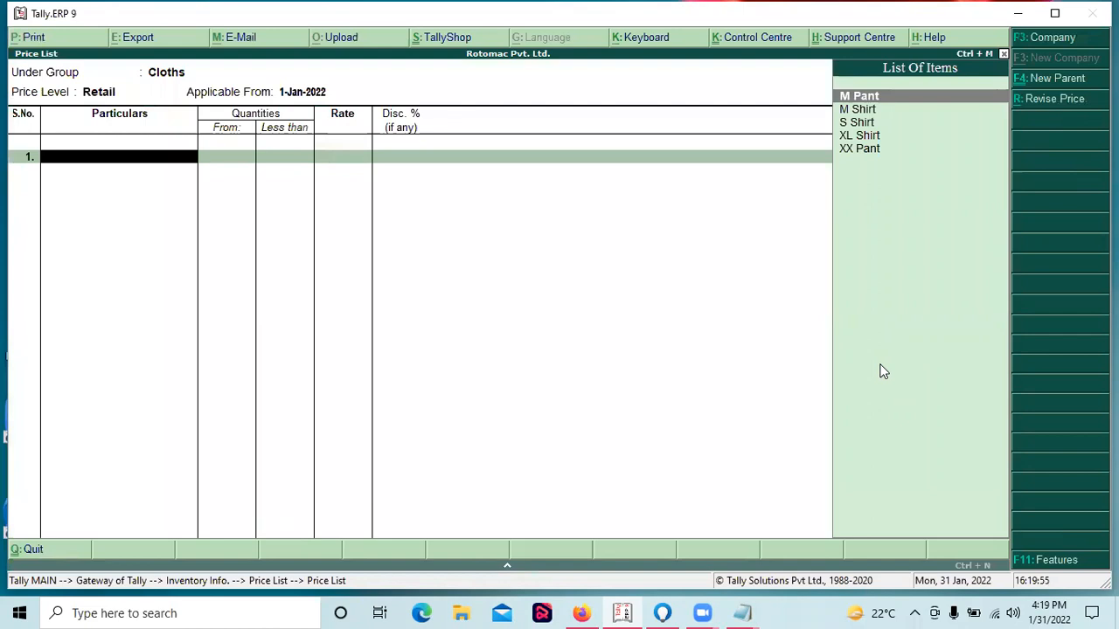
Add M Pant to the price list with a rate of 200 and a 2% discount for quantities less than 2 Pcs.
{"action": "key", "text": "Return"}
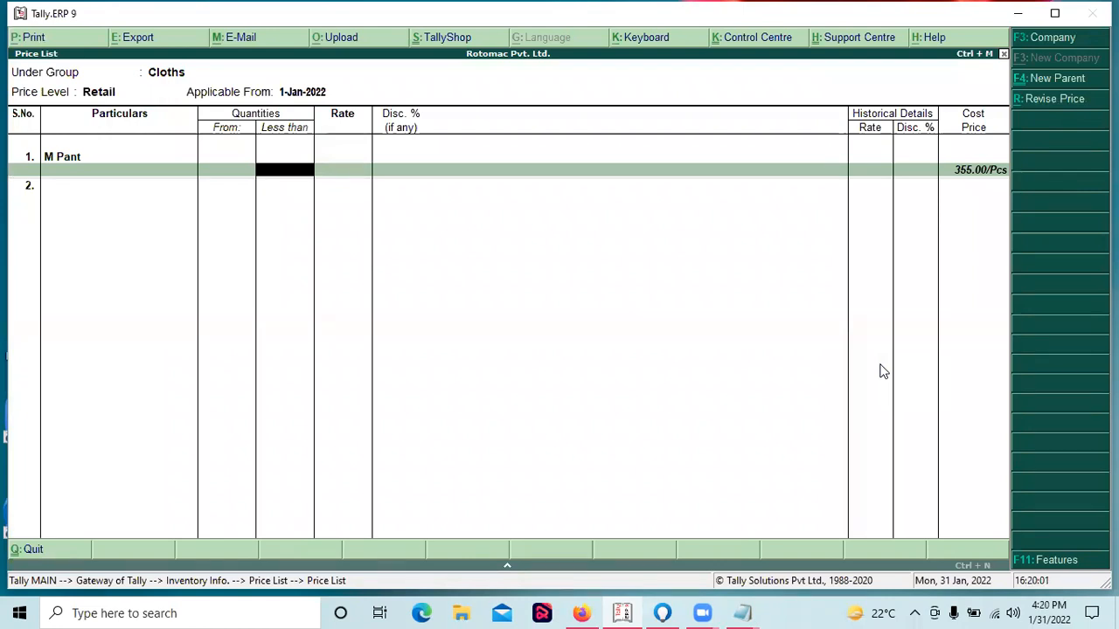
{"action": "type", "text": "2"}
{"action": "key", "text": "Return"}
{"action": "key", "text": "Return"}
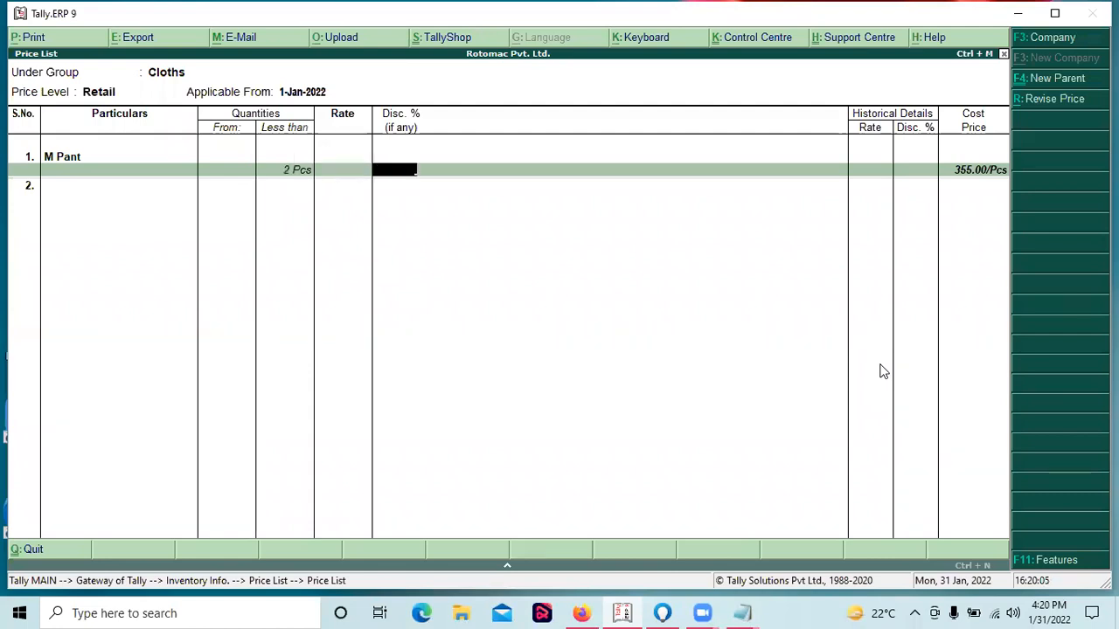
{"action": "key", "text": "BackSpace"}
{"action": "type", "text": "200"}
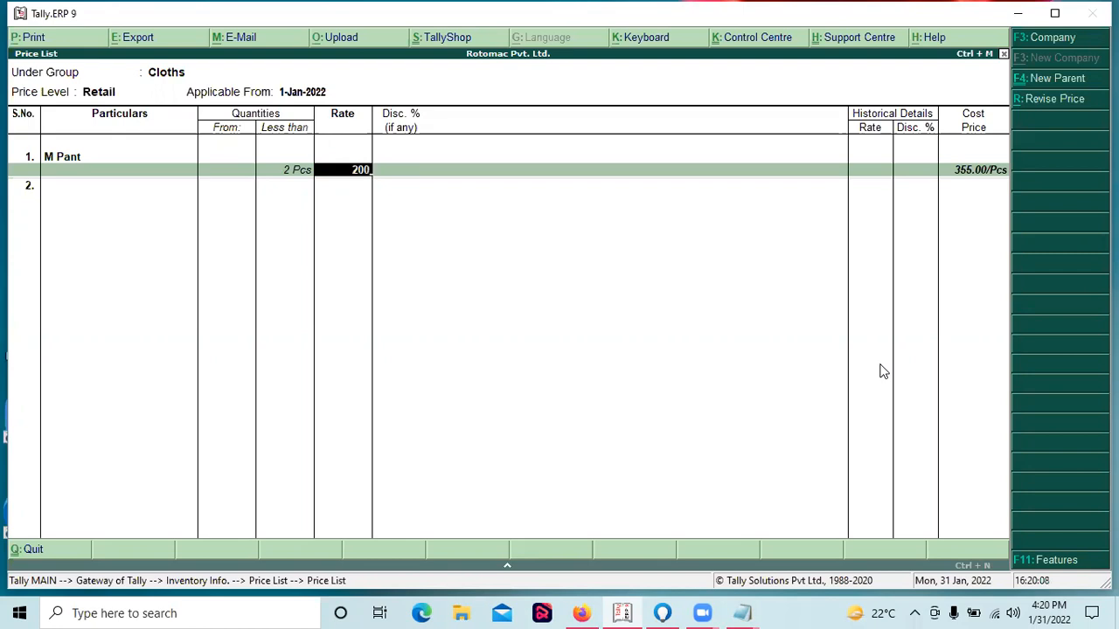
{"action": "key", "text": "Return"}
{"action": "type", "text": "2"}
{"action": "key", "text": "Return"}
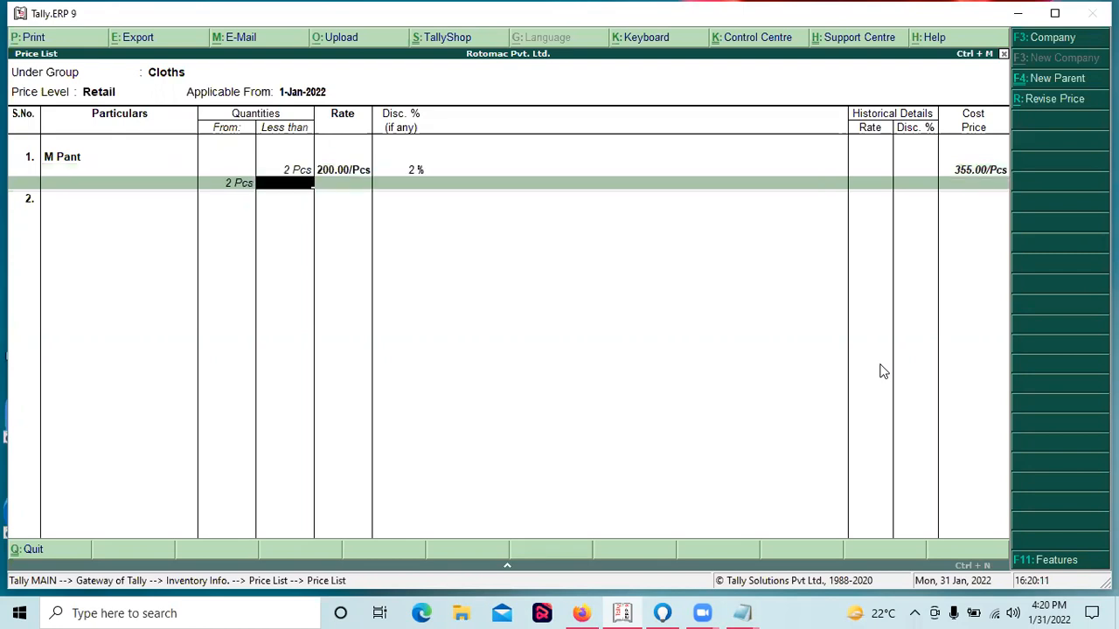
Set the M Pant slab from 2 to less than 5 Pcs to rate 200 and the 4% discount given in the notes.
{"action": "type", "text": "5"}
{"action": "key", "text": "Return"}
{"action": "type", "text": "200"}
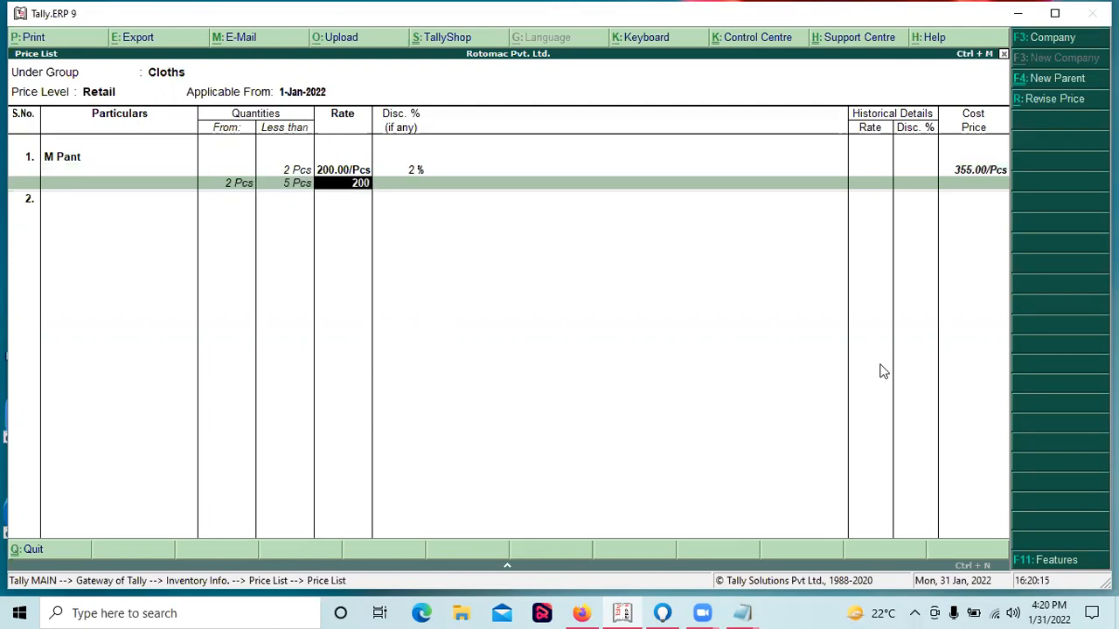
{"action": "key", "text": "Return"}
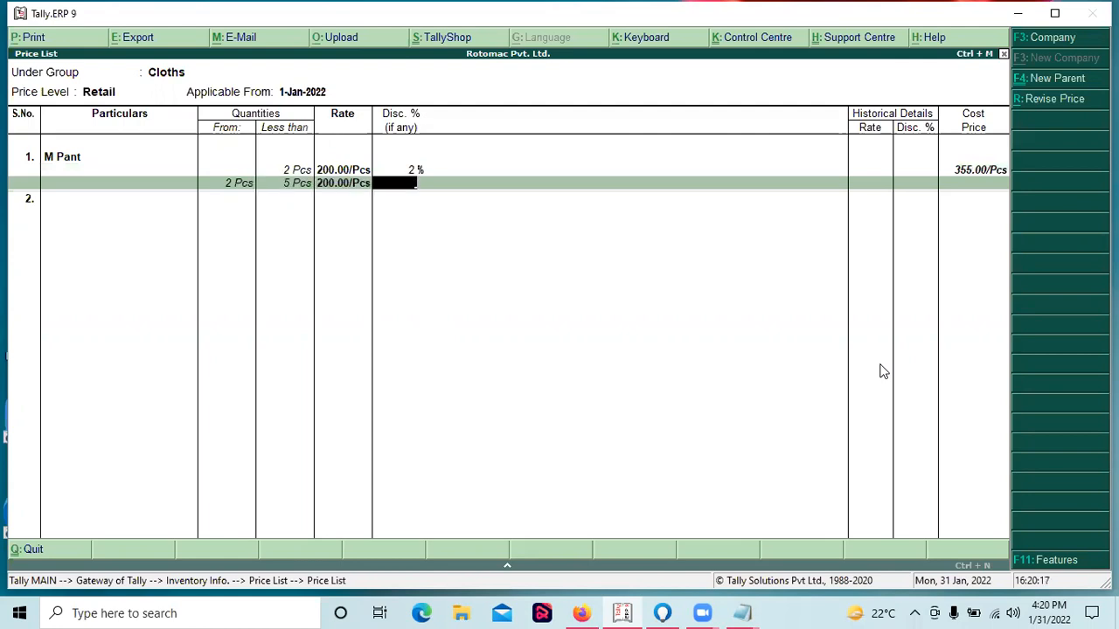
{"action": "key", "text": "alt+Tab"}
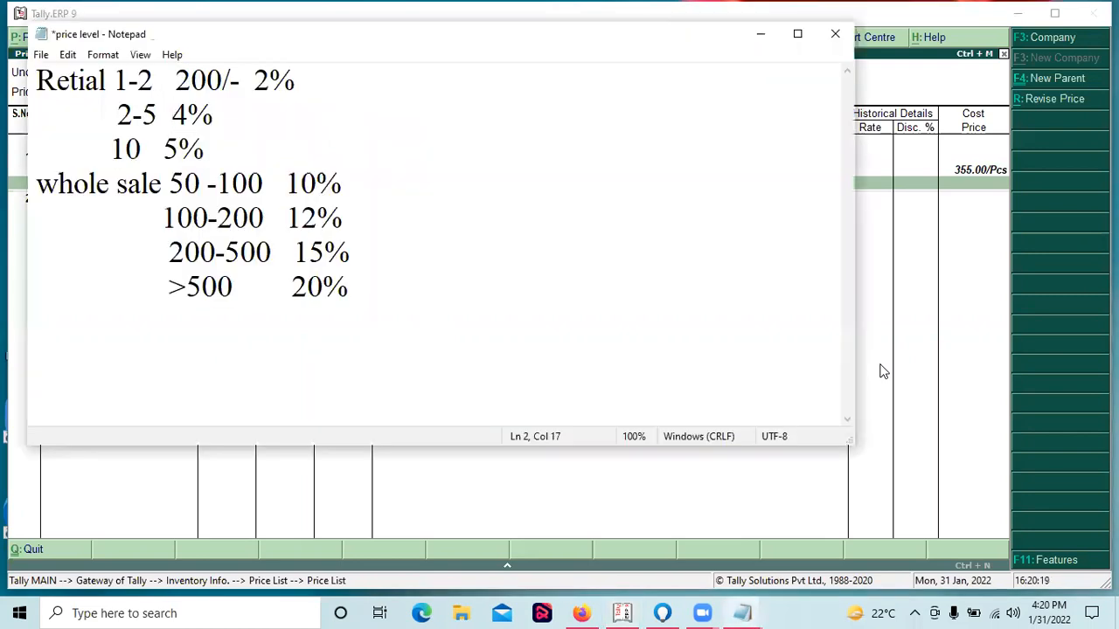
{"action": "key", "text": "alt+Tab"}
{"action": "type", "text": "4"}
{"action": "key", "text": "alt+Tab"}
{"action": "key", "text": "alt+Tab"}
{"action": "key", "text": "Return"}
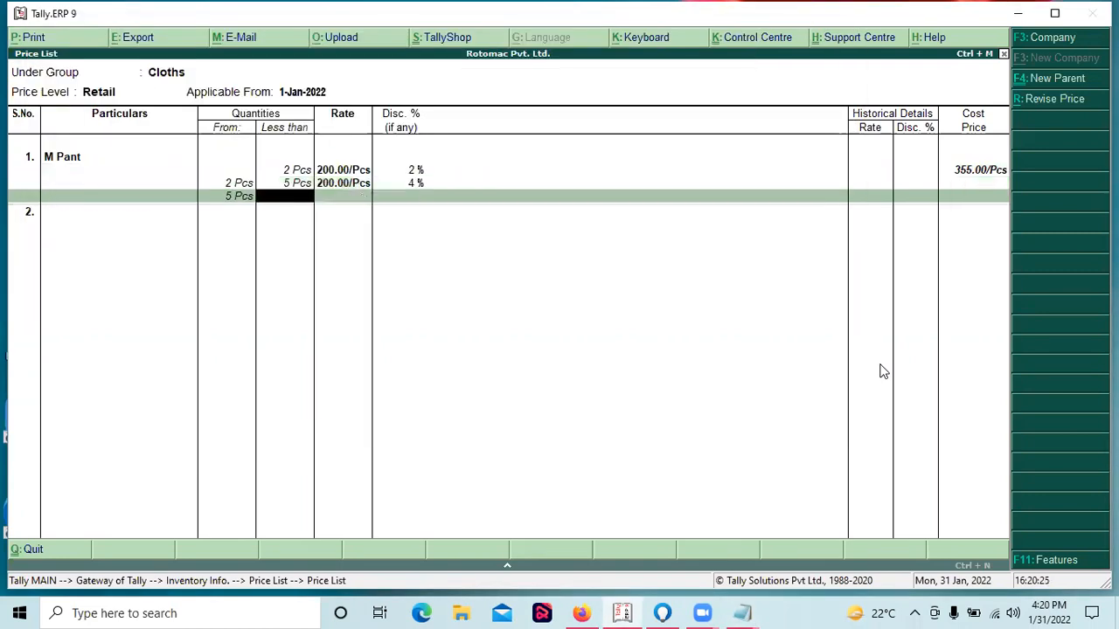
Set the M Pant slab from 5 to less than 10 Pcs to rate 200 with a 5% discount.
{"action": "type", "text": "10"}
{"action": "key", "text": "Return"}
{"action": "type", "text": "200"}
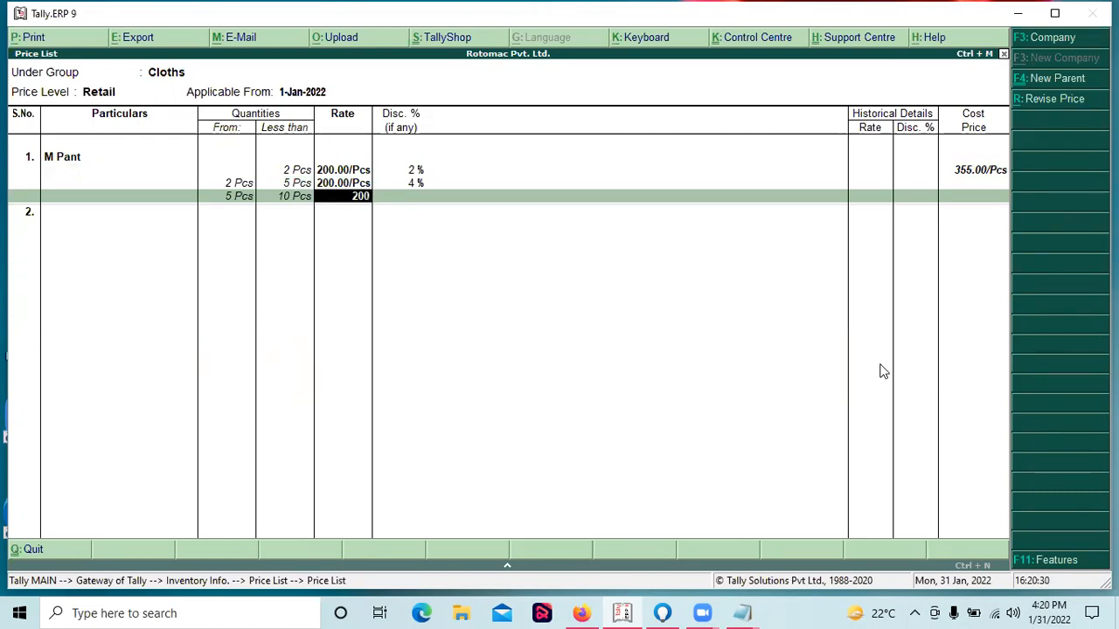
{"action": "key", "text": "Return"}
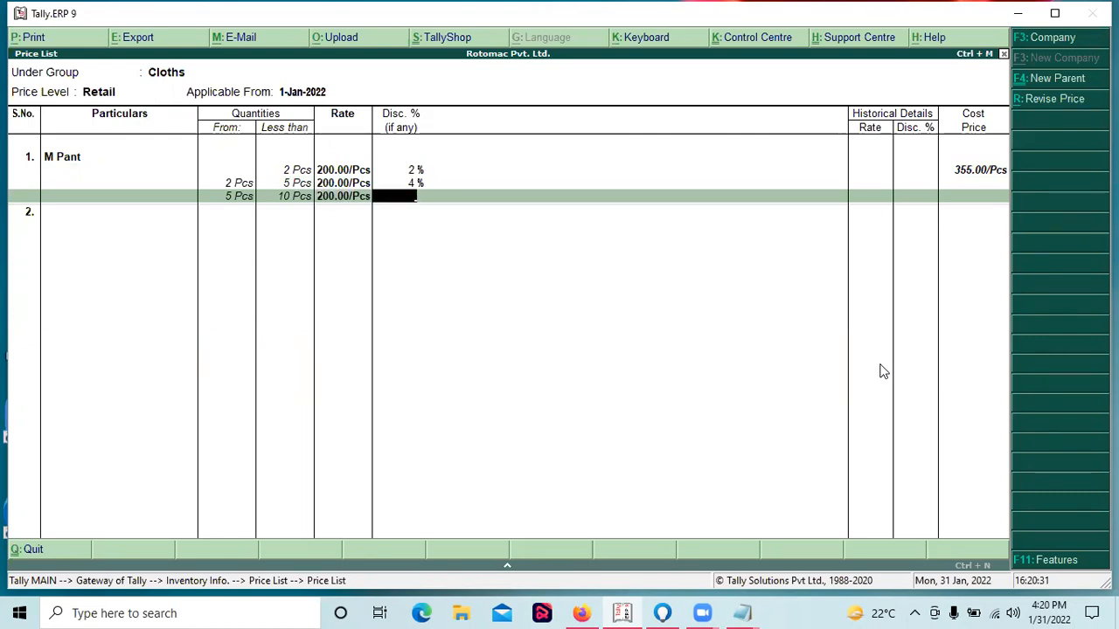
{"action": "type", "text": "5"}
{"action": "key", "text": "Return"}
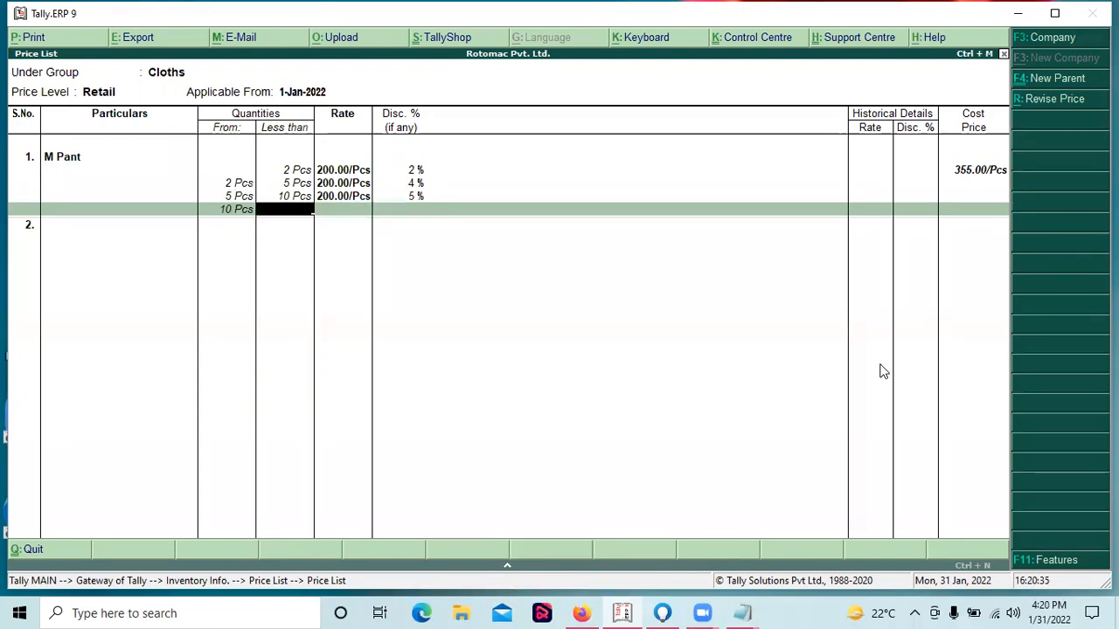
Set the open-ended M Pant slab from 10 Pcs upward to rate 200 with a 5% discount.
{"action": "key", "text": "Return"}
{"action": "type", "text": "200"}
{"action": "key", "text": "Return"}
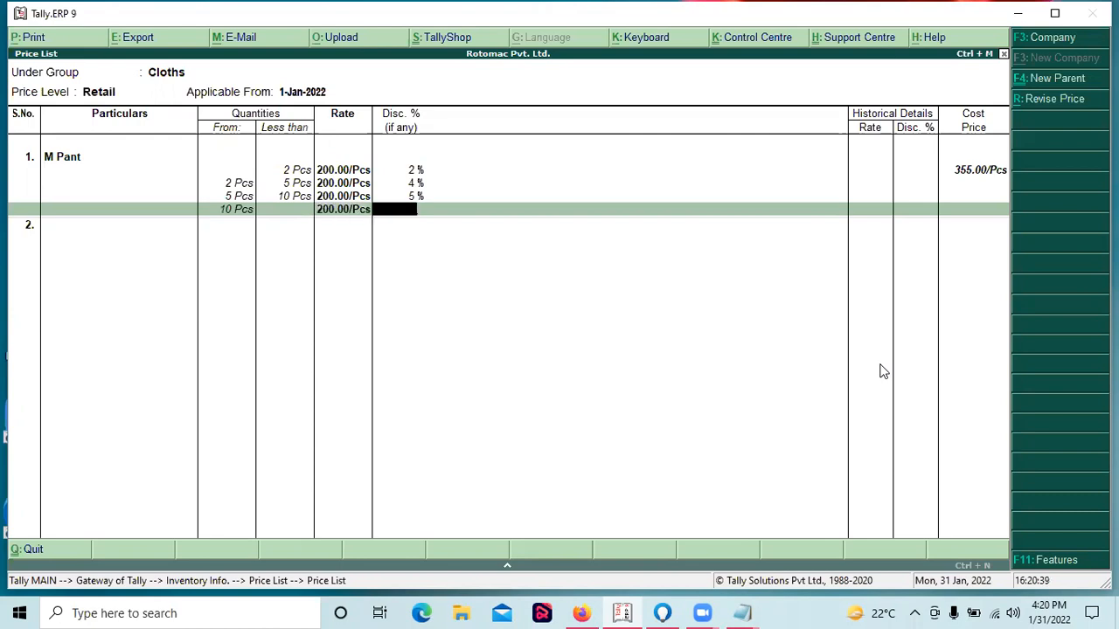
{"action": "type", "text": "5"}
{"action": "key", "text": "Return"}
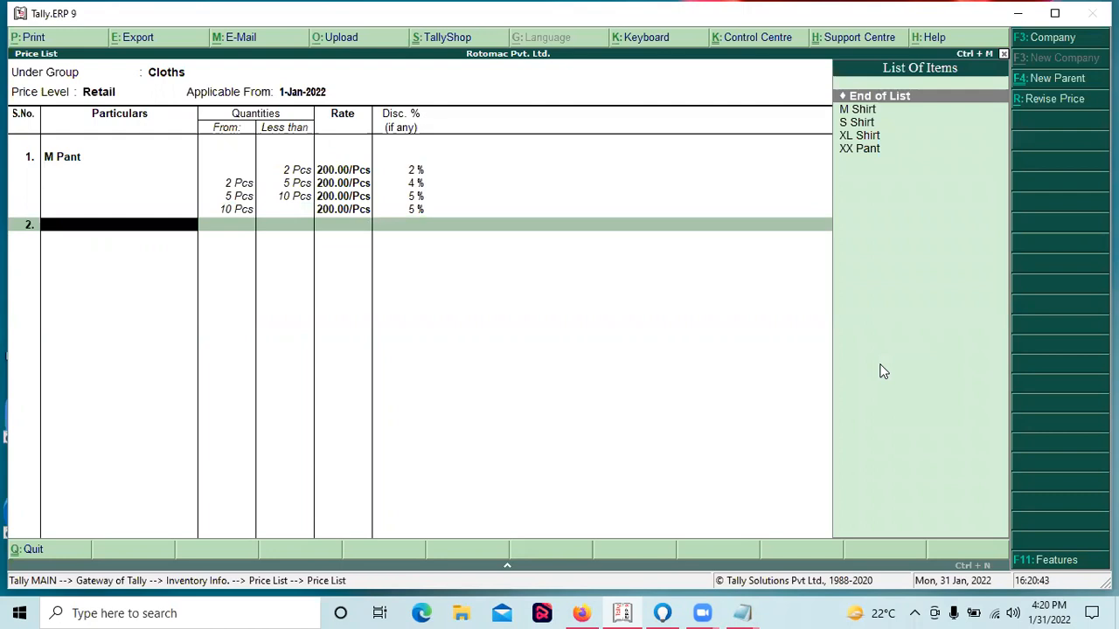
Add M Shirt to the price list with a rate of 200 and a 2% discount for quantities less than 2 Pcs.
{"action": "key", "text": "Down"}
{"action": "key", "text": "Return"}
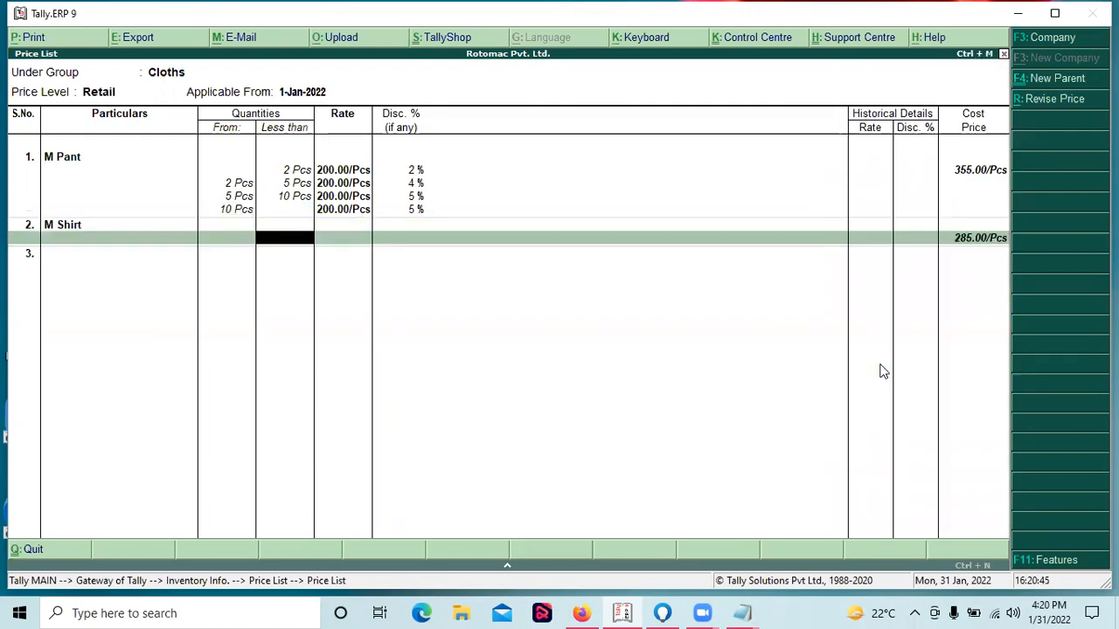
{"action": "type", "text": "2"}
{"action": "key", "text": "Return"}
{"action": "type", "text": "200"}
{"action": "key", "text": "Return"}
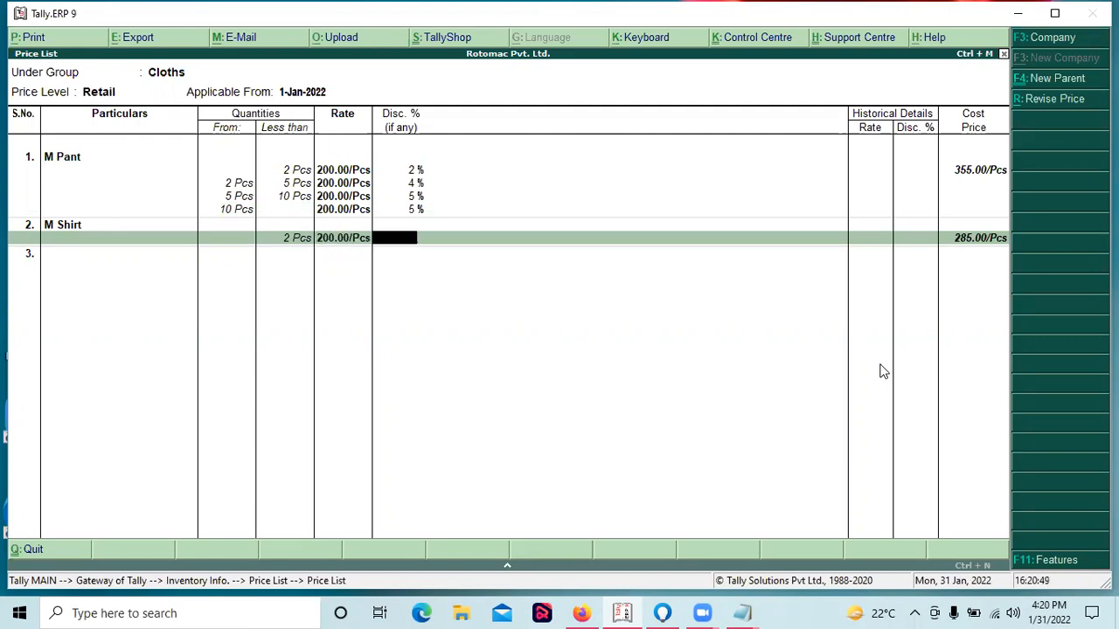
{"action": "type", "text": "2"}
{"action": "key", "text": "Return"}
Set the M Shirt slab from 2 to less than 5 Pcs to rate 200 with a 4% discount.
{"action": "type", "text": "5"}
{"action": "key", "text": "Return"}
{"action": "type", "text": "200"}
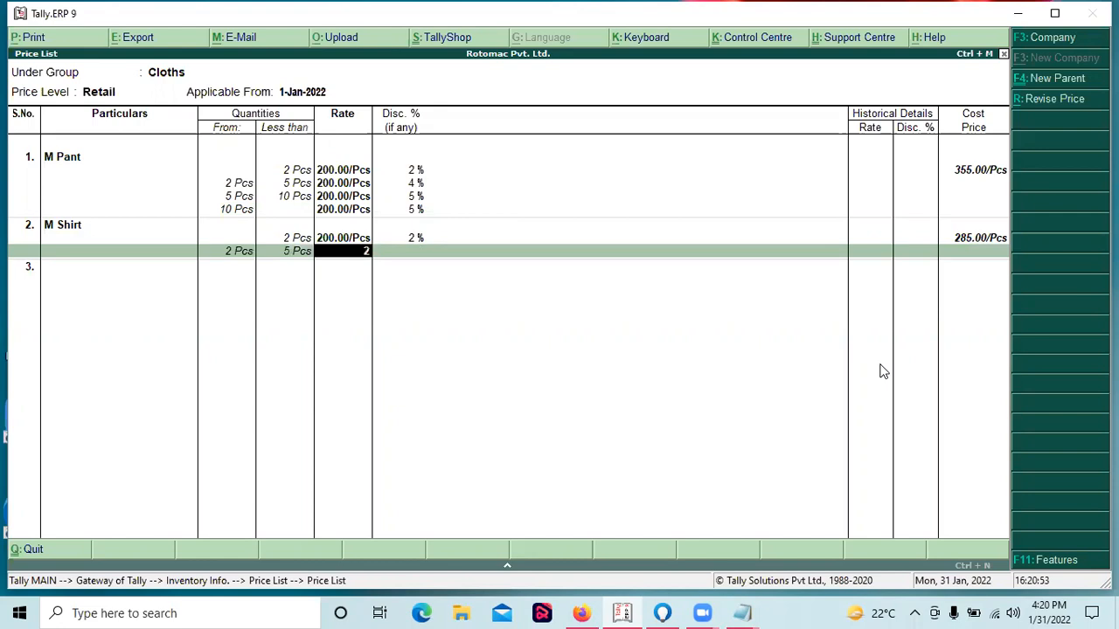
{"action": "key", "text": "Return"}
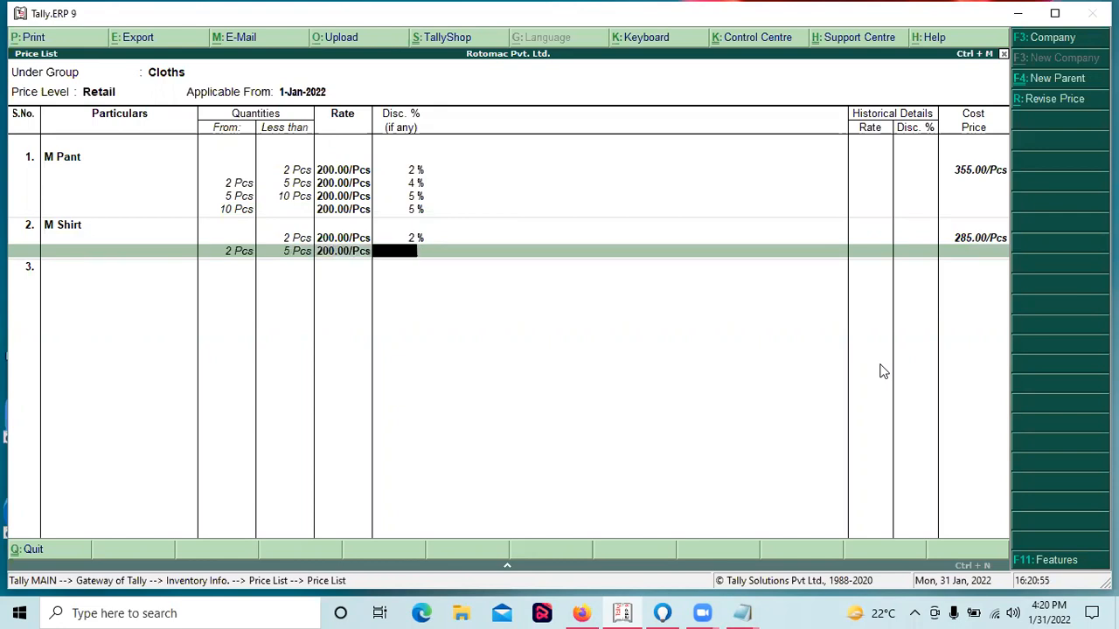
{"action": "type", "text": "4"}
{"action": "key", "text": "Return"}
Set the M Shirt slab from 5 to less than 10 Pcs to rate 200 with a 5% discount.
{"action": "type", "text": "10"}
{"action": "key", "text": "Return"}
{"action": "type", "text": "200"}
{"action": "key", "text": "Return"}
{"action": "type", "text": "5"}
{"action": "key", "text": "Return"}
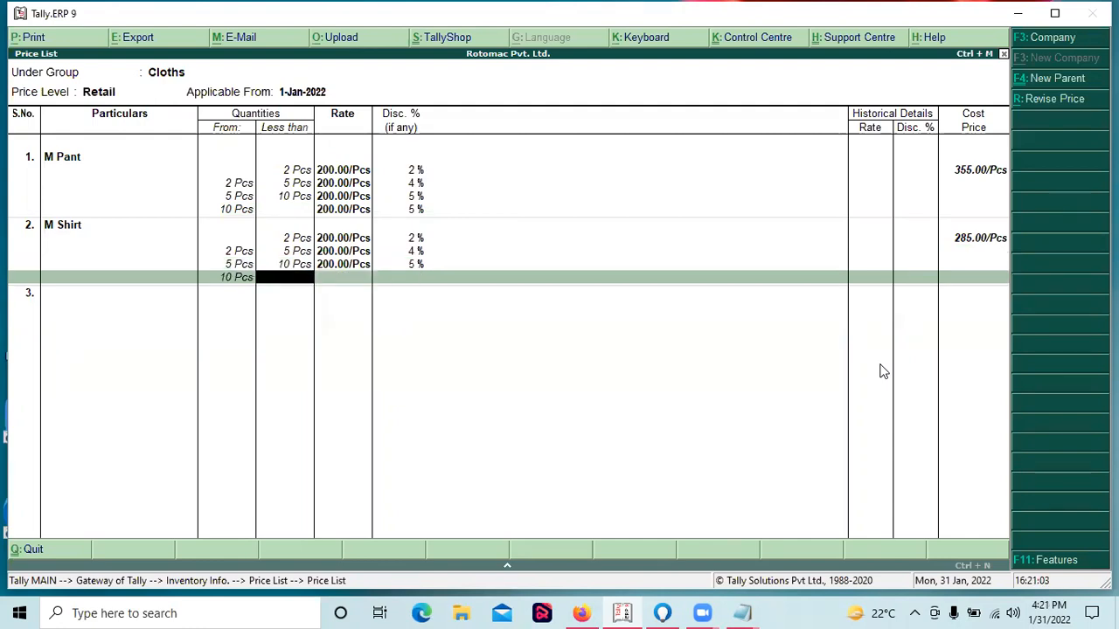
Set the open-ended M Shirt slab from 10 Pcs upward to rate 200 with a 5% discount.
{"action": "key", "text": "Return"}
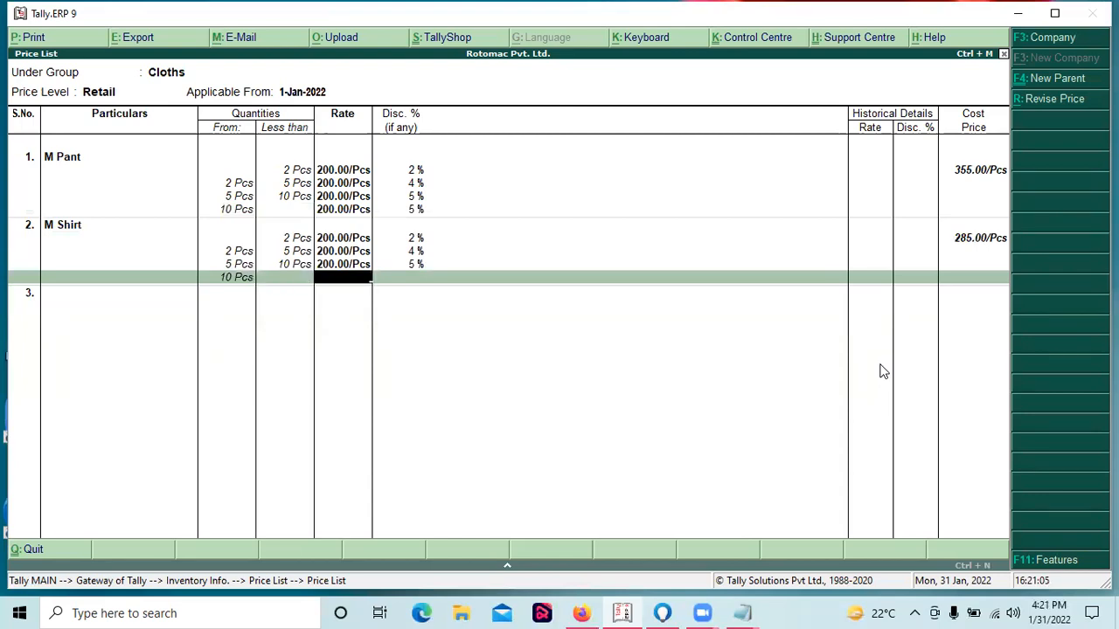
{"action": "type", "text": "200"}
{"action": "key", "text": "Return"}
{"action": "type", "text": "5"}
{"action": "key", "text": "Return"}
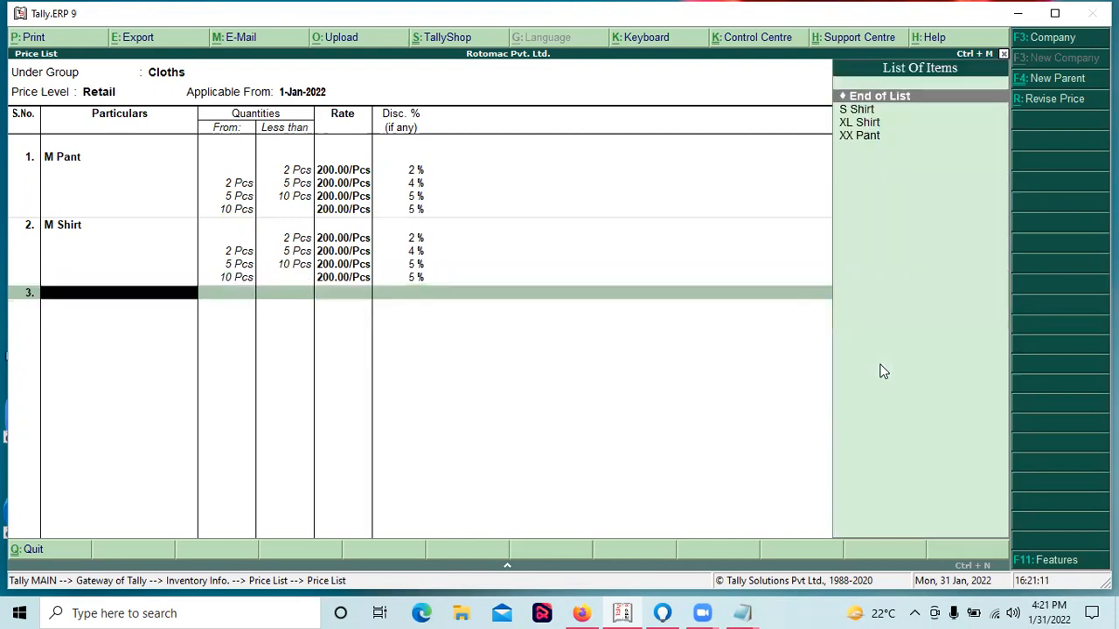
Add S Shirt to the price list with a rate of 200 and a 2% discount for quantities less than 2 Pcs.
{"action": "key", "text": "Down"}
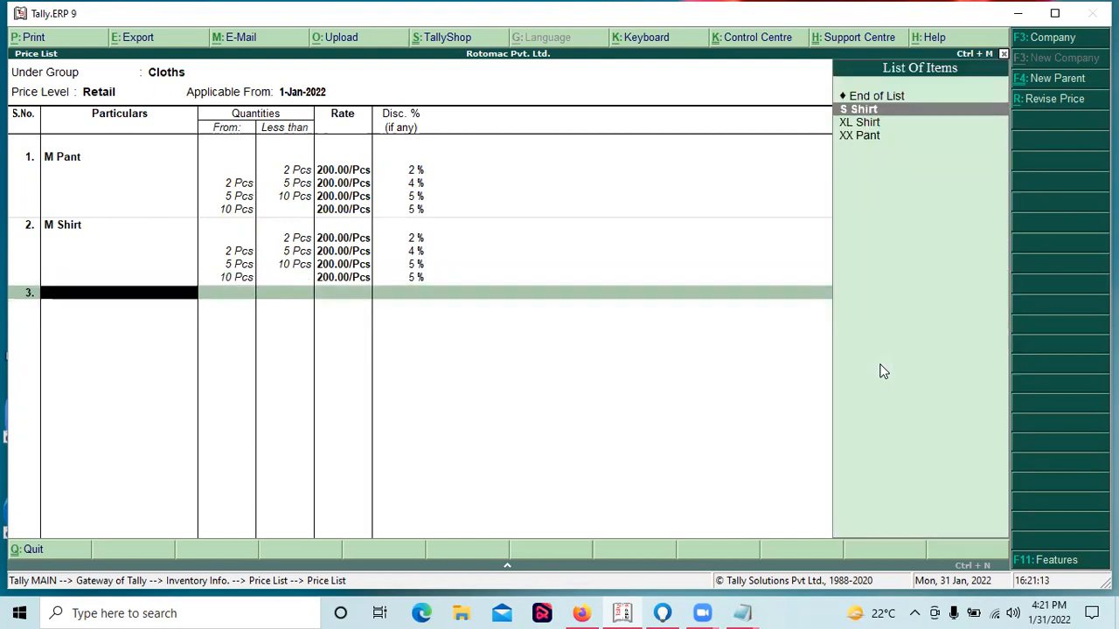
{"action": "key", "text": "Return"}
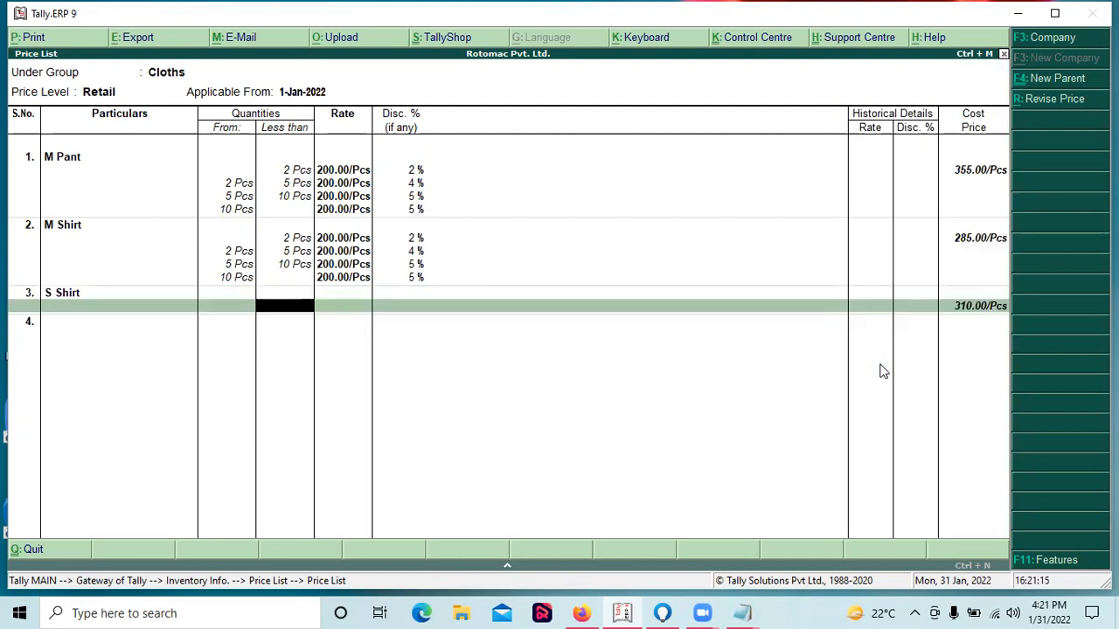
{"action": "type", "text": "2"}
{"action": "key", "text": "Return"}
{"action": "type", "text": "w"}
{"action": "key", "text": "BackSpace"}
{"action": "type", "text": "2"}
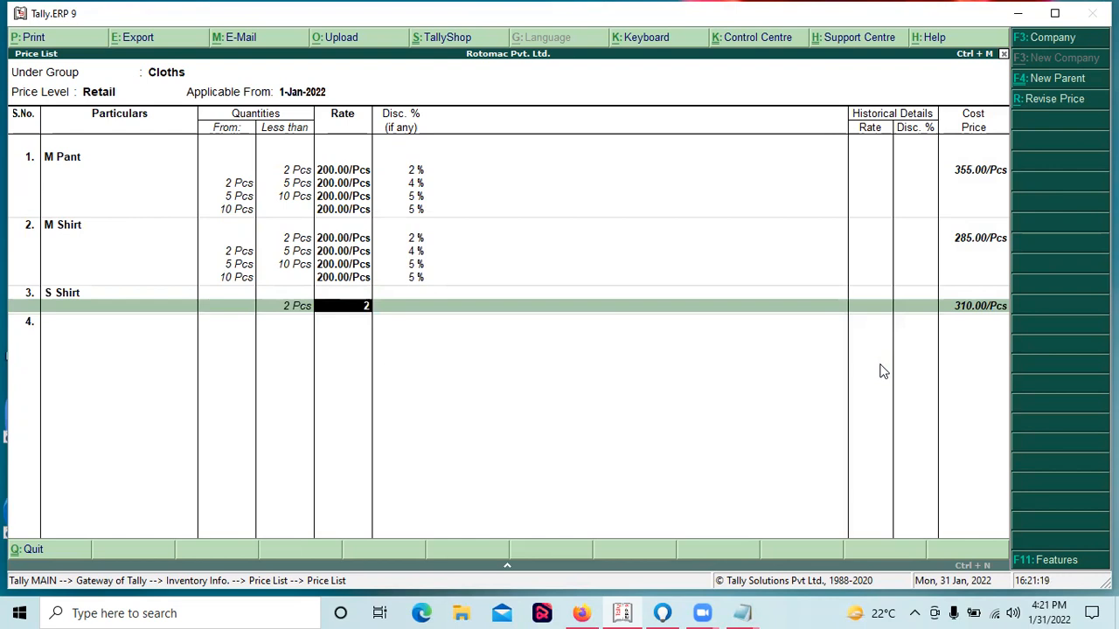
{"action": "type", "text": "00"}
{"action": "key", "text": "Return"}
{"action": "type", "text": "2"}
{"action": "key", "text": "Return"}
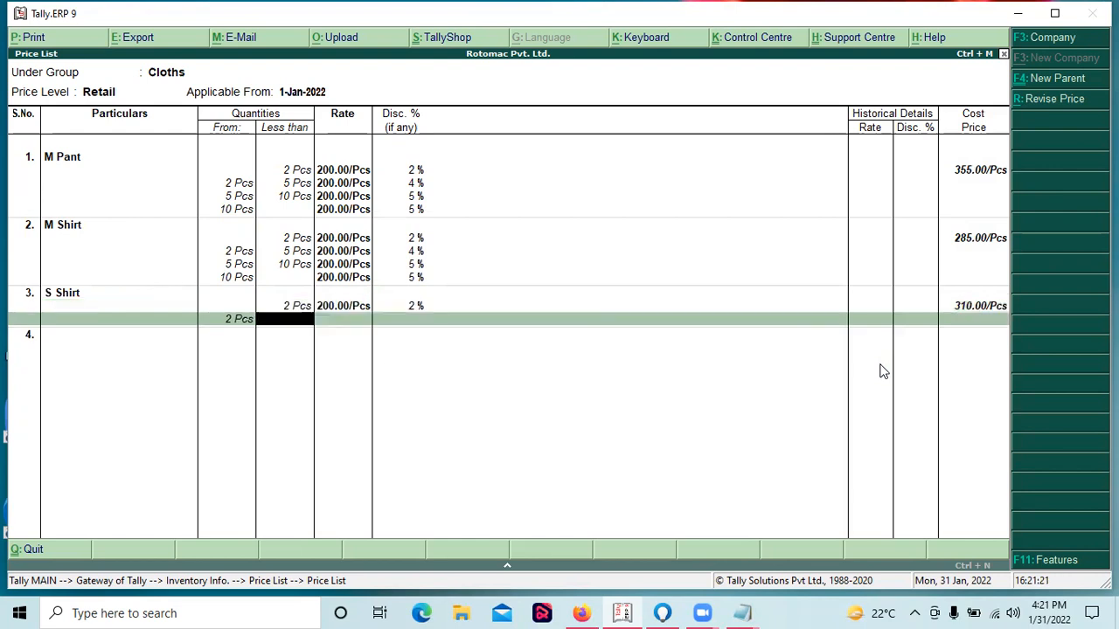
Set the S Shirt slab from 2 to less than 5 Pcs to rate 200 with a 4% discount.
{"action": "type", "text": "5"}
{"action": "key", "text": "Return"}
{"action": "type", "text": "200"}
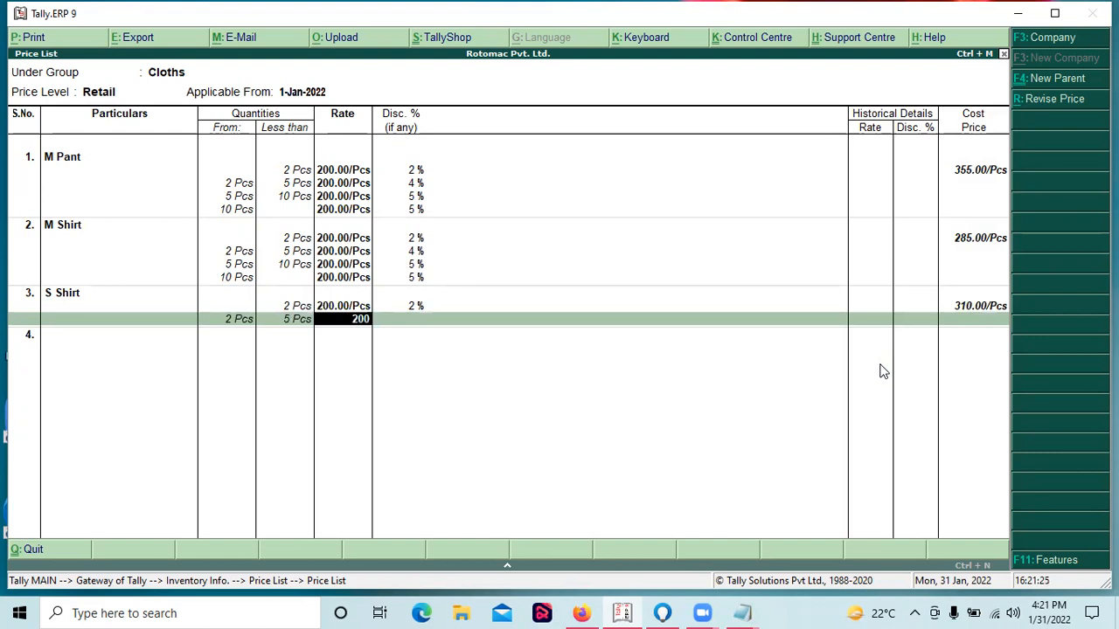
{"action": "key", "text": "Return"}
{"action": "type", "text": "4"}
{"action": "key", "text": "Return"}
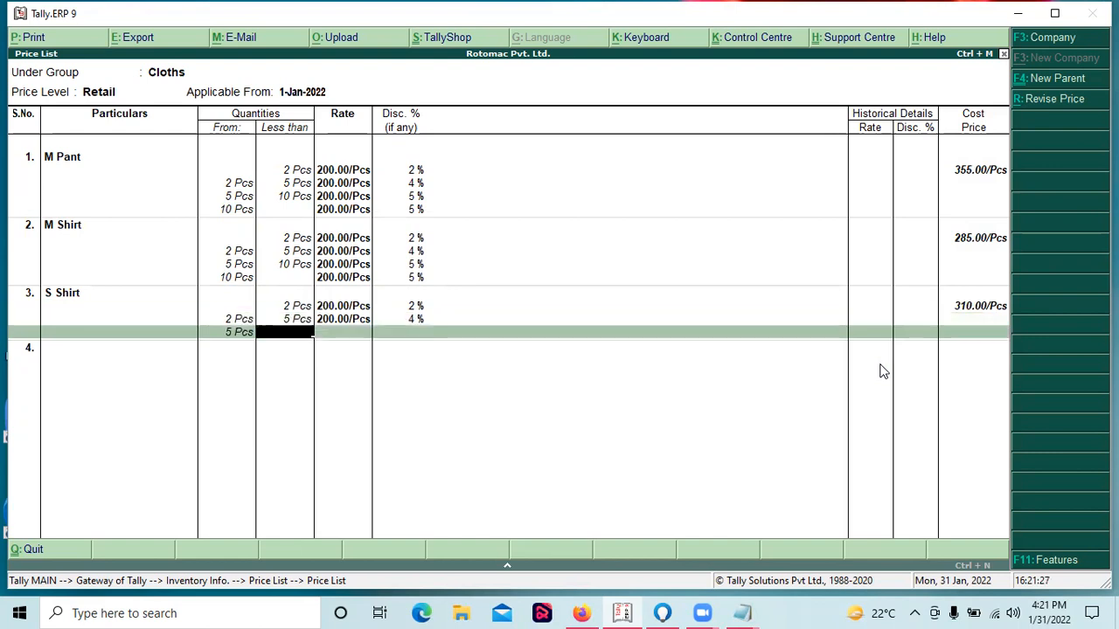
Set the S Shirt slab from 5 to less than 10 Pcs to rate 200 with a 5% discount.
{"action": "type", "text": "10"}
{"action": "key", "text": "Return"}
{"action": "type", "text": "2"}
{"action": "key", "text": "Return"}
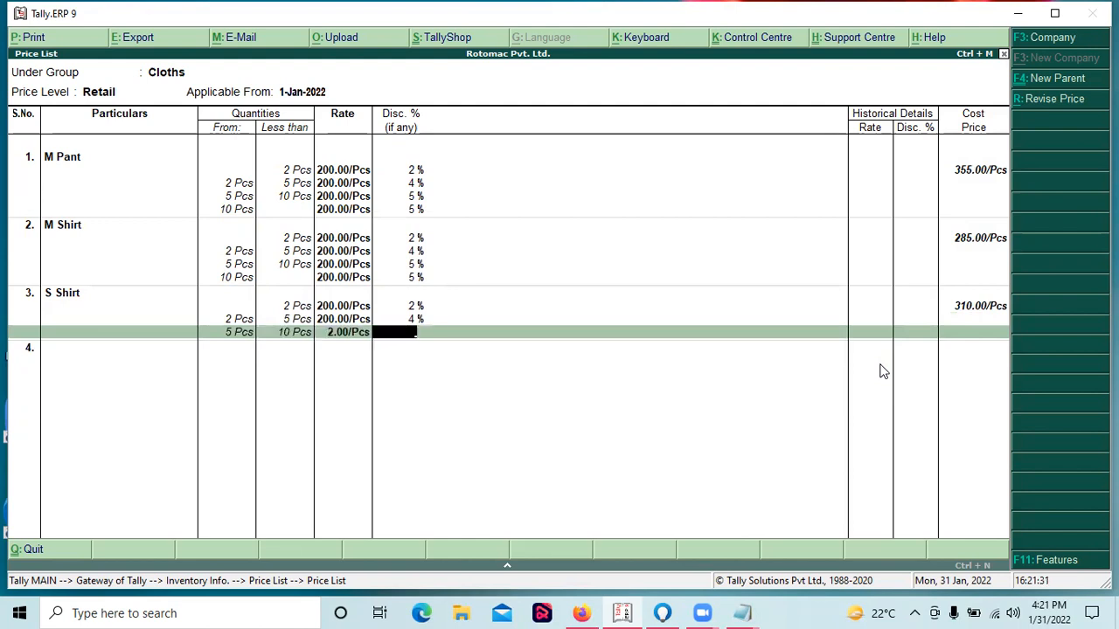
{"action": "key", "text": "BackSpace"}
{"action": "type", "text": "00"}
{"action": "key", "text": "Return"}
{"action": "type", "text": "5"}
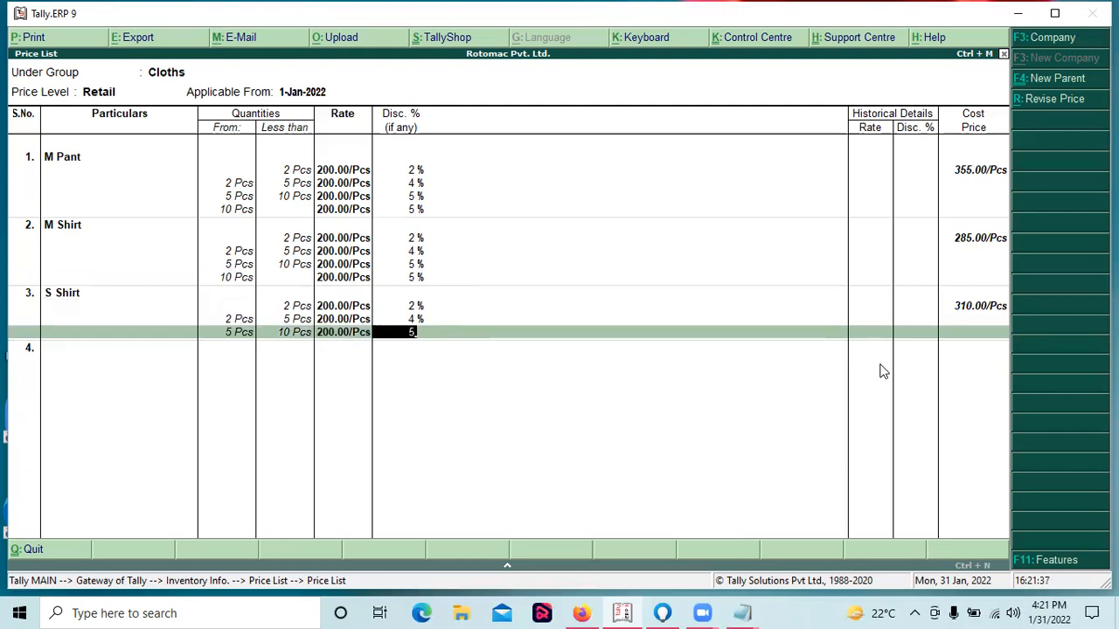
{"action": "key", "text": "Return"}
Fill the S Shirt slab starting at 10 Pcs with an upper limit of 10 Pcs, rate 200 and a 5% discount.
{"action": "type", "text": "10 Pcs"}
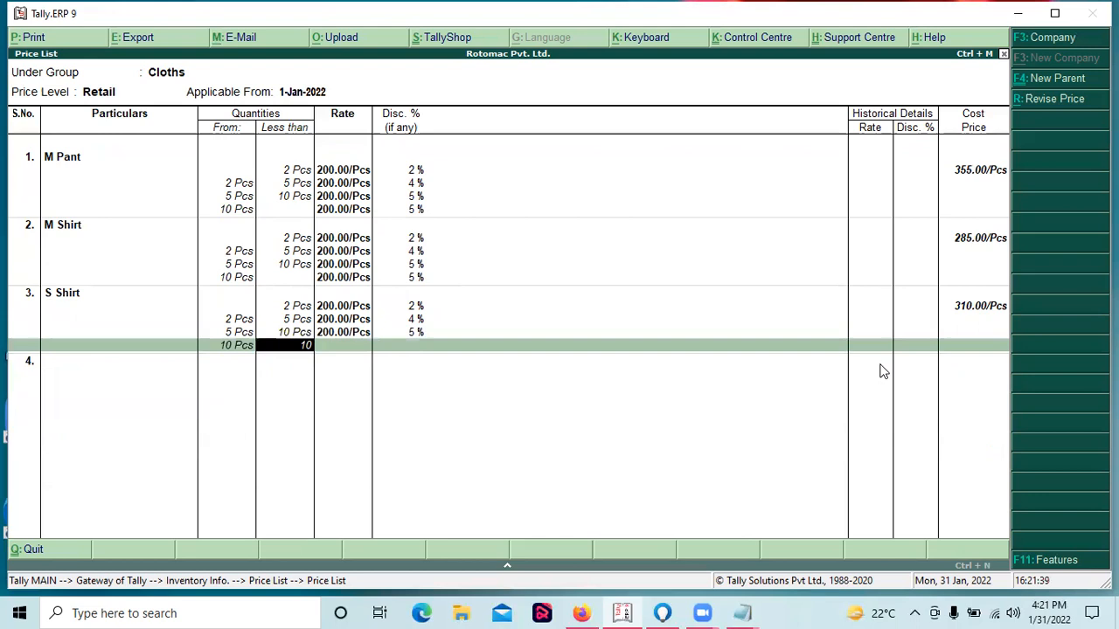
{"action": "key", "text": "Return"}
{"action": "type", "text": "200"}
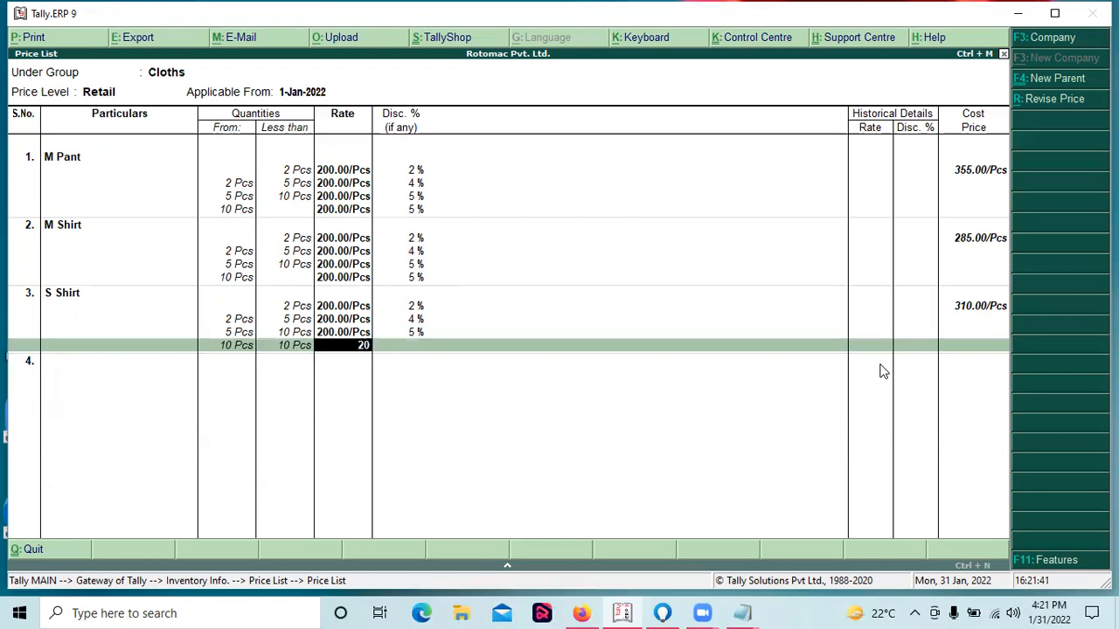
{"action": "key", "text": "Return"}
{"action": "type", "text": "5"}
{"action": "key", "text": "Return"}
{"action": "key", "text": "Return"}
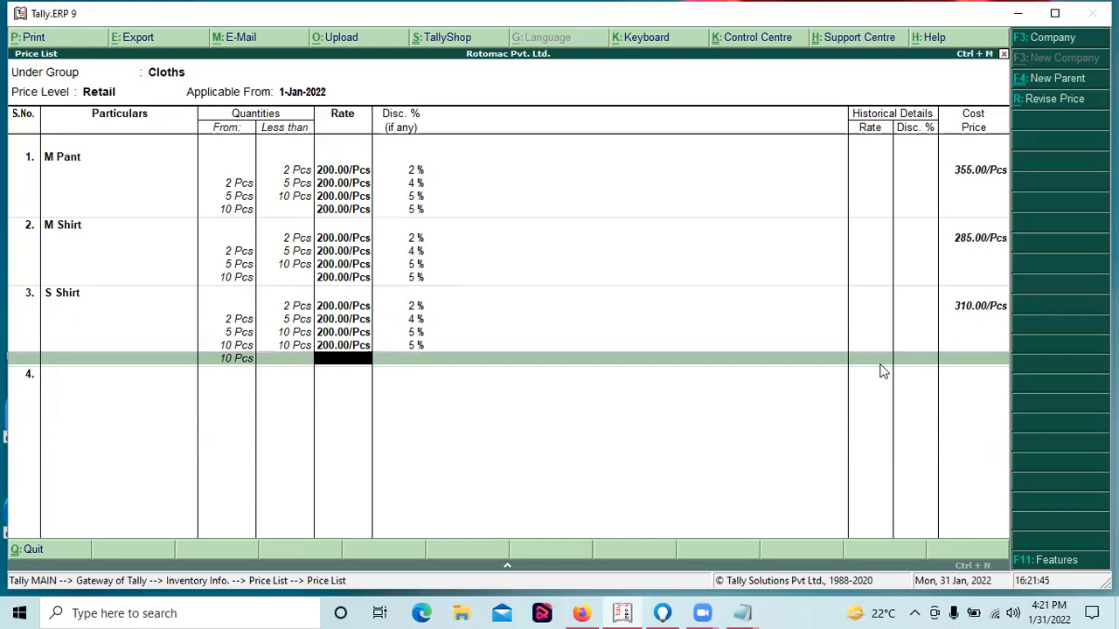
Clear the upper quantity limit of the last S Shirt slab so it applies from 10 Pcs upward.
{"action": "key", "text": "BackSpace"}
{"action": "key", "text": "BackSpace"}
{"action": "key", "text": "BackSpace"}
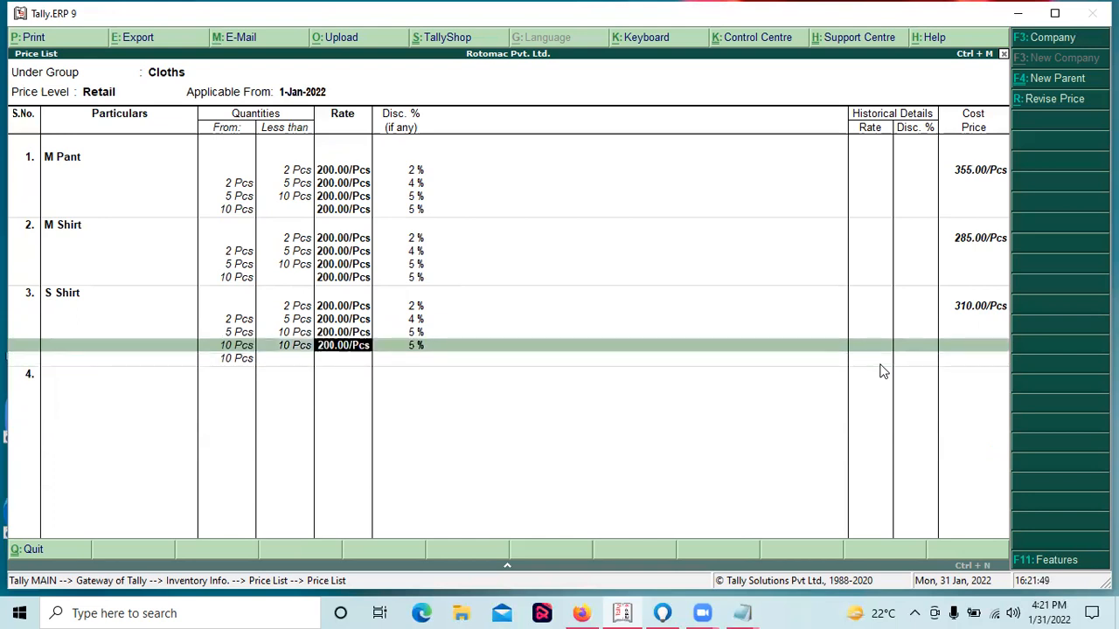
{"action": "key", "text": "BackSpace"}
{"action": "key", "text": "Delete"}
{"action": "key", "text": "BackSpace"}
{"action": "key", "text": "BackSpace"}
{"action": "key", "text": "BackSpace"}
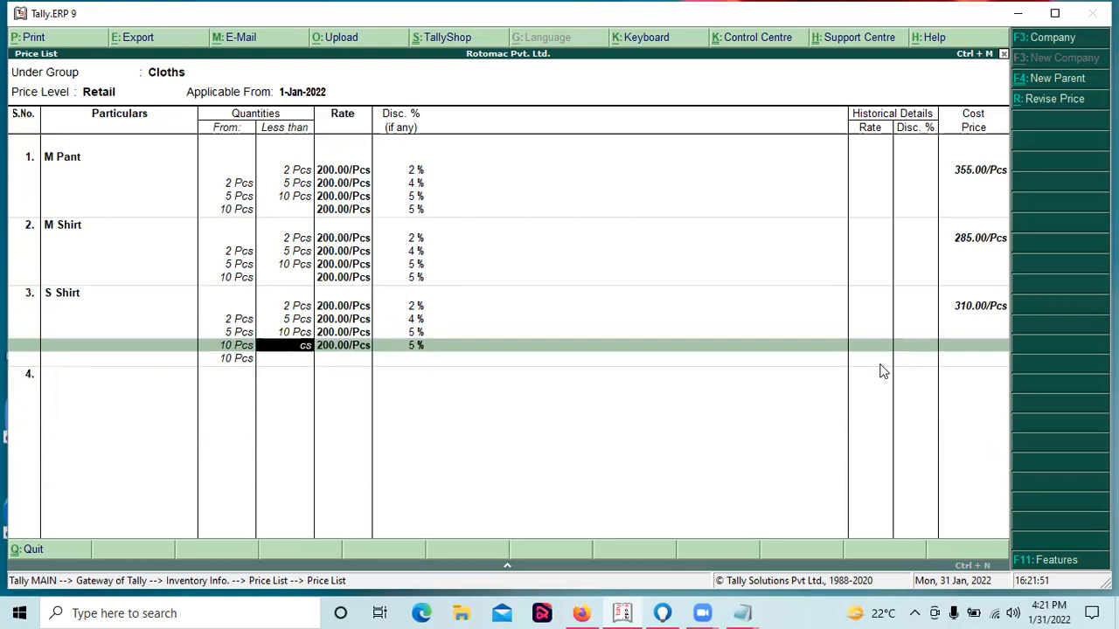
{"action": "key", "text": "Return"}
{"action": "key", "text": "Return"}
{"action": "key", "text": "Return"}
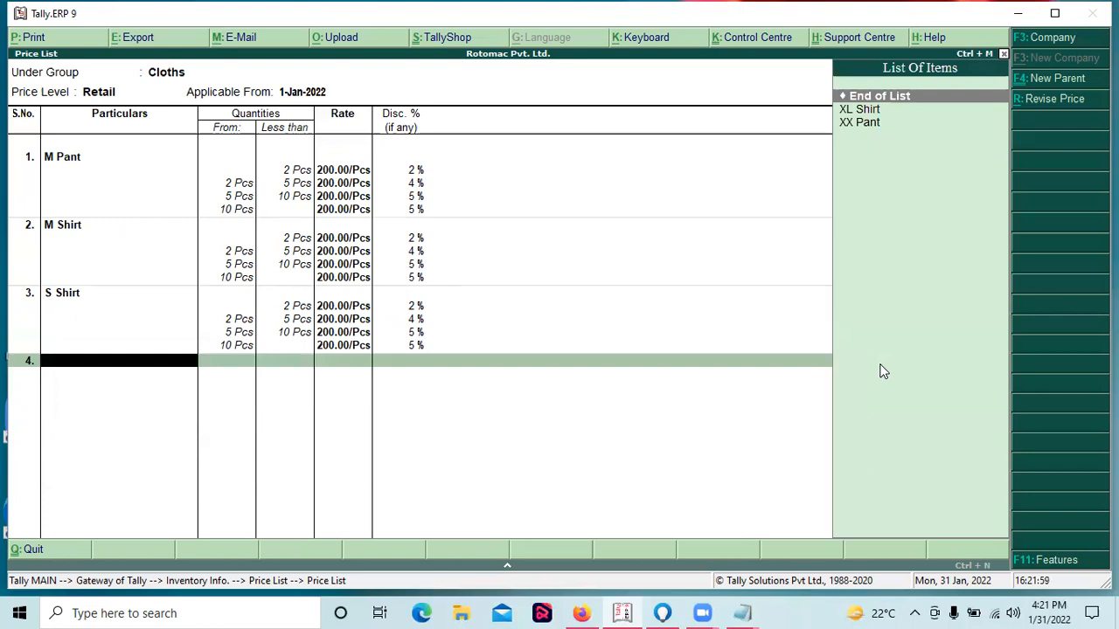
End the item list and accept the Retail price list for Cloths.
{"action": "key", "text": "Return"}
{"action": "key", "text": "Return"}
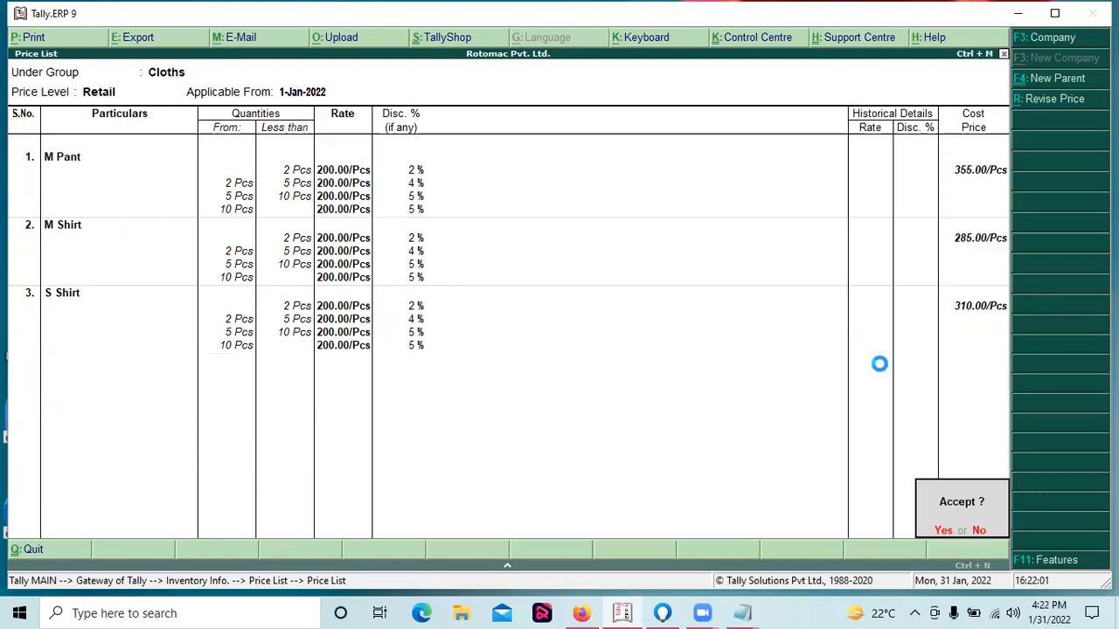
{"action": "key", "text": "Return"}
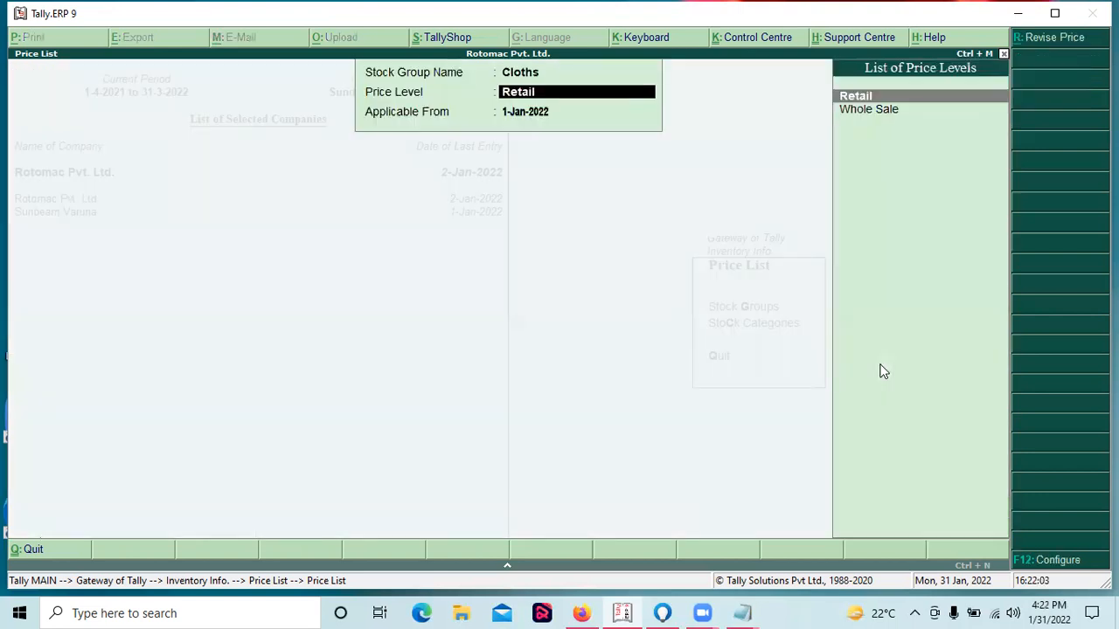
Start a price list for the Cloths stock group at the Whole Sale price level, applicable from 1-Jan-2022.
{"action": "key", "text": "Down"}
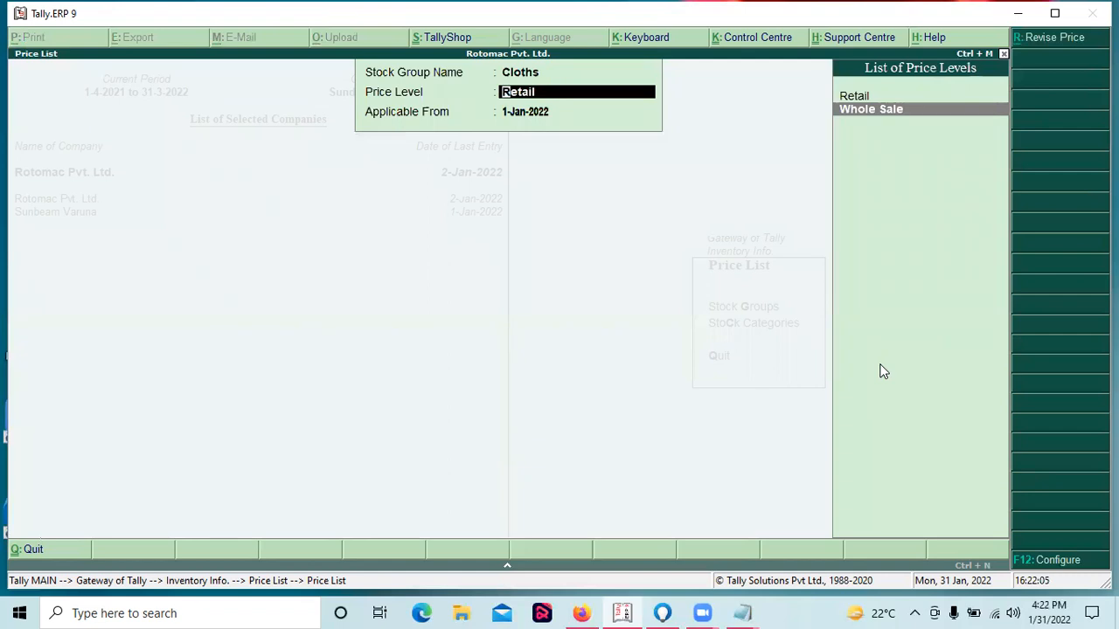
{"action": "key", "text": "Return"}
{"action": "key", "text": "Return"}
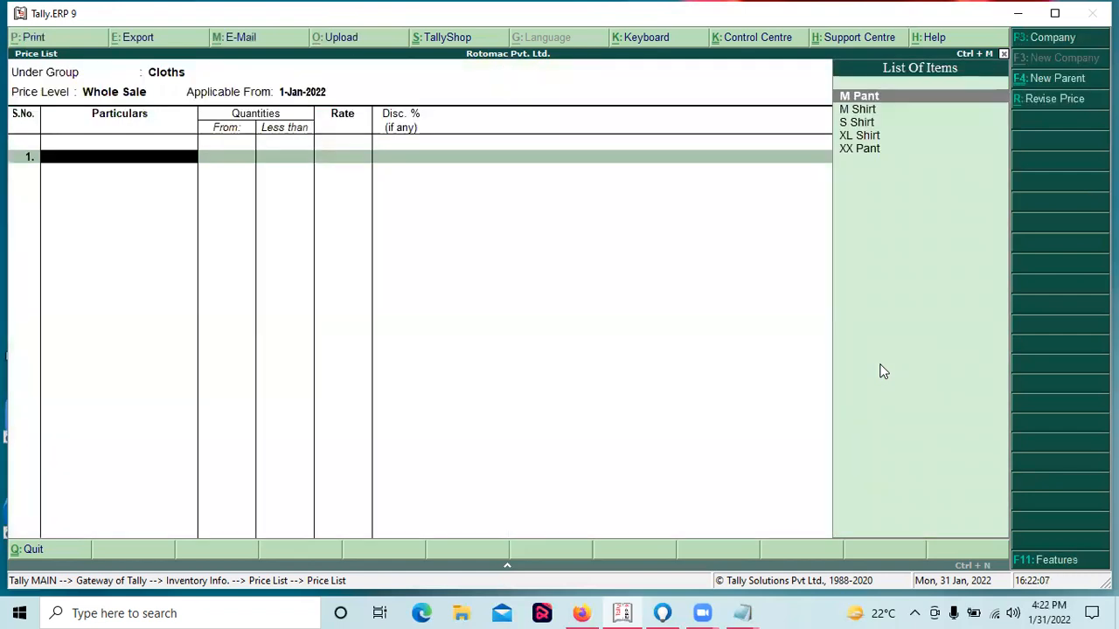
Add M Pant to the Whole Sale price list with rate 200 and a 10% discount for quantities less than 50 Pcs.
{"action": "key", "text": "Return"}
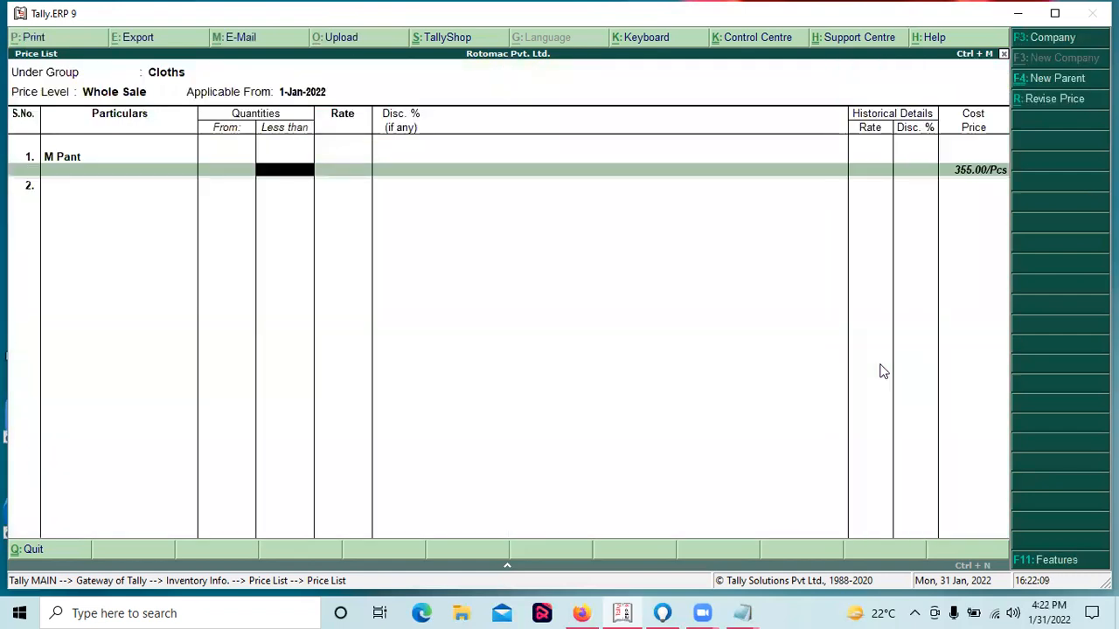
{"action": "type", "text": "50"}
{"action": "key", "text": "Return"}
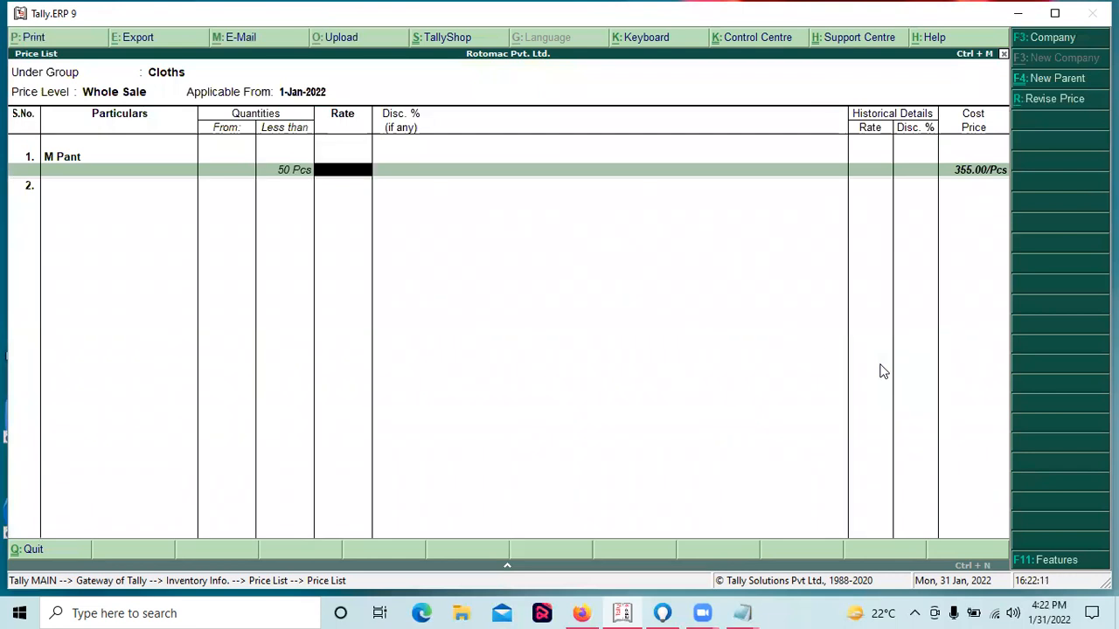
{"action": "type", "text": "200"}
{"action": "key", "text": "Return"}
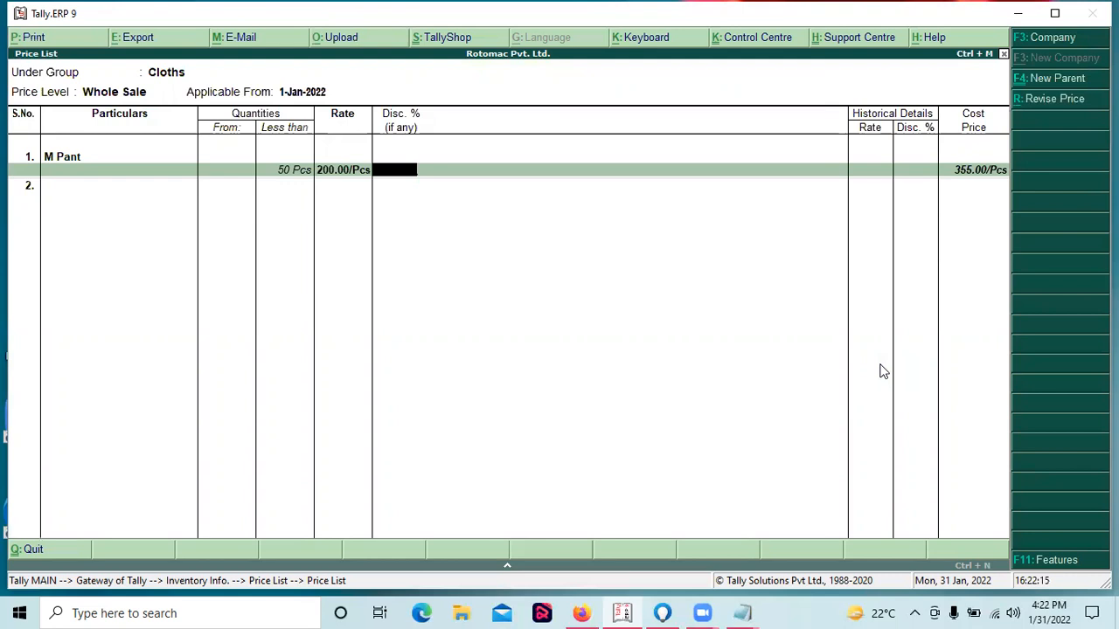
{"action": "type", "text": "10"}
{"action": "key", "text": "Return"}
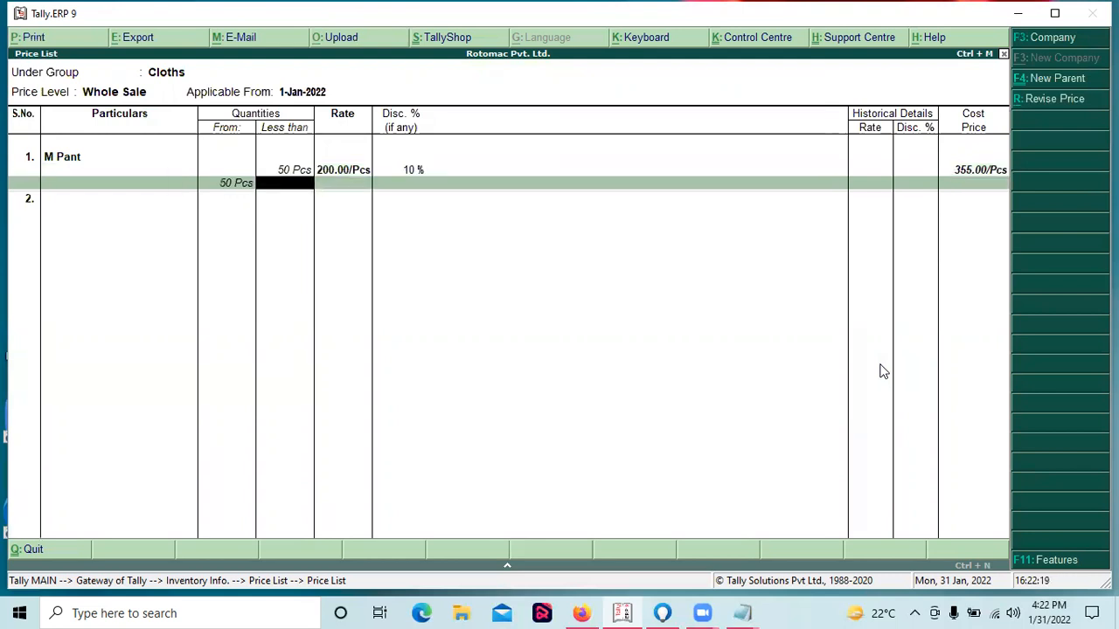
Set the M Pant slab from 50 to less than 100 Pcs to rate 200 and the 10% discount, checking the slabs against the Notepad notes.
{"action": "type", "text": "100"}
{"action": "key", "text": "alt+Tab"}
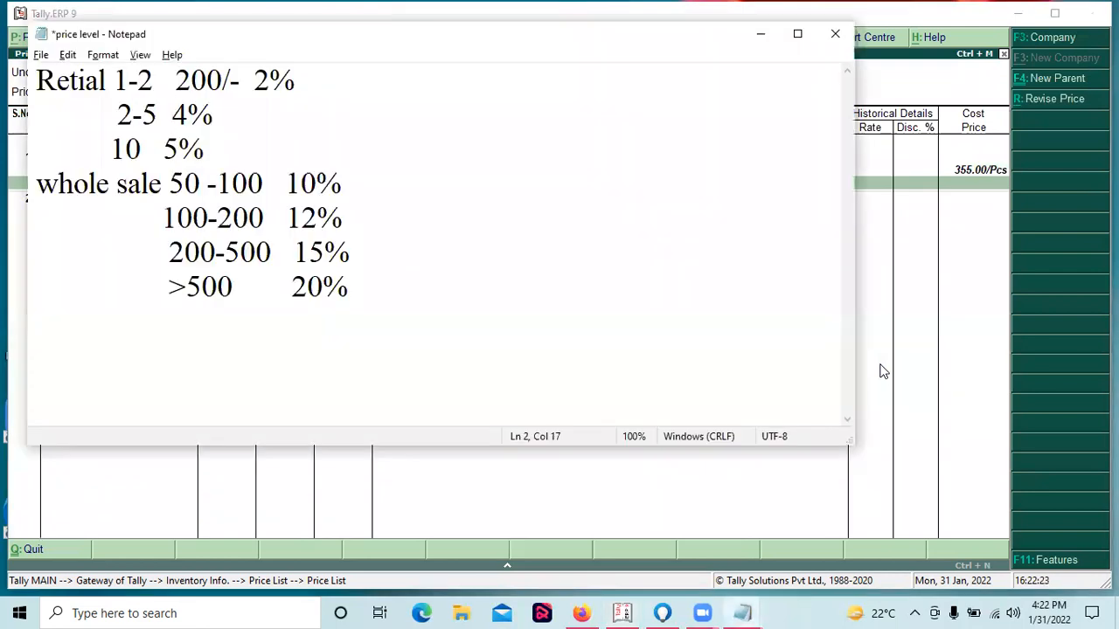
{"action": "key", "text": "alt+Tab"}
{"action": "key", "text": "Return"}
{"action": "type", "text": "200"}
{"action": "key", "text": "Return"}
{"action": "type", "text": "10"}
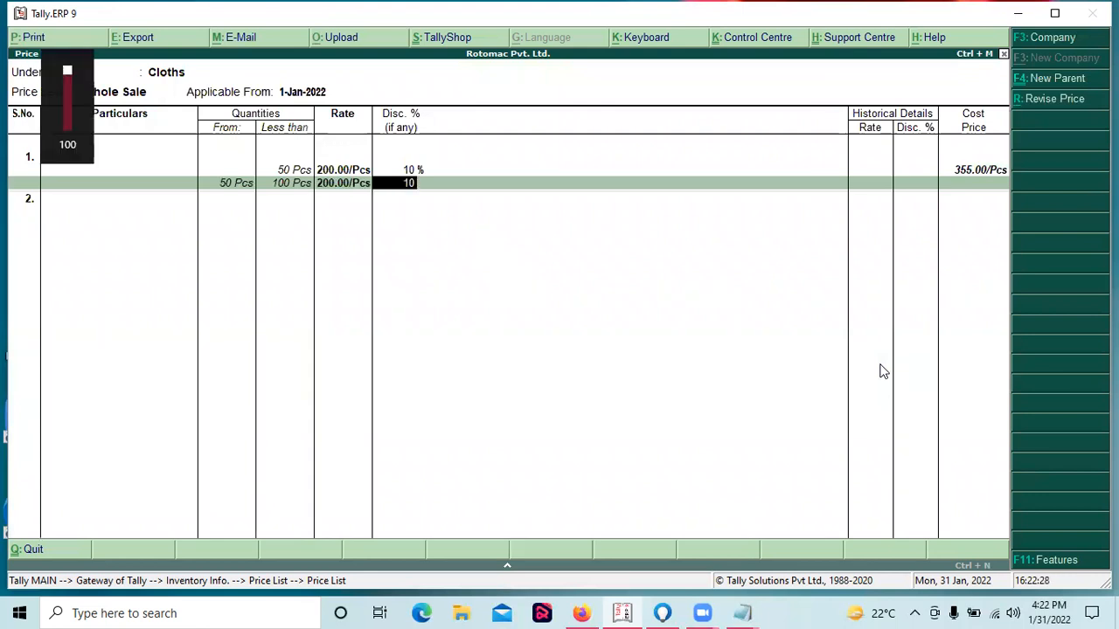
{"action": "key", "text": "Return"}
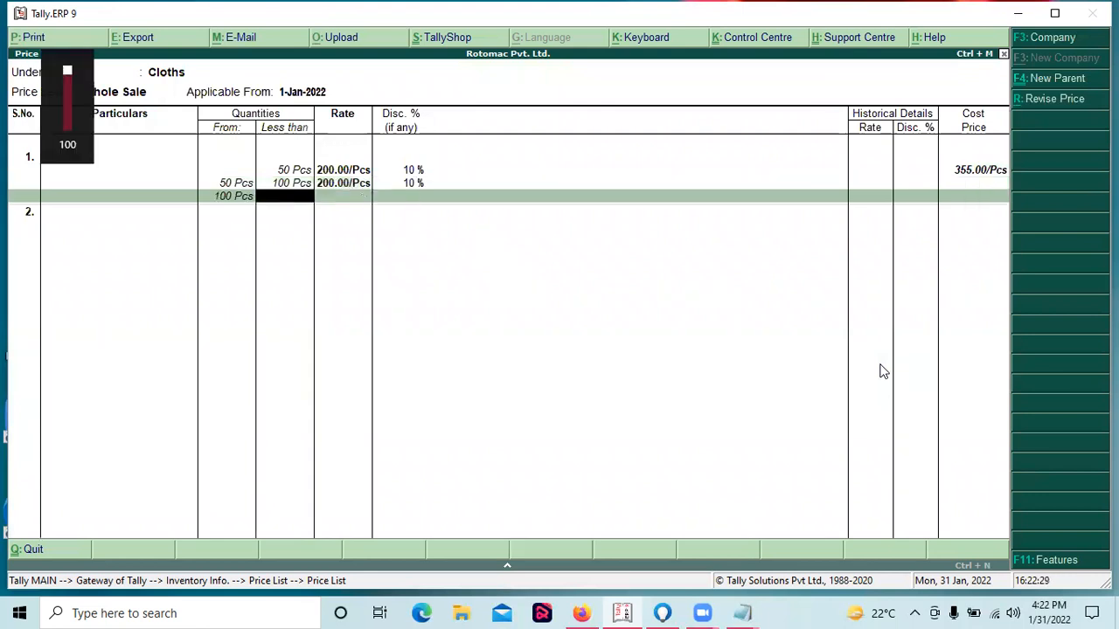
{"action": "key", "text": "alt+Tab"}
{"action": "key", "text": "alt+Tab"}
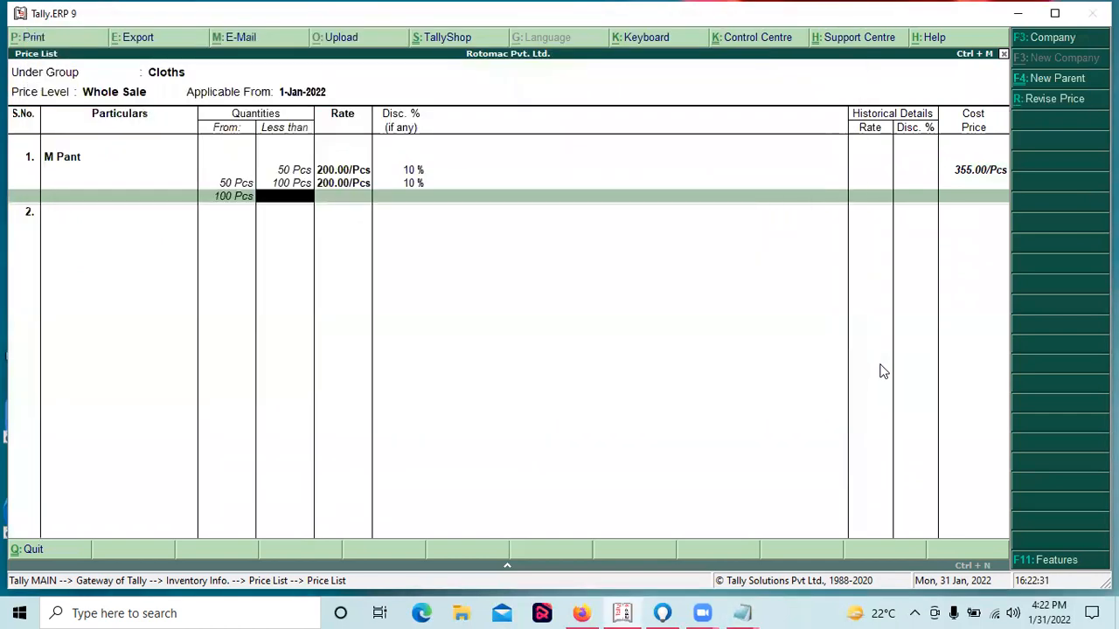
Set the M Pant slab from 100 to less than 200 Pcs to rate 200 with a 12% discount.
{"action": "type", "text": "200"}
{"action": "key", "text": "Return"}
{"action": "type", "text": "200"}
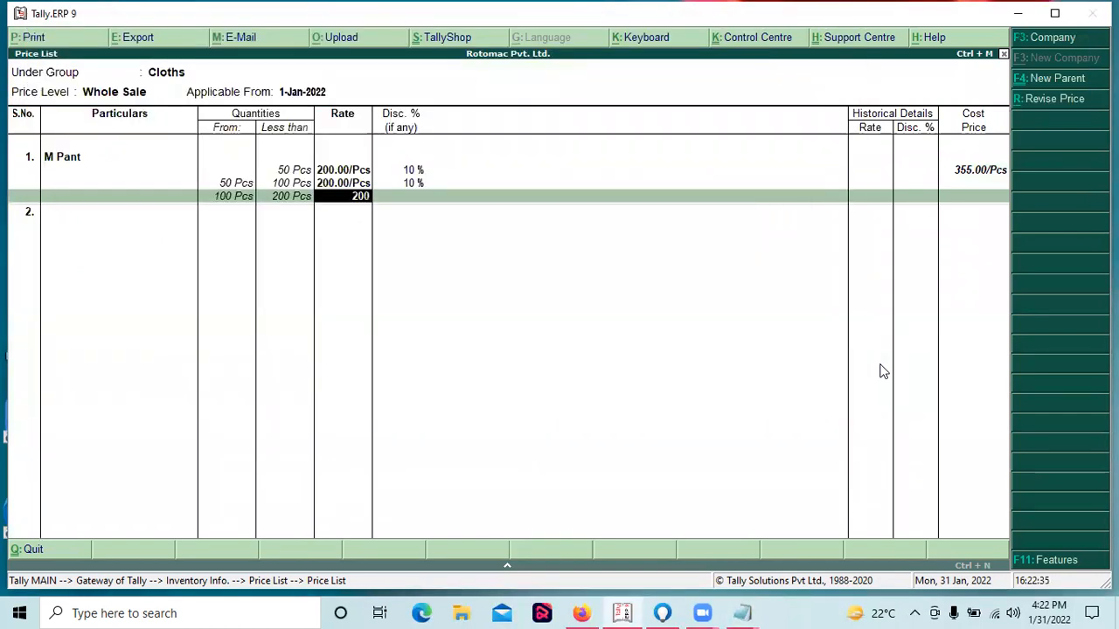
{"action": "key", "text": "Return"}
{"action": "type", "text": "12"}
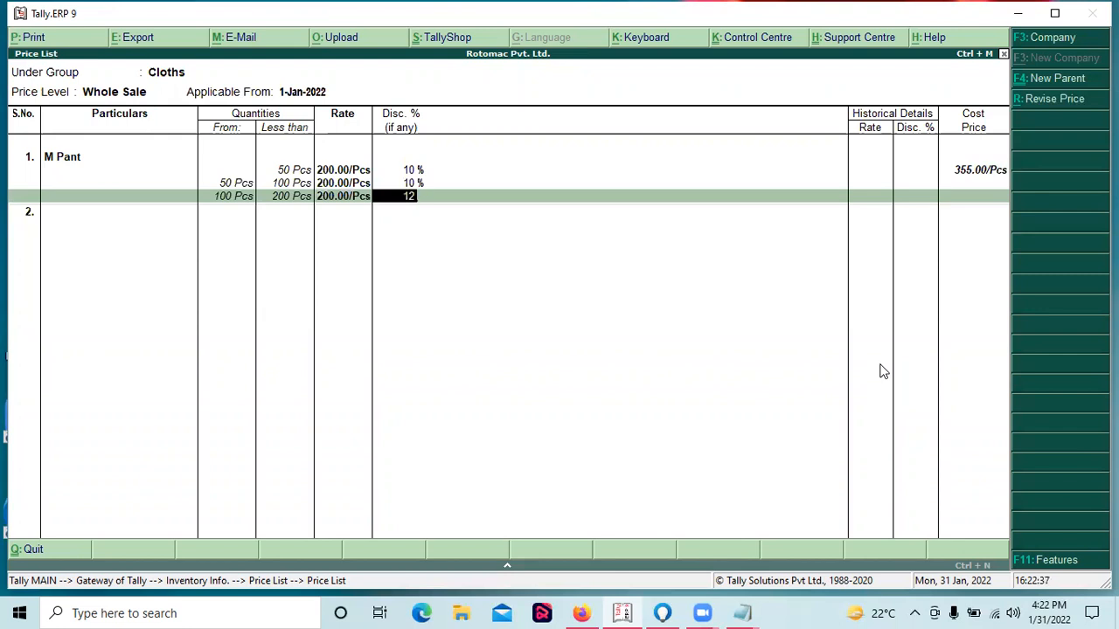
{"action": "key", "text": "Return"}
Set the M Pant slab from 200 to less than 500 Pcs to rate 200 with a 15% discount.
{"action": "type", "text": "500 Pcs"}
{"action": "key", "text": "Return"}
{"action": "type", "text": "2000"}
{"action": "key", "text": "BackSpace"}
{"action": "key", "text": "Return"}
{"action": "type", "text": "15"}
{"action": "key", "text": "Return"}
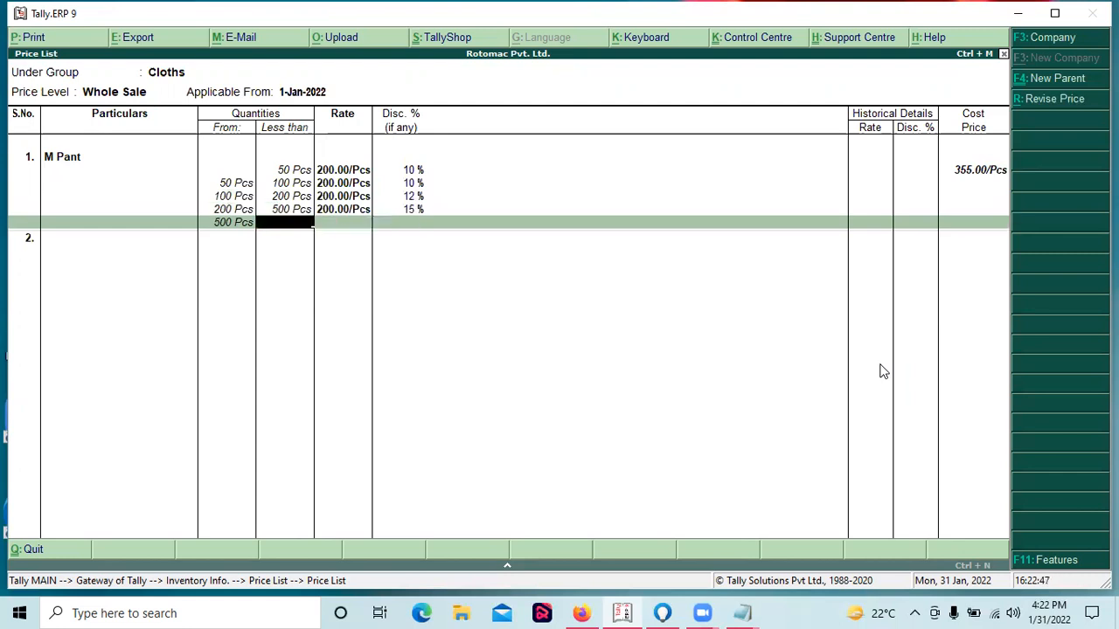
Set the open-ended M Pant slab from 500 Pcs upward to rate 200 with a 20% discount.
{"action": "key", "text": "Return"}
{"action": "type", "text": "200"}
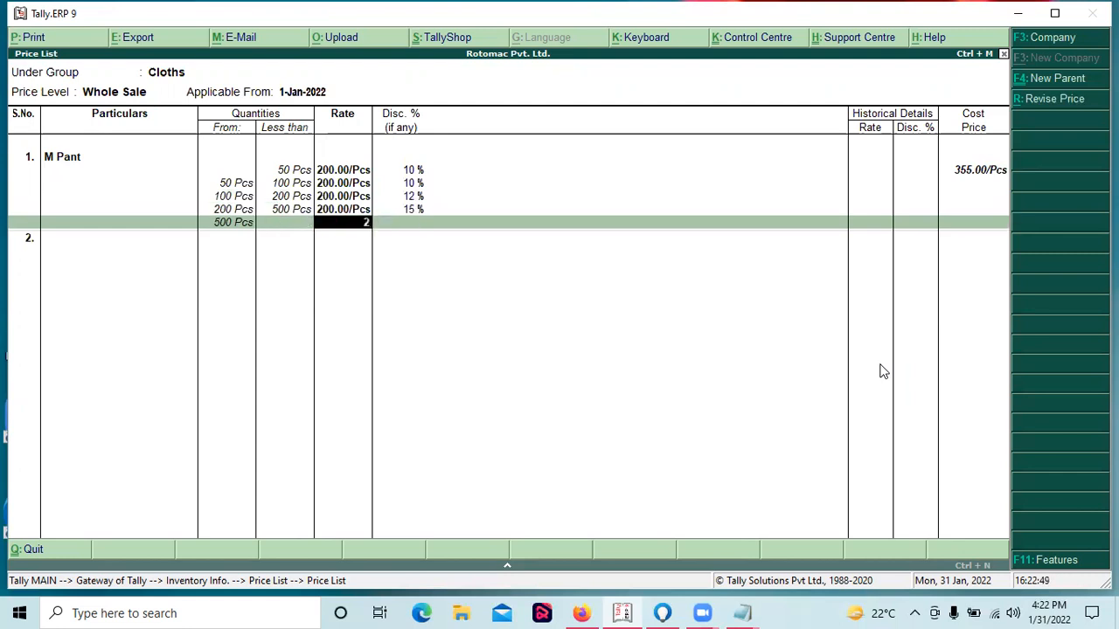
{"action": "key", "text": "Return"}
{"action": "type", "text": "20"}
{"action": "key", "text": "Return"}
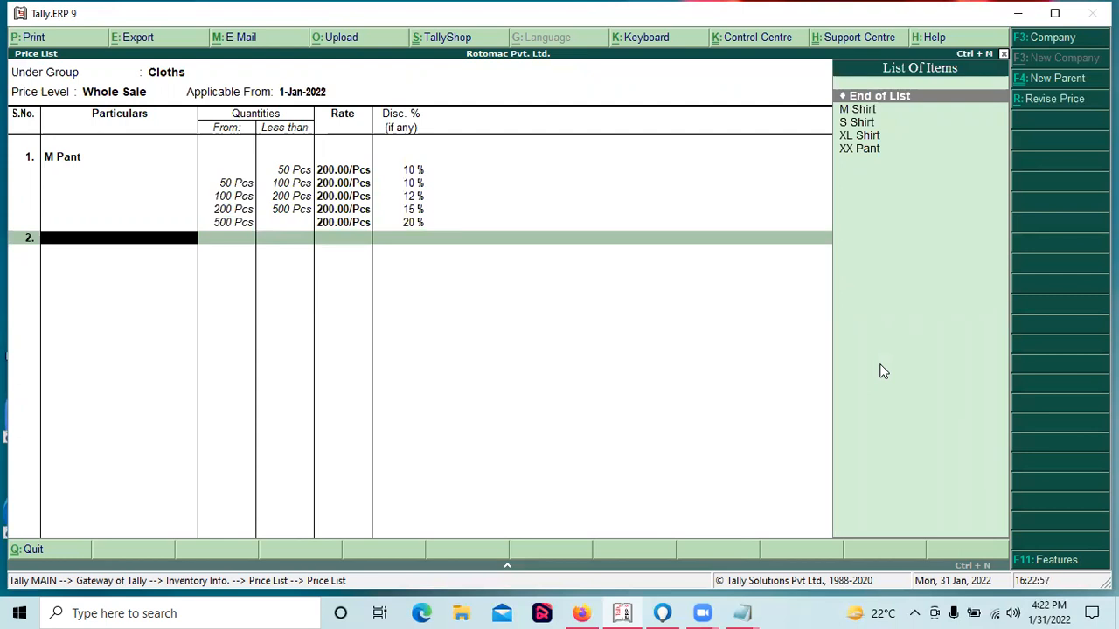
Add M Shirt as the second item of the Whole Sale price list.
{"action": "key", "text": "Down"}
{"action": "key", "text": "Down"}
{"action": "key", "text": "Down"}
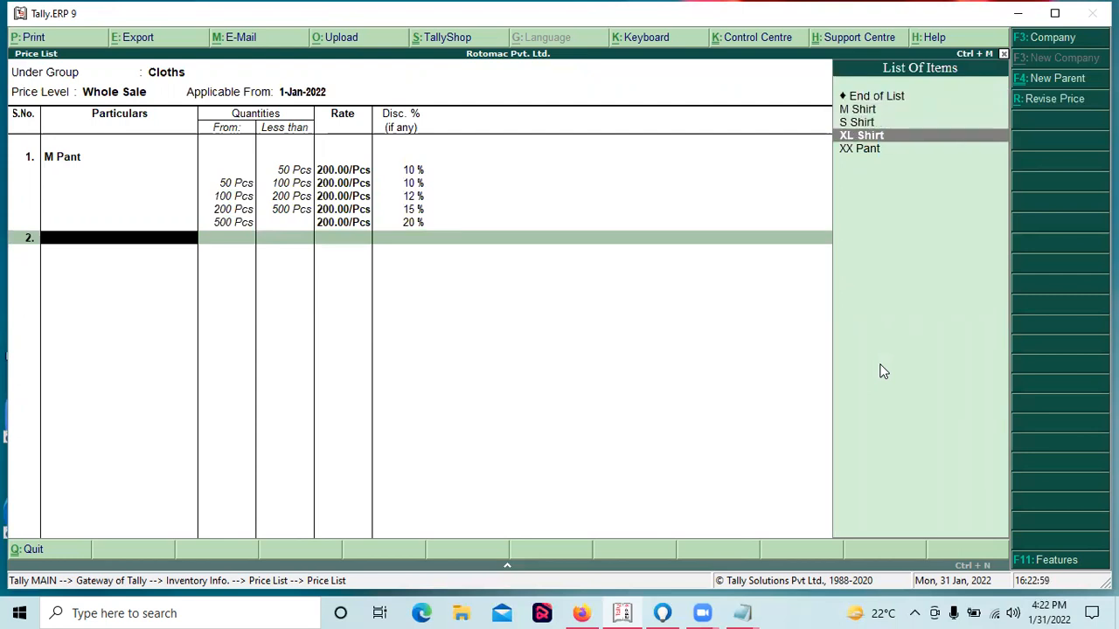
{"action": "key", "text": "Up"}
{"action": "key", "text": "Up"}
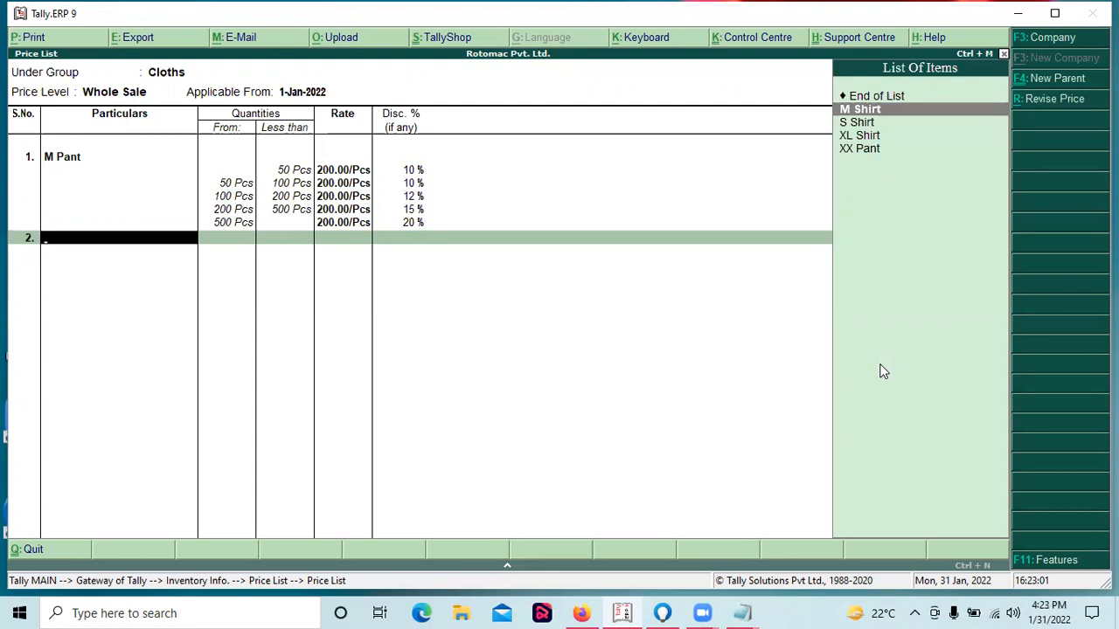
{"action": "key", "text": "Return"}
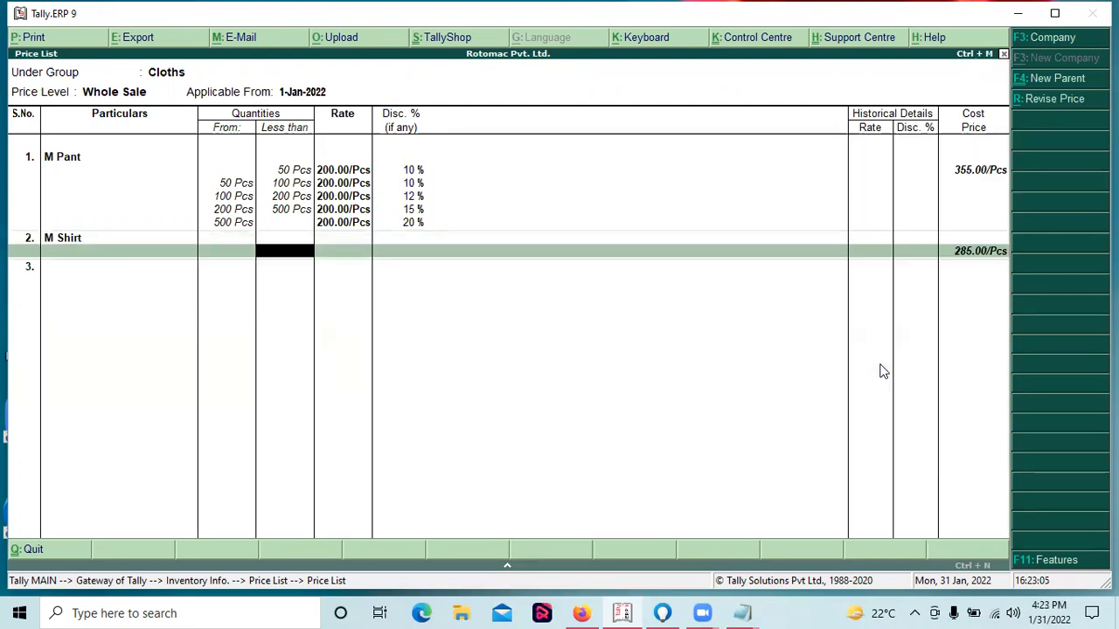
{"action": "key", "text": "BackSpace"}
{"action": "key", "text": "Return"}
Set the M Shirt slab for less than 50 Pcs to rate 200 with a 10% discount.
{"action": "type", "text": "50"}
{"action": "key", "text": "Return"}
{"action": "type", "text": "200"}
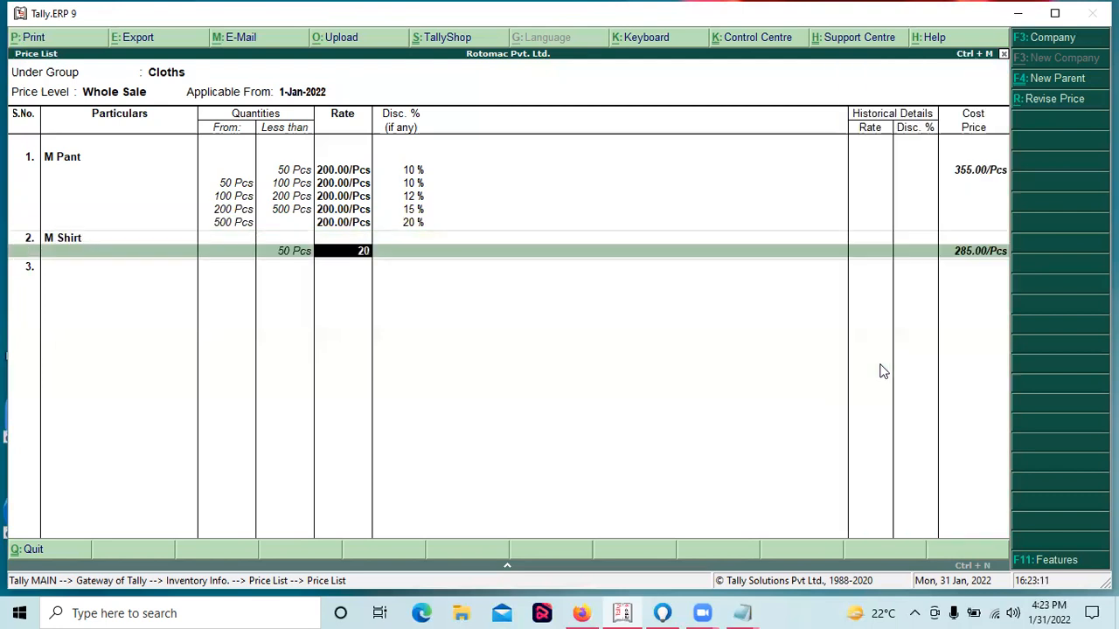
{"action": "key", "text": "Return"}
{"action": "type", "text": "10"}
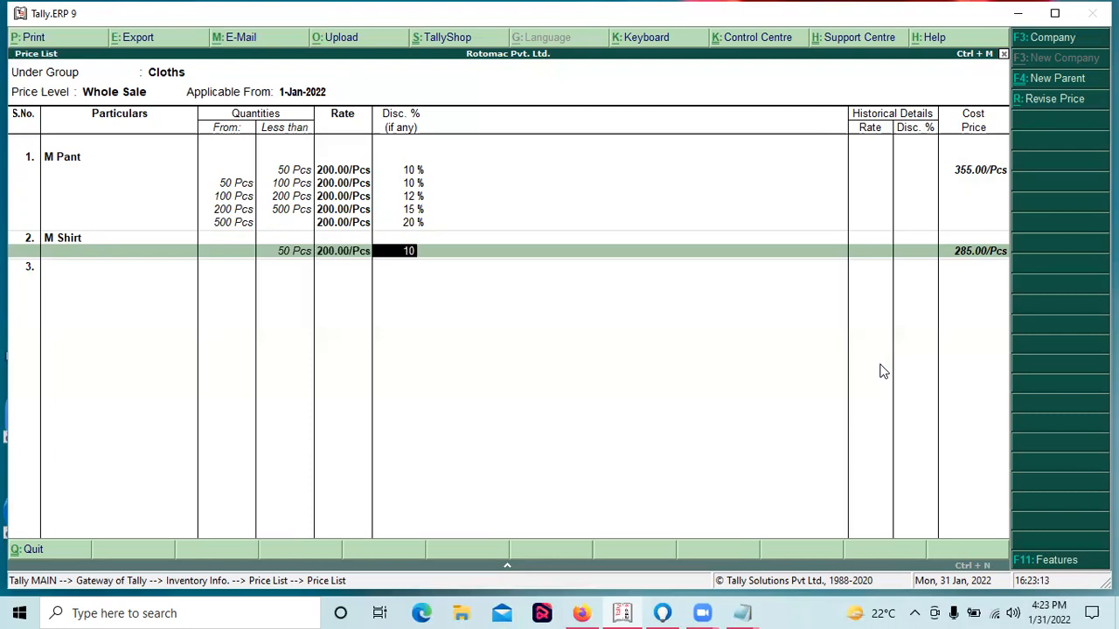
{"action": "key", "text": "Return"}
Set the M Shirt slab from 50 to less than 100 Pcs to rate 200 with a 10% discount.
{"action": "type", "text": "100"}
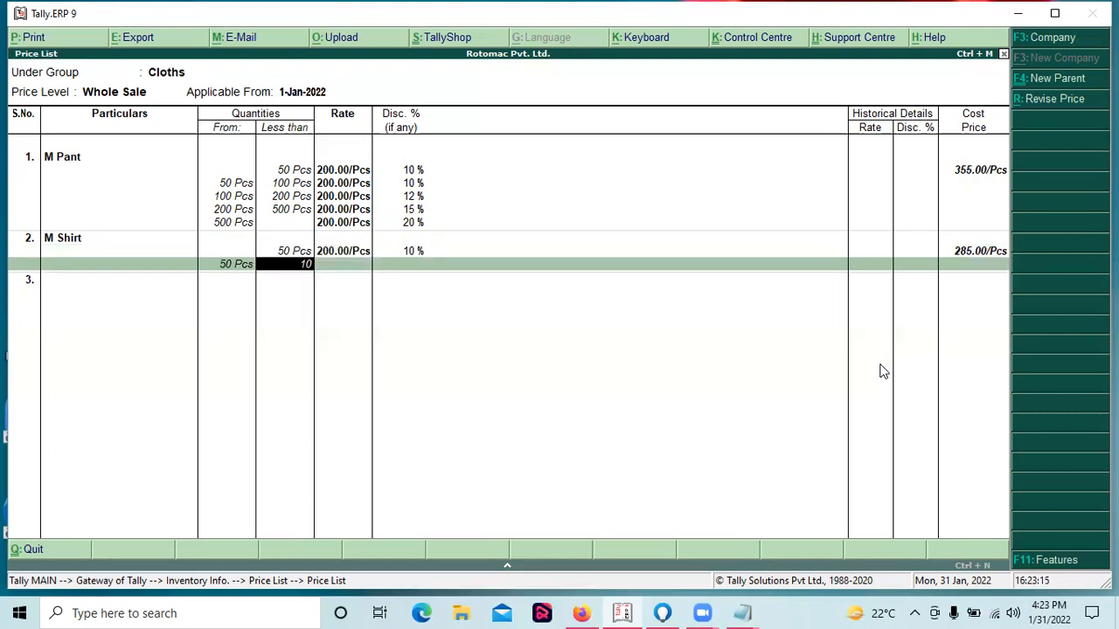
{"action": "key", "text": "Return"}
{"action": "type", "text": "200"}
{"action": "key", "text": "Return"}
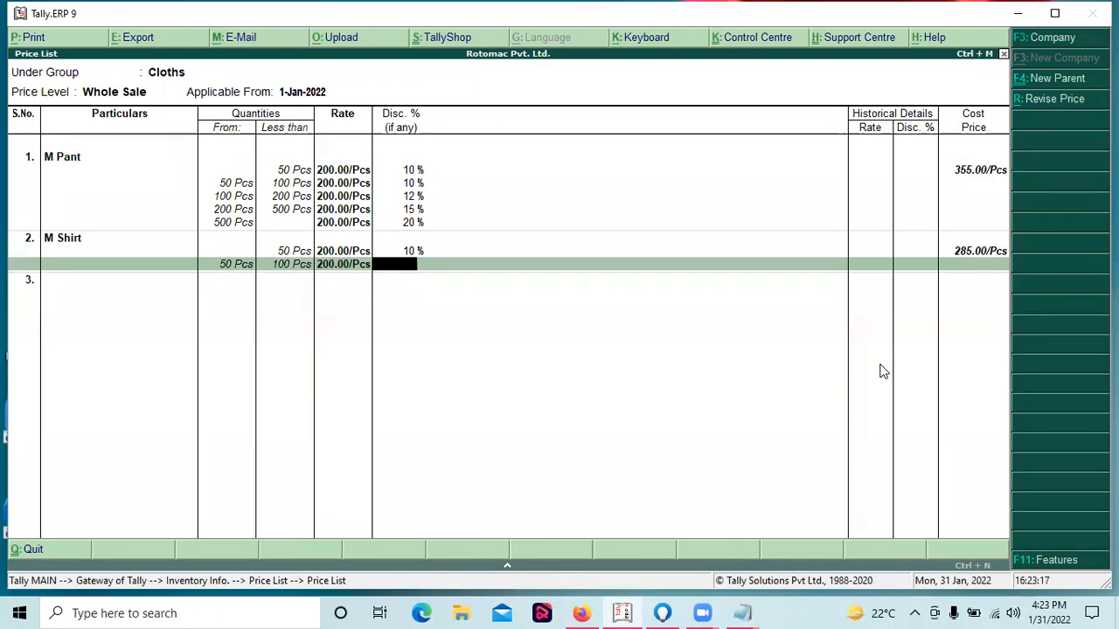
{"action": "type", "text": "10"}
{"action": "key", "text": "Return"}
Set the M Shirt slab from 100 to less than 200 Pcs to rate 200 with a 12% discount.
{"action": "type", "text": "200"}
{"action": "key", "text": "Return"}
{"action": "type", "text": "200"}
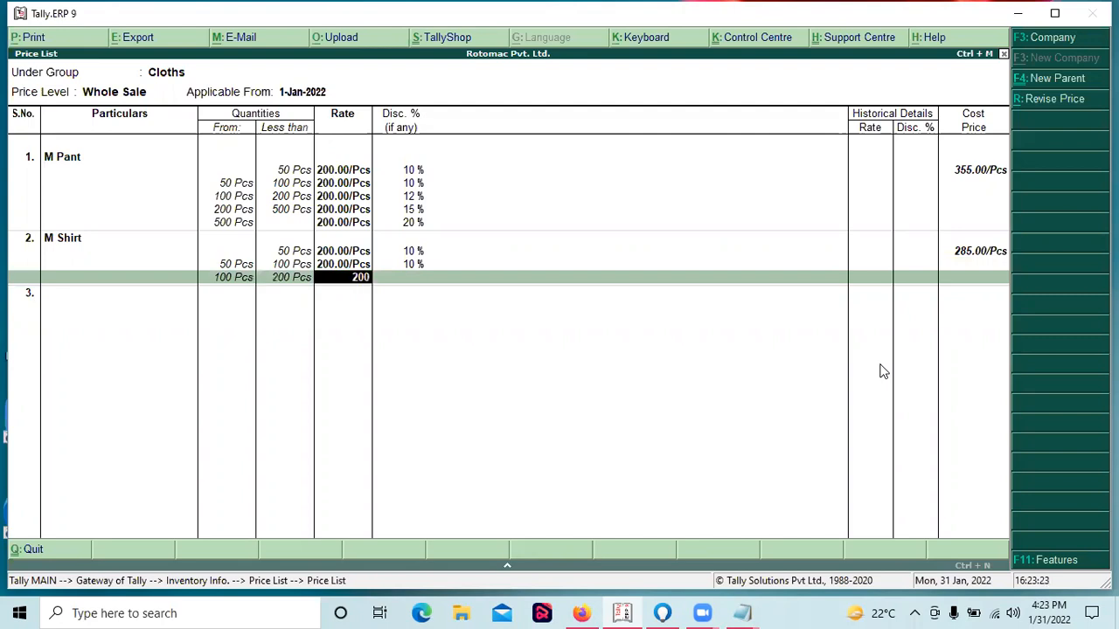
{"action": "key", "text": "Return"}
{"action": "type", "text": "12"}
{"action": "key", "text": "Return"}
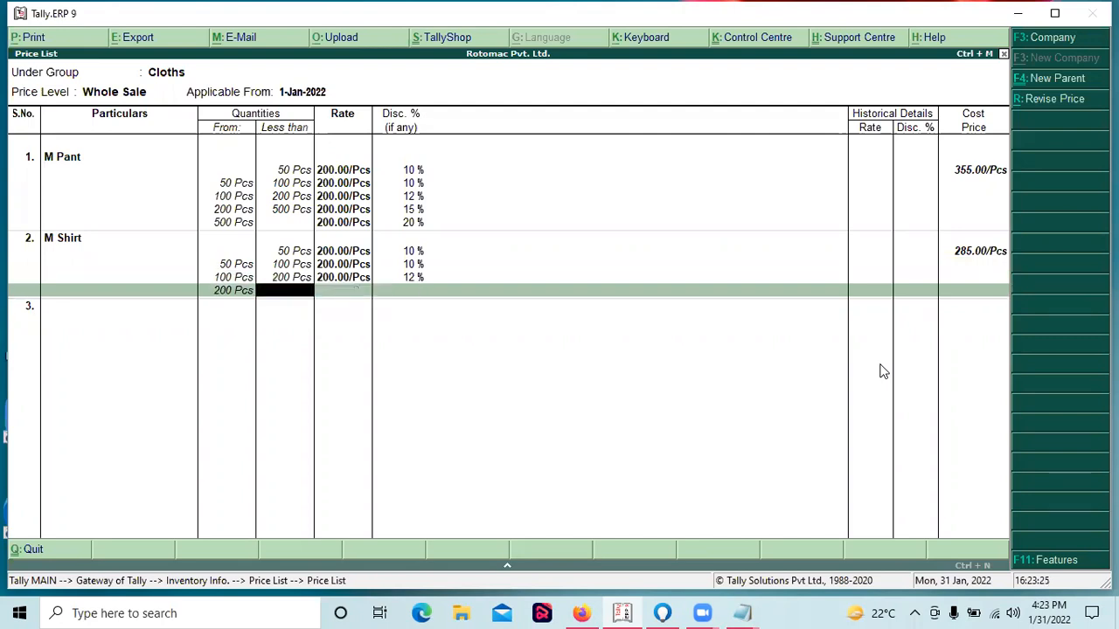
Set the M Shirt slab from 200 to less than 500 Pcs to rate 200 with a 15% discount.
{"action": "type", "text": "500"}
{"action": "key", "text": "Return"}
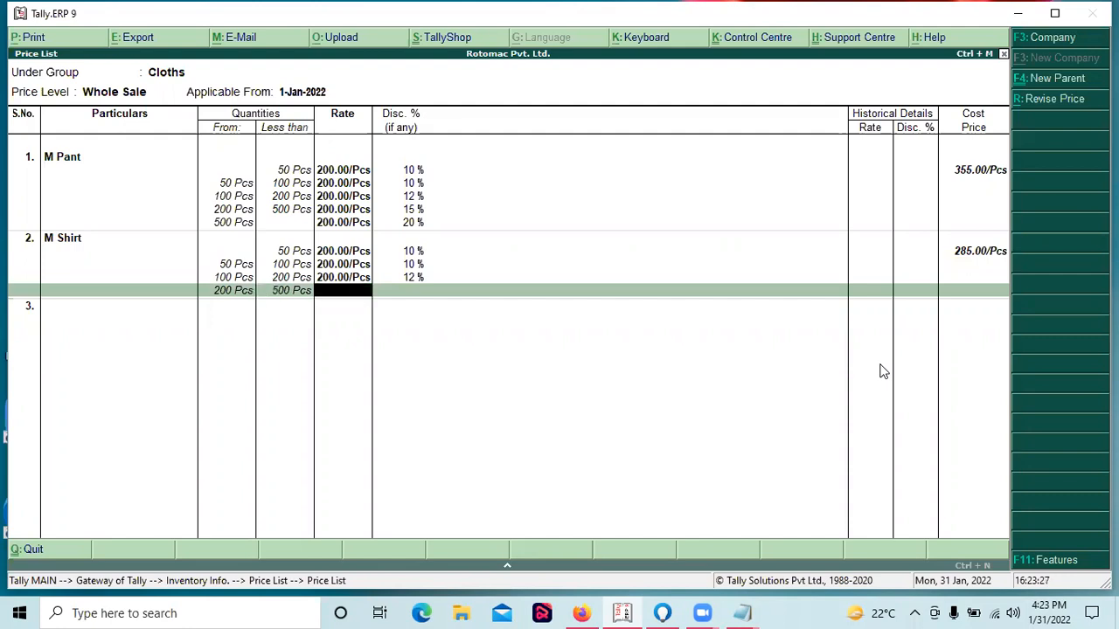
{"action": "type", "text": "200"}
{"action": "key", "text": "Return"}
{"action": "type", "text": "15"}
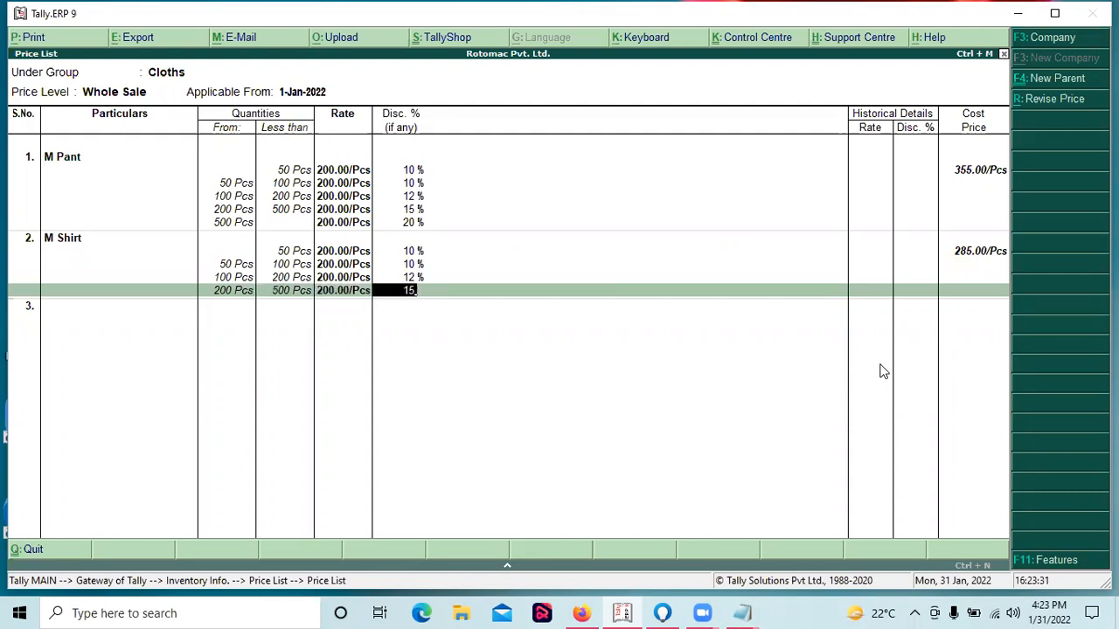
{"action": "key", "text": "Return"}
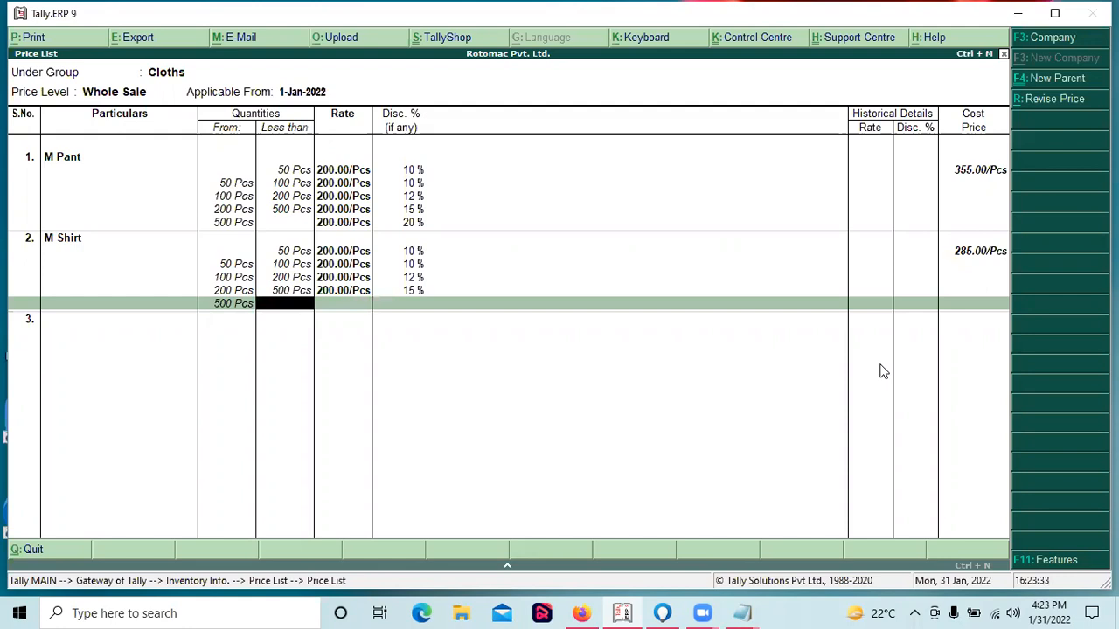
Set the open-ended M Shirt slab from 500 Pcs upward to rate 200 with a 20% discount.
{"action": "key", "text": "Return"}
{"action": "type", "text": "200.00/Pcs"}
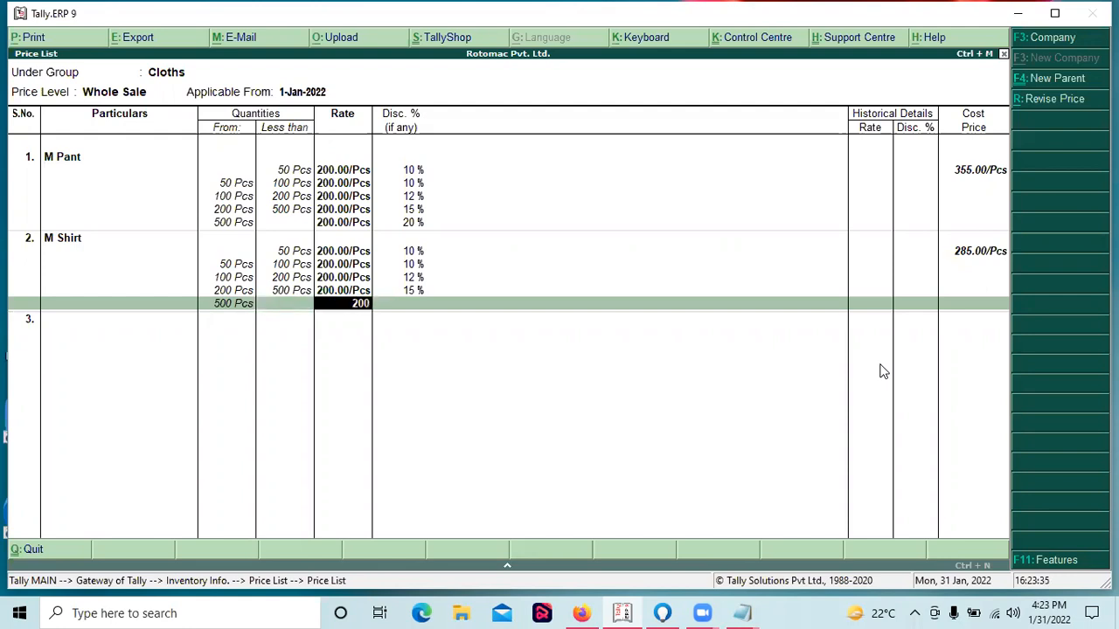
{"action": "key", "text": "Return"}
{"action": "type", "text": "20"}
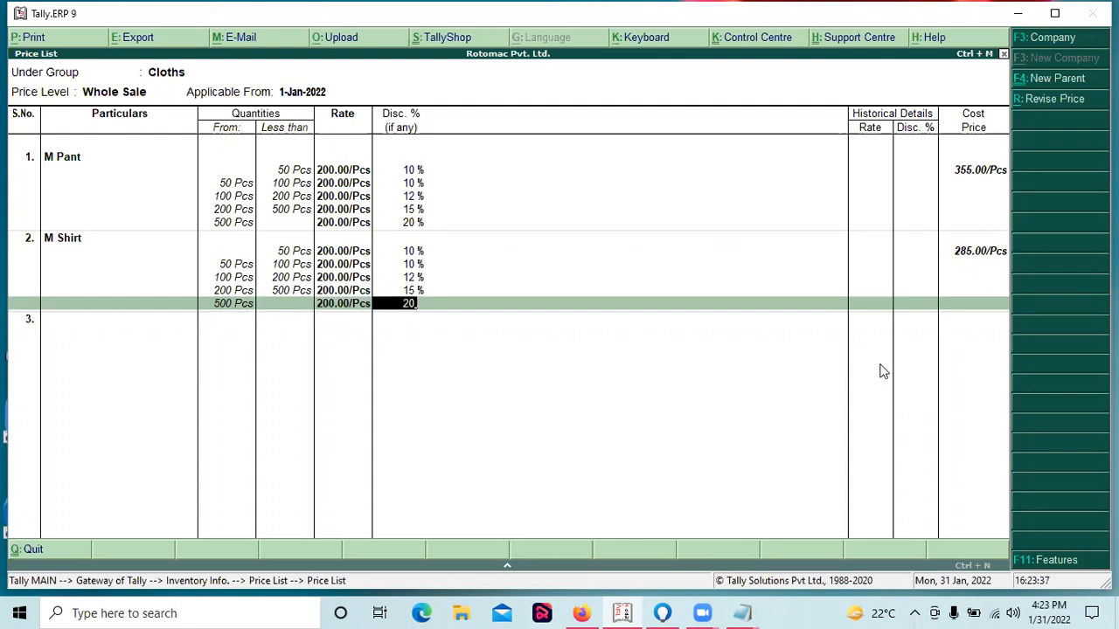
{"action": "key", "text": "Return"}
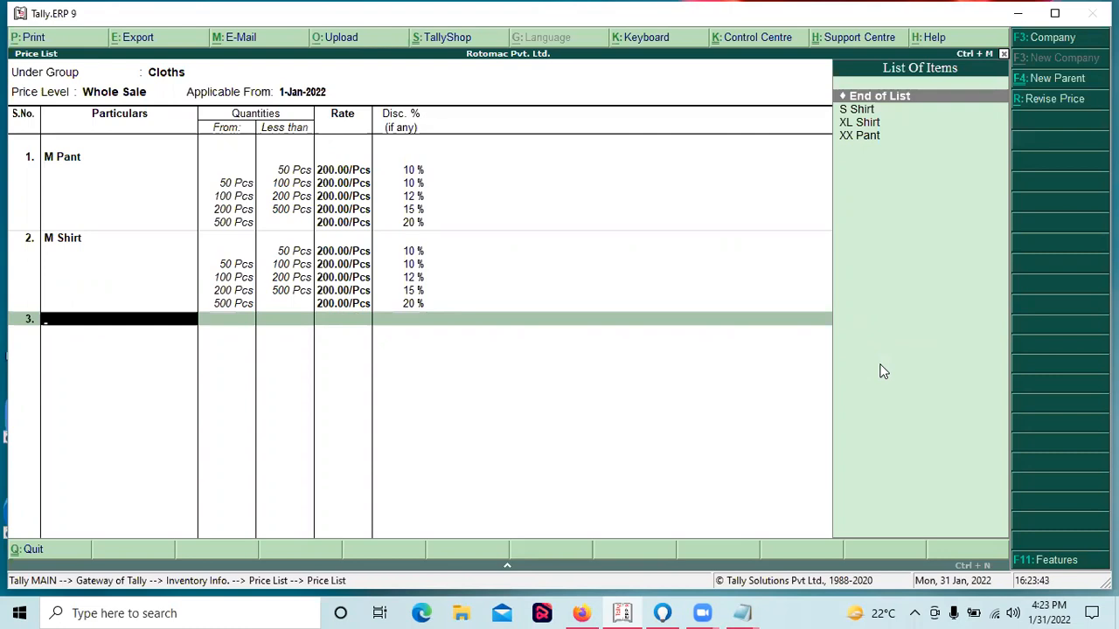
End the item list, accept the Whole Sale price list for Cloths, and return to the Gateway of Tally.
{"action": "key", "text": "Return"}
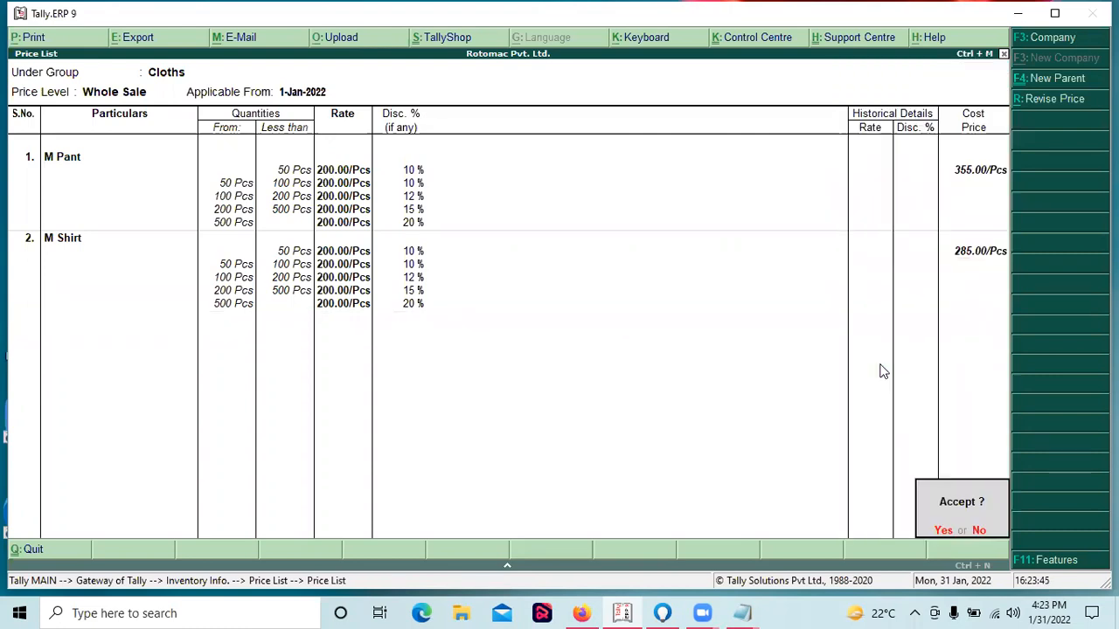
{"action": "key", "text": "Return"}
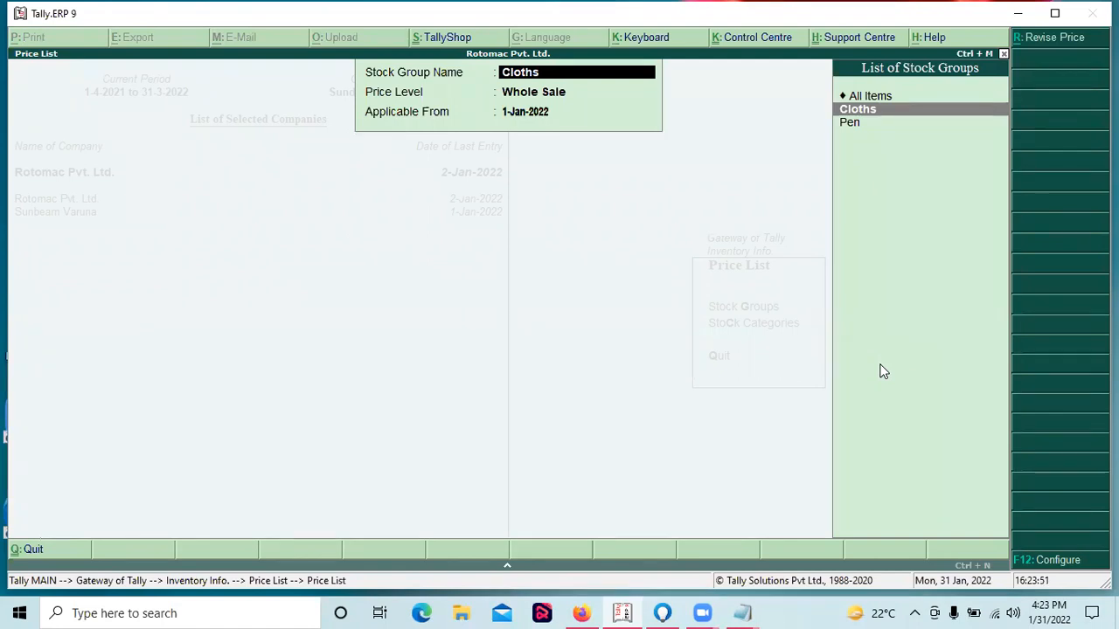
{"action": "key", "text": "Escape"}
{"action": "key", "text": "Escape"}
{"action": "key", "text": "Escape"}
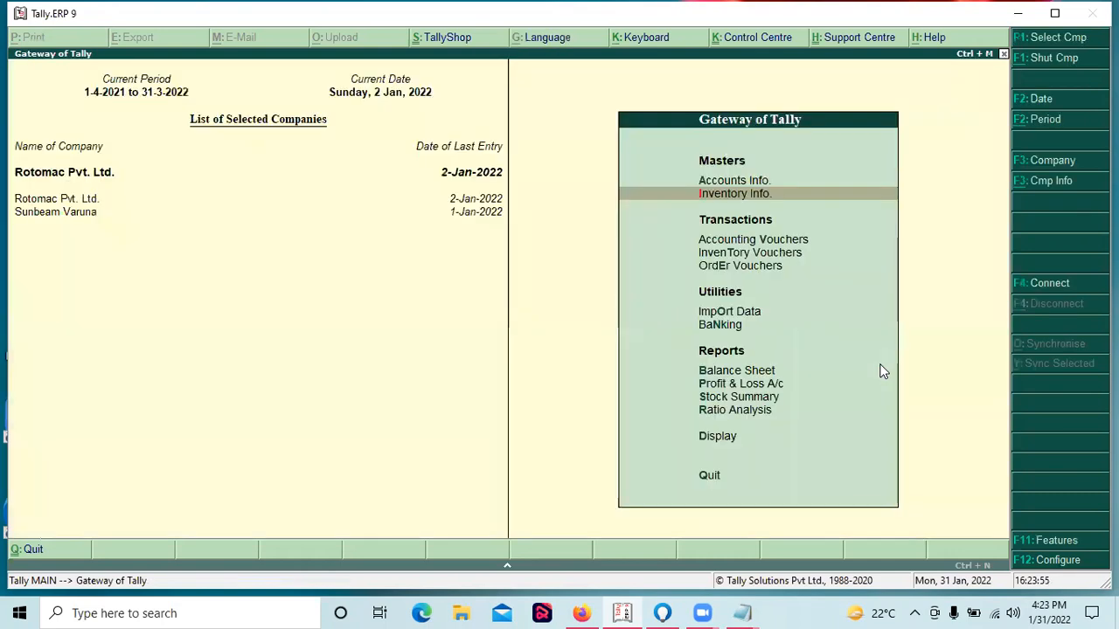
Start a sales voucher and choose the customer ledger listed just above Singh Furniture as the party account.
{"action": "key", "text": "Down"}
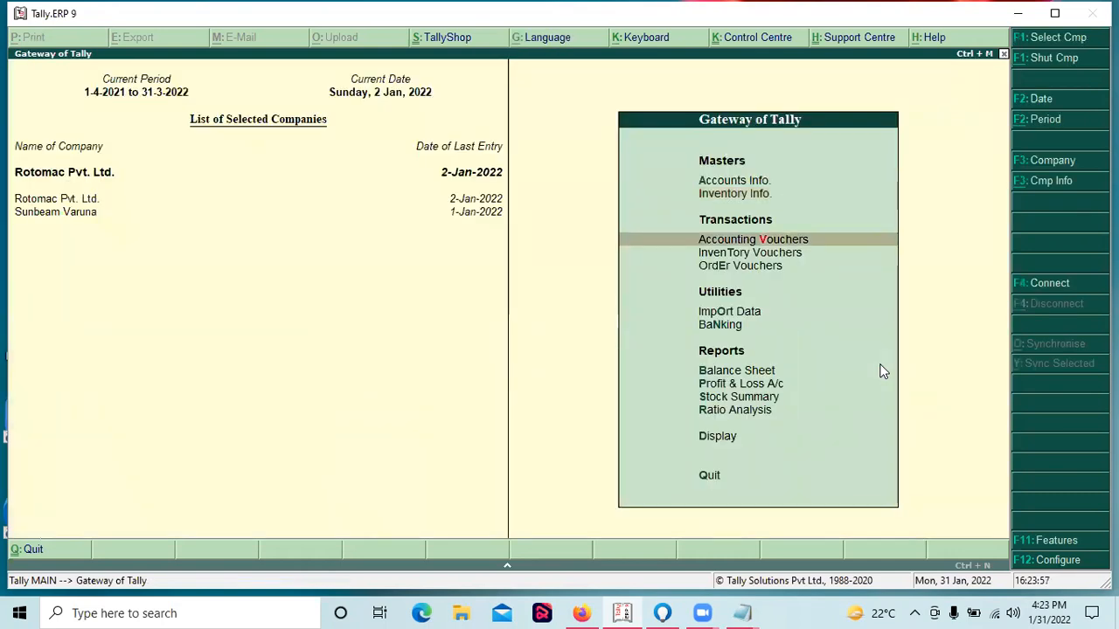
{"action": "key", "text": "Return"}
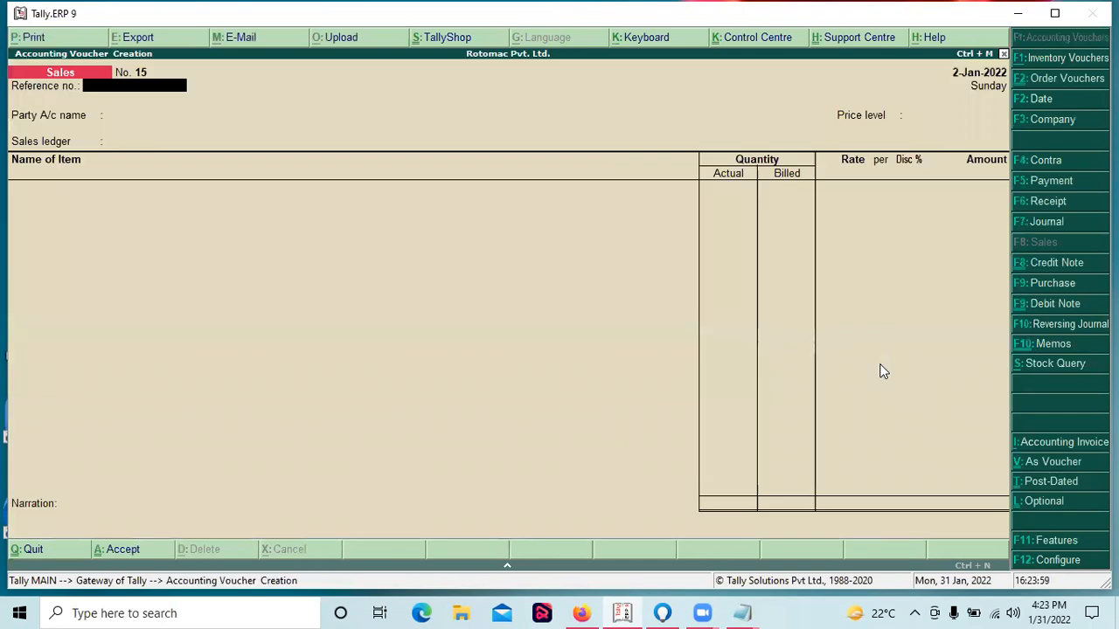
{"action": "key", "text": "Return"}
{"action": "key", "text": "Down"}
{"action": "key", "text": "Down"}
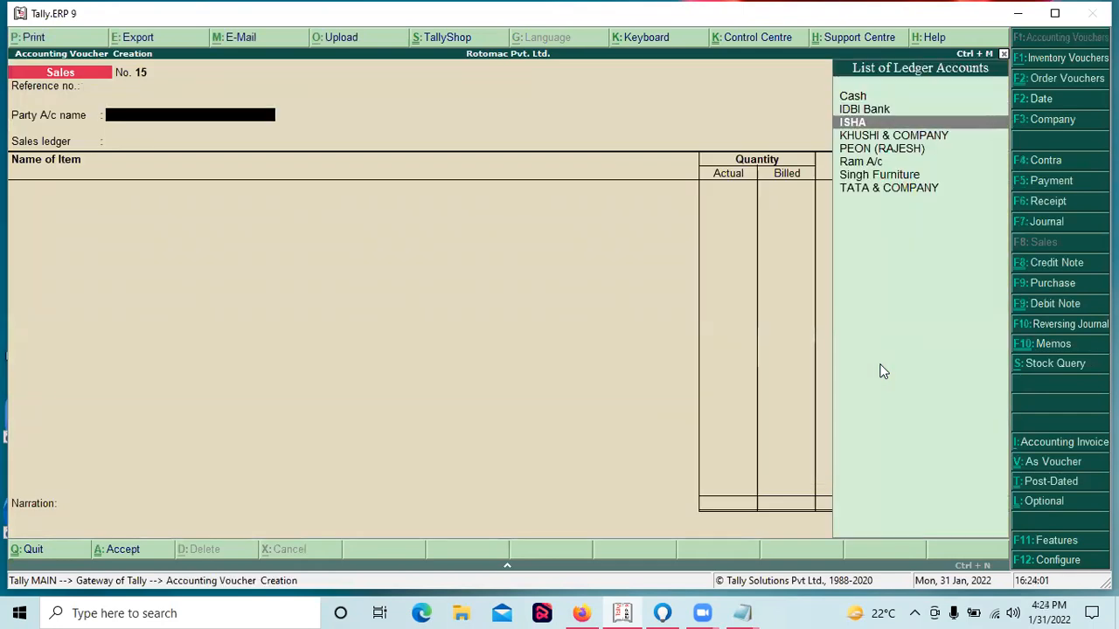
{"action": "key", "text": "Down"}
{"action": "key", "text": "Down"}
{"action": "key", "text": "Down"}
{"action": "key", "text": "Return"}
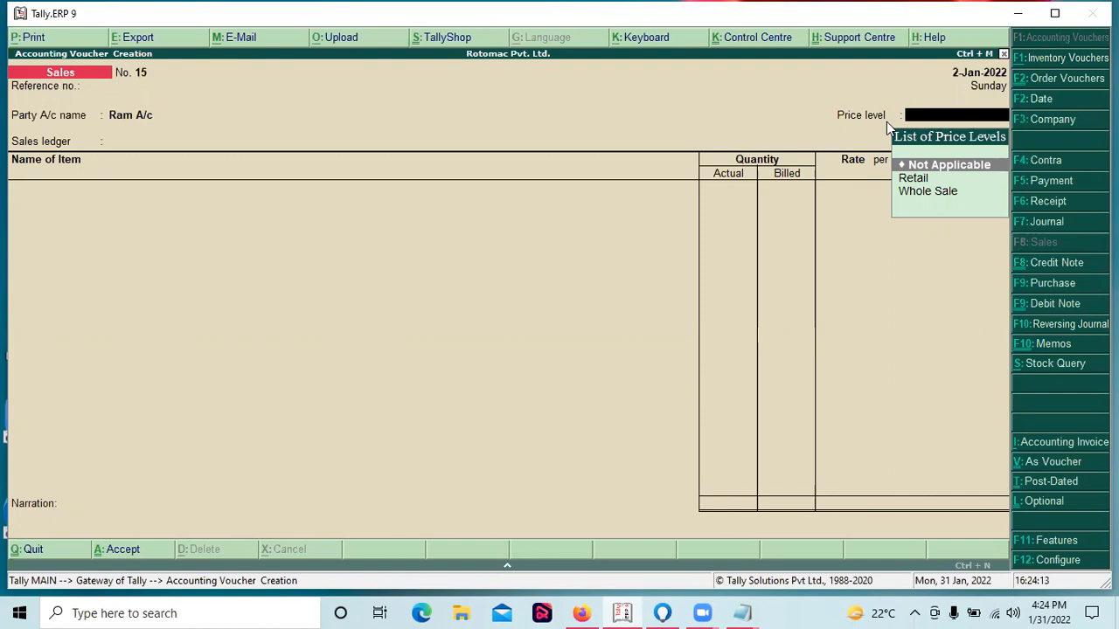
Set the sales voucher's price level to Retail and its sales ledger to Sales A/c.
{"action": "key", "text": "Down"}
{"action": "key", "text": "Return"}
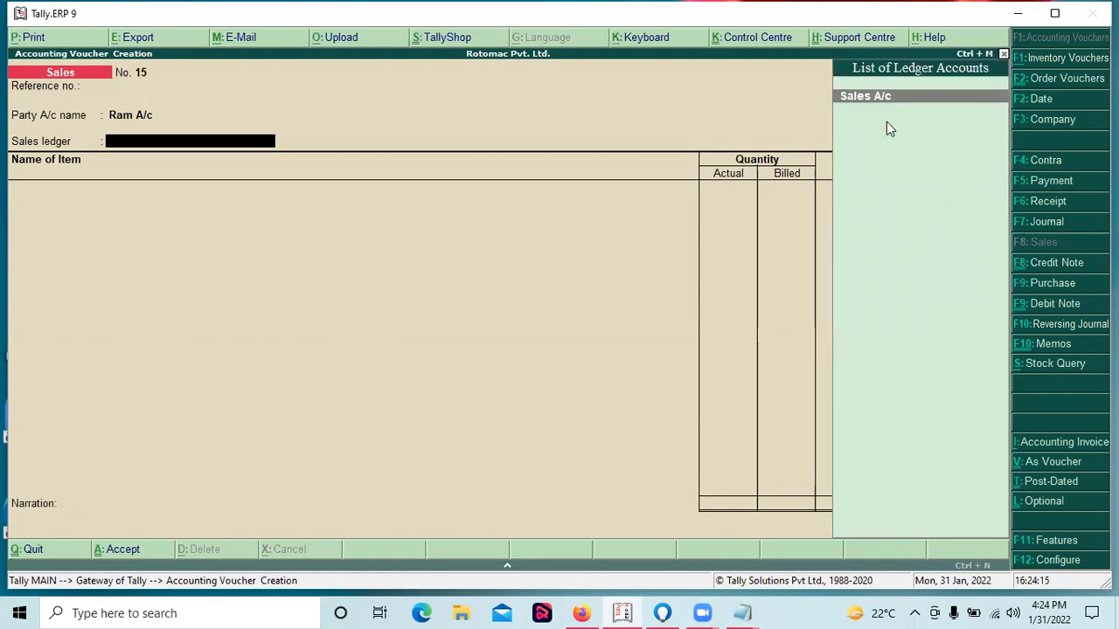
{"action": "key", "text": "Return"}
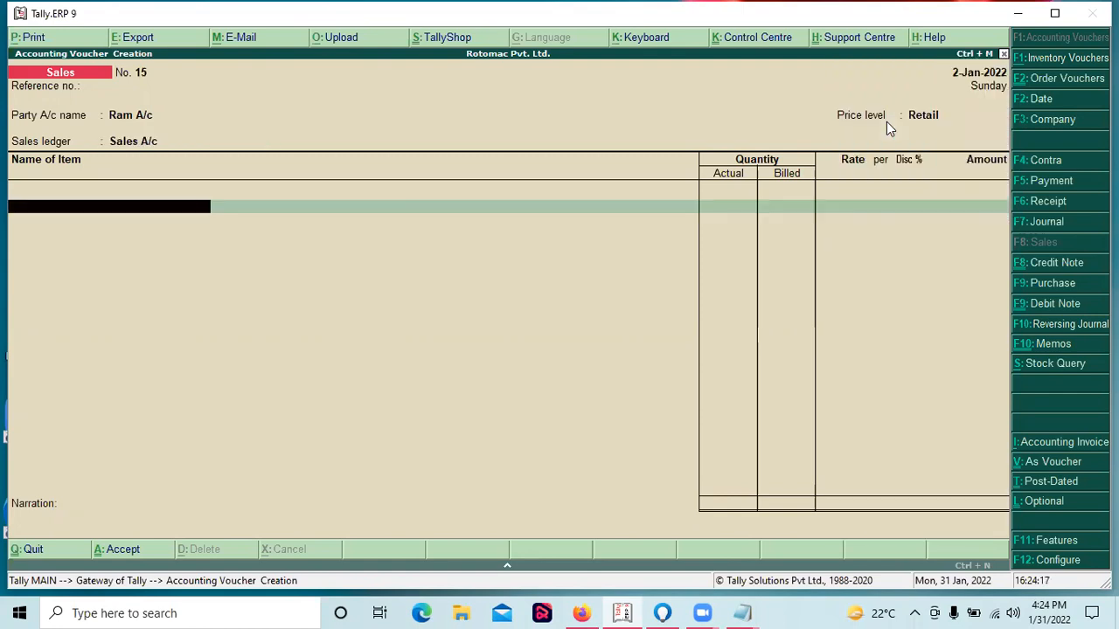
Add M Pant to the sales voucher, allocated to Main Location with the order number Not Applicable.
{"action": "type", "text": "m"}
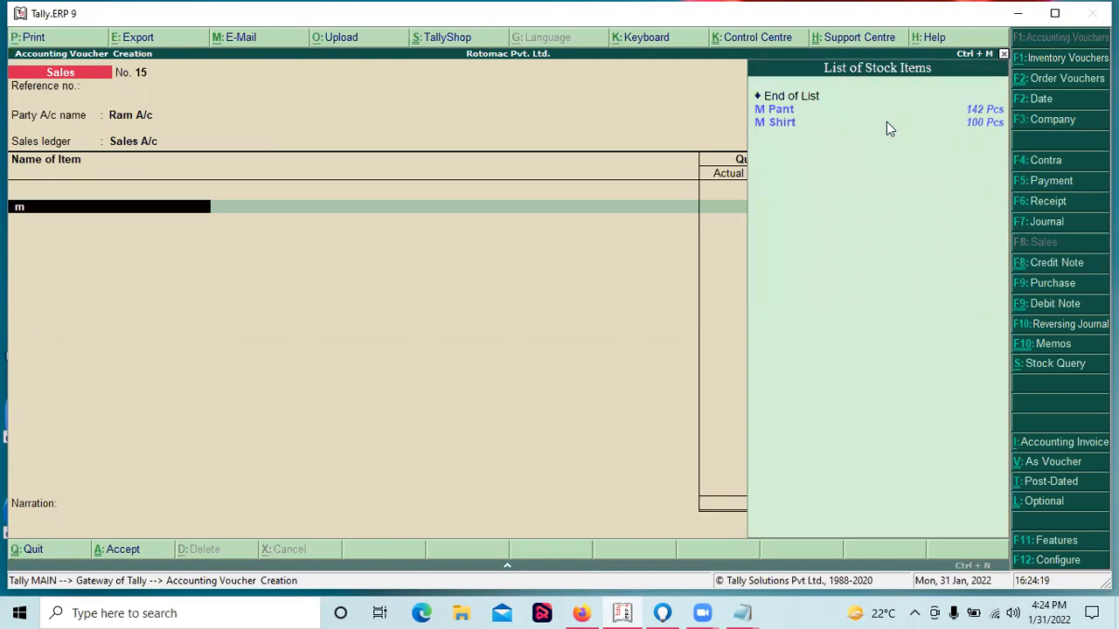
{"action": "key", "text": "Return"}
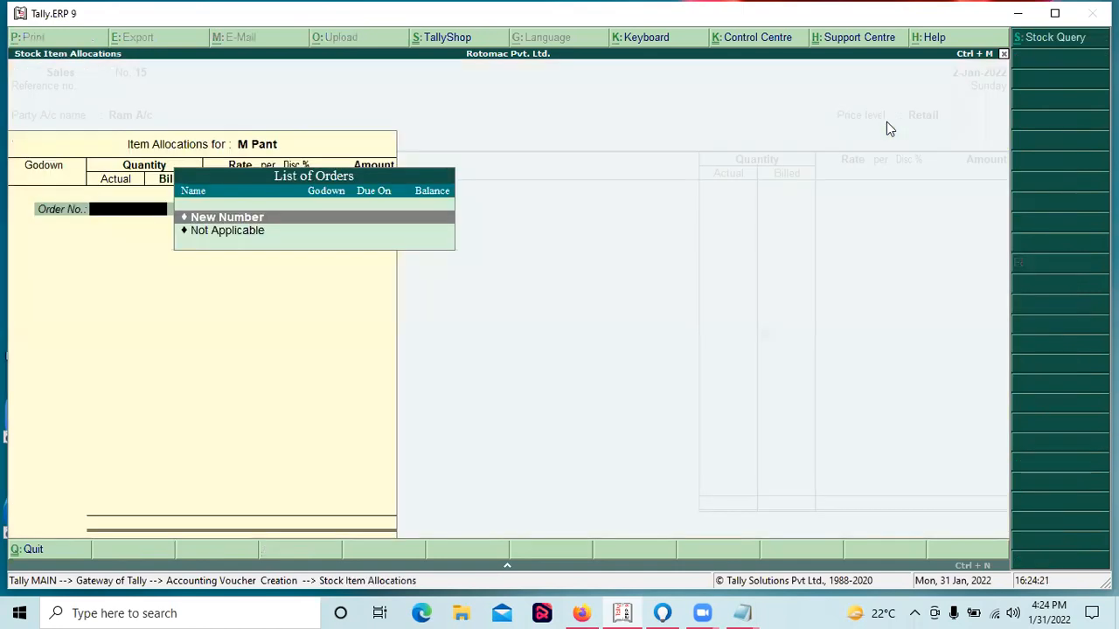
{"action": "key", "text": "Down"}
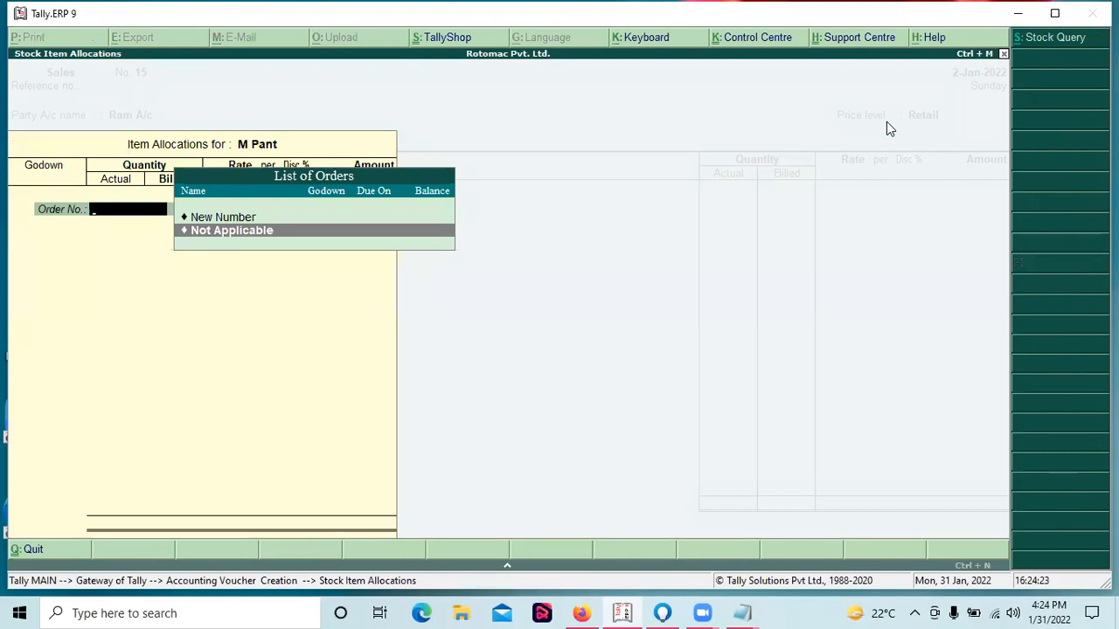
{"action": "key", "text": "Return"}
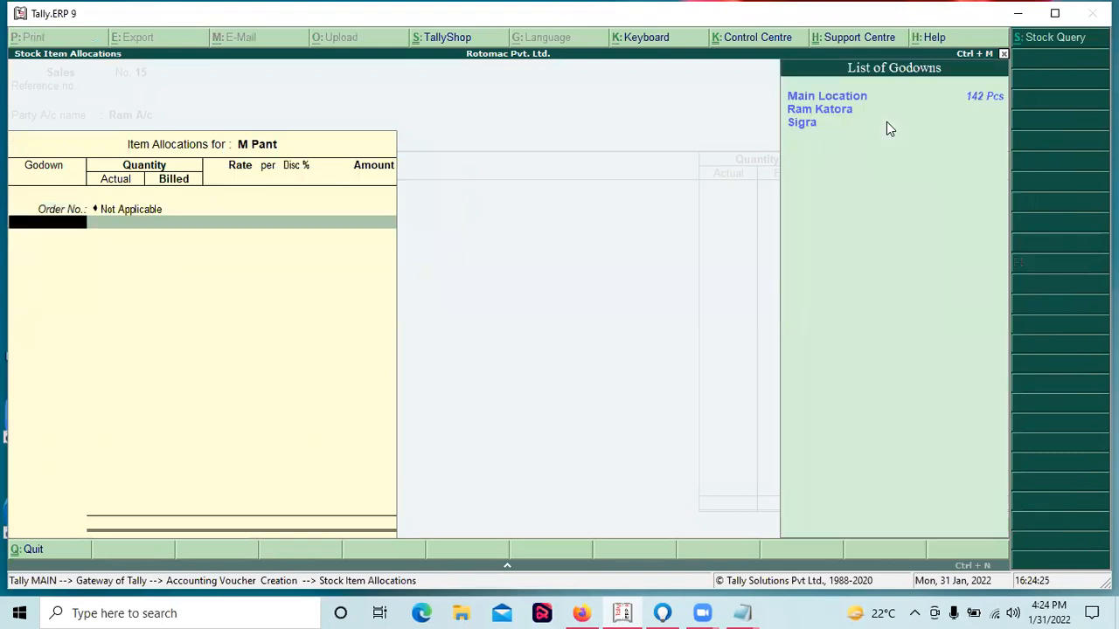
{"action": "key", "text": "Return"}
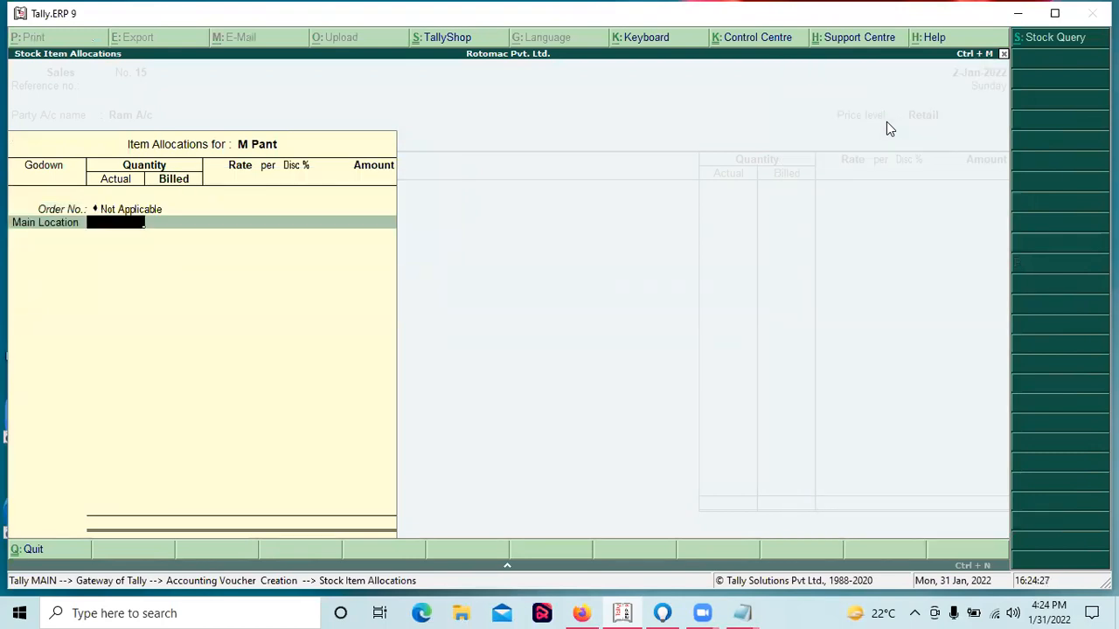
Set the M Pant quantity to 2 Pcs and accept the line at the Retail rate and discount.
{"action": "type", "text": "2"}
{"action": "key", "text": "Return"}
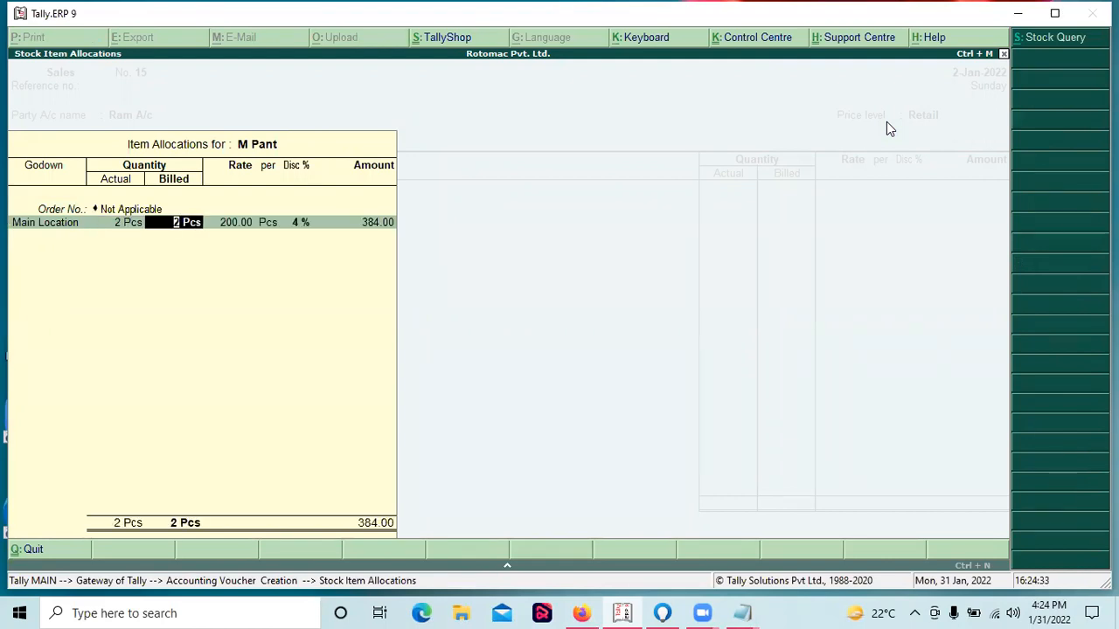
{"action": "key", "text": "Return"}
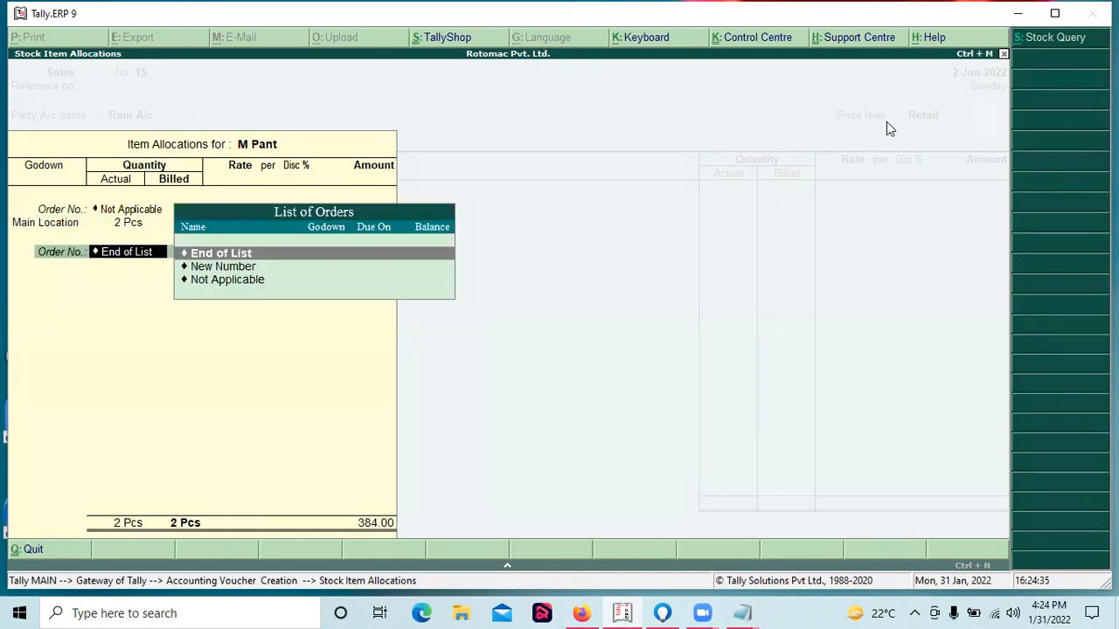
{"action": "key", "text": "Return"}
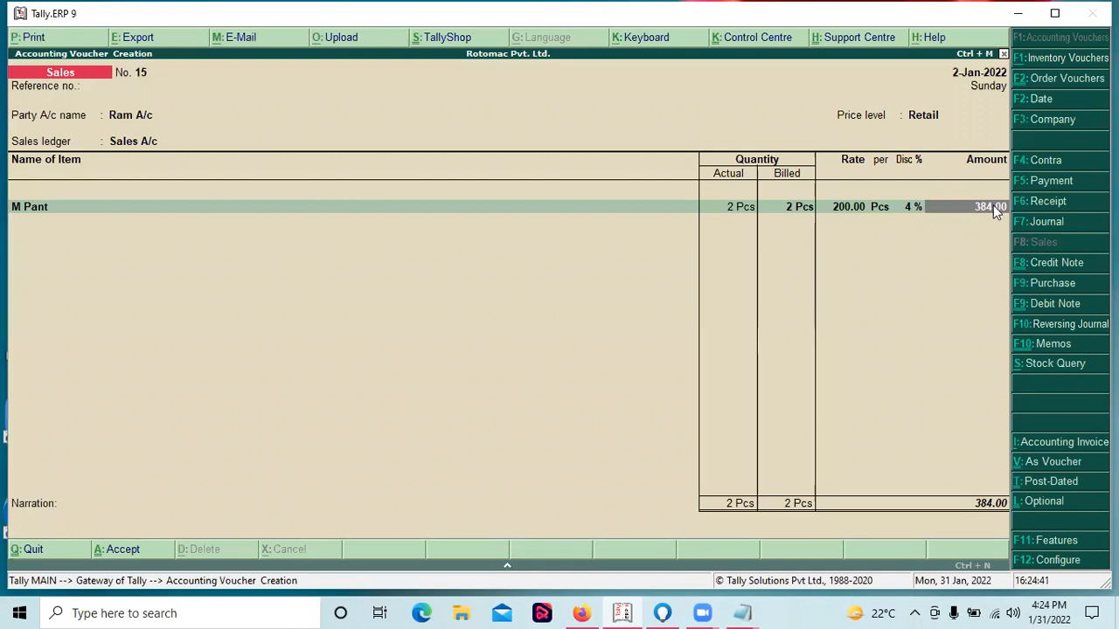
{"action": "key", "text": "Return"}
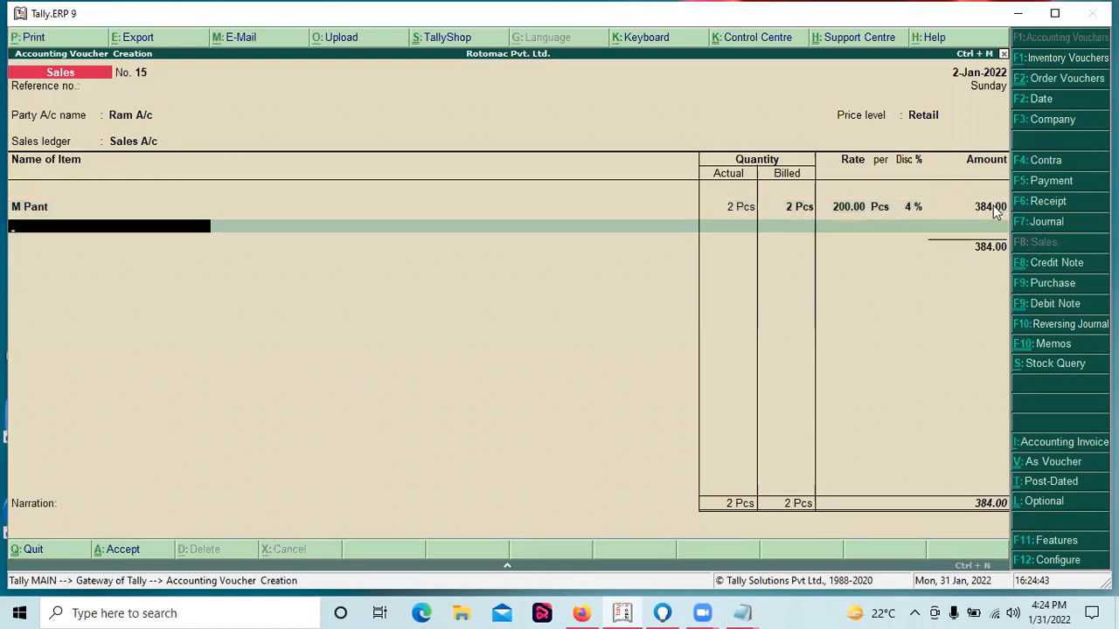
{"action": "key", "text": "Return"}
{"action": "key", "text": "BackSpace"}
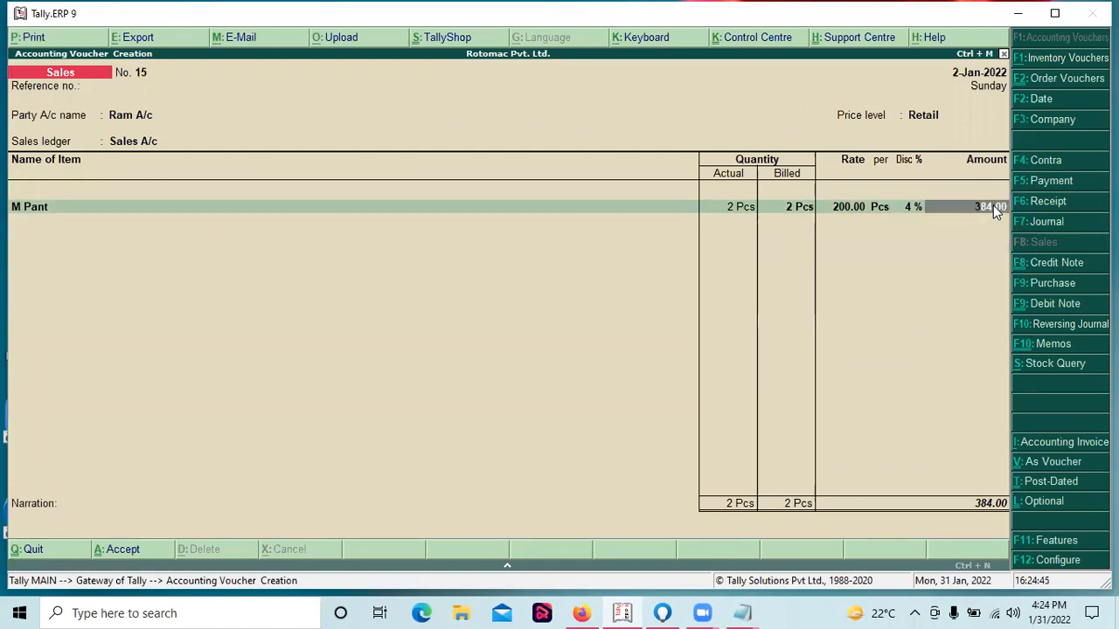
{"action": "key", "text": "Return"}
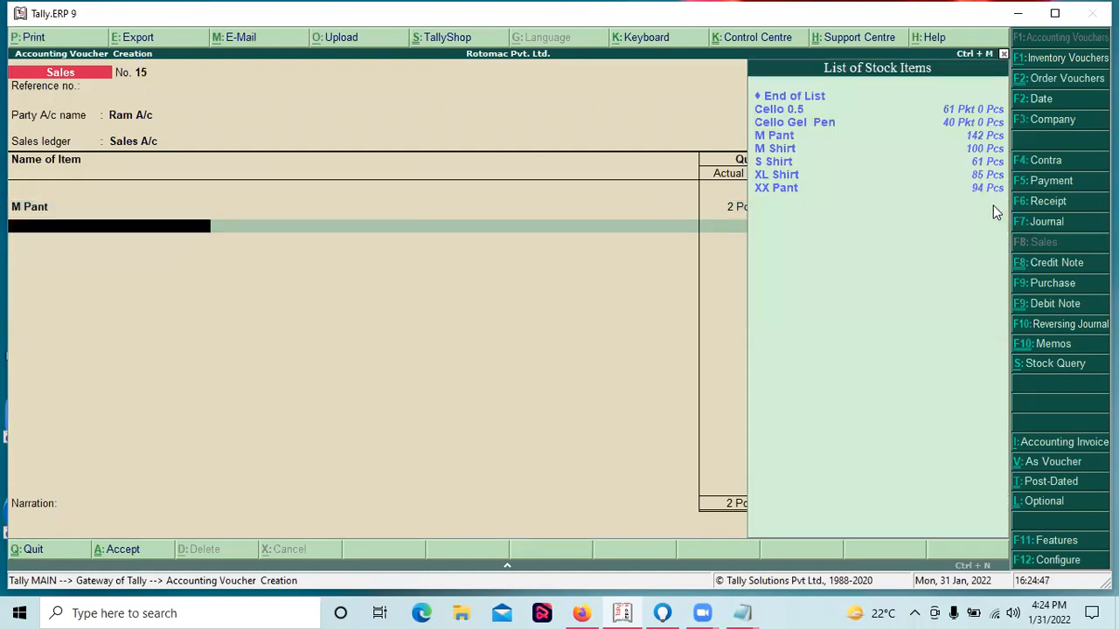
Add M Shirt as the second item, allocated to Main Location with the order number Not Applicable.
{"action": "key", "text": "Down"}
{"action": "key", "text": "Down"}
{"action": "key", "text": "Down"}
{"action": "key", "text": "Down"}
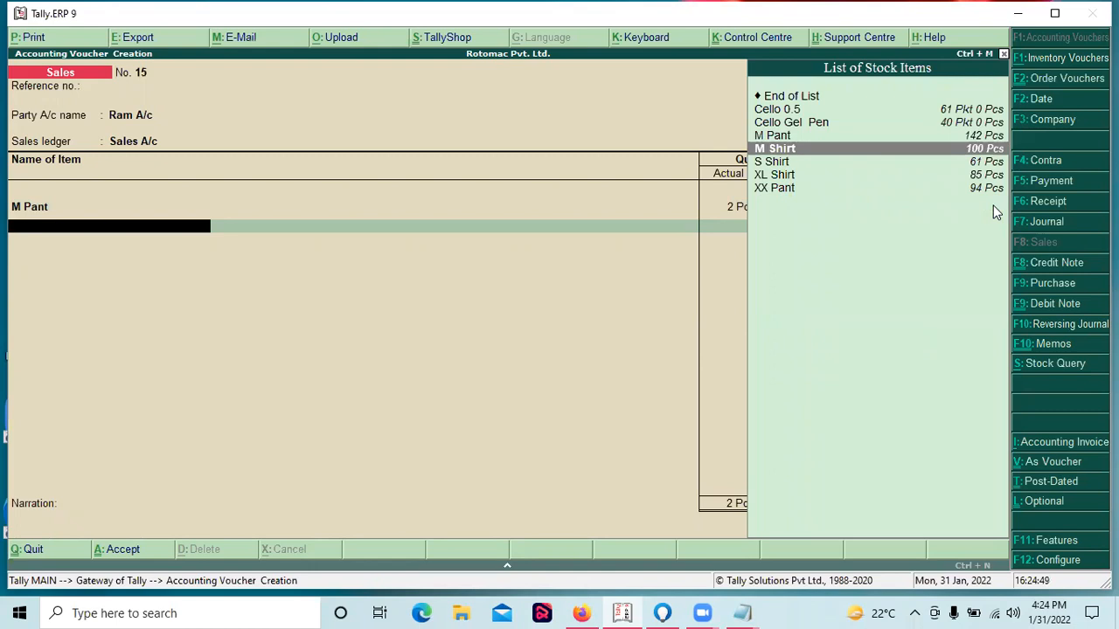
{"action": "key", "text": "Return"}
{"action": "key", "text": "Down"}
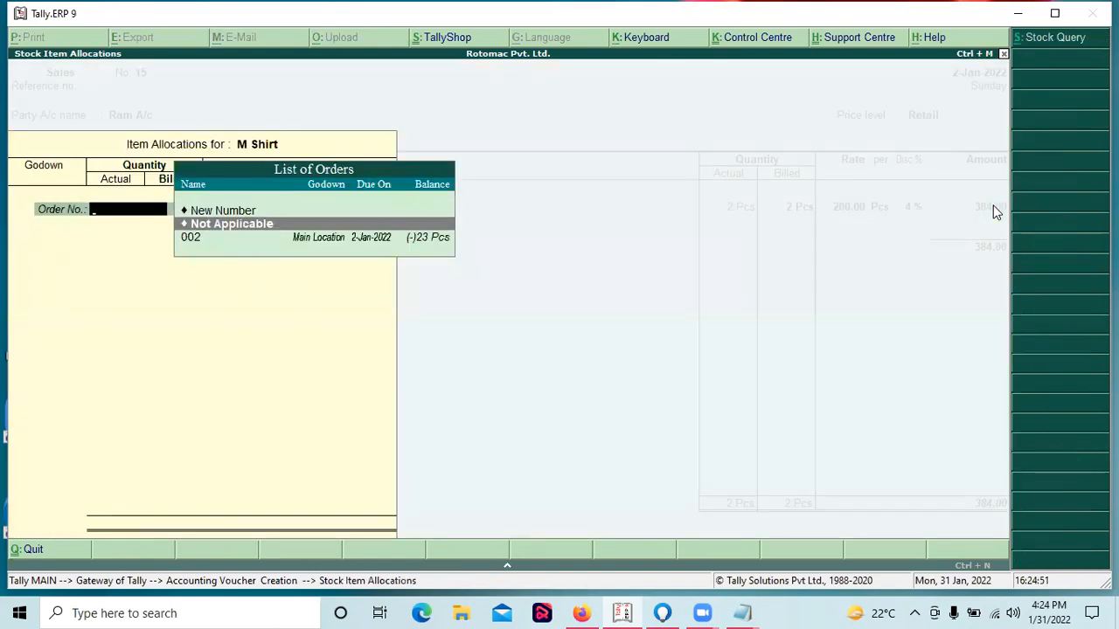
{"action": "key", "text": "Down"}
{"action": "key", "text": "Up"}
{"action": "key", "text": "Return"}
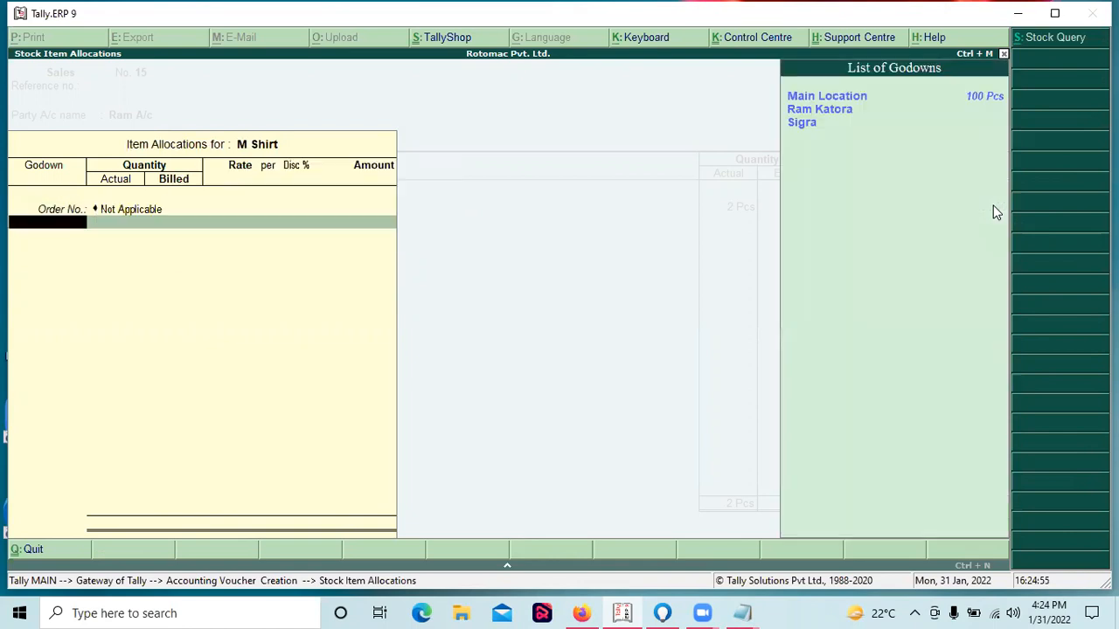
{"action": "key", "text": "Return"}
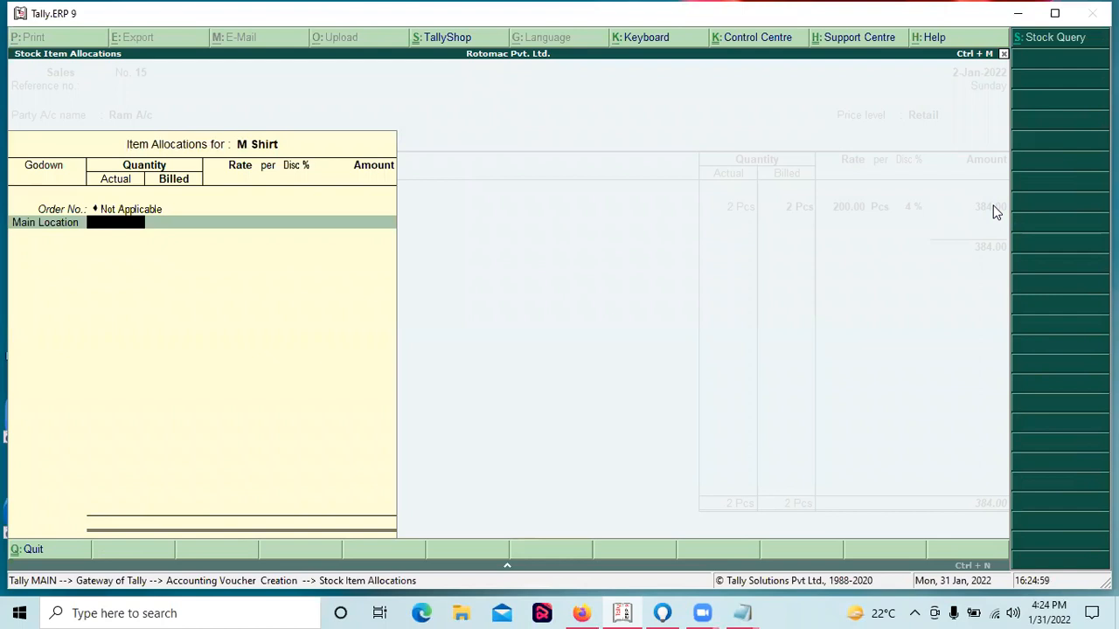
Set the M Shirt quantity to 5 Pcs and end its item allocation, keeping the Retail rate and discount.
{"action": "type", "text": "5"}
{"action": "type", "text": "\\"}
{"action": "key", "text": "Return"}
{"action": "key", "text": "Return"}
{"action": "key", "text": "Return"}
{"action": "key", "text": "Return"}
{"action": "key", "text": "Return"}
{"action": "key", "text": "Return"}
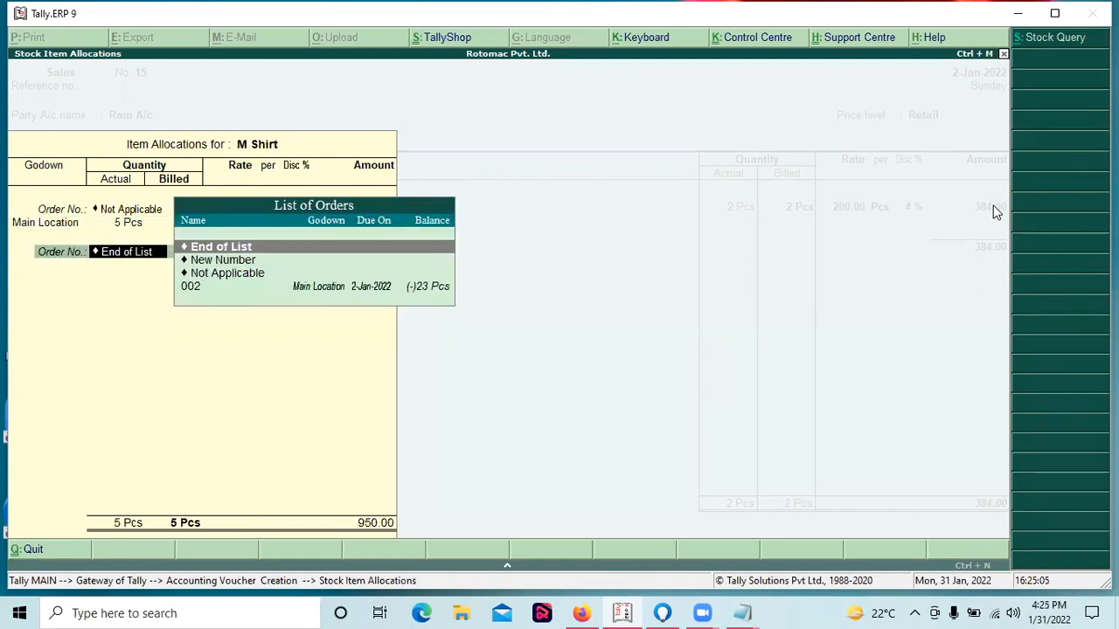
{"action": "key", "text": "Return"}
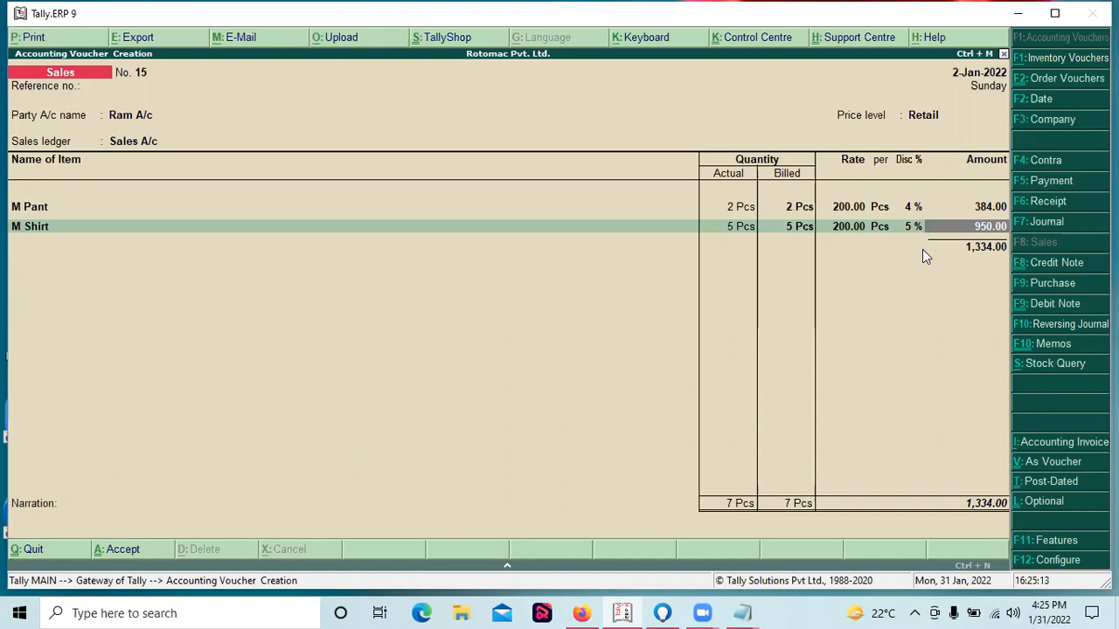
End the item list, leave the narration blank, and save the Retail sales voucher.
{"action": "key", "text": "Return"}
{"action": "key", "text": "Return"}
{"action": "key", "text": "Return"}
{"action": "key", "text": "Return"}
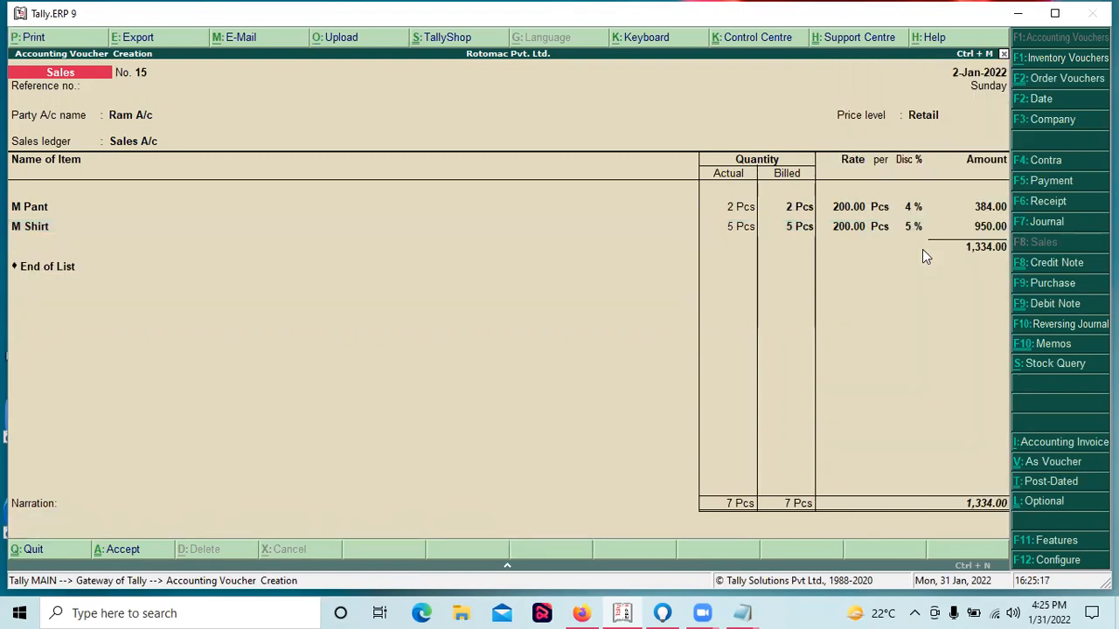
{"action": "key", "text": "Return"}
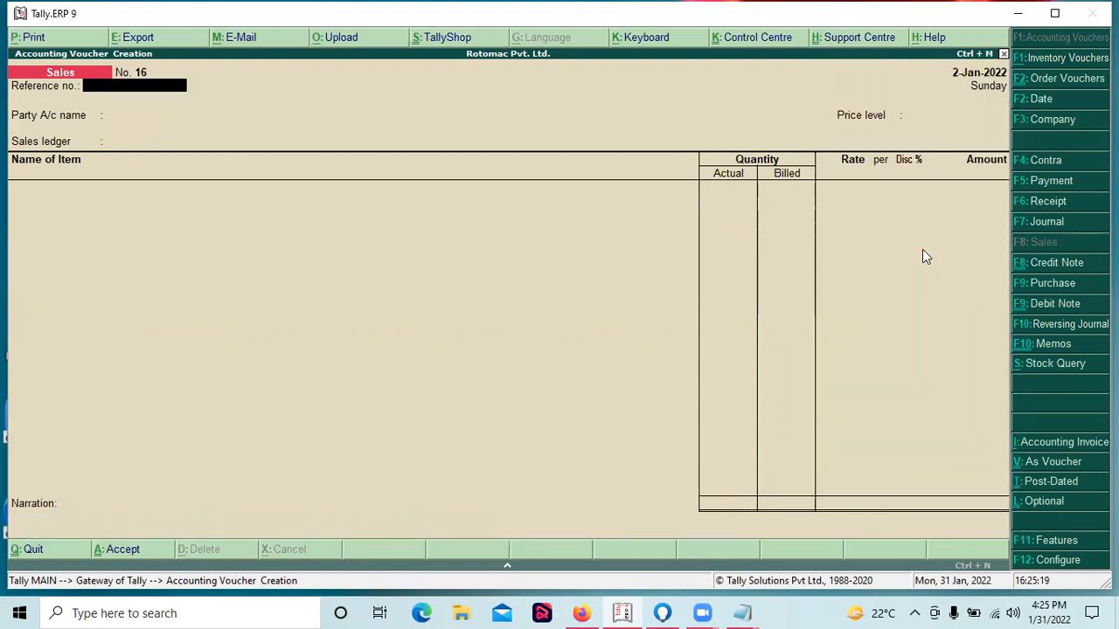
Enter reference number 00043 on the new sales voucher and choose the customer ledger listed just below IDBI Bank as the party account.
{"action": "type", "text": "00043"}
{"action": "key", "text": "Return"}
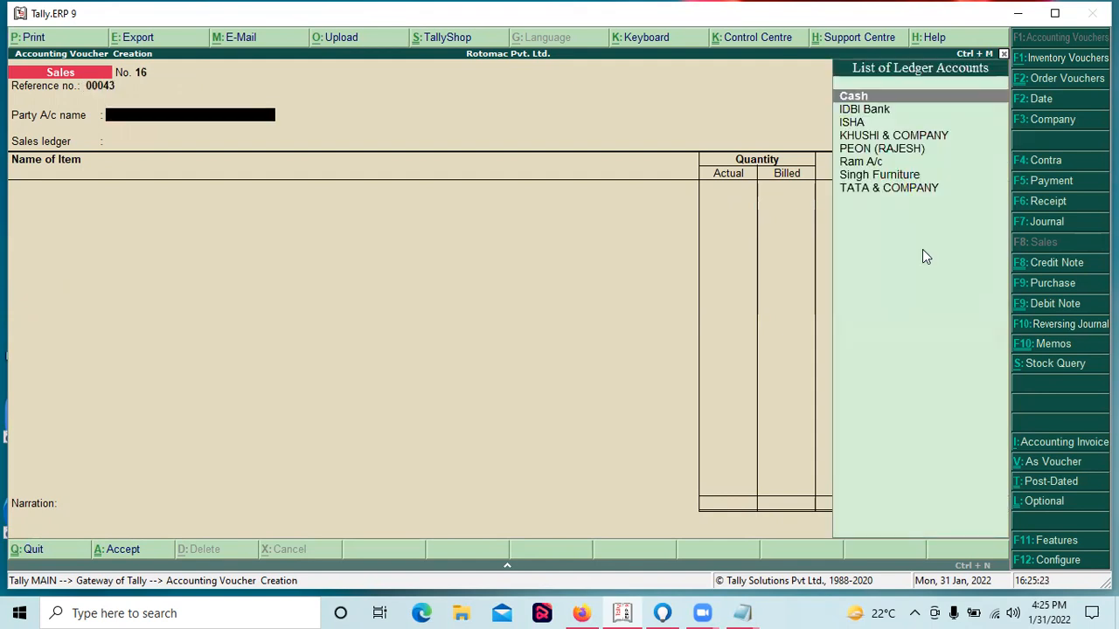
{"action": "key", "text": "Down"}
{"action": "key", "text": "Down"}
{"action": "key", "text": "Down"}
{"action": "key", "text": "Down"}
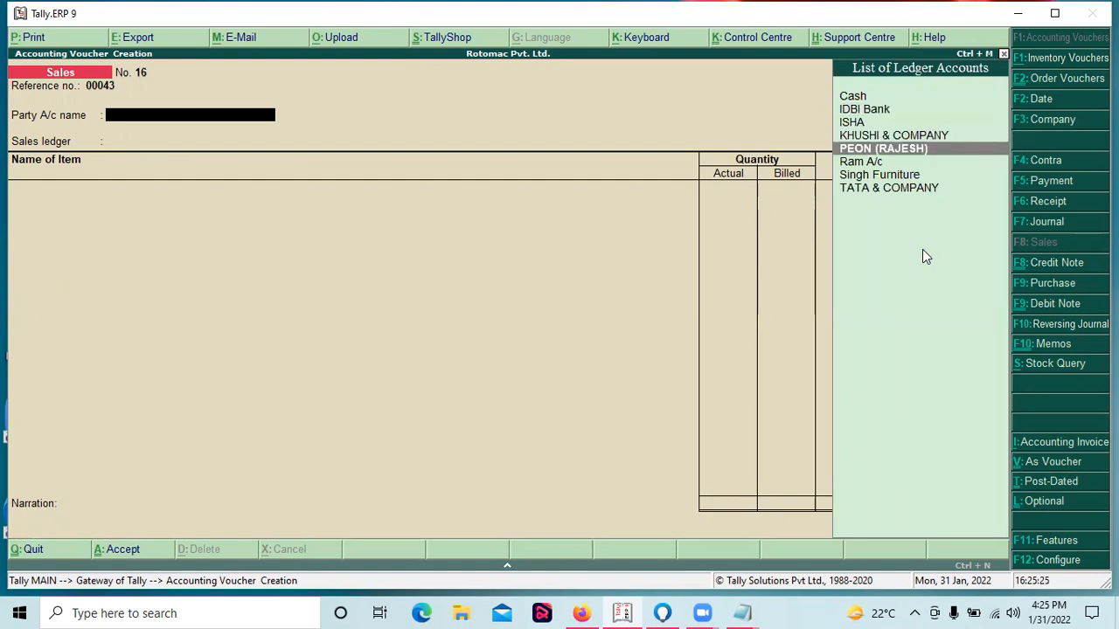
{"action": "key", "text": "Up"}
{"action": "key", "text": "Up"}
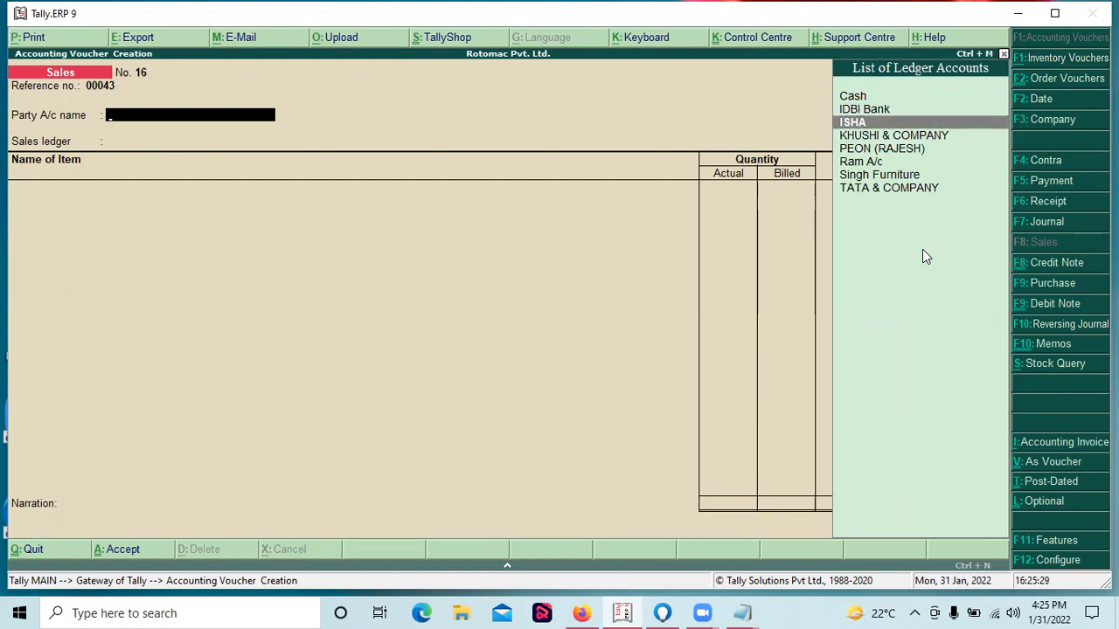
{"action": "key", "text": "Return"}
Set the new voucher's price level to Whole Sale and its sales ledger to Sales A/c.
{"action": "key", "text": "Down"}
{"action": "key", "text": "Down"}
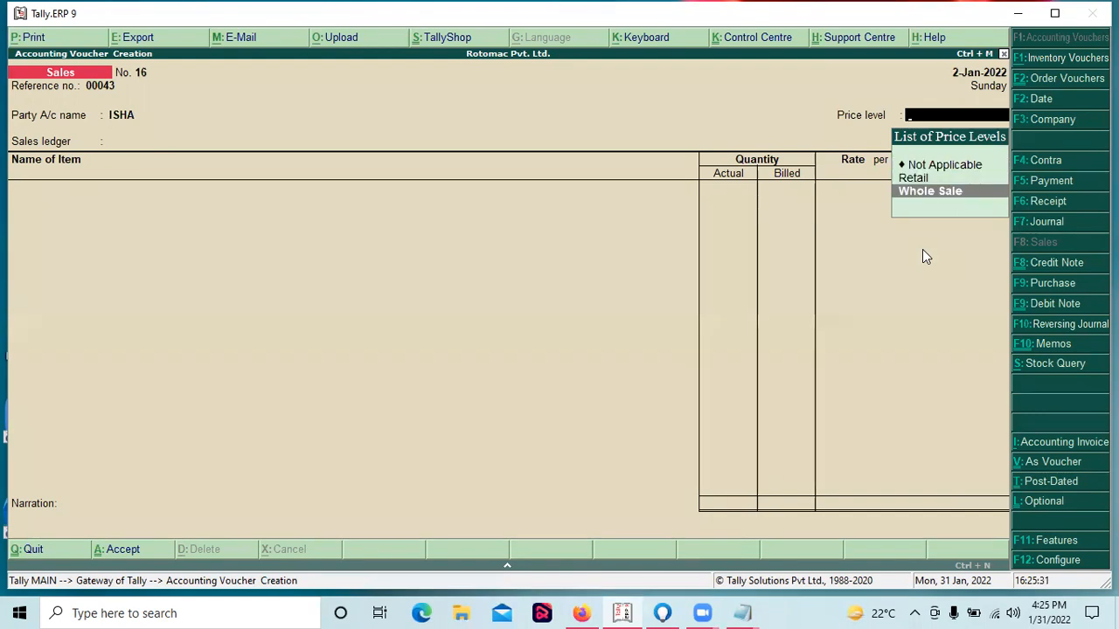
{"action": "key", "text": "Return"}
{"action": "key", "text": "Return"}
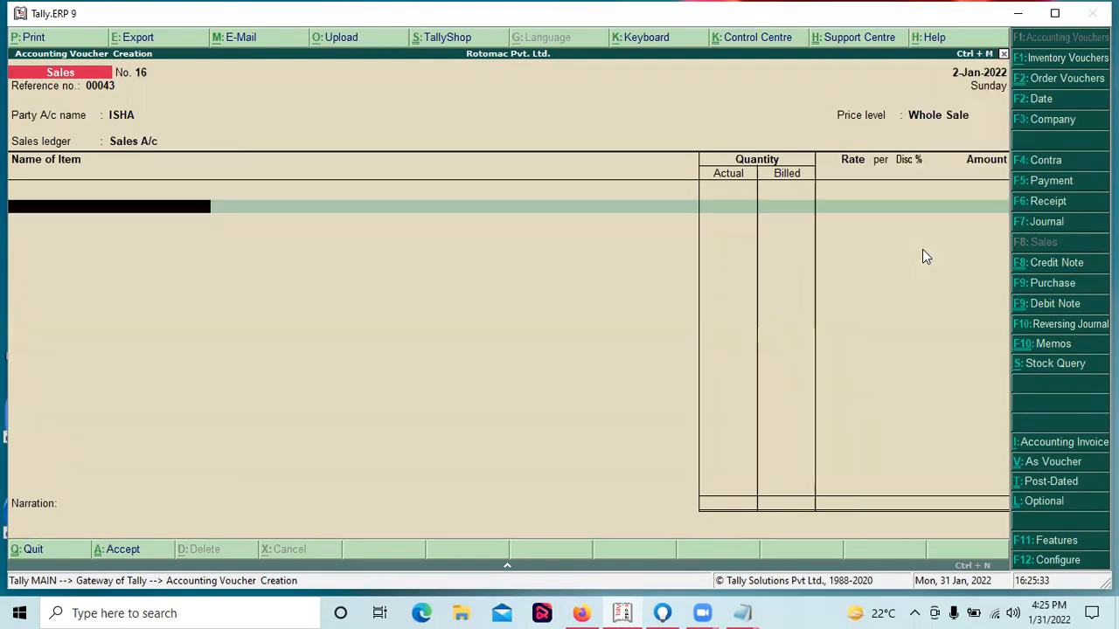
Add M Pant to the Whole Sale voucher, allocated to Main Location with the order number Not Applicable.
{"action": "type", "text": "m"}
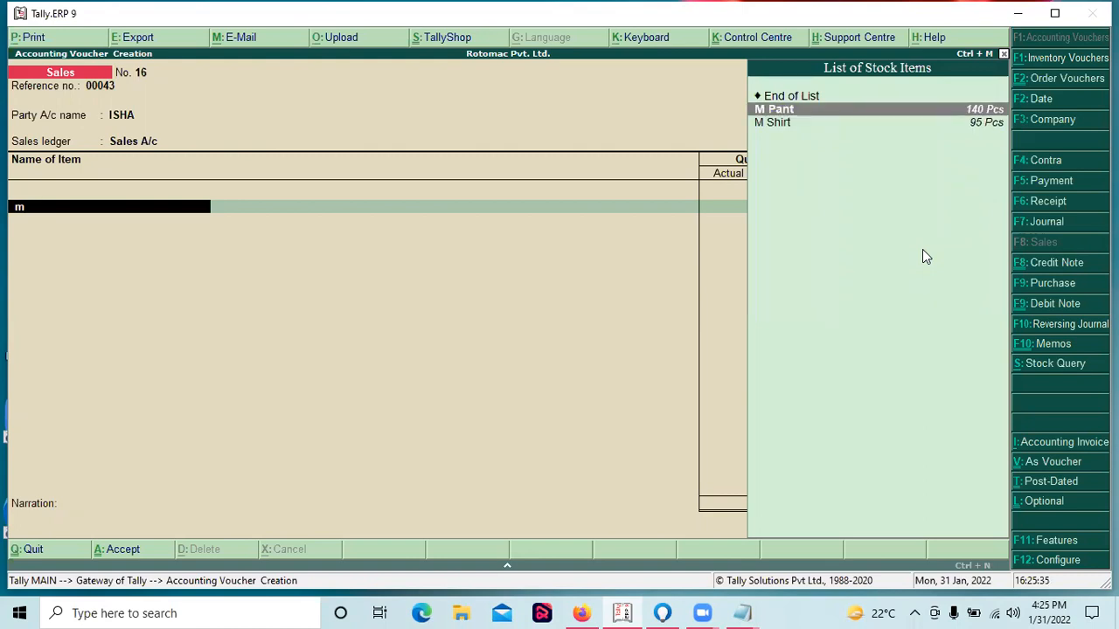
{"action": "key", "text": "Return"}
{"action": "key", "text": "Down"}
{"action": "key", "text": "Return"}
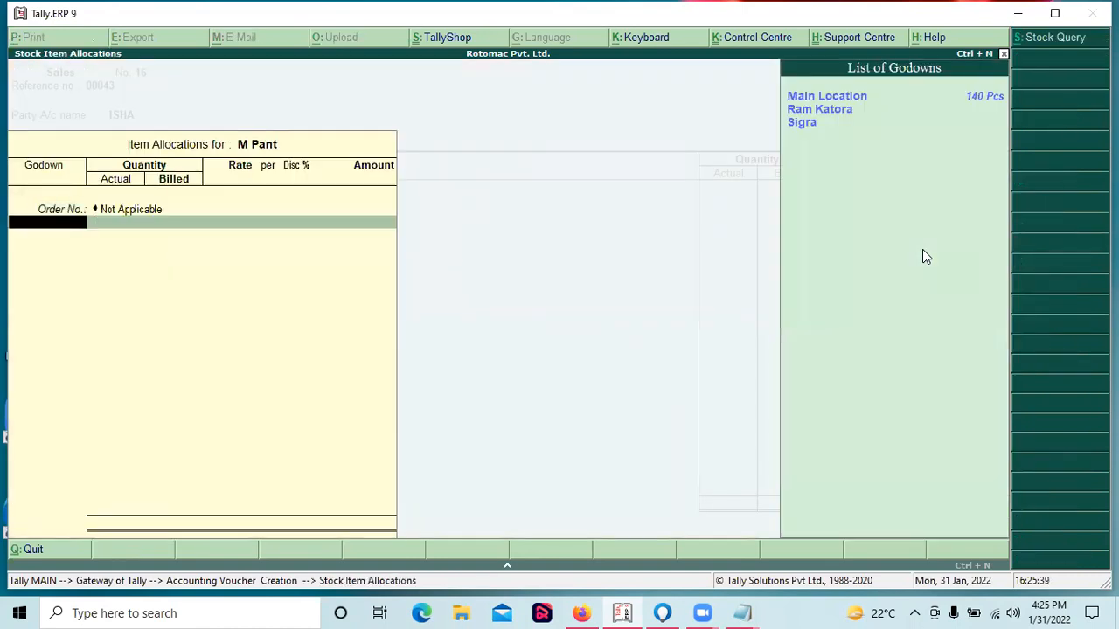
{"action": "key", "text": "Return"}
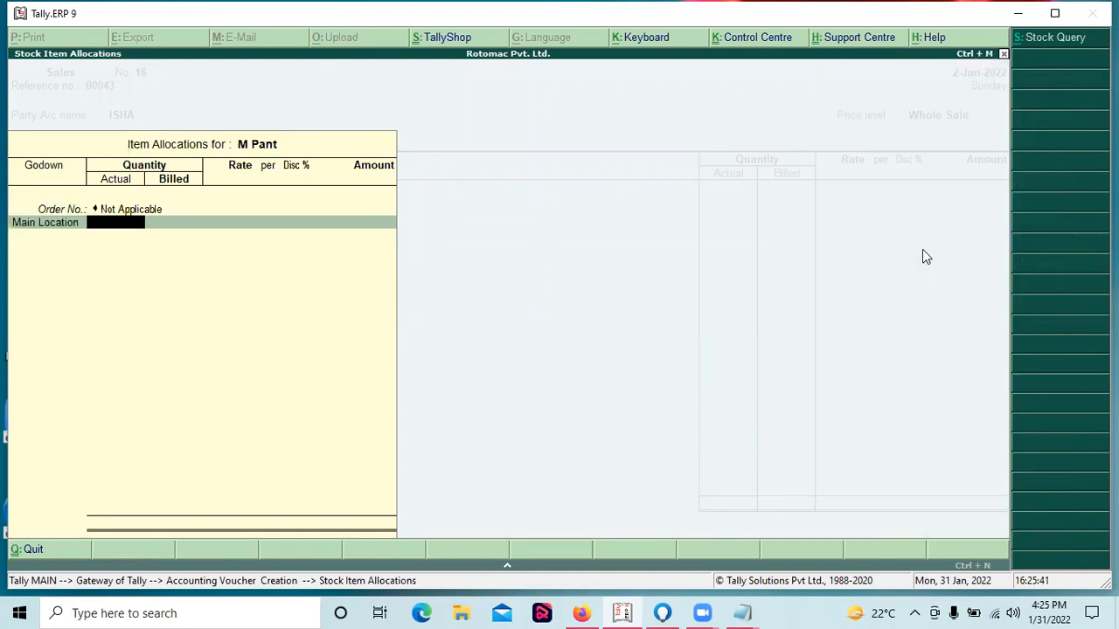
Set the M Pant quantity to 70 Pcs and accept the line at the Whole Sale rate and discount.
{"action": "type", "text": "70"}
{"action": "key", "text": "Return"}
{"action": "key", "text": "Return"}
{"action": "key", "text": "Return"}
{"action": "key", "text": "Return"}
{"action": "key", "text": "Return"}
{"action": "key", "text": "Return"}
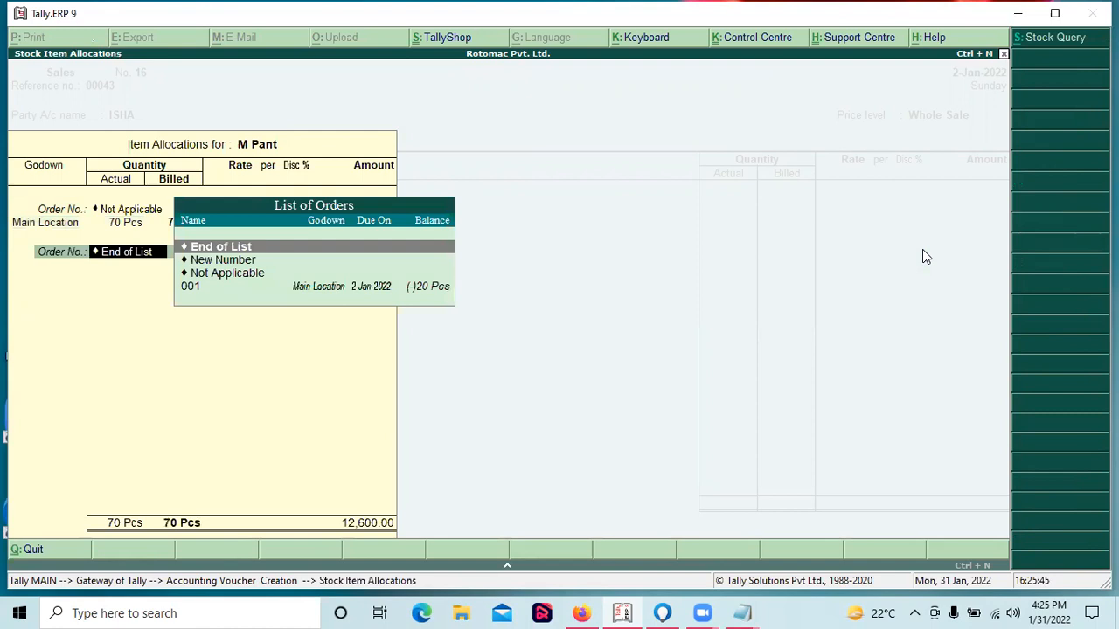
{"action": "key", "text": "Return"}
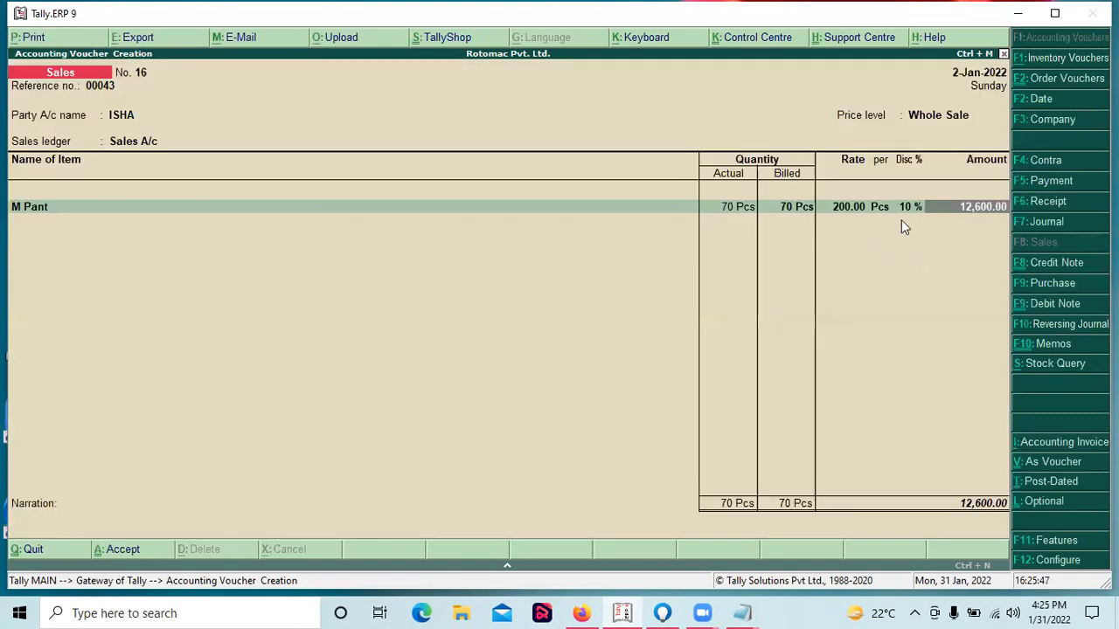
{"action": "key", "text": "Return"}
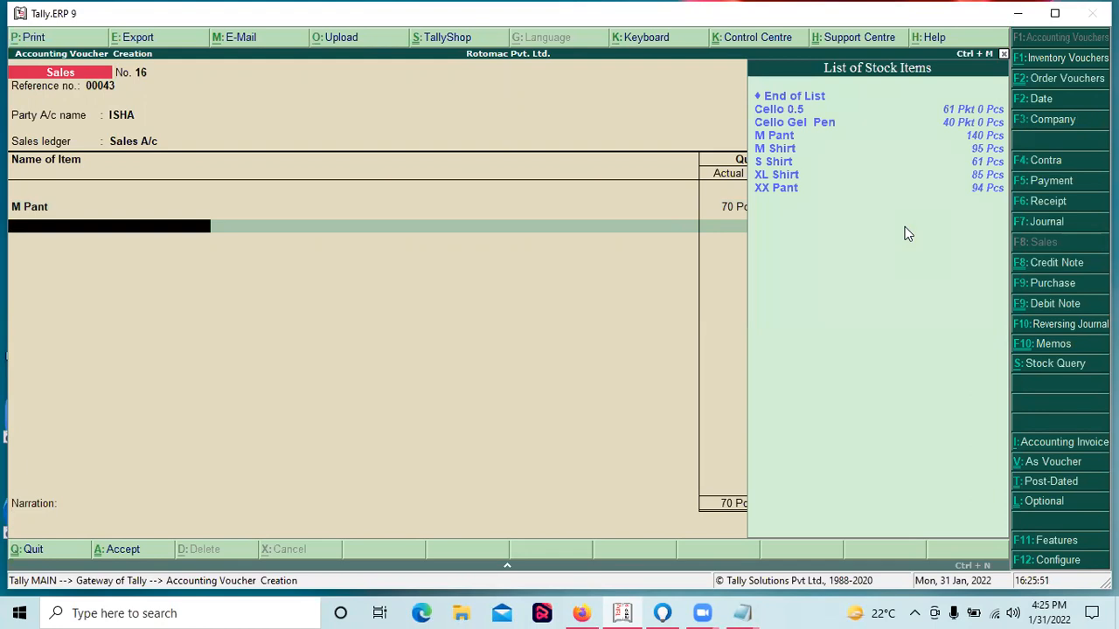
Add M Pant again as the second line, allocated to Main Location with the order number Not Applicable.
{"action": "key", "text": "Down"}
{"action": "key", "text": "Down"}
{"action": "key", "text": "Down"}
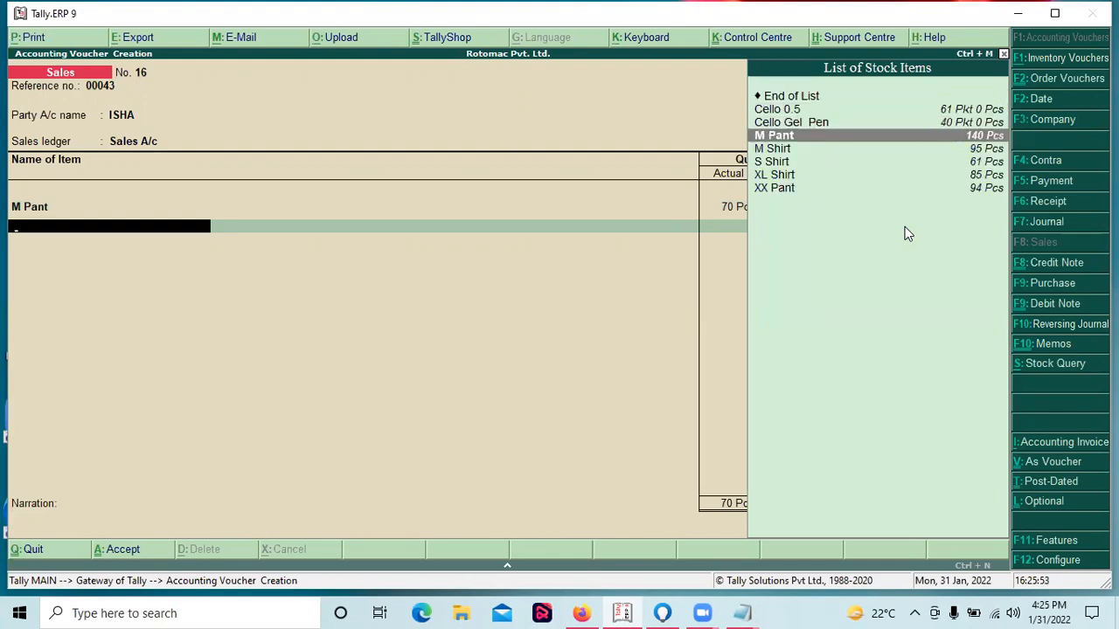
{"action": "key", "text": "Return"}
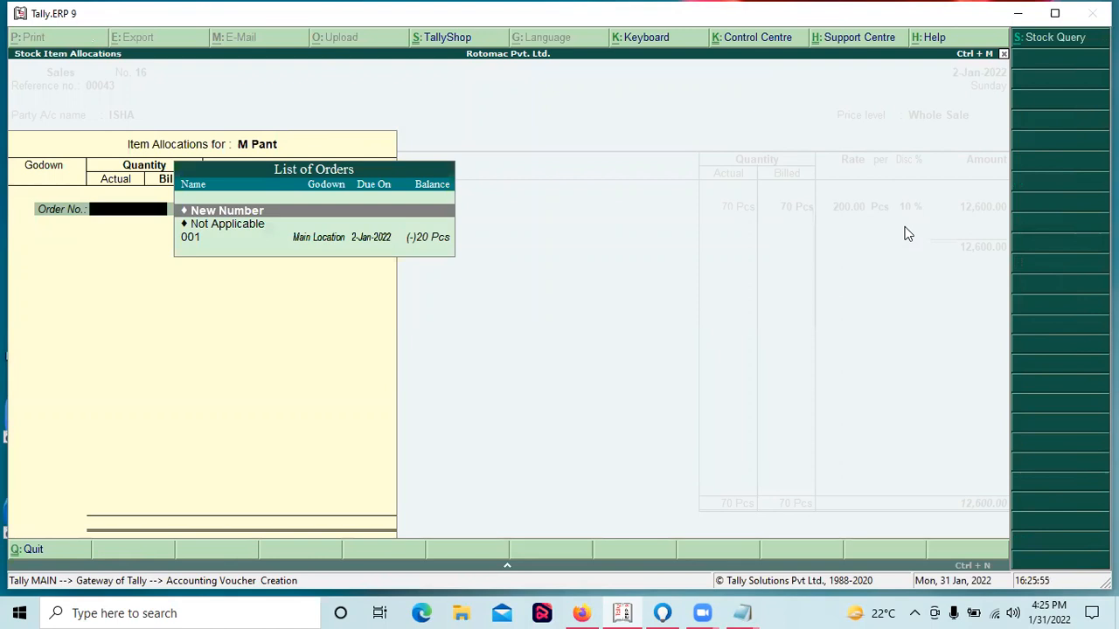
{"action": "key", "text": "Down"}
{"action": "key", "text": "Return"}
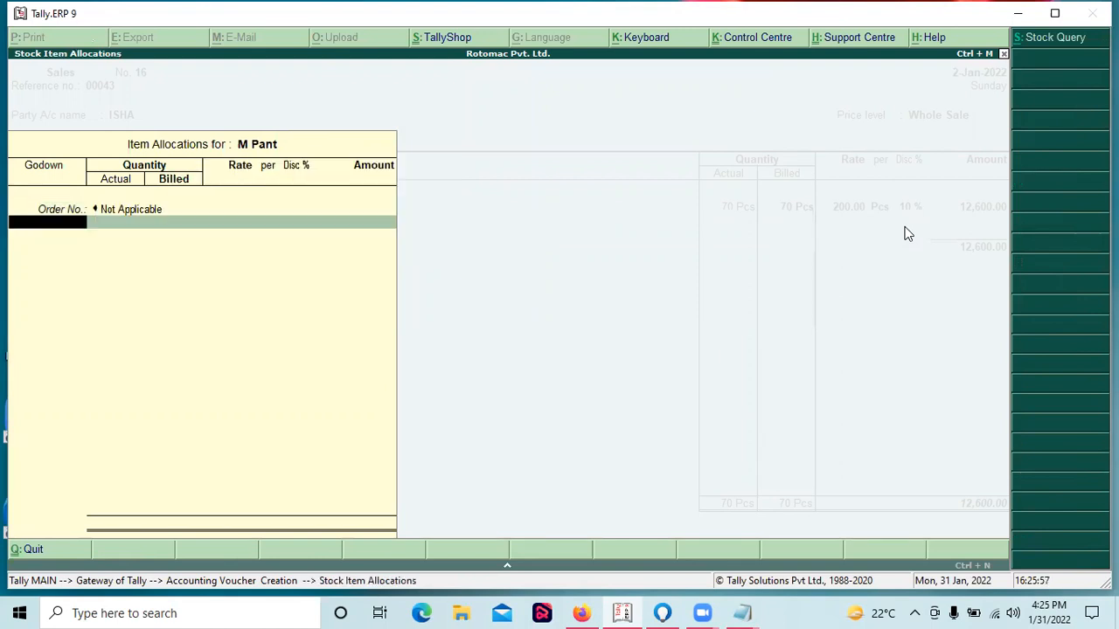
{"action": "key", "text": "Return"}
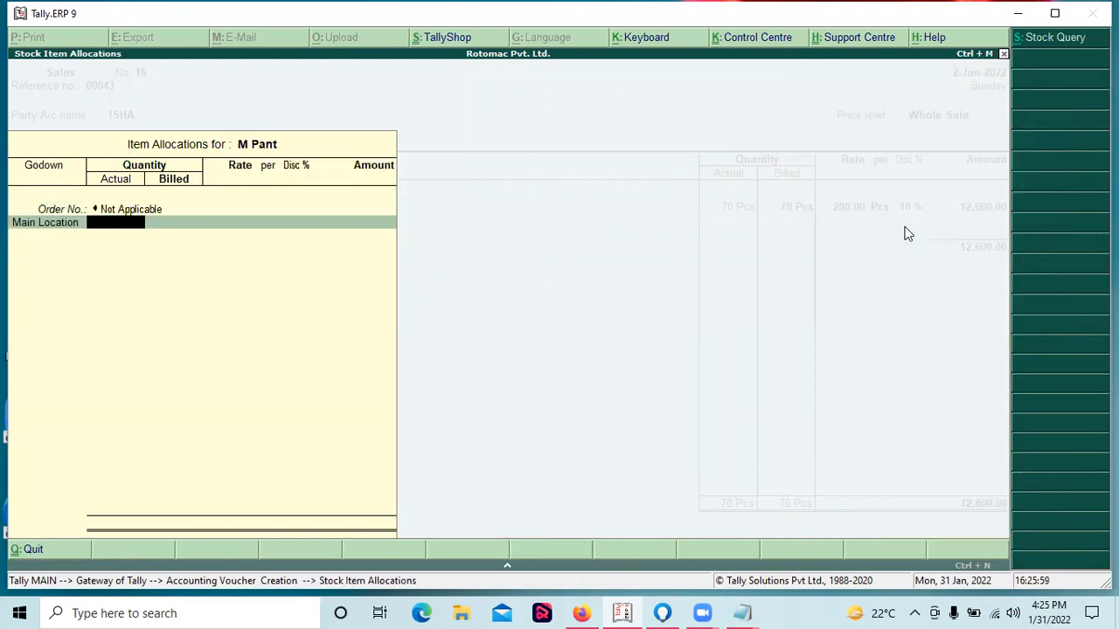
Set the second M Pant line's quantity to 200 Pcs and end its item allocation, keeping the Whole Sale rate and discount.
{"action": "type", "text": "200"}
{"action": "key", "text": "Return"}
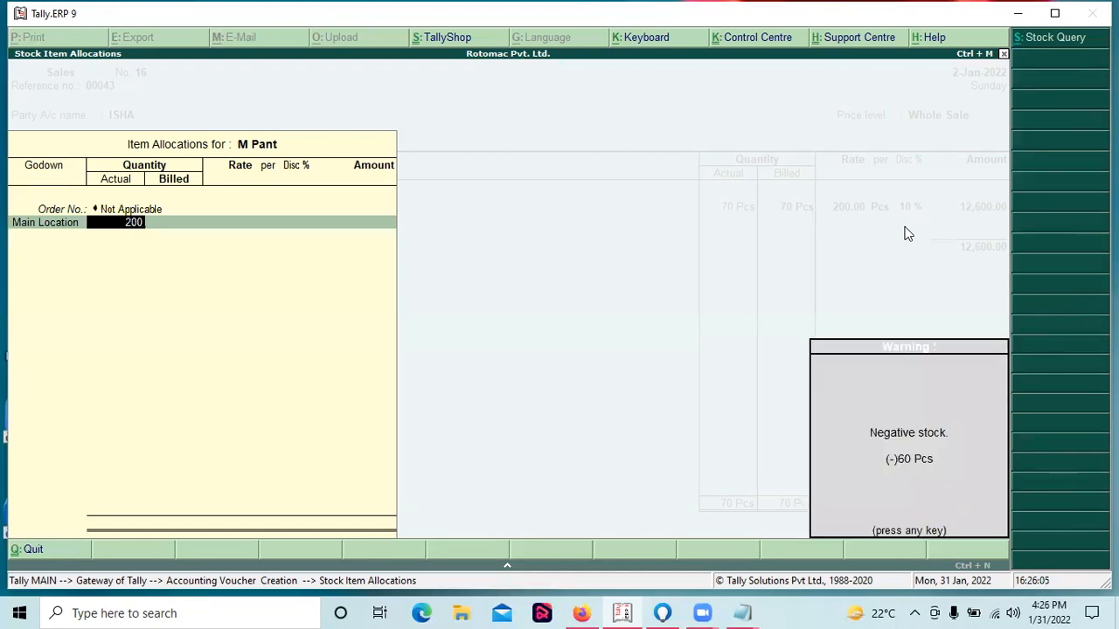
{"action": "key", "text": "Return"}
{"action": "key", "text": "Return"}
{"action": "key", "text": "Return"}
{"action": "key", "text": "Return"}
{"action": "key", "text": "Return"}
{"action": "key", "text": "Return"}
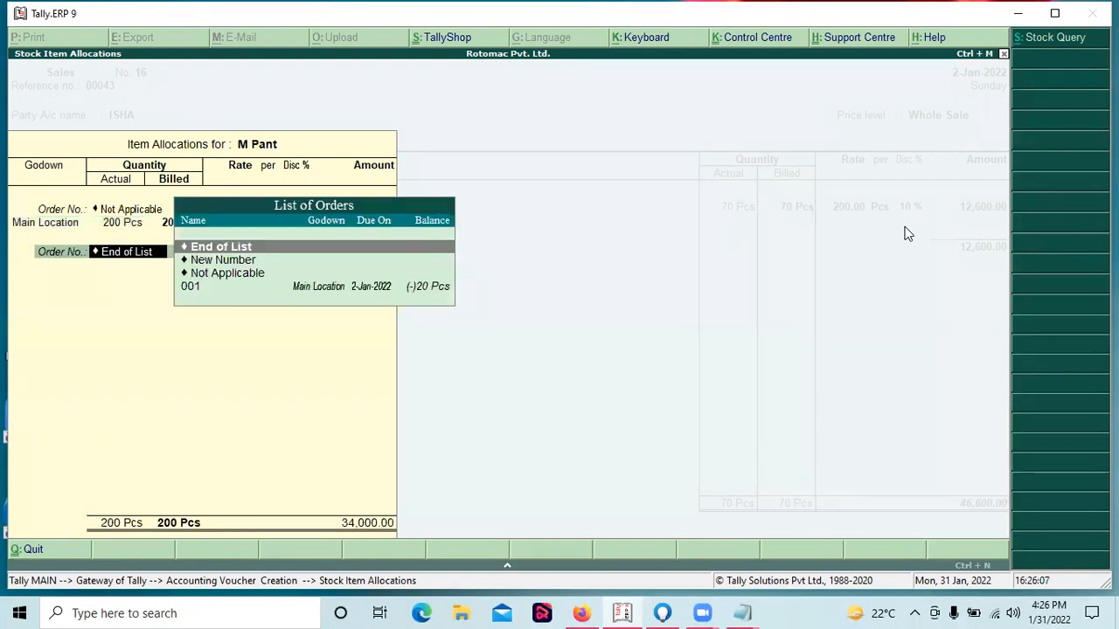
{"action": "key", "text": "Return"}
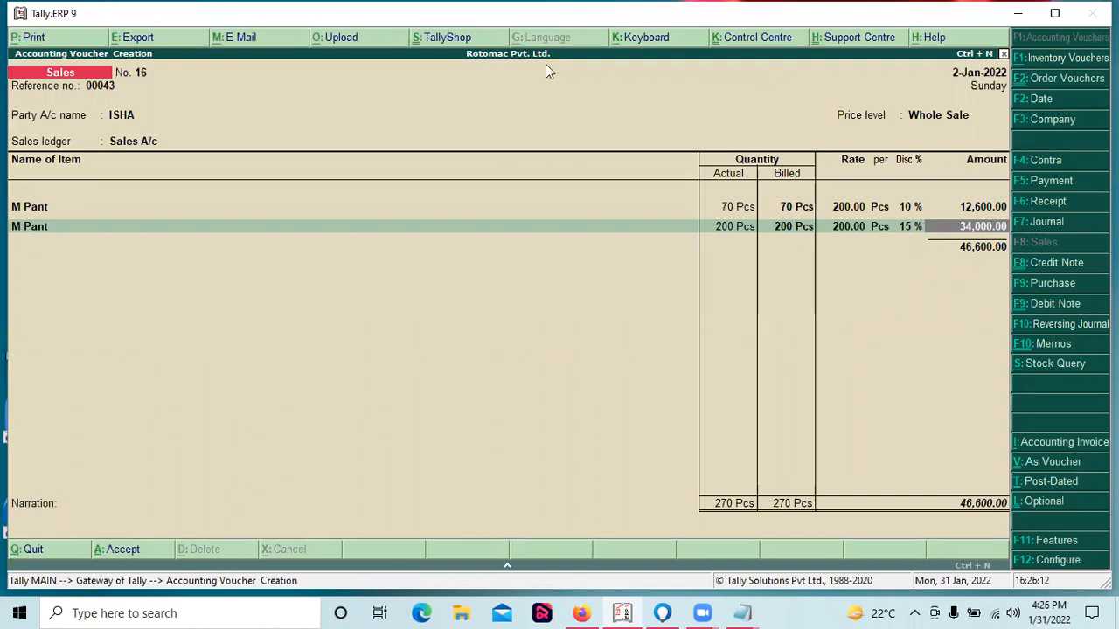
Finish the M Pant item list of the ISHA sales voucher, leave the narration blank and accept the voucher.
{"action": "key", "text": "Return"}
{"action": "key", "text": "Return"}
{"action": "key", "text": "Return"}
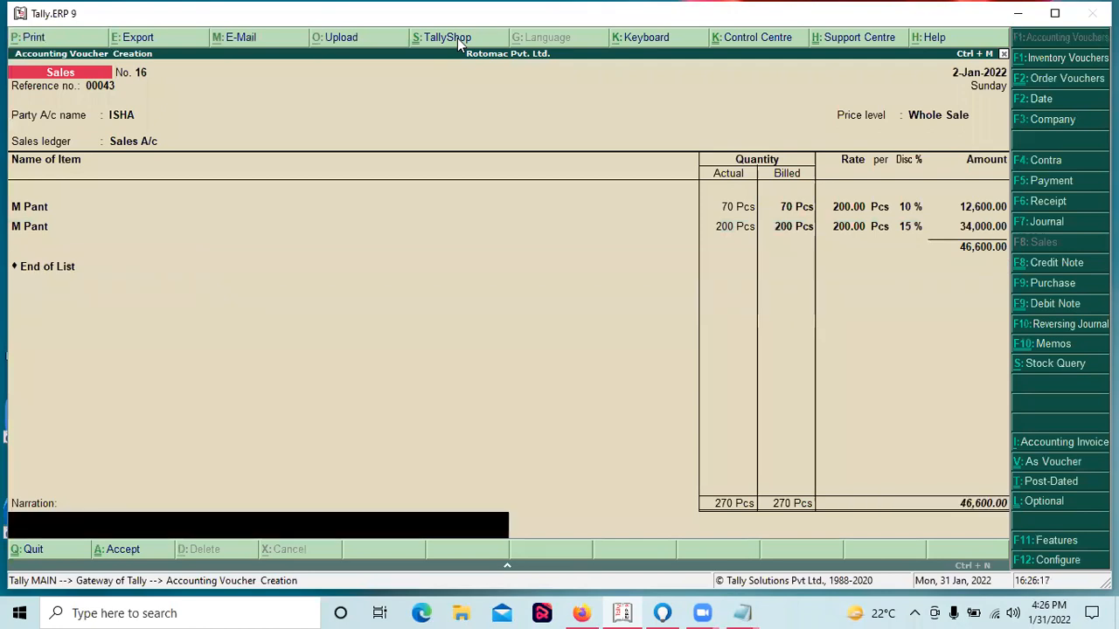
{"action": "key", "text": "Return"}
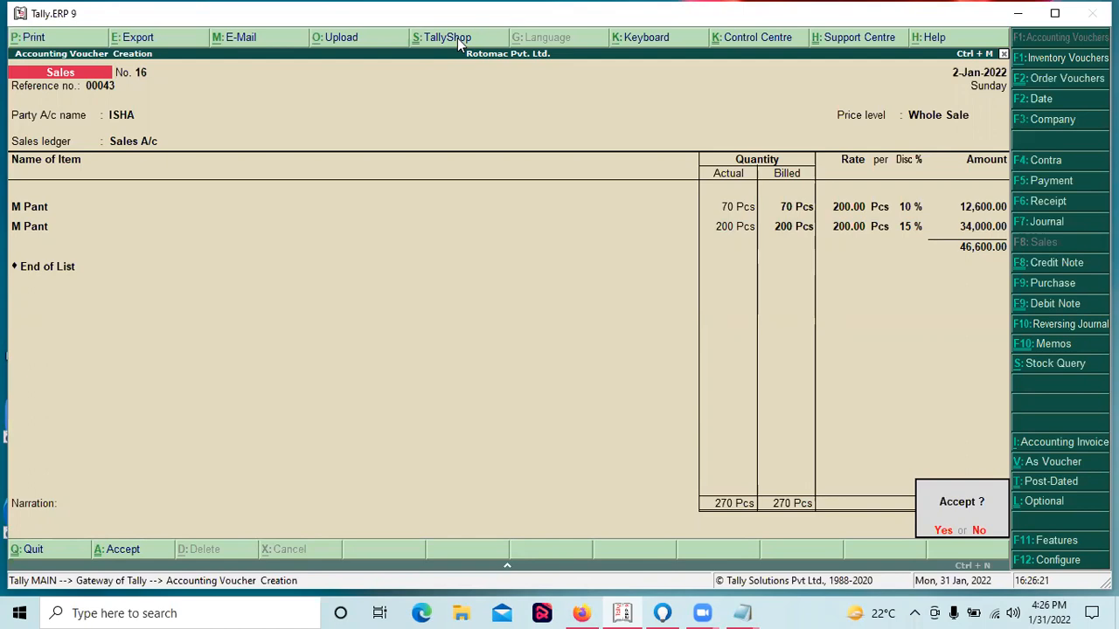
{"action": "key", "text": "Return"}
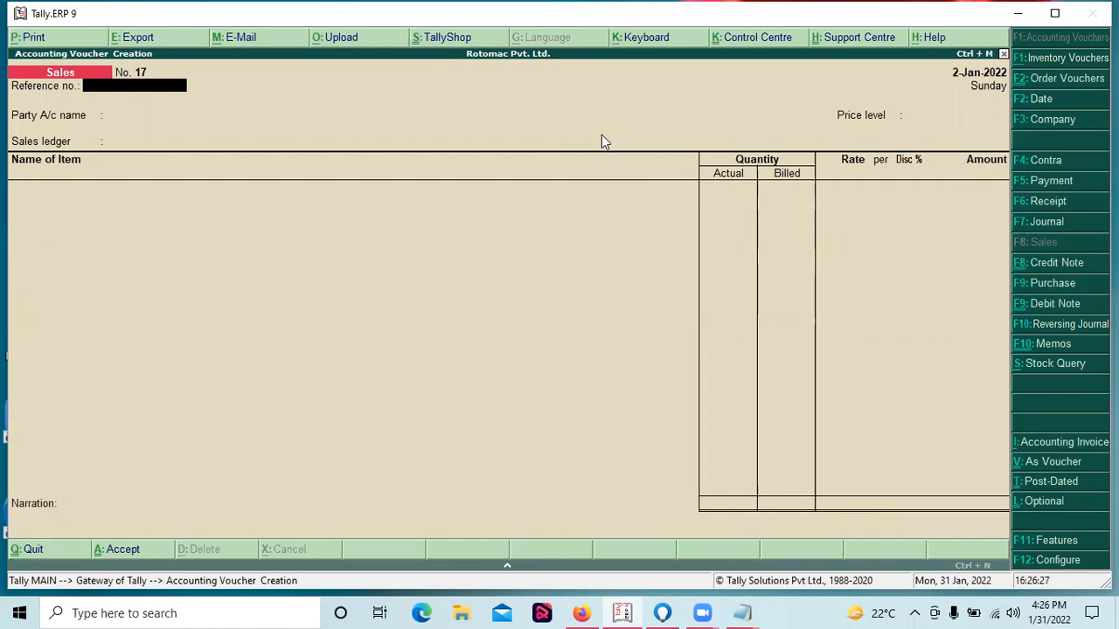
Quit the new blank sales voucher and return to the Gateway of Tally.
{"action": "key", "text": "alt+Tab"}
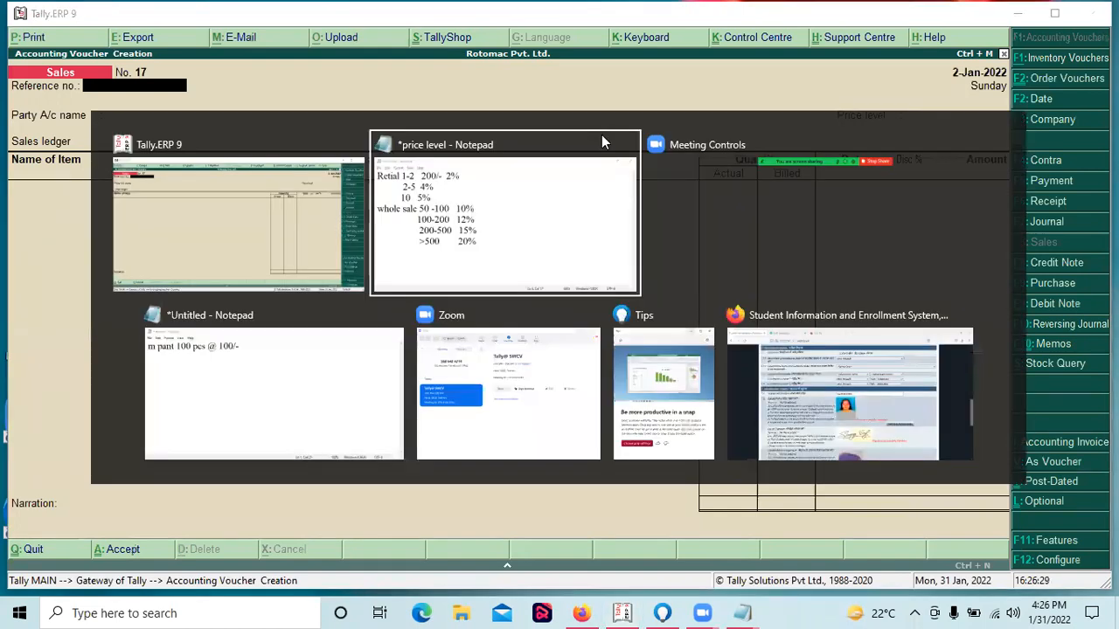
{"action": "key", "text": "alt+shift+Tab"}
{"action": "key", "text": "Escape"}
{"action": "key", "text": "y"}
{"action": "key", "text": "Escape"}
{"action": "key", "text": "n"}
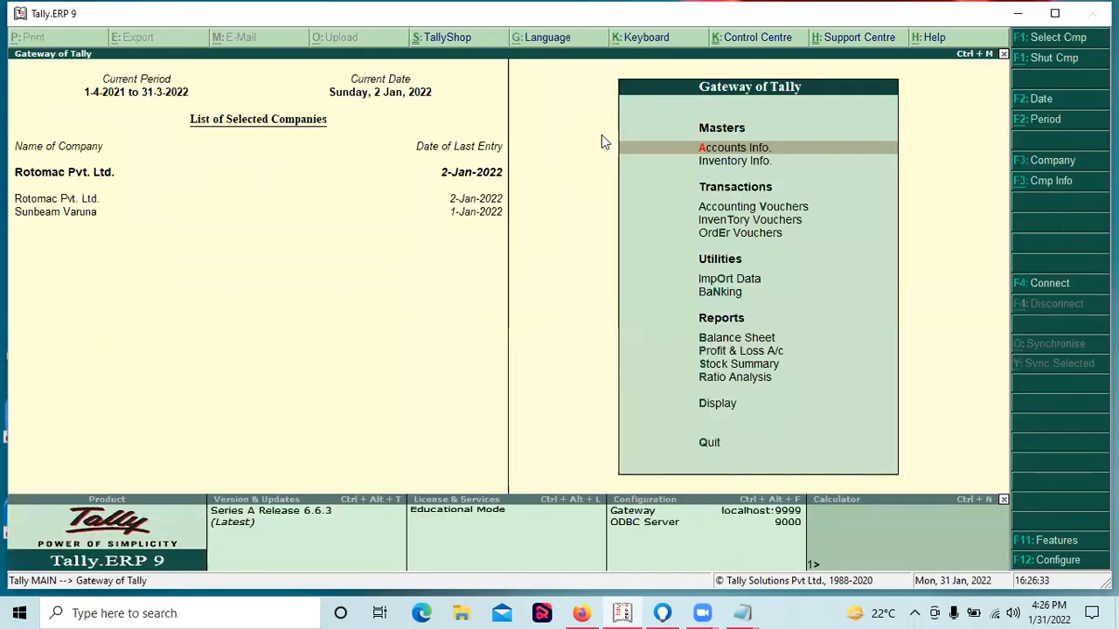
Open the Inventory Features of the company Rotomac Pvt. Ltd.
{"action": "key", "text": "F11"}
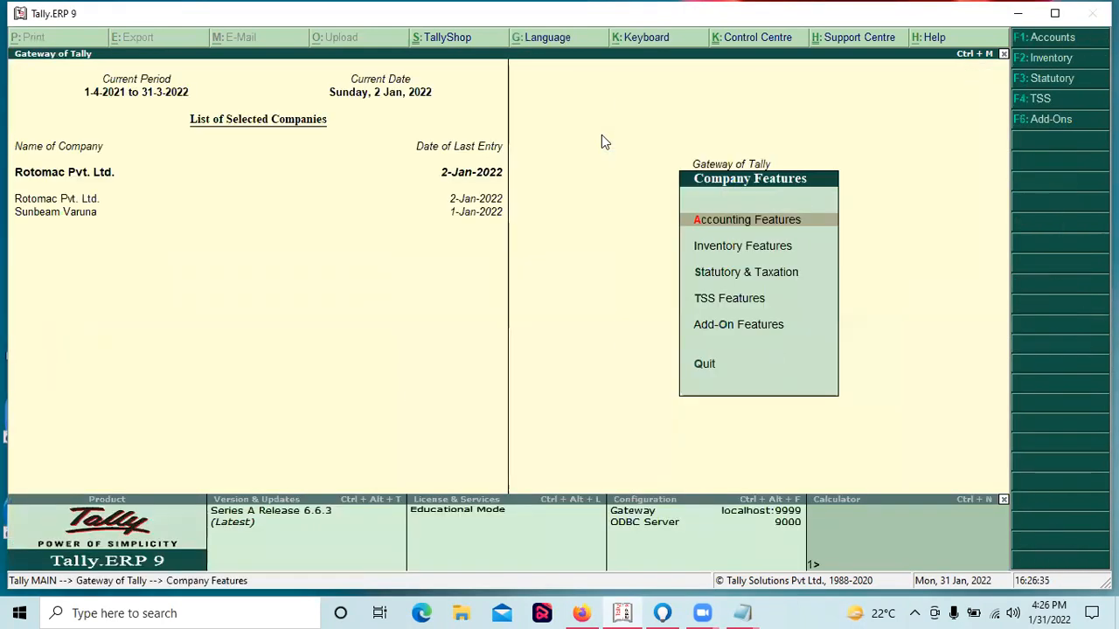
{"action": "key", "text": "Down"}
{"action": "key", "text": "Return"}
{"action": "key", "text": "Return"}
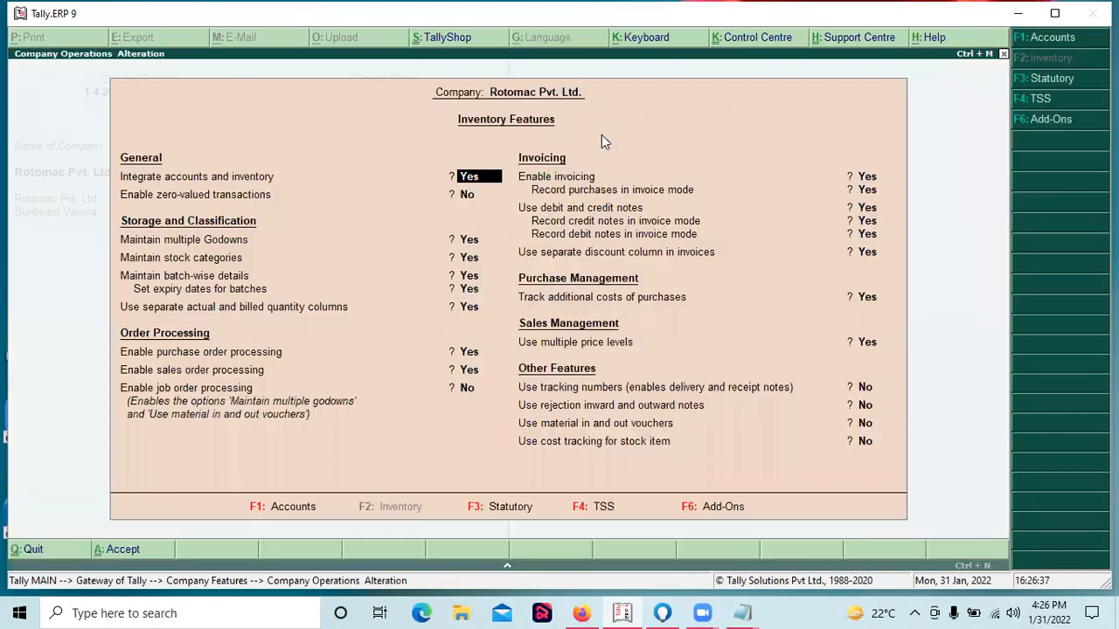
Advance through the inventory features and the Retail and Whole Sale price levels to the tracking numbers option.
{"action": "key", "text": "Return"}
{"action": "key", "text": "Return"}
{"action": "key", "text": "Return"}
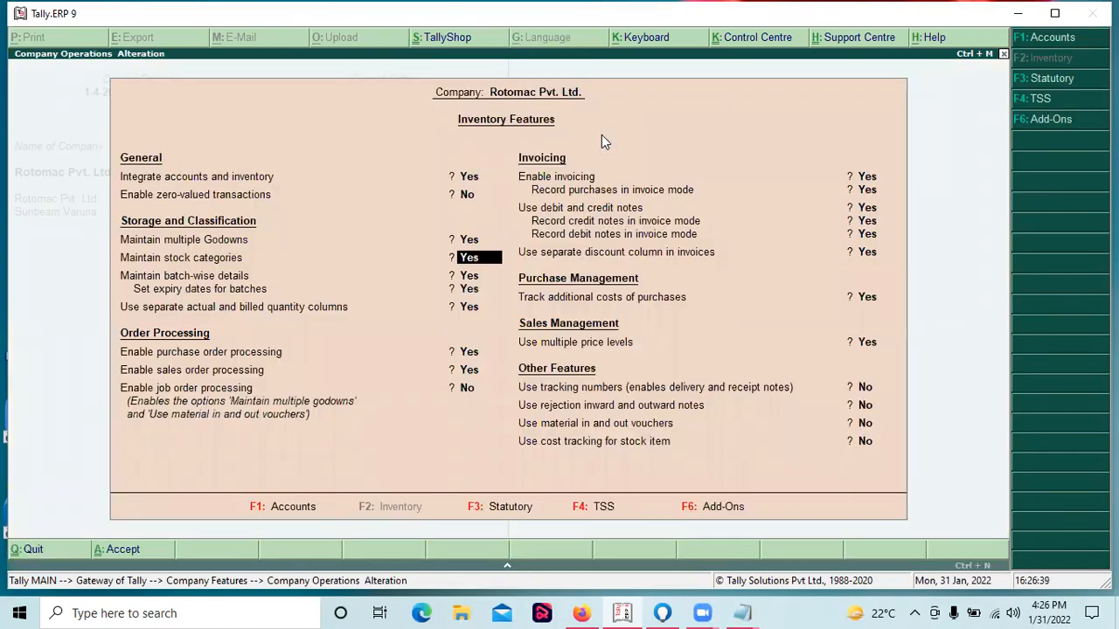
{"action": "key", "text": "Return"}
{"action": "key", "text": "Return"}
{"action": "key", "text": "Return"}
{"action": "key", "text": "Return"}
{"action": "key", "text": "Return"}
{"action": "key", "text": "Return"}
{"action": "key", "text": "Return"}
{"action": "key", "text": "Return"}
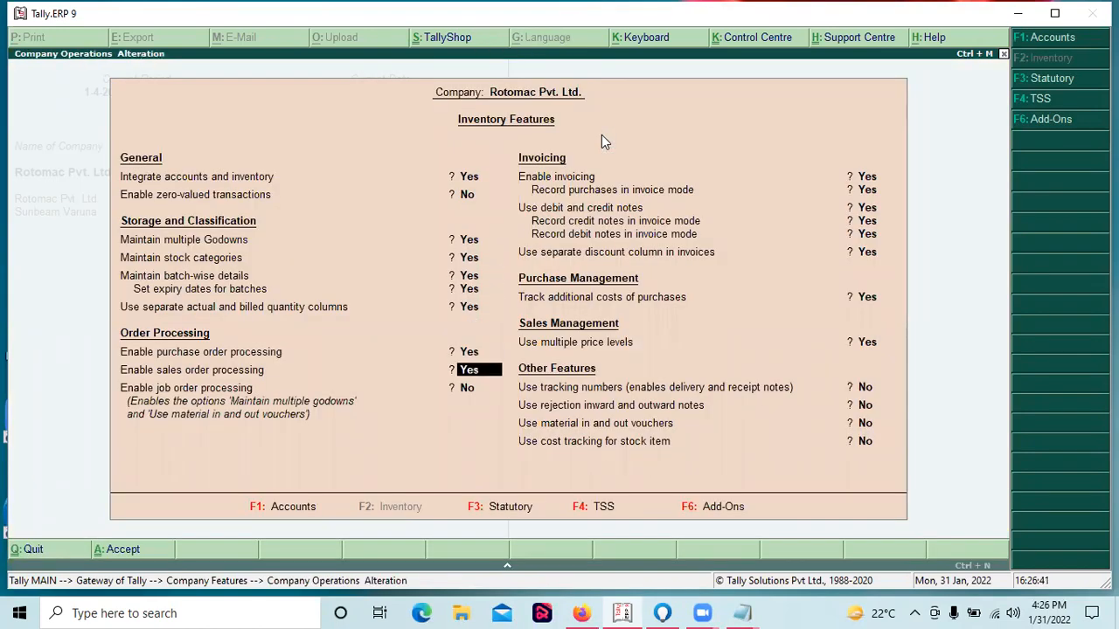
{"action": "key", "text": "Return"}
{"action": "key", "text": "Return"}
{"action": "key", "text": "Return"}
{"action": "key", "text": "Return"}
{"action": "key", "text": "Return"}
{"action": "key", "text": "Return"}
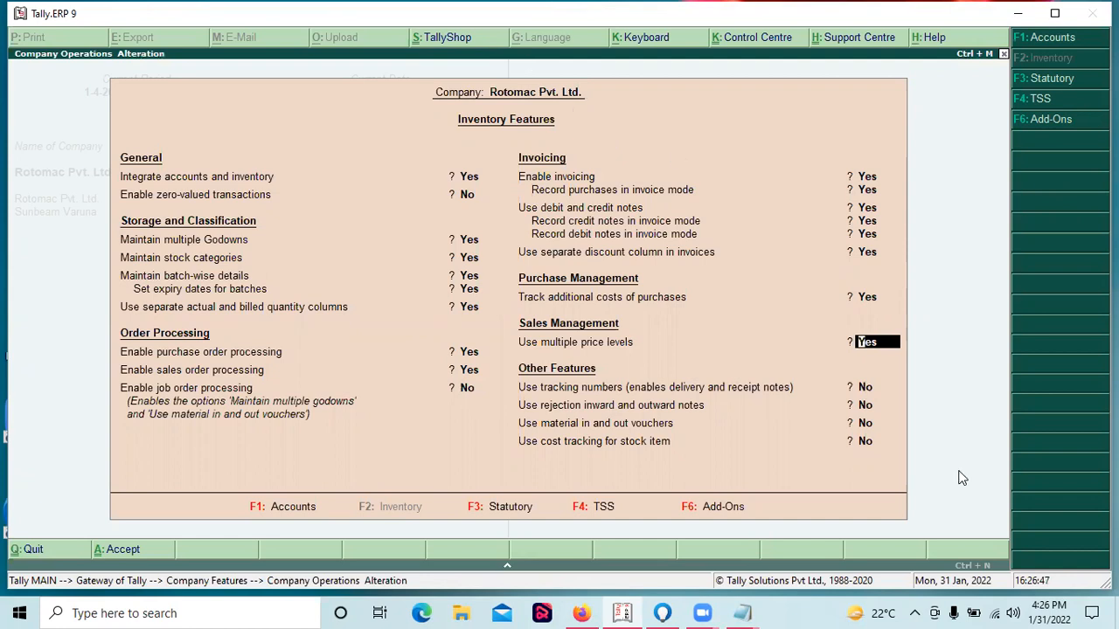
{"action": "key", "text": "Return"}
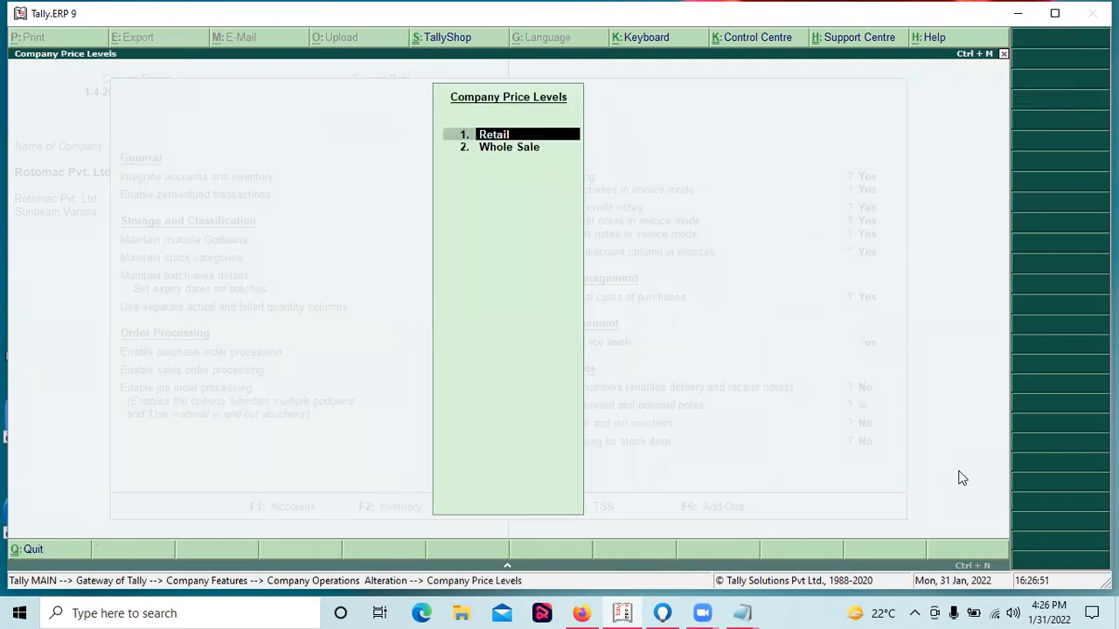
{"action": "key", "text": "Return"}
{"action": "key", "text": "Return"}
{"action": "key", "text": "Return"}
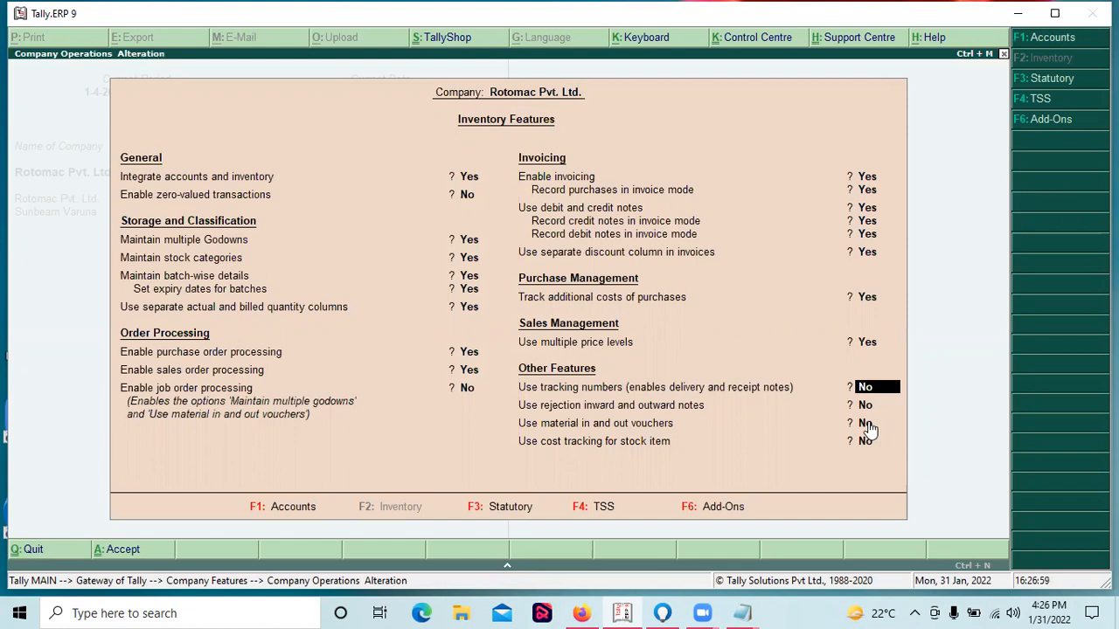
Set "Use tracking numbers" to Yes, accept the inventory features and return to the Gateway of Tally.
{"action": "type", "text": "y"}
{"action": "key", "text": "Return"}
{"action": "key", "text": "Return"}
{"action": "key", "text": "Return"}
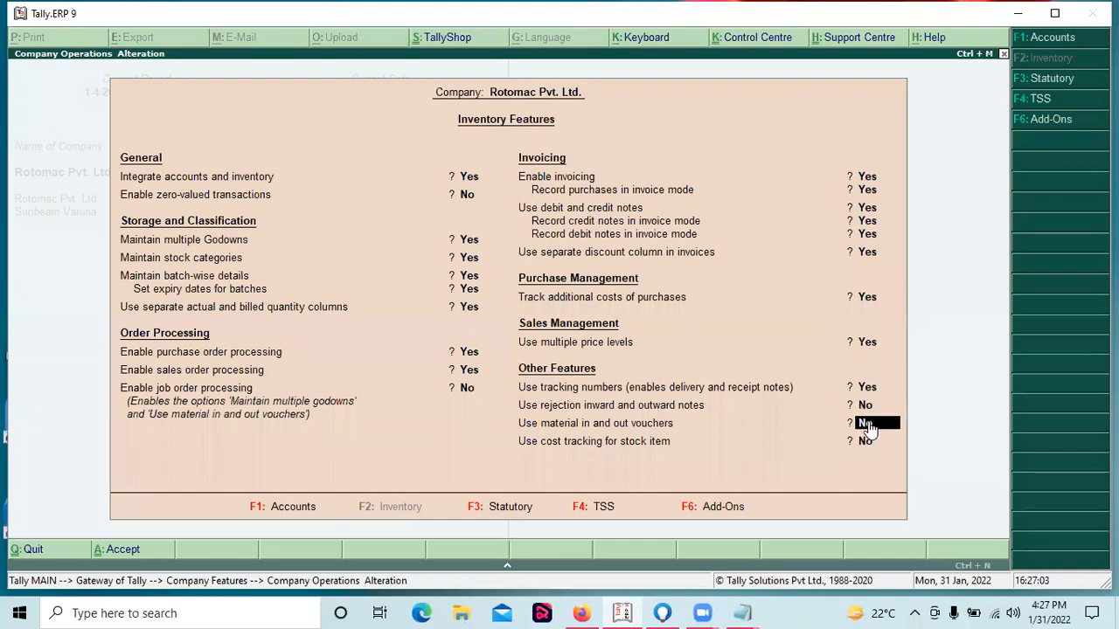
{"action": "key", "text": "Return"}
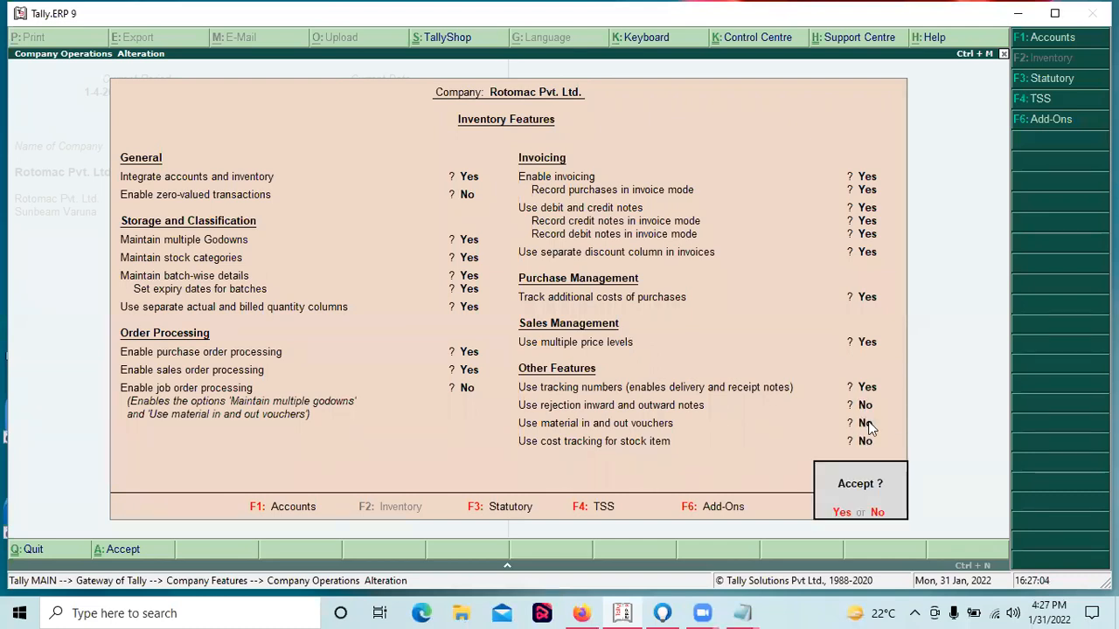
{"action": "key", "text": "Return"}
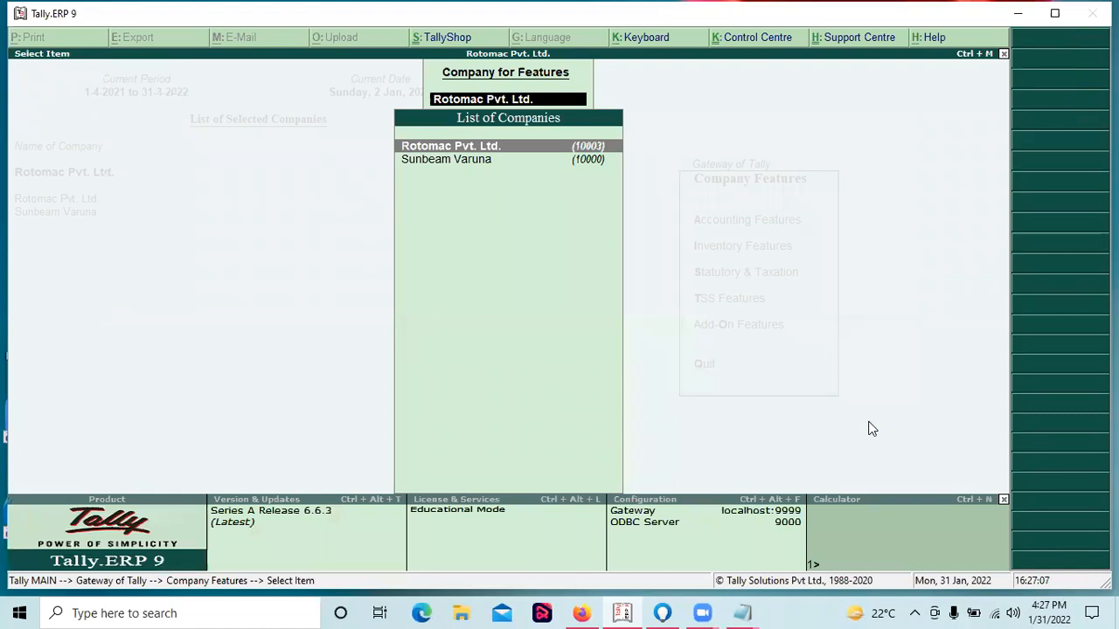
{"action": "key", "text": "Escape"}
{"action": "key", "text": "Escape"}
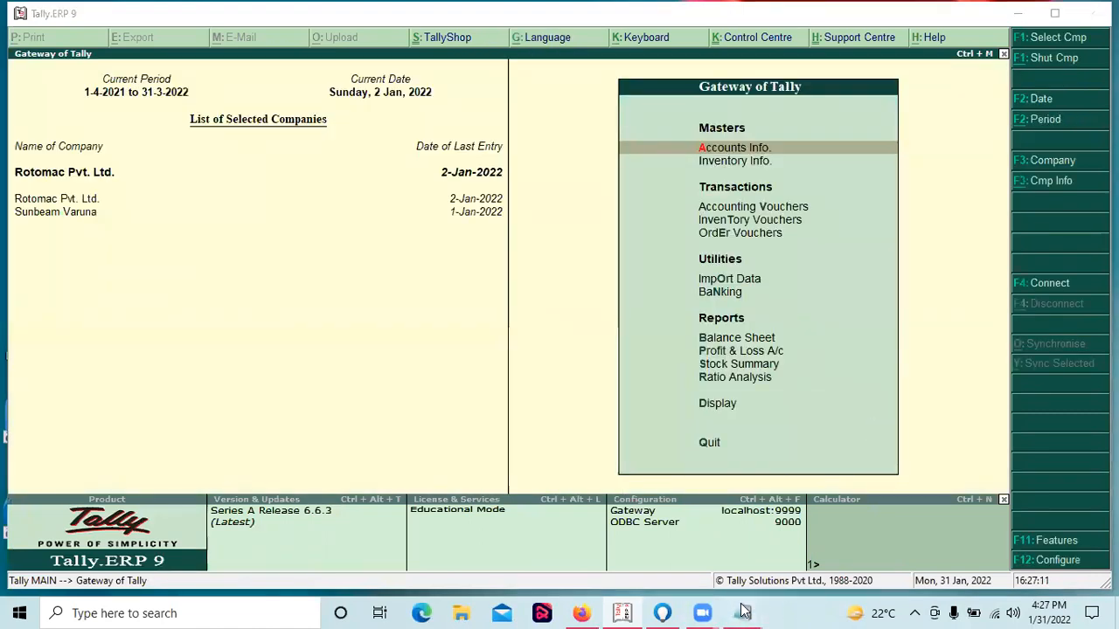
Switch to the price level note in Notepad and close it without saving the changes.
{"action": "mouse_move", "coordinate": [742, 611]}
{"action": "left_click", "coordinate": [830, 590]}
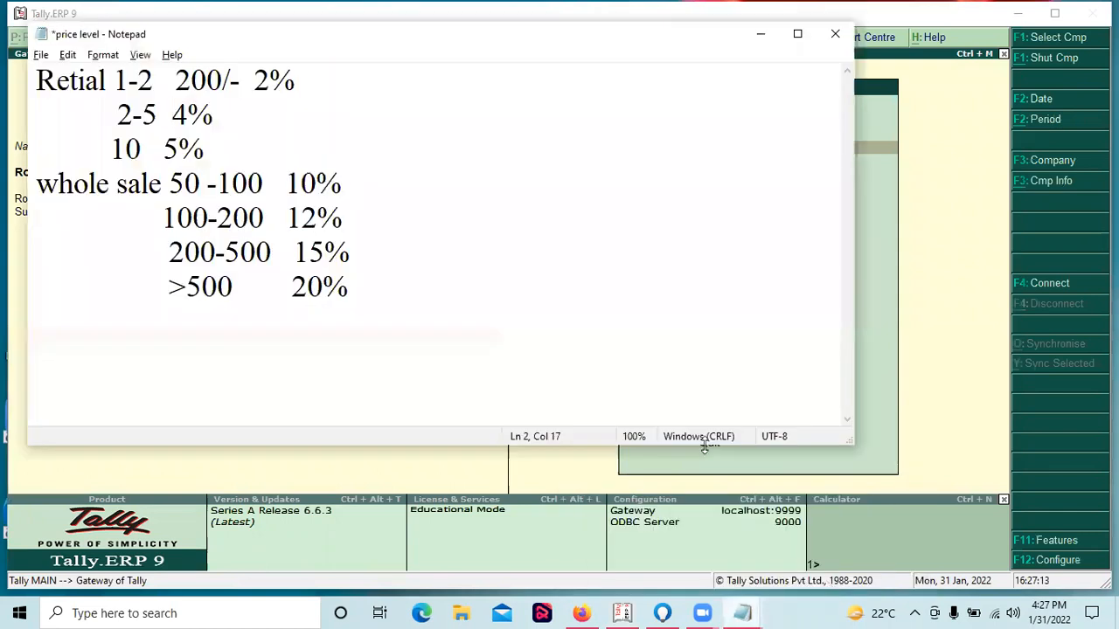
{"action": "key", "text": "alt+F4"}
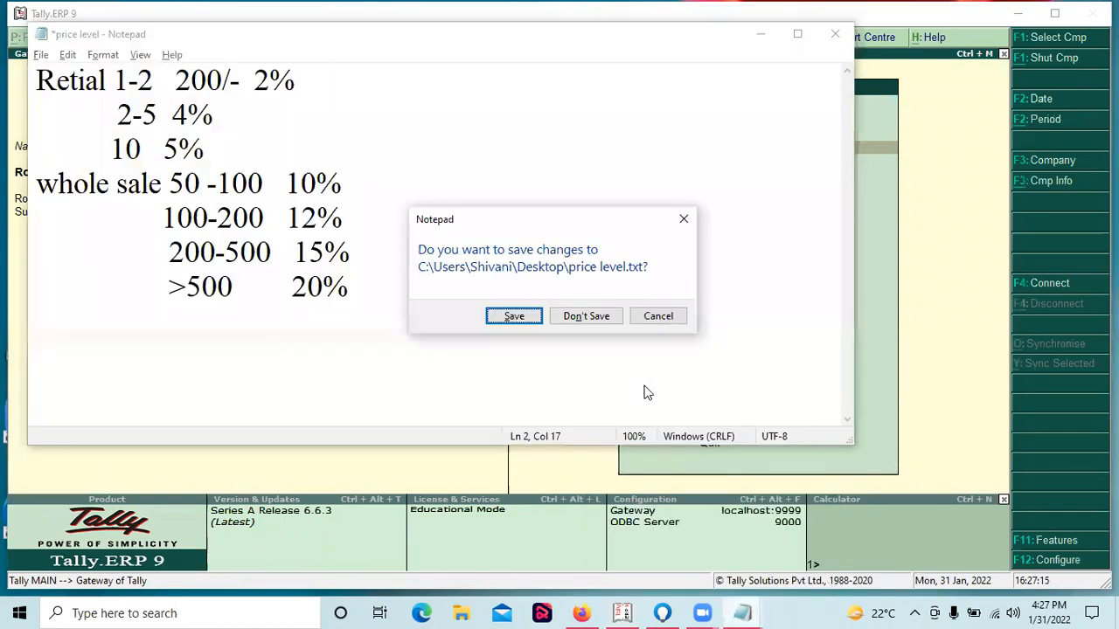
{"action": "left_click", "coordinate": [590, 316]}
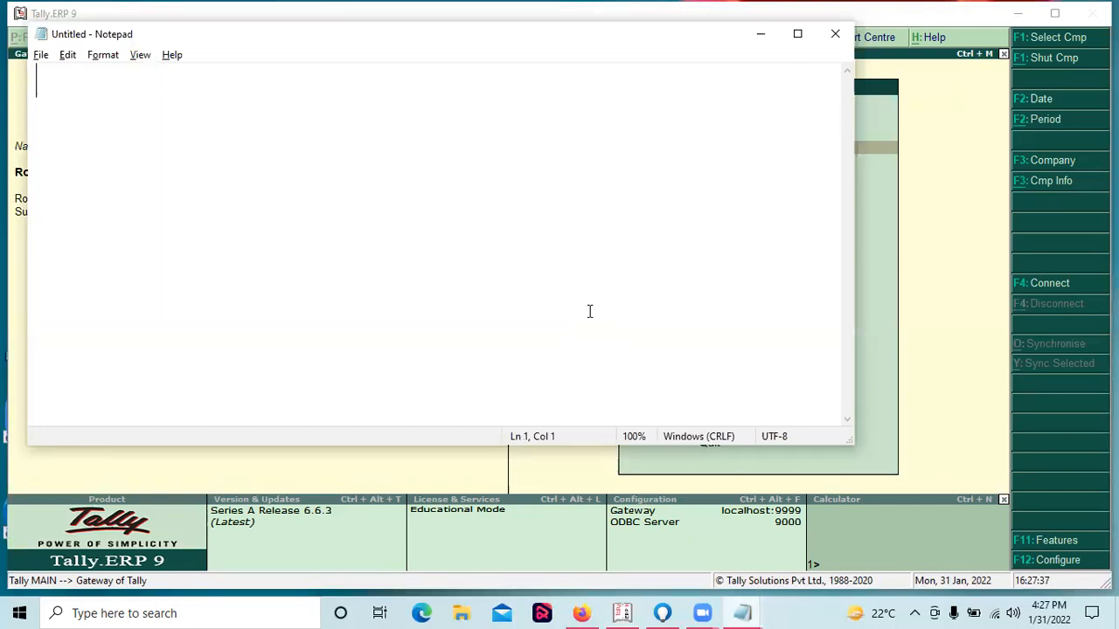
In a blank Notepad note, write "10 pcs." and, on the following line, "goods delivered but bills not made".
{"action": "type", "text": "10 pcs."}
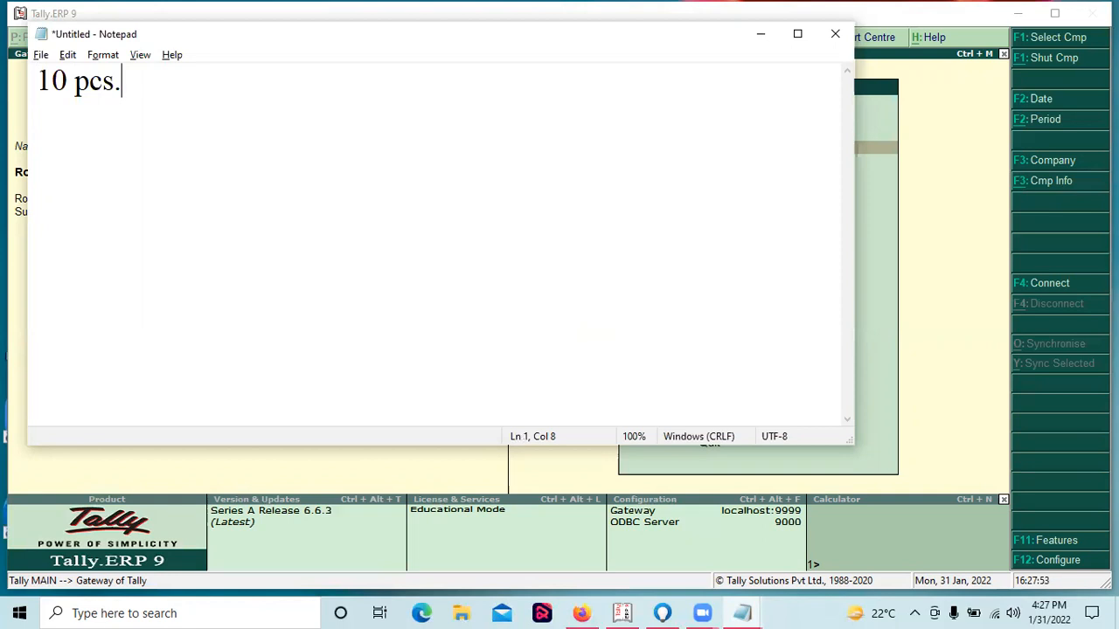
{"action": "key", "text": "Return"}
{"action": "type", "text": "goods de"}
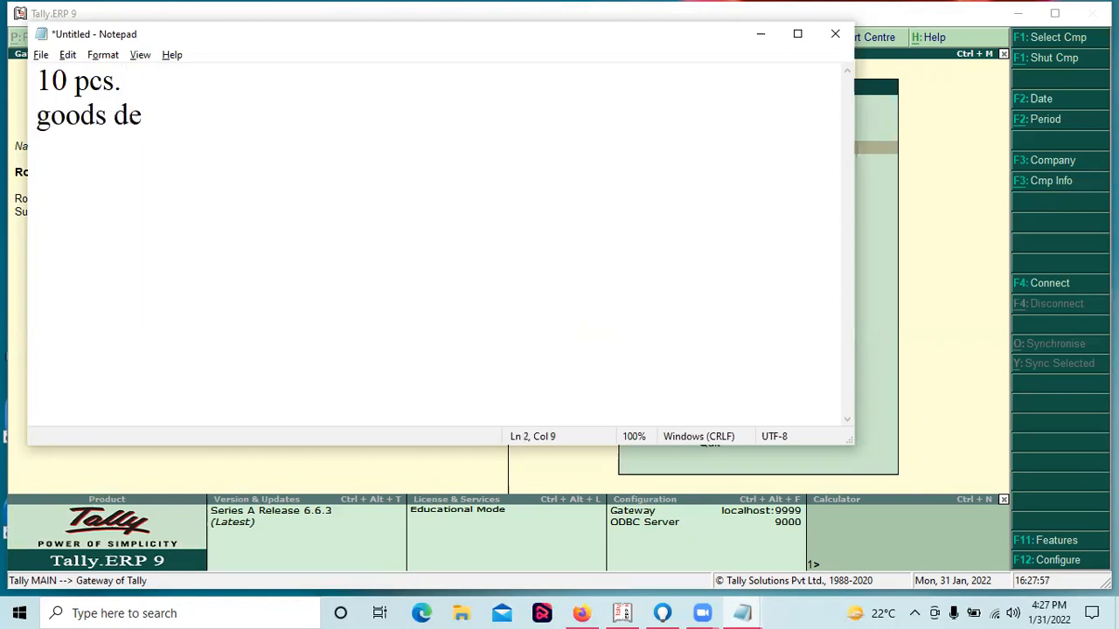
{"action": "type", "text": "le\\"}
{"action": "key", "text": "BackSpace"}
{"action": "key", "text": "BackSpace"}
{"action": "type", "text": "ivered "}
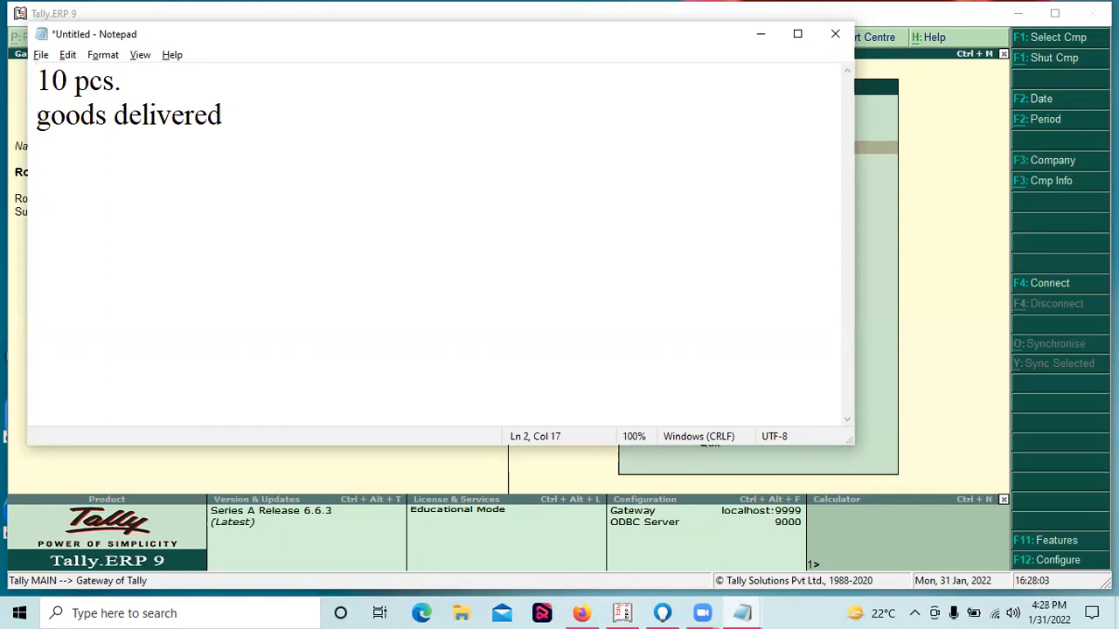
{"action": "type", "text": "byut\\"}
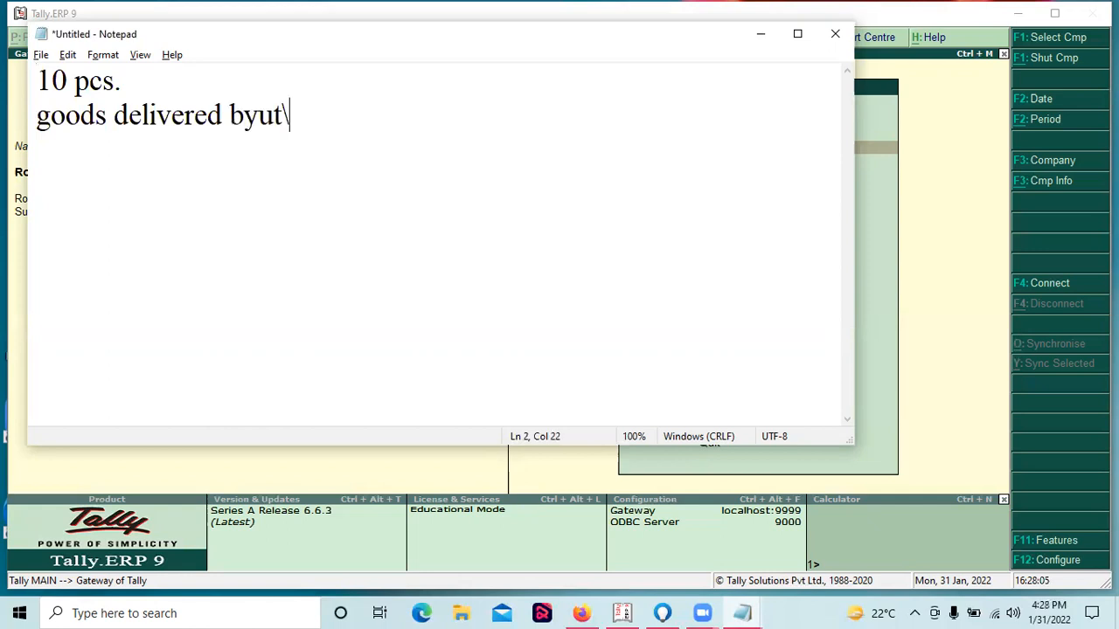
{"action": "key", "text": "BackSpace"}
{"action": "key", "text": "BackSpace"}
{"action": "key", "text": "BackSpace"}
{"action": "key", "text": "BackSpace"}
{"action": "type", "text": "ut "}
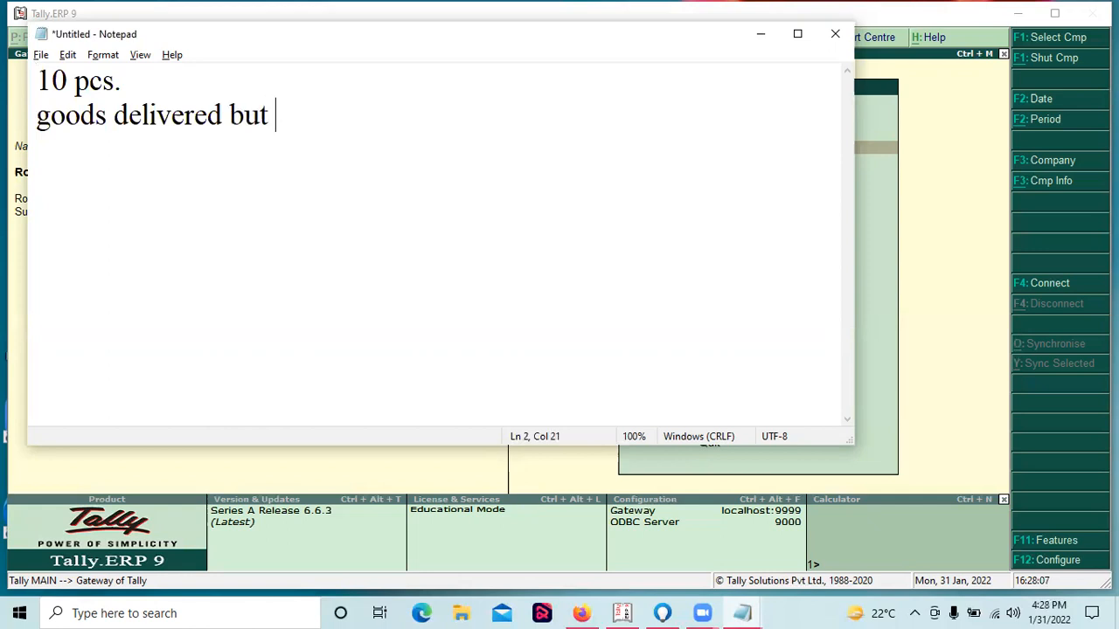
{"action": "type", "text": "bills n"}
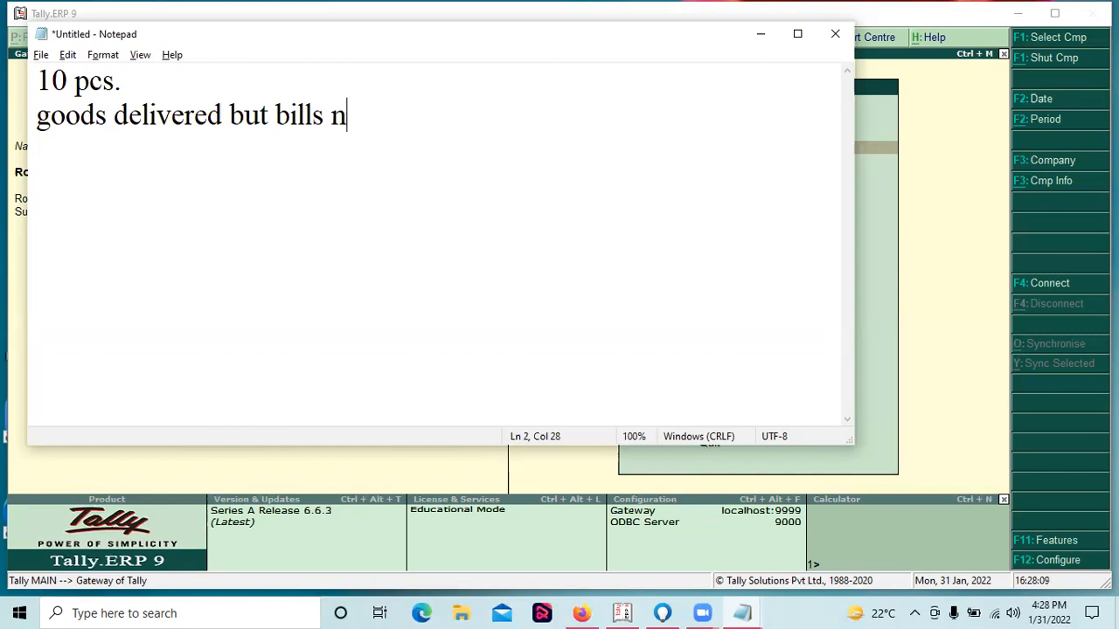
{"action": "type", "text": "ot m"}
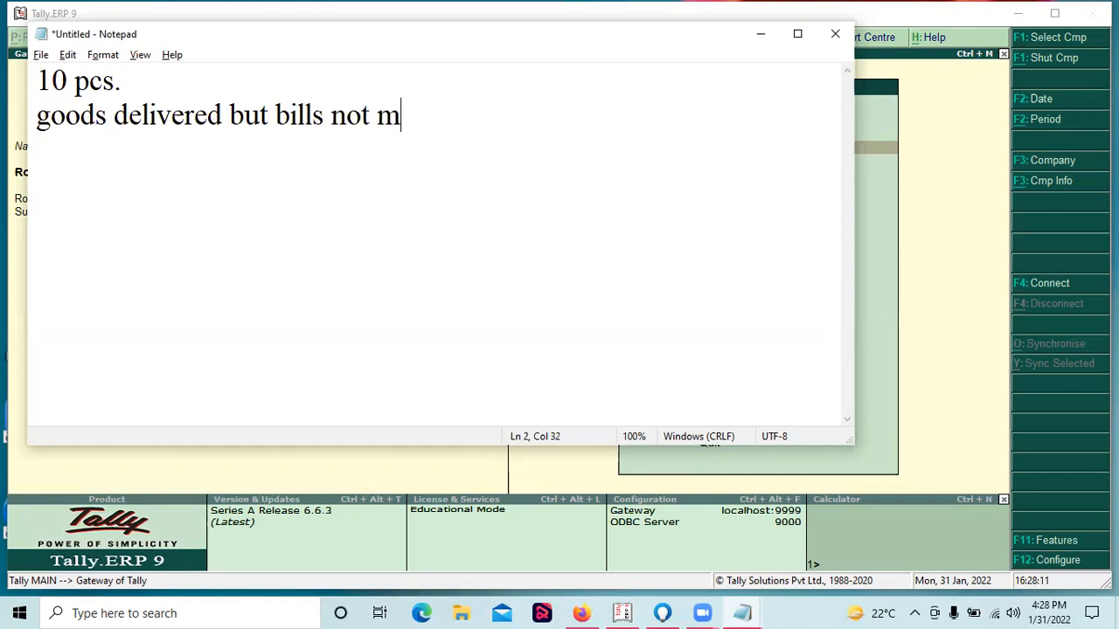
{"action": "type", "text": "ade"}
{"action": "key", "text": "Return"}
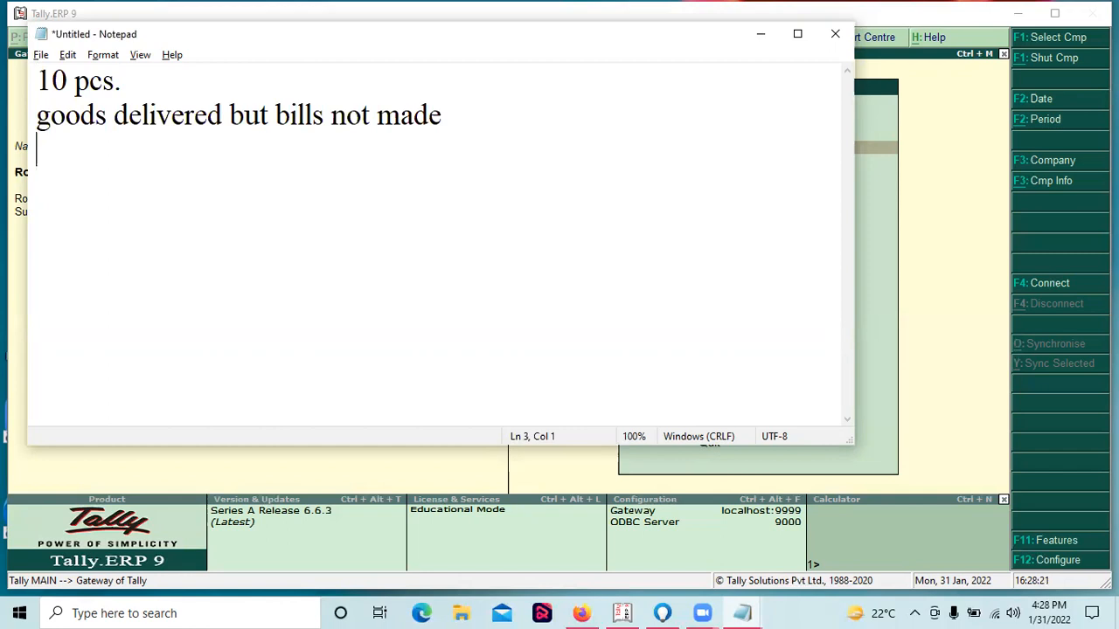
Add the line "bills recieved but goods not delivered" below the goods delivered statement.
{"action": "type", "text": "bills"}
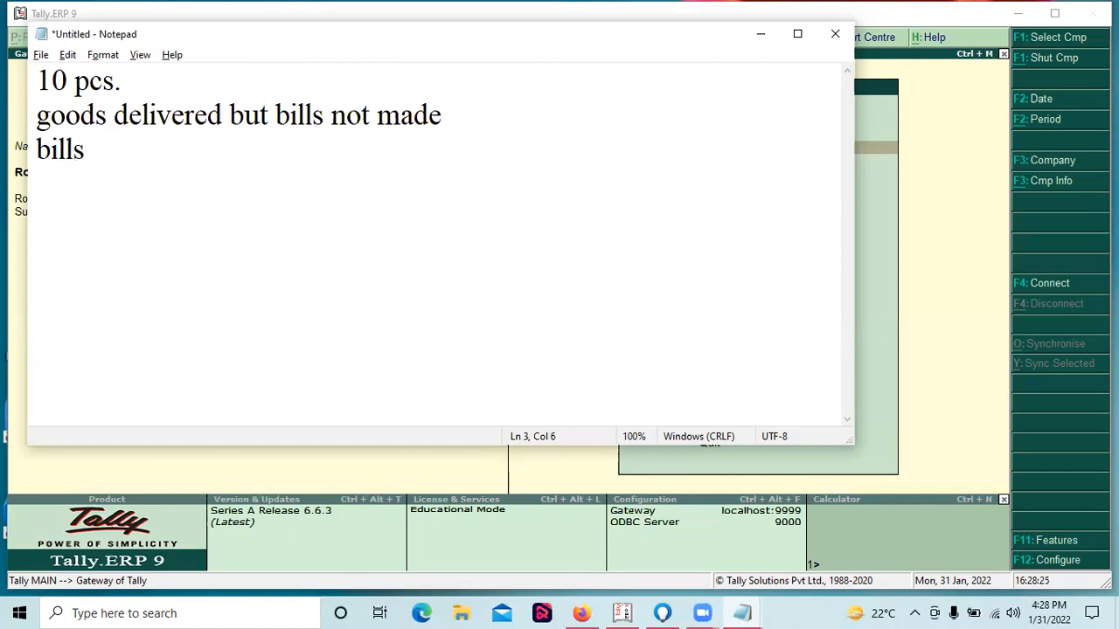
{"action": "type", "text": " reciev"}
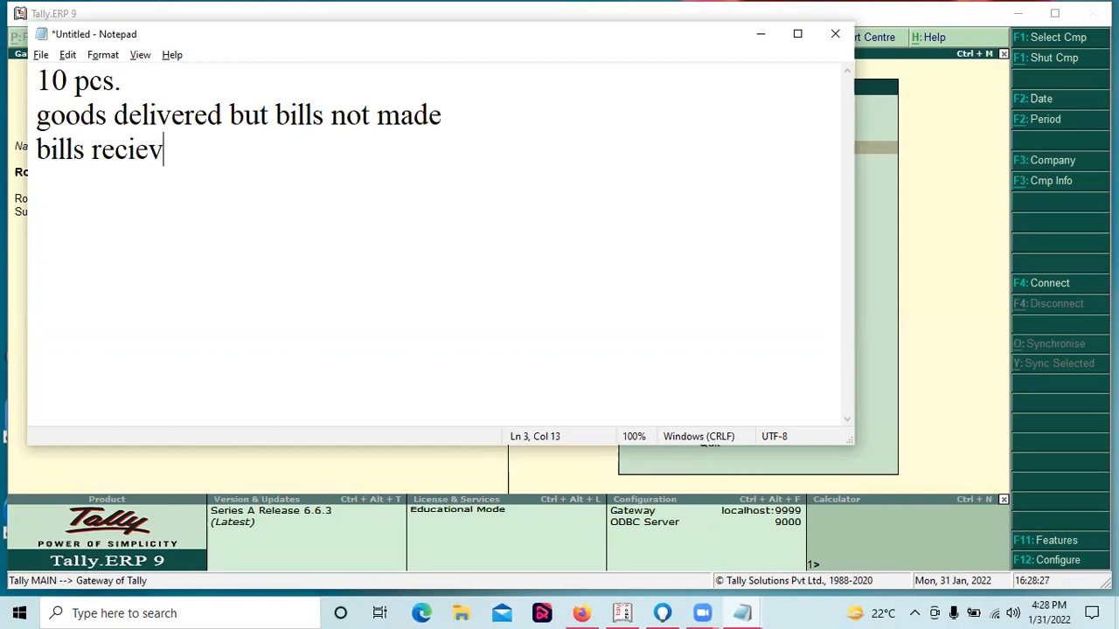
{"action": "type", "text": "ed but g"}
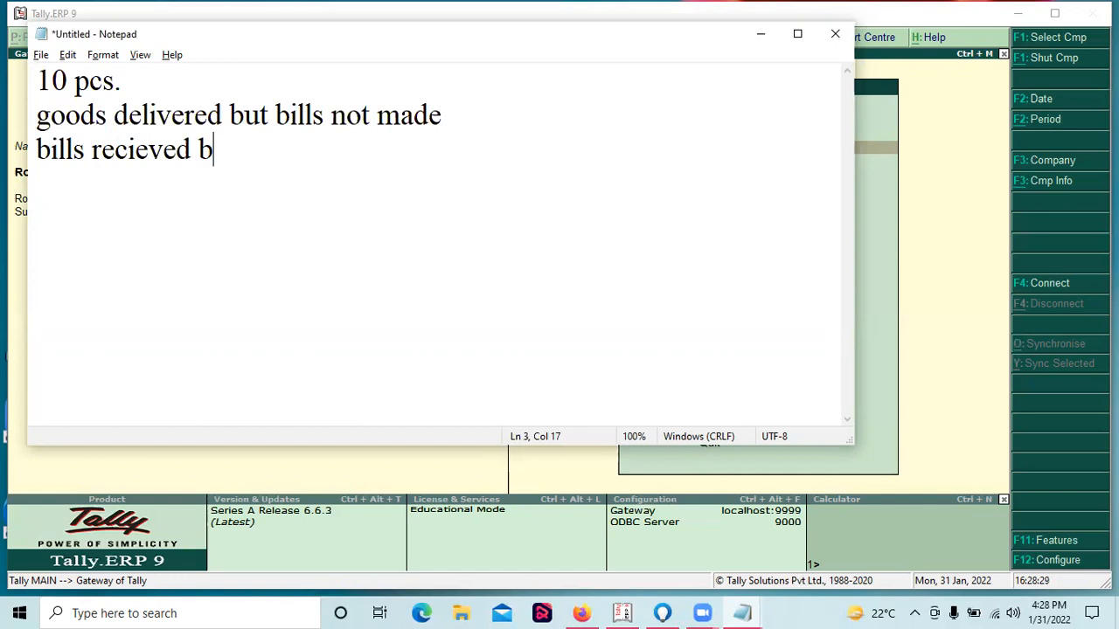
{"action": "type", "text": "s"}
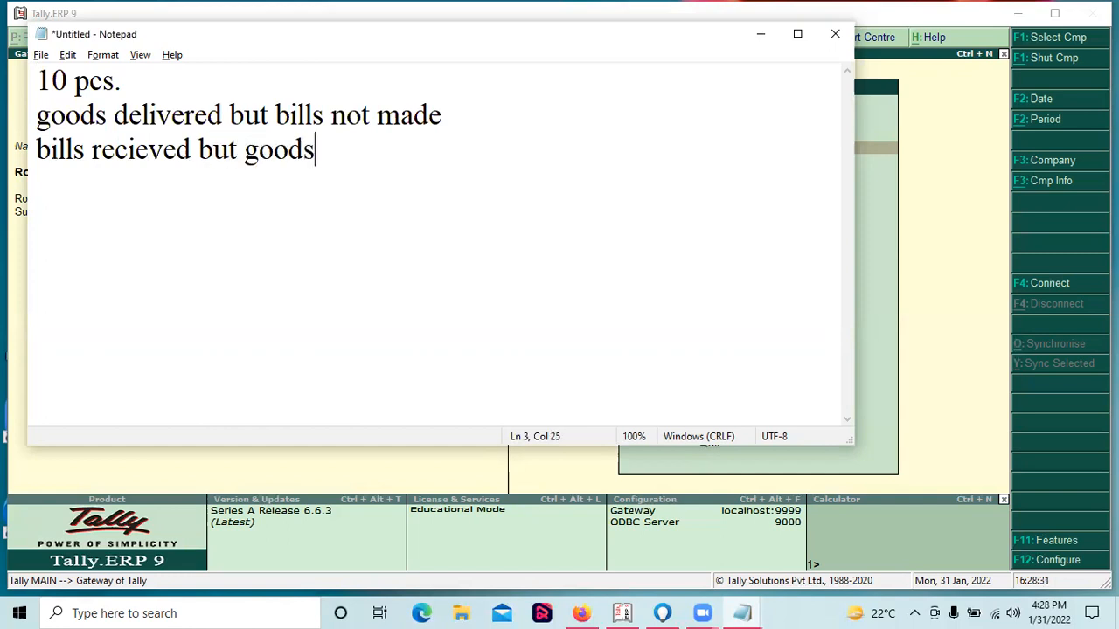
{"action": "type", "text": " not delivered"}
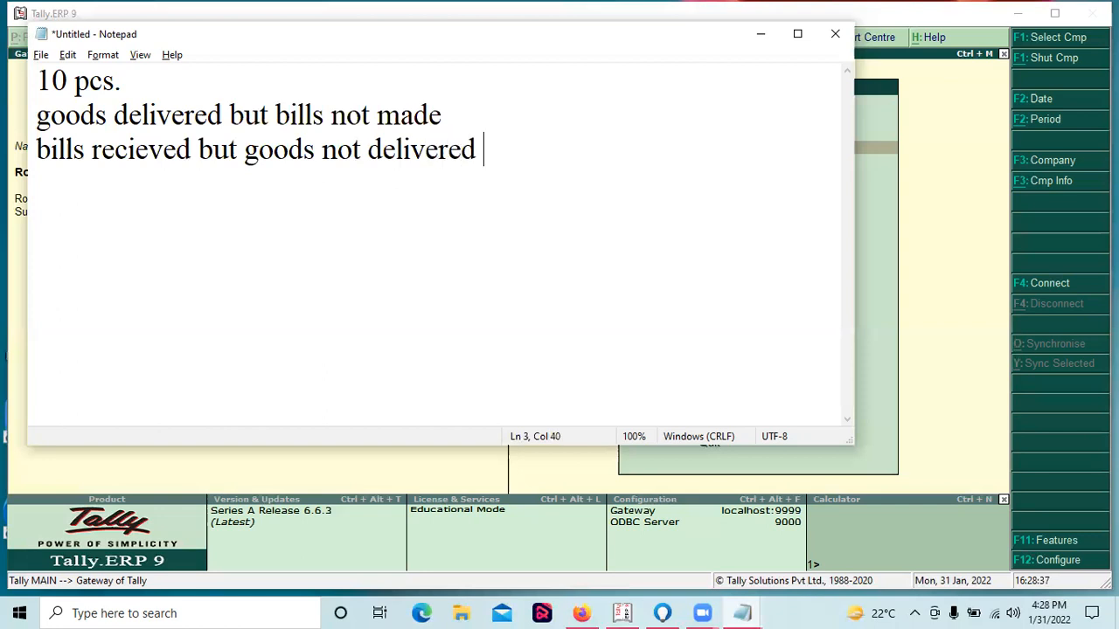
Insert the heading "In Purchase" on its own line between "10 pcs." and the goods delivered statement.
{"action": "key", "text": "Up"}
{"action": "key", "text": "Left"}
{"action": "key", "text": "Left"}
{"action": "key", "text": "Left"}
{"action": "key", "text": "Left"}
{"action": "key", "text": "Left"}
{"action": "key", "text": "Left"}
{"action": "key", "text": "Left"}
{"action": "key", "text": "Left"}
{"action": "key", "text": "Left"}
{"action": "key", "text": "Left"}
{"action": "key", "text": "Left"}
{"action": "key", "text": "Left"}
{"action": "key", "text": "Left"}
{"action": "key", "text": "Left"}
{"action": "key", "text": "Left"}
{"action": "key", "text": "Left"}
{"action": "key", "text": "Left"}
{"action": "key", "text": "Left"}
{"action": "key", "text": "Left"}
{"action": "key", "text": "Left"}
{"action": "key", "text": "Left"}
{"action": "key", "text": "Return"}
{"action": "key", "text": "Up"}
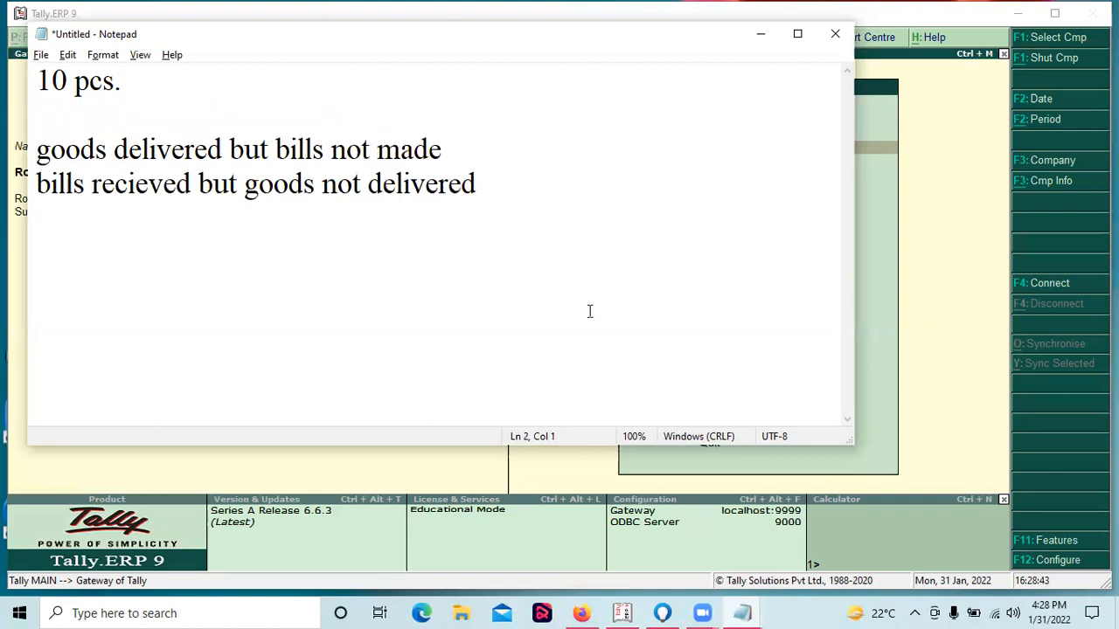
{"action": "type", "text": "Purchase"}
{"action": "key", "text": "BackSpace"}
{"action": "key", "text": "Up"}
{"action": "left_click", "coordinate": [37, 115]}
{"action": "type", "text": "In"}
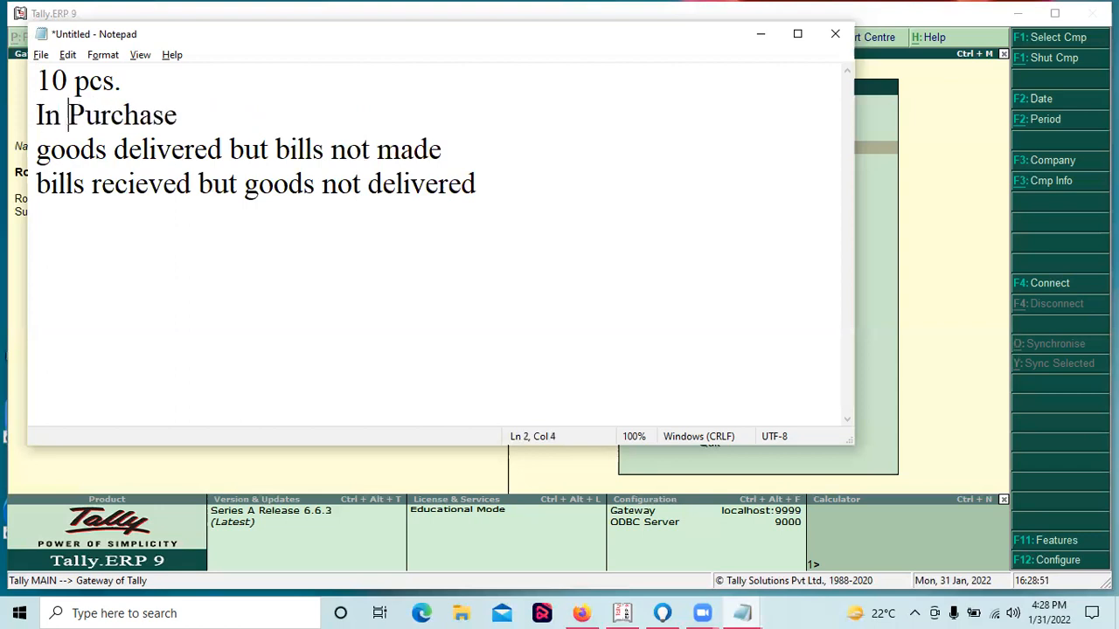
Number the goods delivered statement with "1)" and capitalize its first word to "Goods".
{"action": "key", "text": "Down"}
{"action": "key", "text": "Left"}
{"action": "key", "text": "Left"}
{"action": "type", "text": "1"}
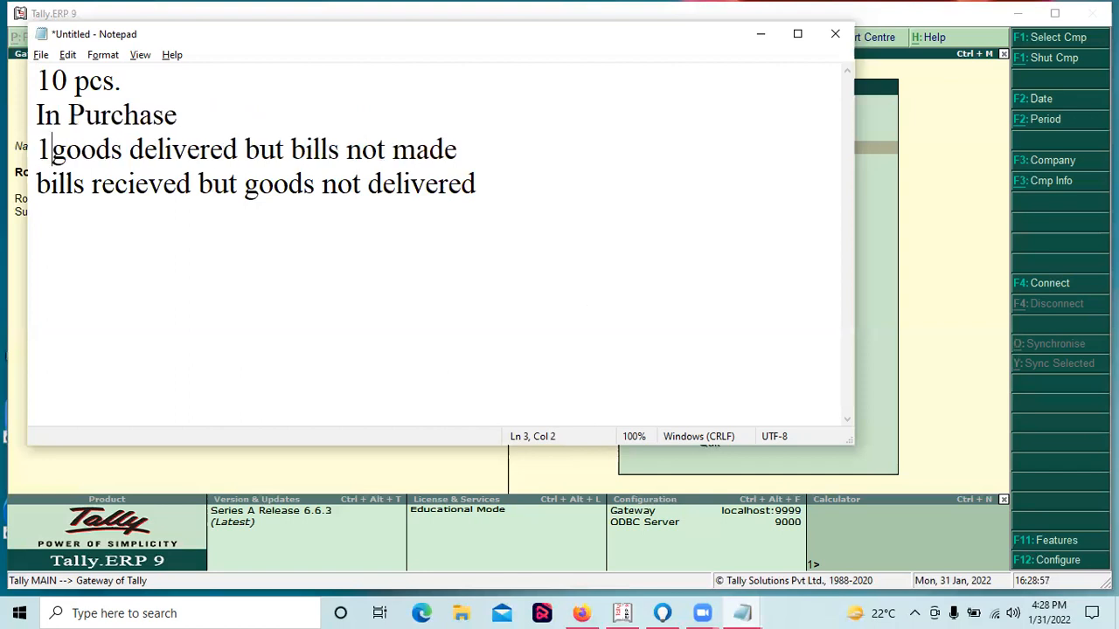
{"action": "type", "text": ")"}
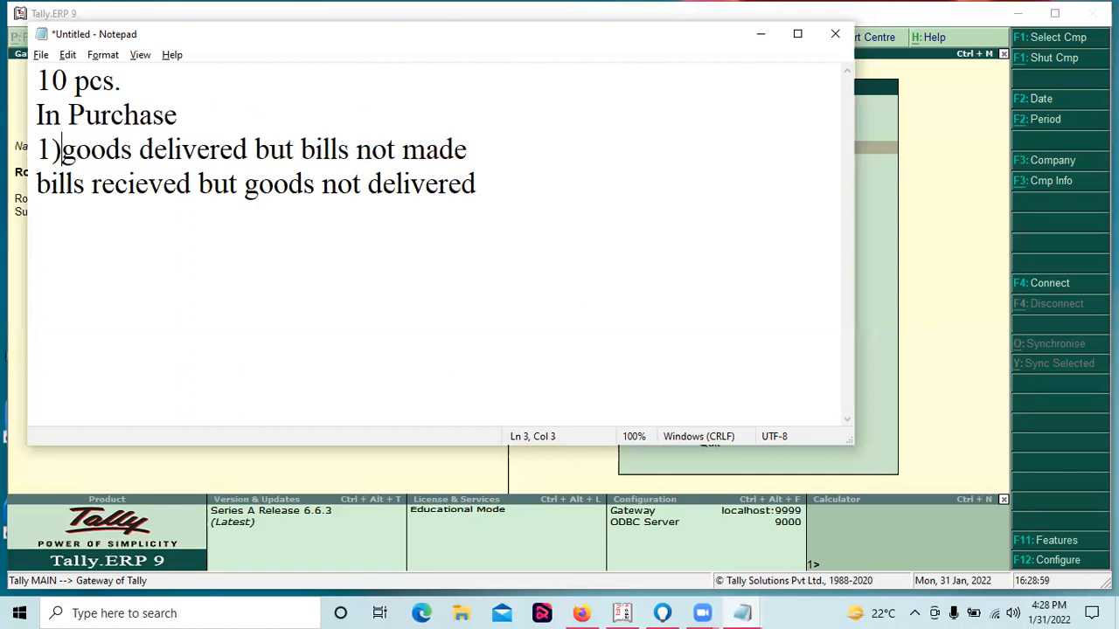
{"action": "key", "text": "Right"}
{"action": "key", "text": "Right"}
{"action": "key", "text": "Left"}
{"action": "key", "text": "BackSpace"}
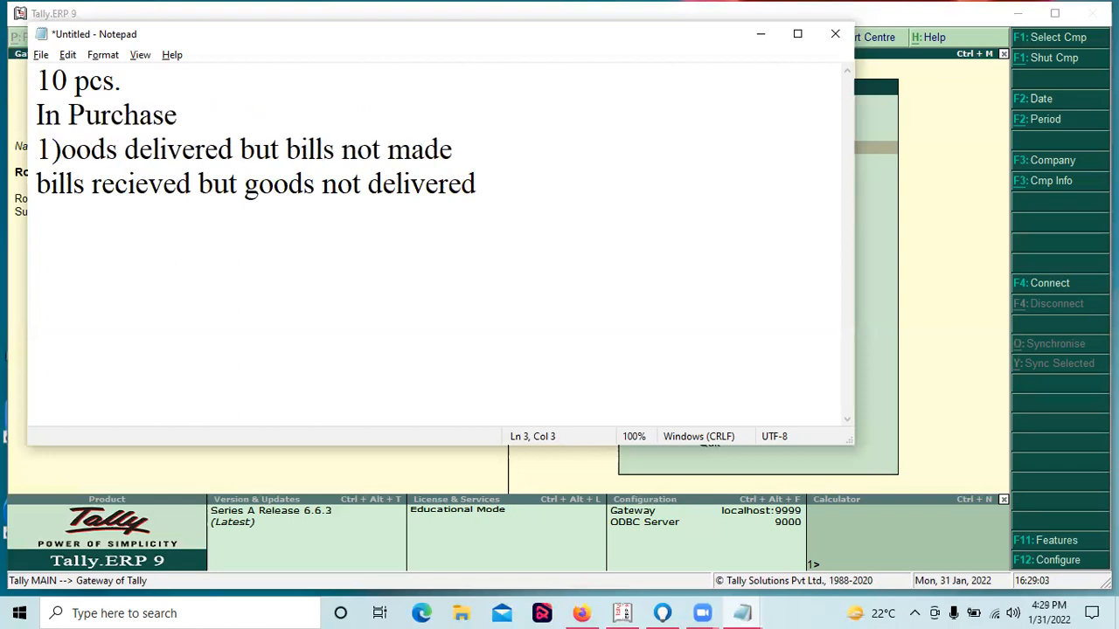
{"action": "type", "text": "G"}
Number the bills recieved statement with "2)" and capitalize its first word to "Bills".
{"action": "key", "text": "Down"}
{"action": "key", "text": "Left"}
{"action": "key", "text": "Left"}
{"action": "key", "text": "Left"}
{"action": "key", "text": "Left"}
{"action": "key", "text": "Left"}
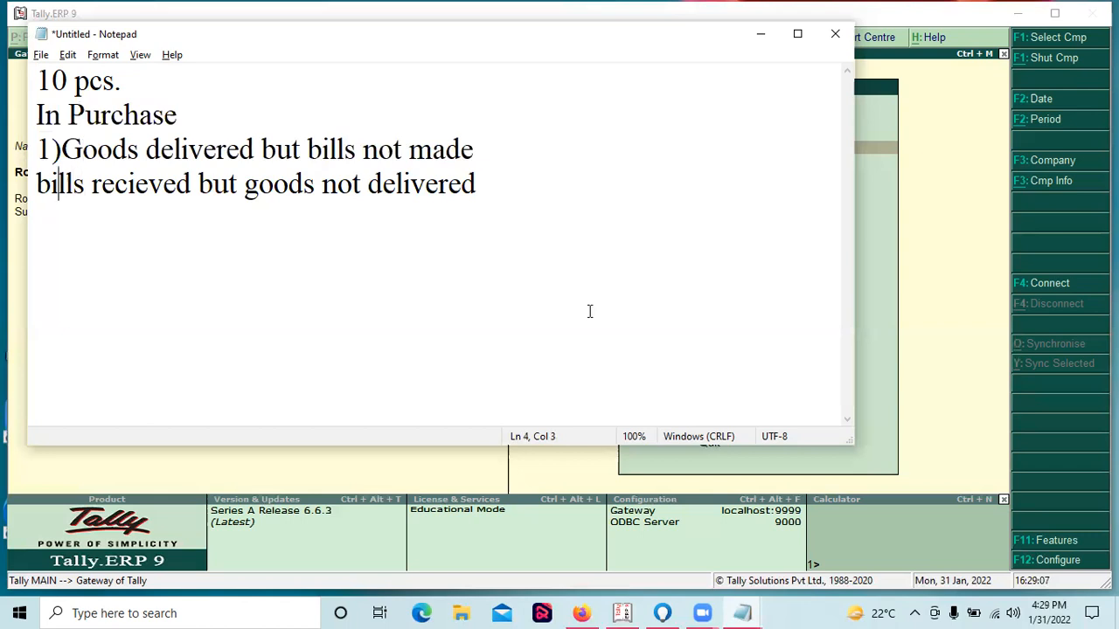
{"action": "type", "text": "2"}
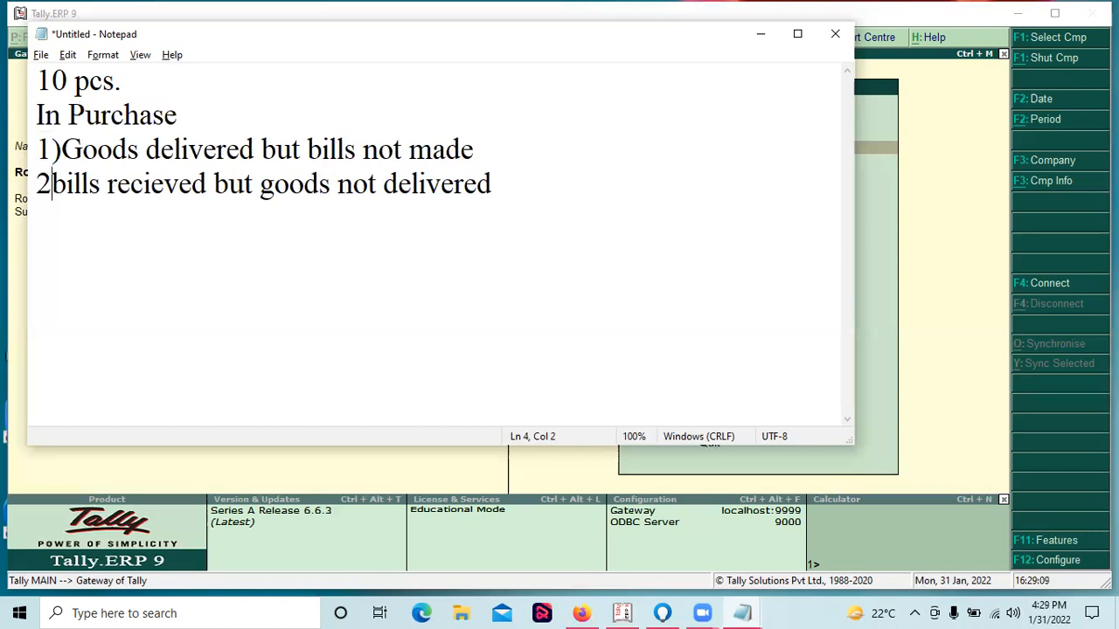
{"action": "type", "text": ")"}
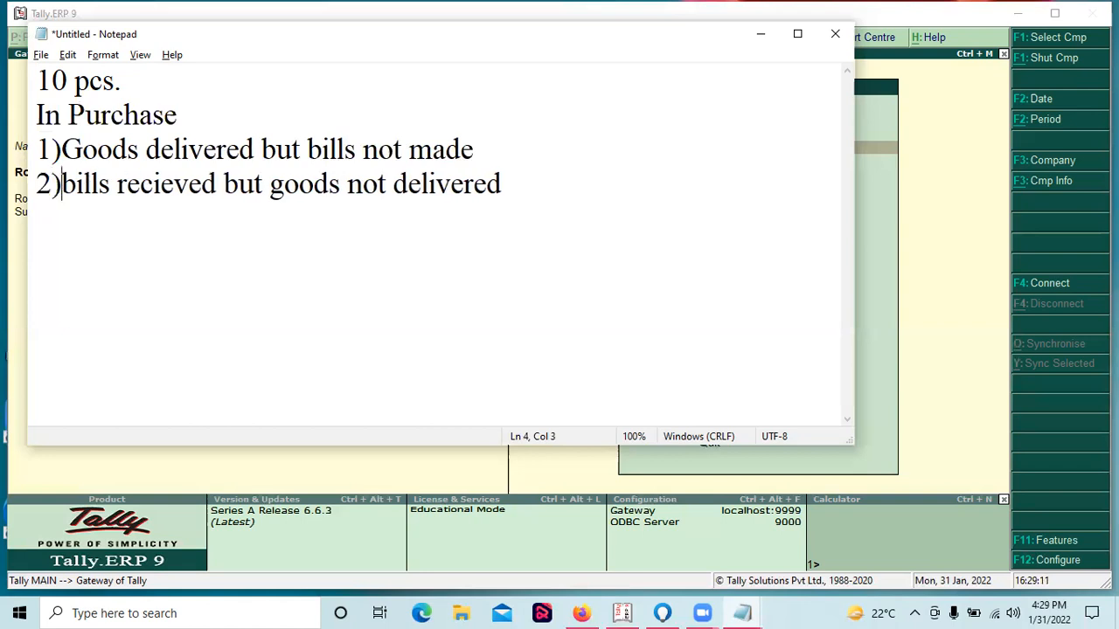
{"action": "key", "text": "Delete"}
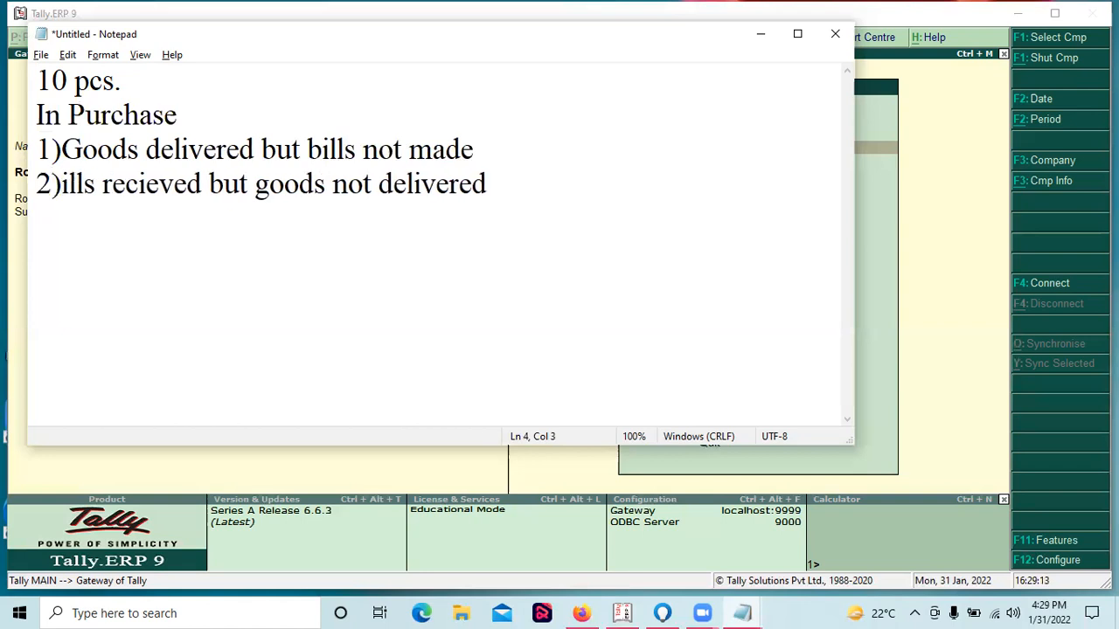
{"action": "type", "text": "B"}
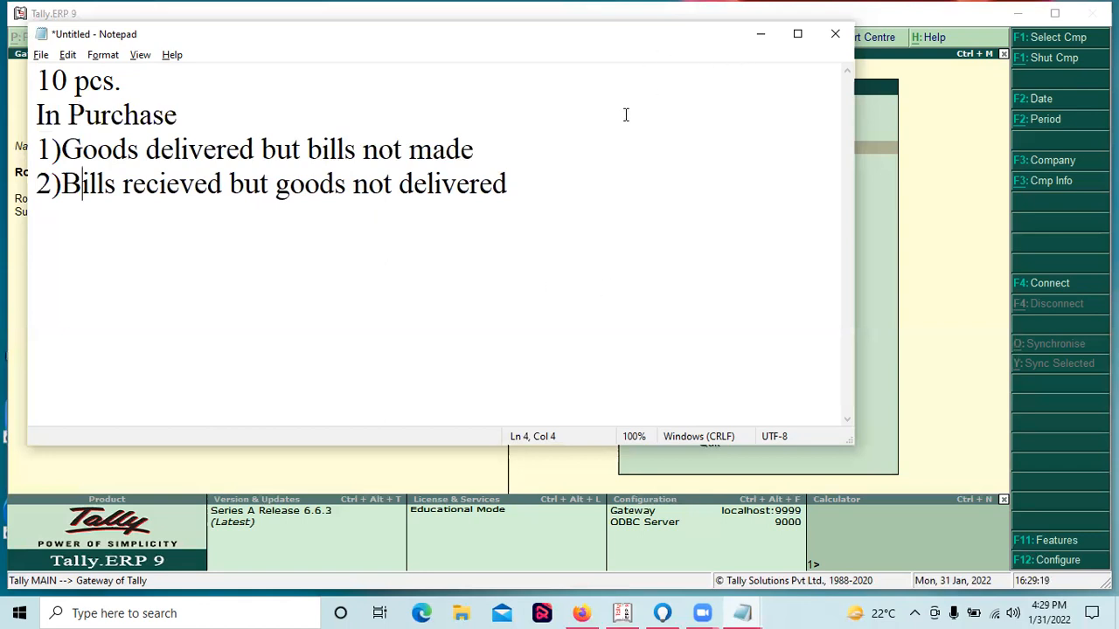
Append "-Recept Note" to the first numbered statement and " - Purchase" to the second.
{"action": "left_click", "coordinate": [512, 140]}
{"action": "type", "text": "-Recept Note"}
{"action": "key", "text": "Down"}
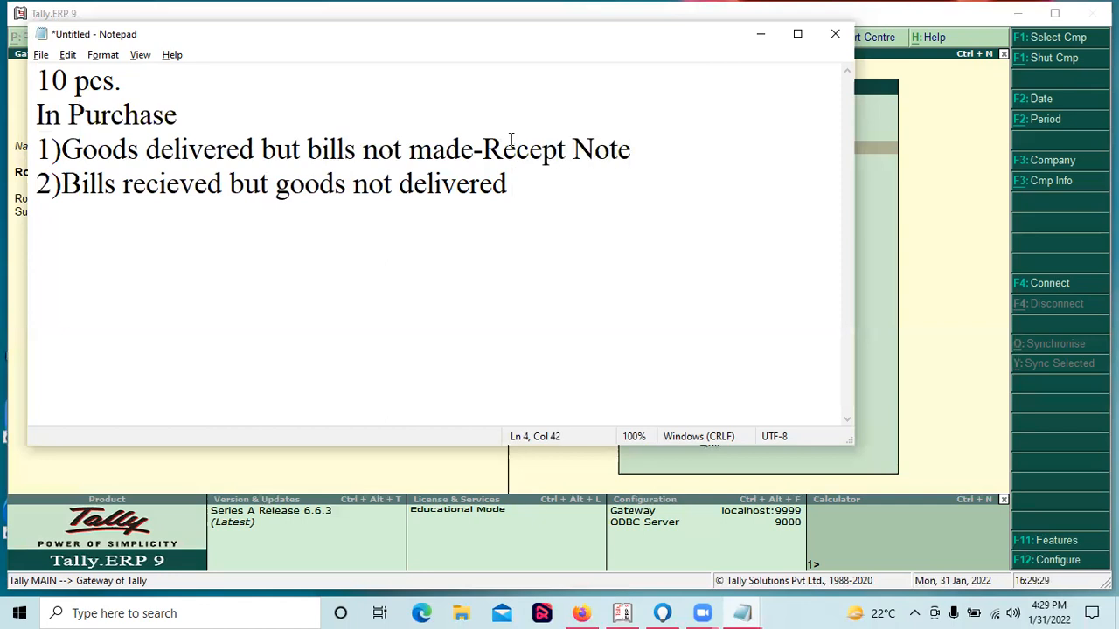
{"action": "type", "text": "-"}
{"action": "type", "text": "Purchase"}
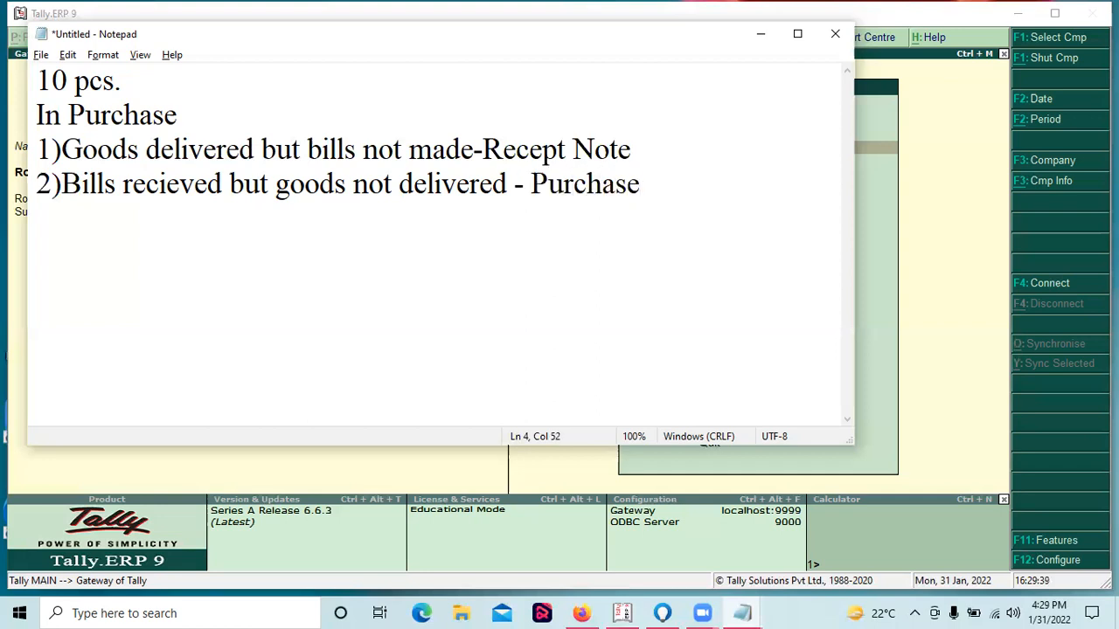
Add the line "With Tracking Number" below the second numbered statement.
{"action": "key", "text": "Return"}
{"action": "type", "text": "With T"}
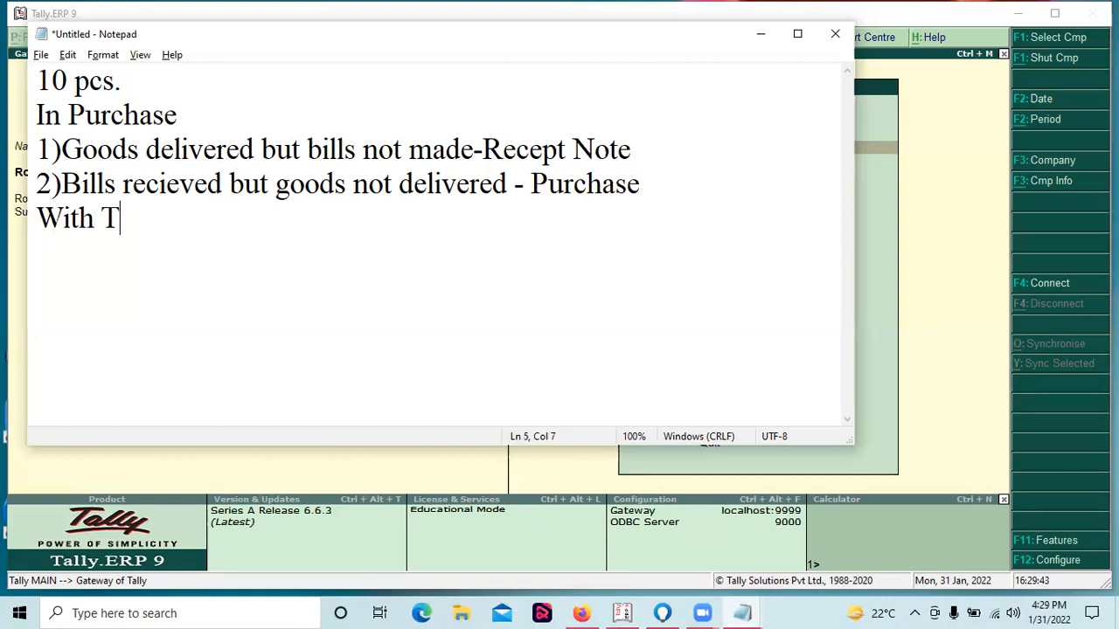
{"action": "type", "text": "racking "}
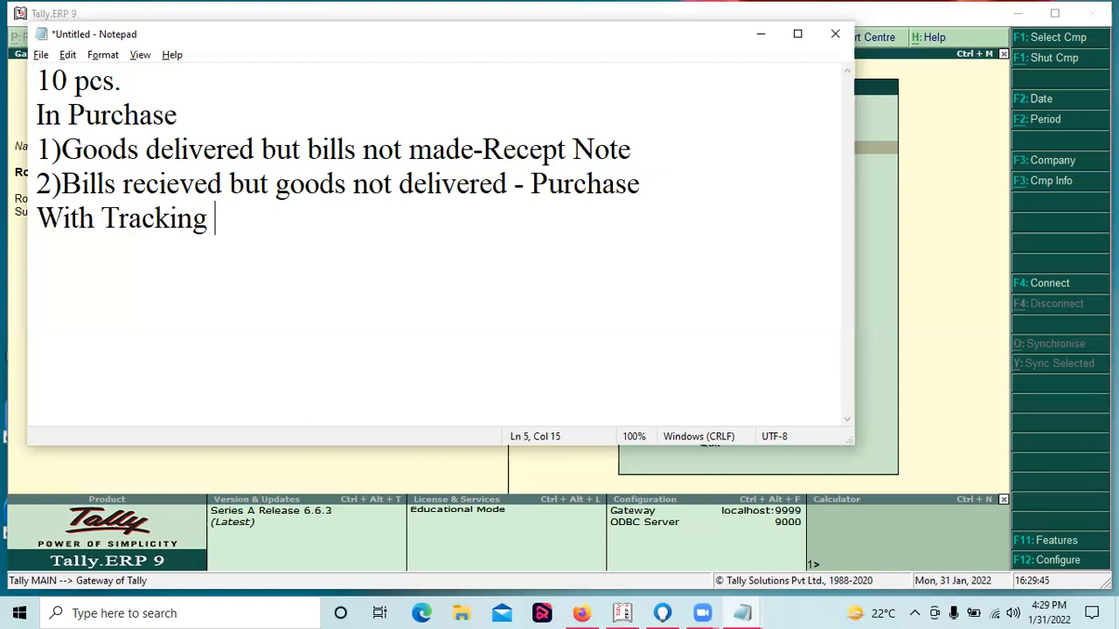
{"action": "type", "text": "Number"}
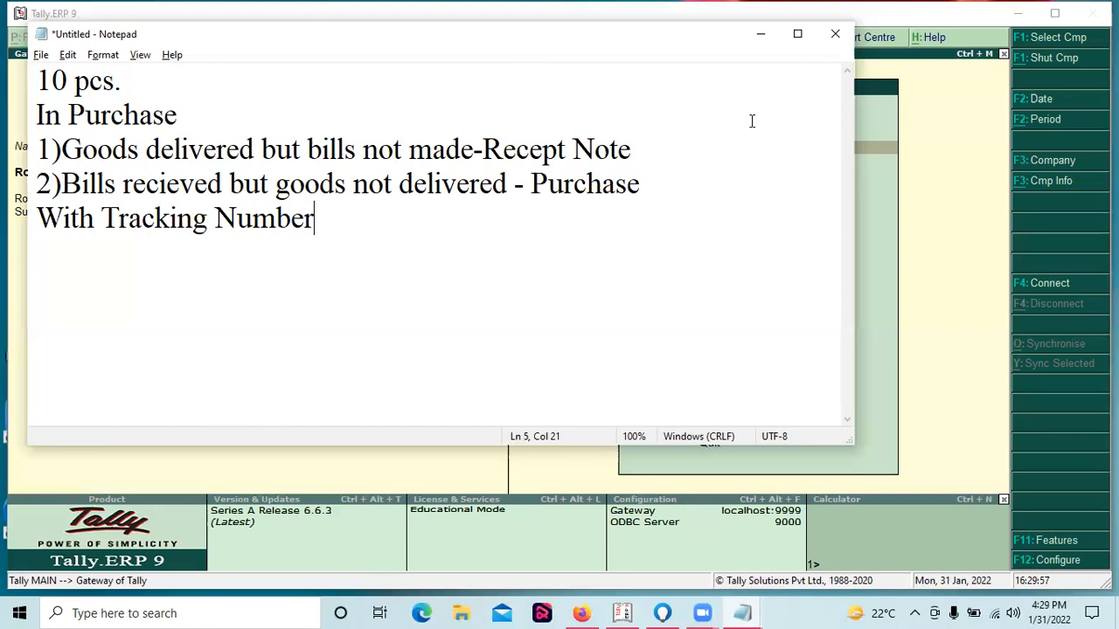
Switch to Tally.ERP 9, review the Inventory Features of Rotomac Pvt. Ltd. through to the tracking numbers option, and accept them without changes.
{"action": "left_click", "coordinate": [758, 40]}
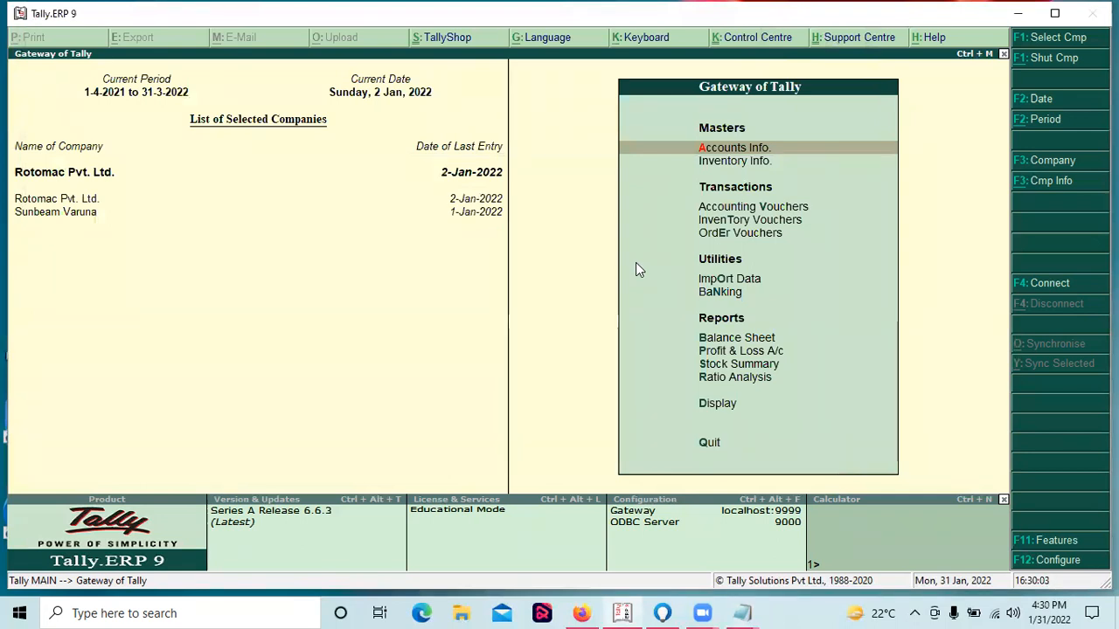
{"action": "key", "text": "F11"}
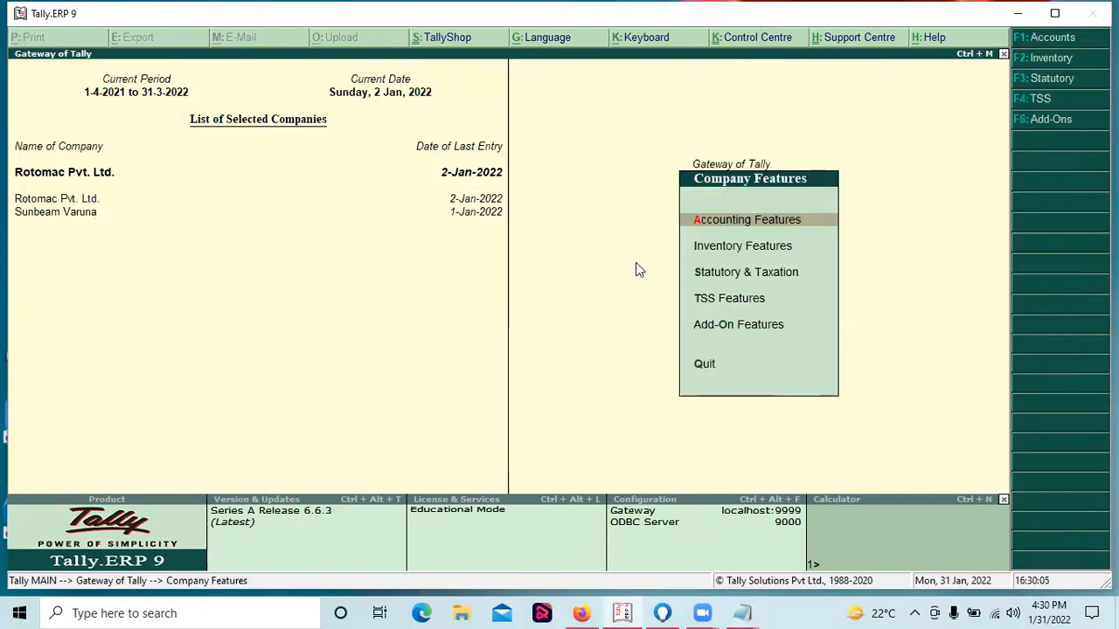
{"action": "key", "text": "Down"}
{"action": "key", "text": "Return"}
{"action": "key", "text": "Return"}
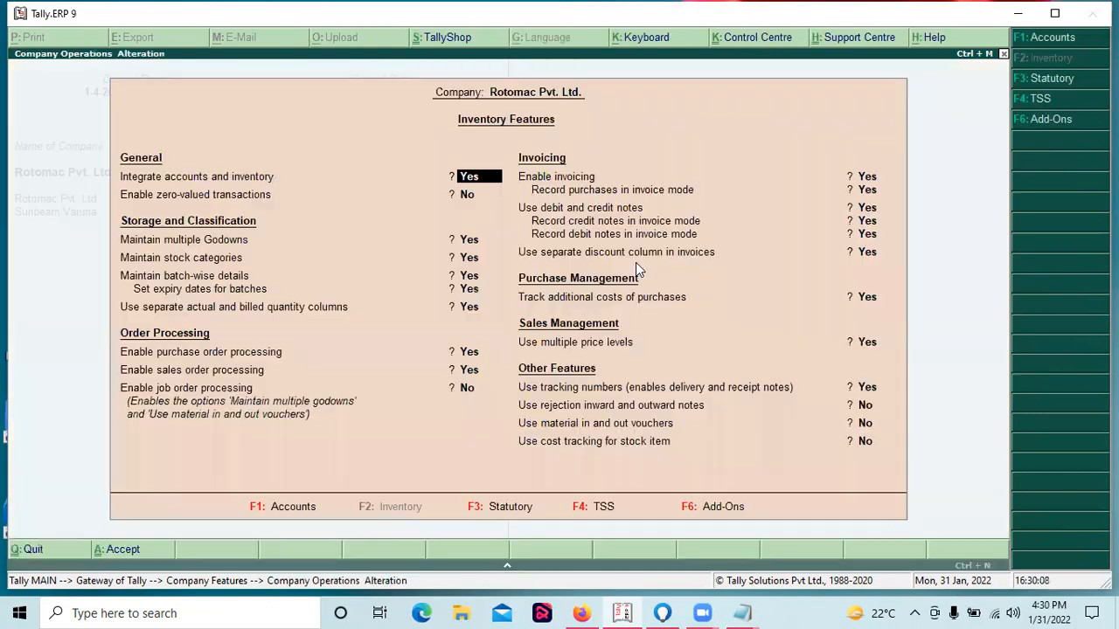
{"action": "key", "text": "Return"}
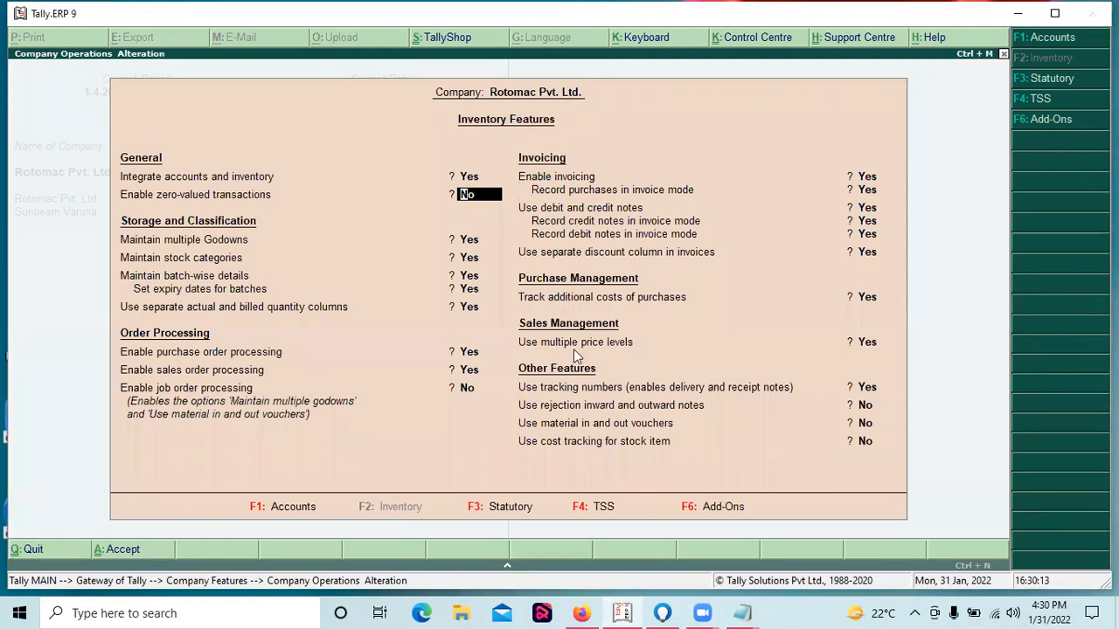
{"action": "key", "text": "Return"}
{"action": "key", "text": "Return"}
{"action": "key", "text": "Return"}
{"action": "key", "text": "Return"}
{"action": "key", "text": "Return"}
{"action": "key", "text": "Return"}
{"action": "key", "text": "Return"}
{"action": "key", "text": "Return"}
{"action": "key", "text": "Return"}
{"action": "key", "text": "Return"}
{"action": "key", "text": "Return"}
{"action": "key", "text": "Return"}
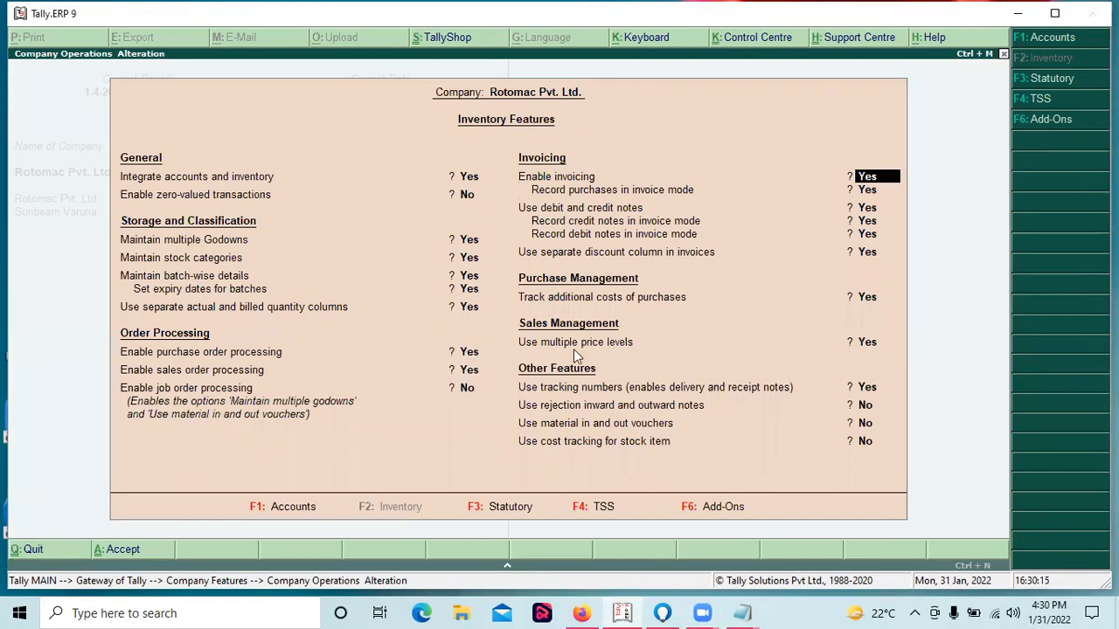
{"action": "key", "text": "Return"}
{"action": "key", "text": "Return"}
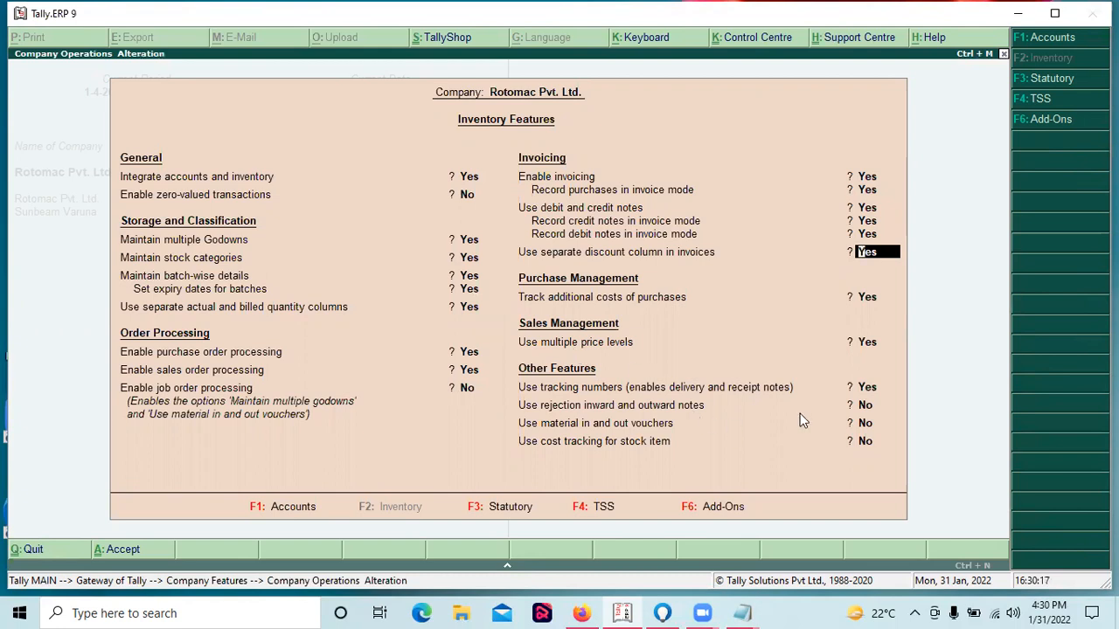
{"action": "key", "text": "Return"}
{"action": "key", "text": "Return"}
{"action": "key", "text": "Return"}
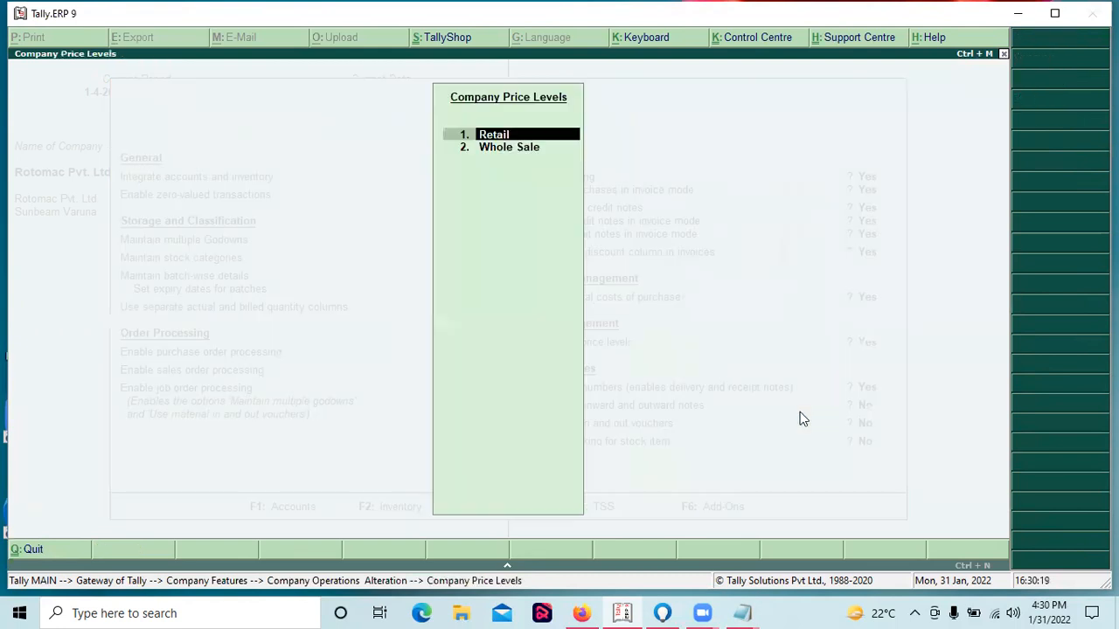
{"action": "key", "text": "Return"}
{"action": "key", "text": "Return"}
{"action": "key", "text": "Return"}
{"action": "key", "text": "Return"}
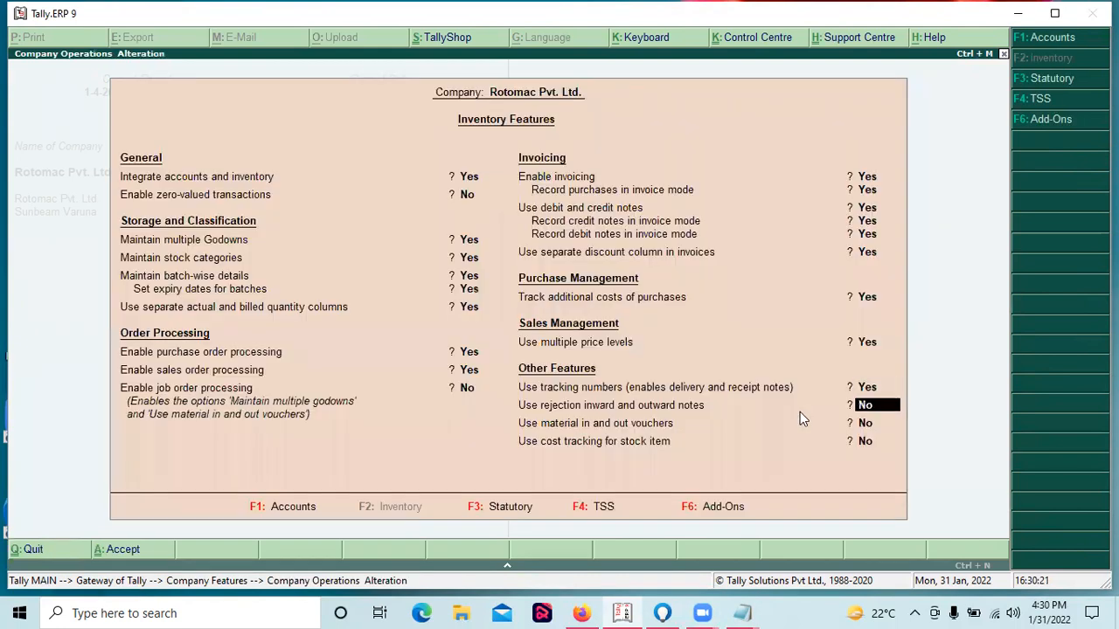
{"action": "key", "text": "Return"}
{"action": "key", "text": "Return"}
{"action": "key", "text": "Return"}
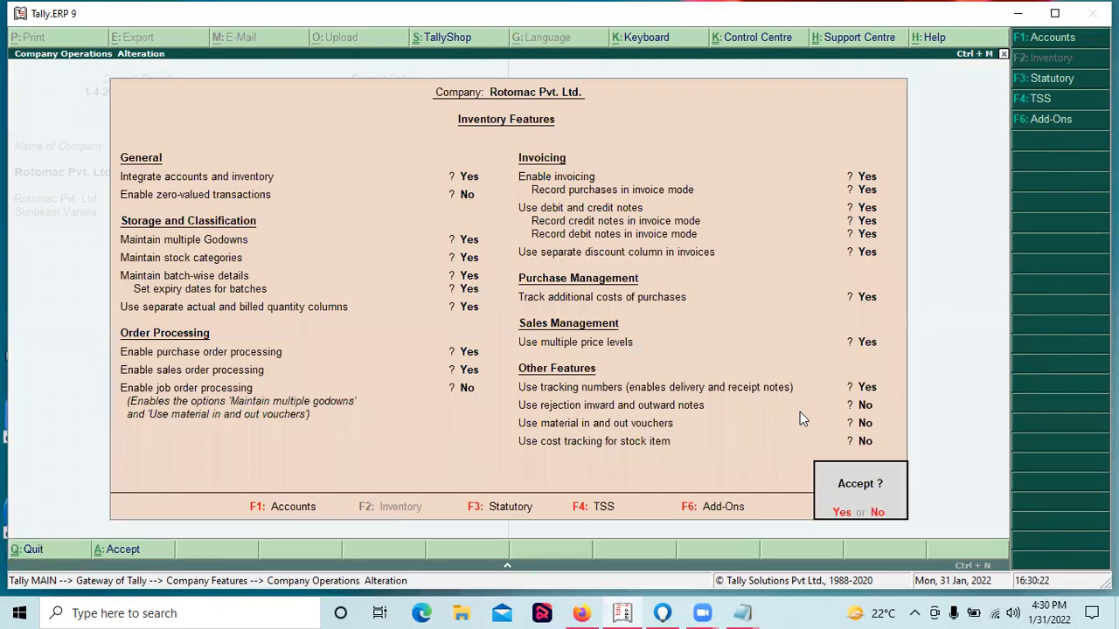
{"action": "key", "text": "Return"}
{"action": "key", "text": "Escape"}
{"action": "key", "text": "Escape"}
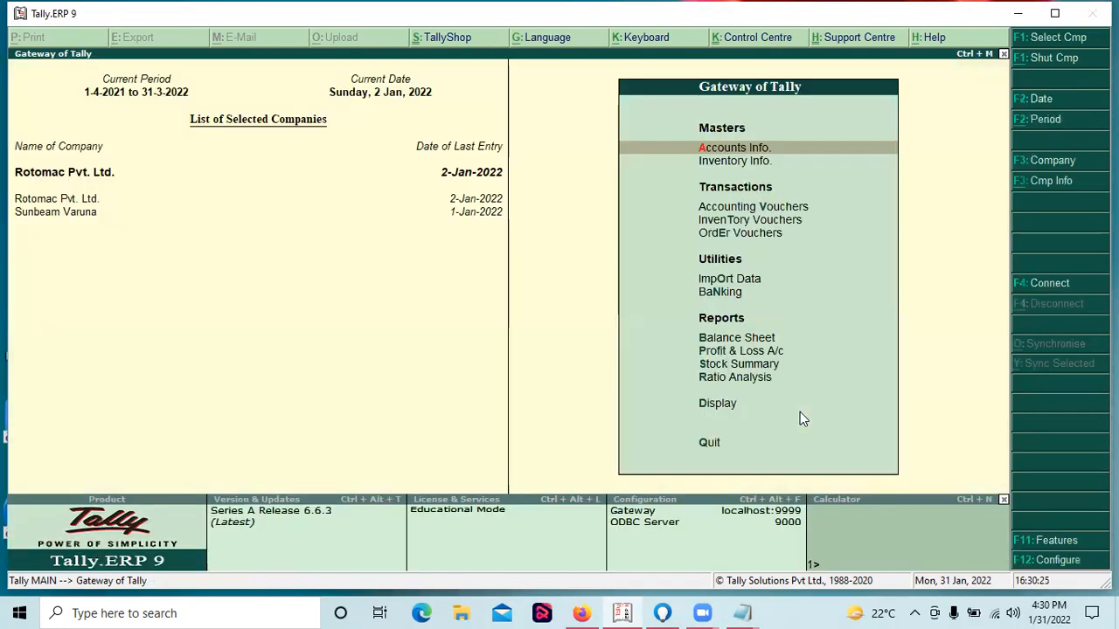
{"action": "key", "text": "Down"}
{"action": "key", "text": "Down"}
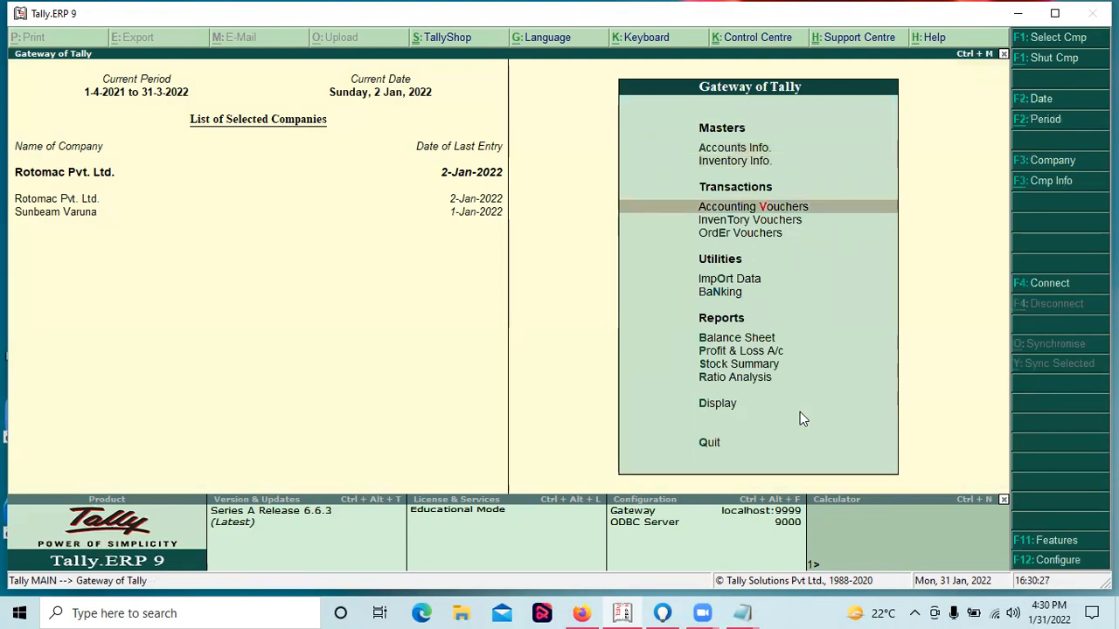
{"action": "key", "text": "Return"}
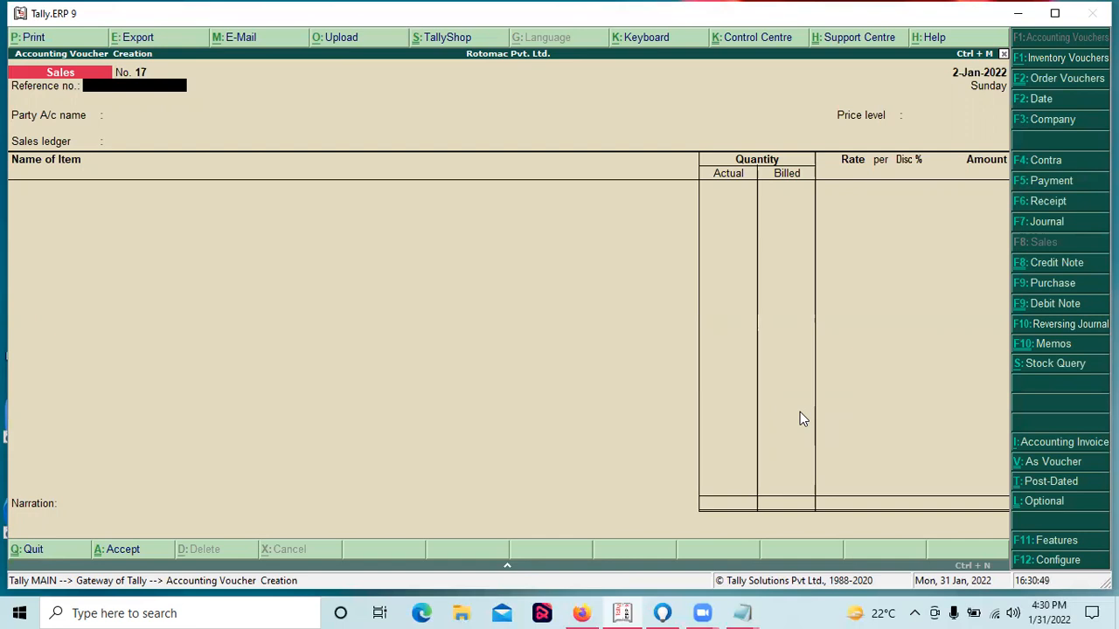
{"action": "key", "text": "alt+F9"}
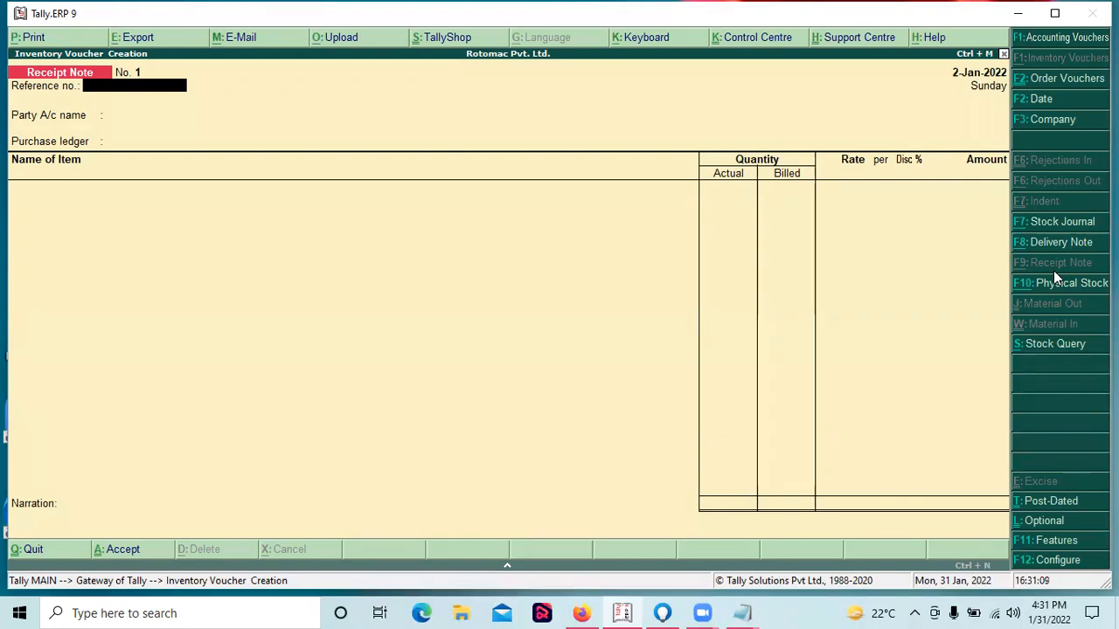
{"action": "key", "text": "Return"}
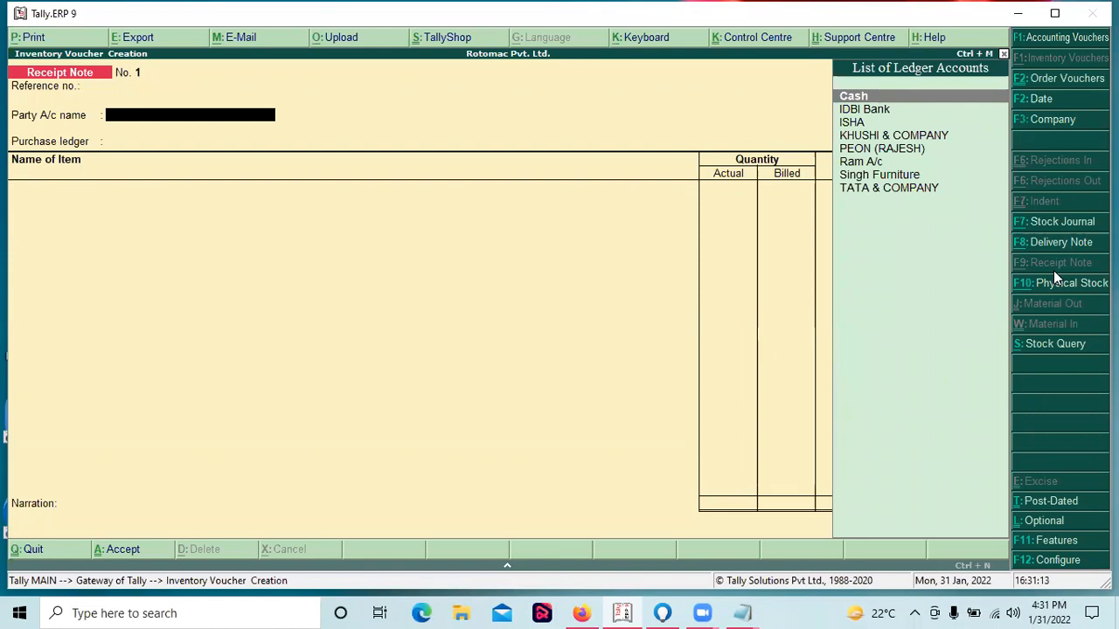
{"action": "key", "text": "Down"}
{"action": "key", "text": "Down"}
{"action": "key", "text": "Down"}
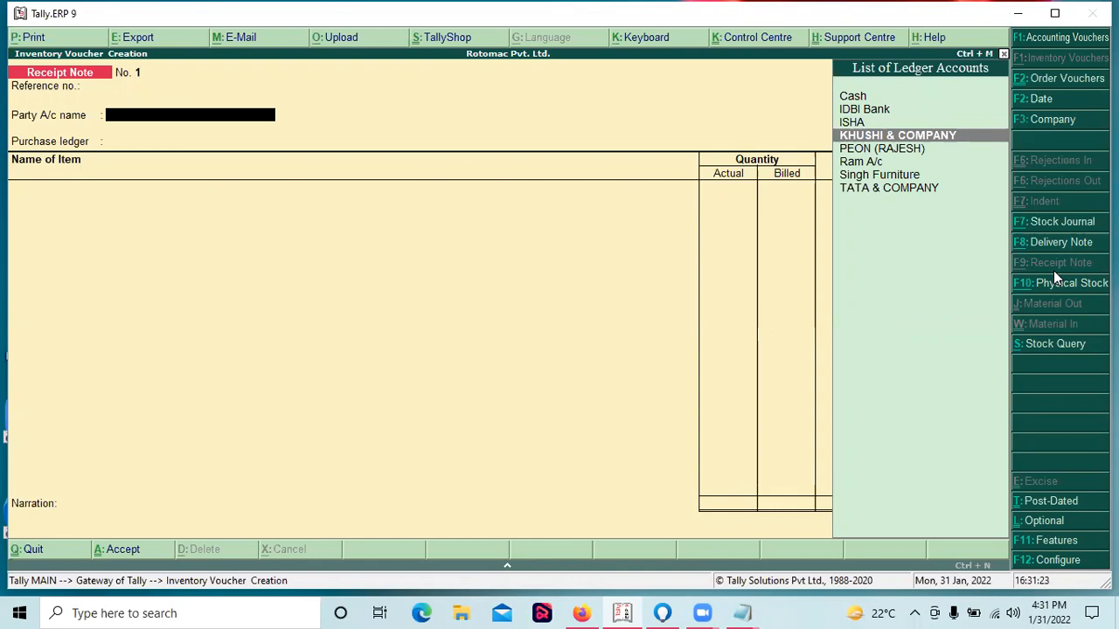
{"action": "key", "text": "Escape"}
{"action": "key", "text": "Return"}
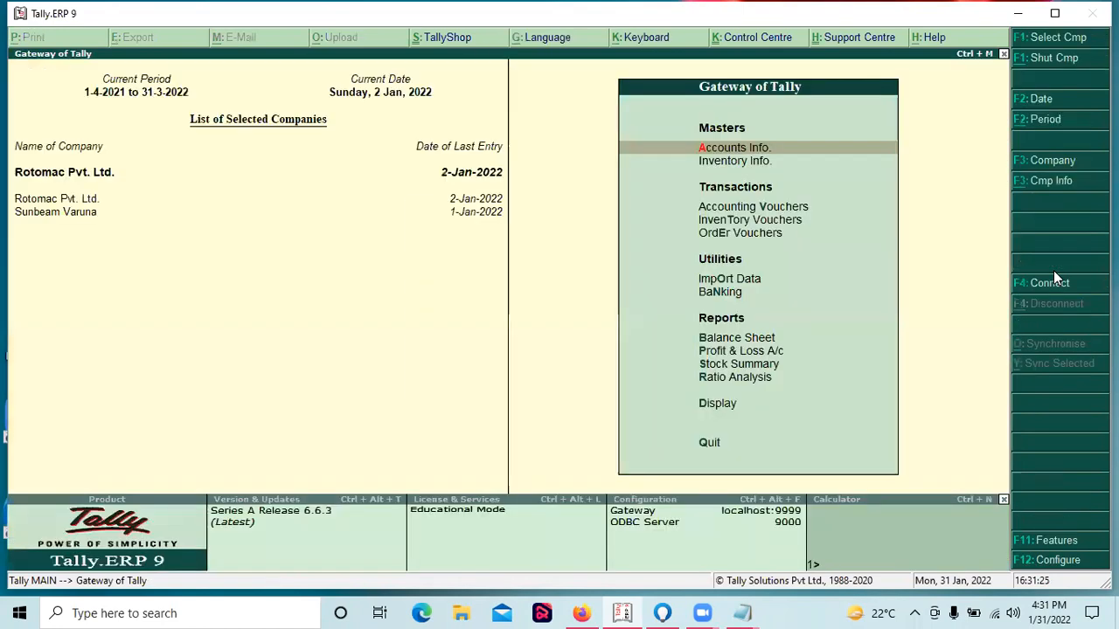
Open the stock summary and examine the closing stock of the items in the Cloths group.
{"action": "key", "text": "s"}
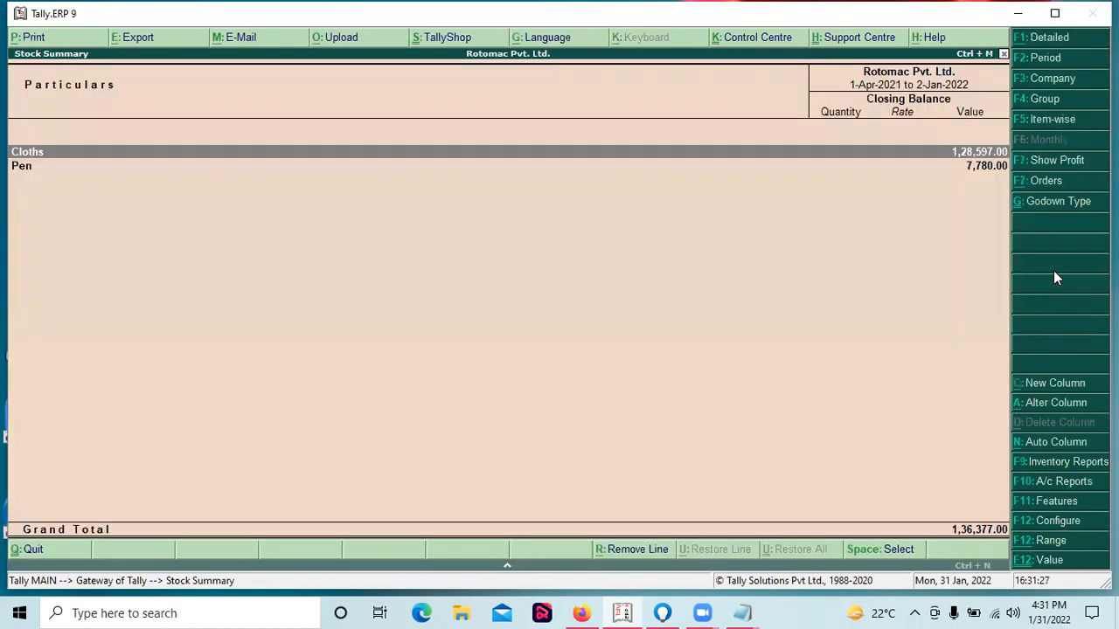
{"action": "key", "text": "Return"}
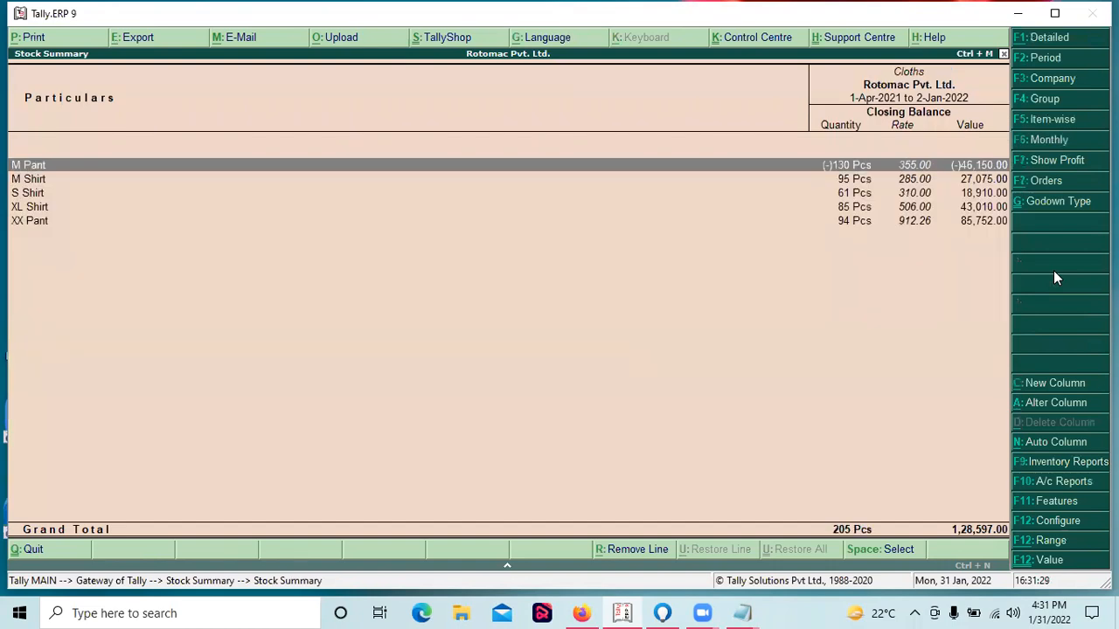
{"action": "key", "text": "Down"}
{"action": "key", "text": "Up"}
In the purchase note in Notepad, write "M Pant -30" after a blank line below the tracking number line, and return to Tally.ERP 9.
{"action": "mouse_move", "coordinate": [738, 605]}
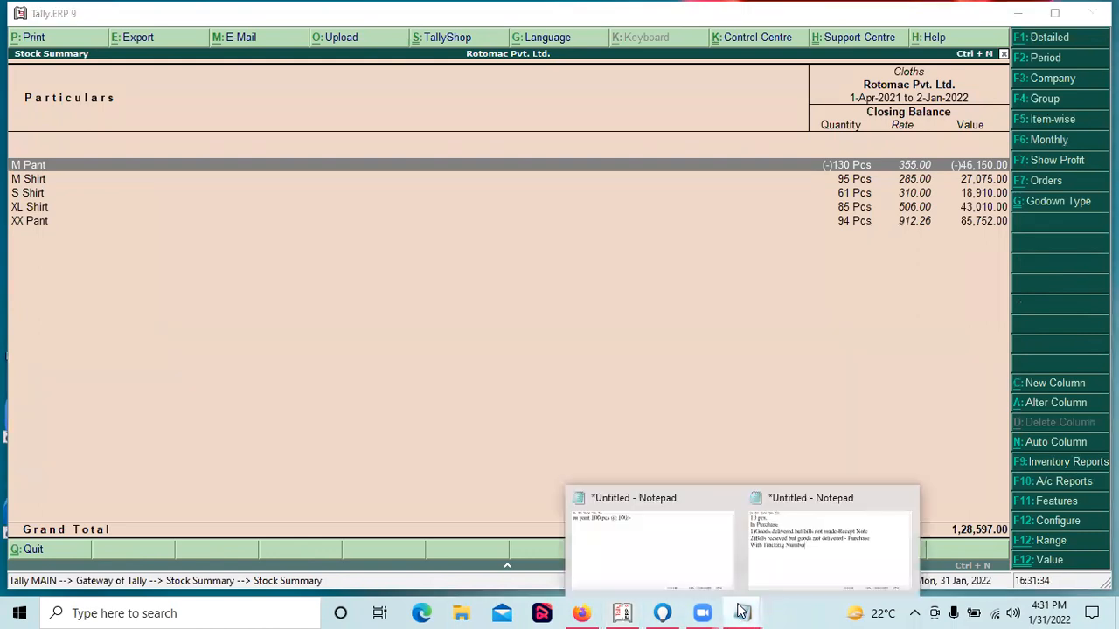
{"action": "left_click", "coordinate": [824, 567]}
{"action": "key", "text": "Return"}
{"action": "key", "text": "Return"}
{"action": "type", "text": "M Pany"}
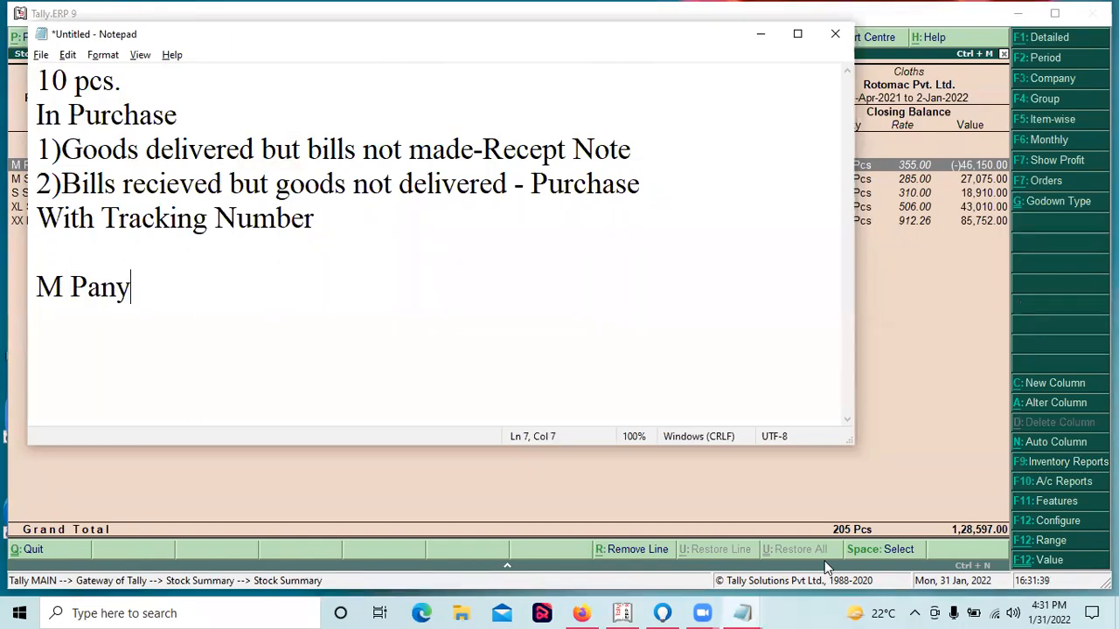
{"action": "key", "text": "BackSpace"}
{"action": "type", "text": "t -30"}
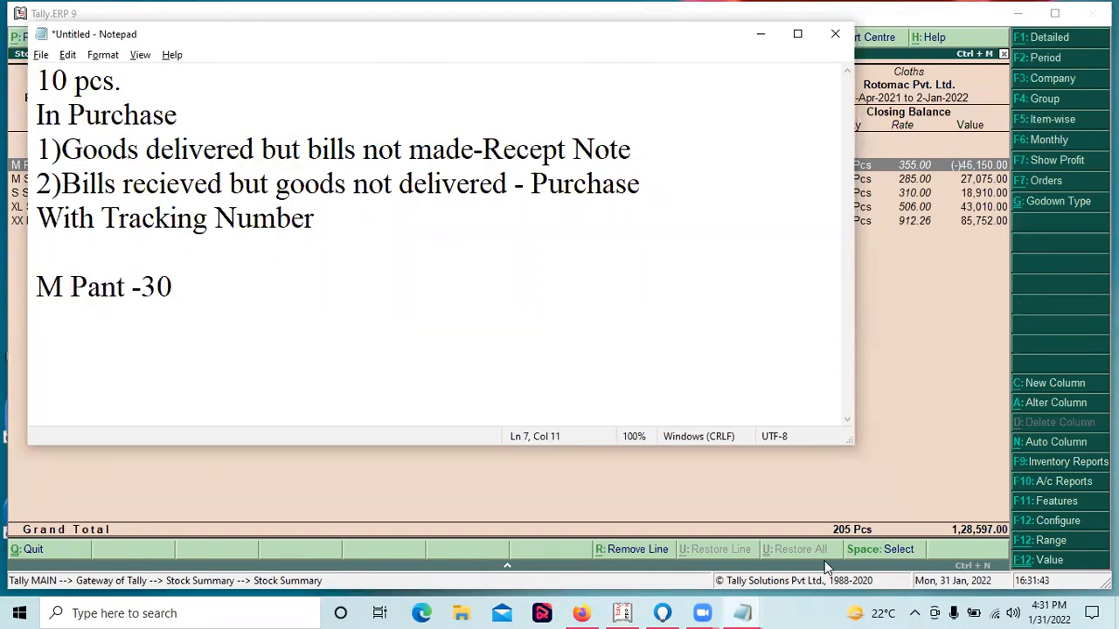
{"action": "key", "text": "alt+Tab"}
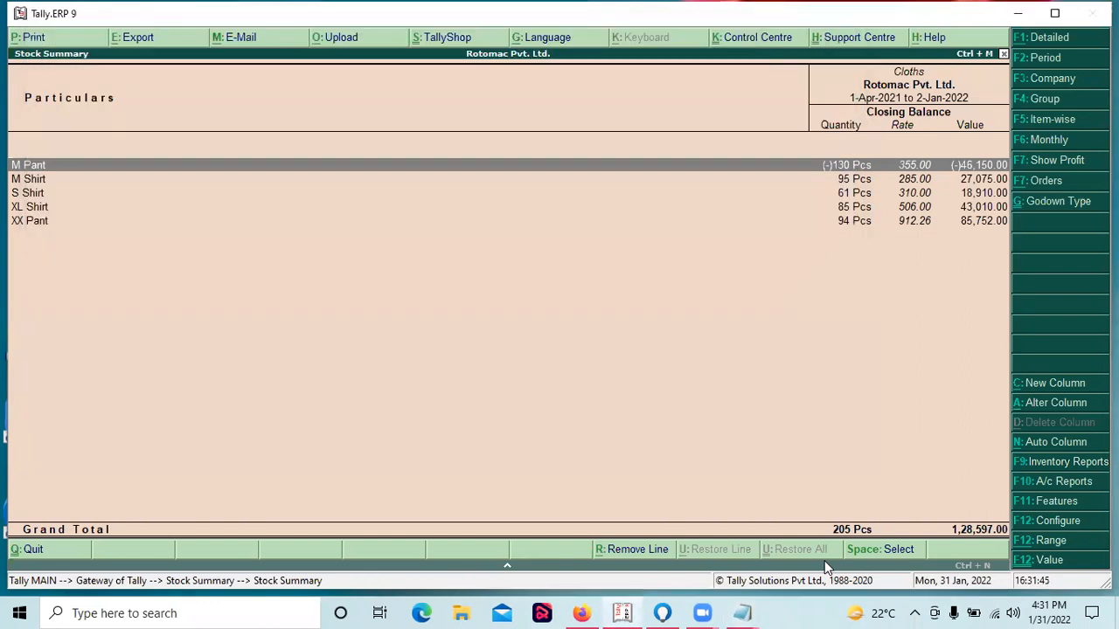
In the purchase note in Notepad, correct the M Pant entry to "M Pant -130" and return to Tally.ERP 9.
{"action": "key", "text": "alt+Tab"}
{"action": "key", "text": "Left"}
{"action": "key", "text": "Left"}
{"action": "type", "text": "1"}
{"action": "key", "text": "alt+Tab"}
{"action": "key", "text": "shift+Tab"}
Leave the stock summary and start a new receipt note voucher.
{"action": "key", "text": "Escape"}
{"action": "key", "text": "Escape"}
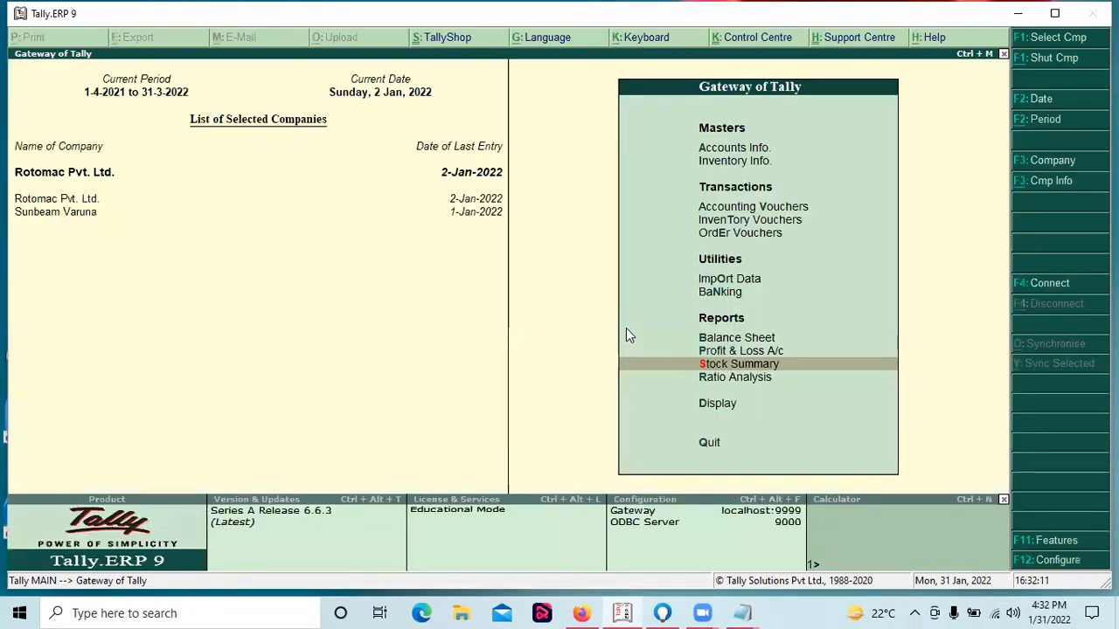
{"action": "key", "text": "Up"}
{"action": "key", "text": "Up"}
{"action": "key", "text": "Up"}
{"action": "key", "text": "Up"}
{"action": "key", "text": "Up"}
{"action": "key", "text": "Up"}
{"action": "key", "text": "Up"}
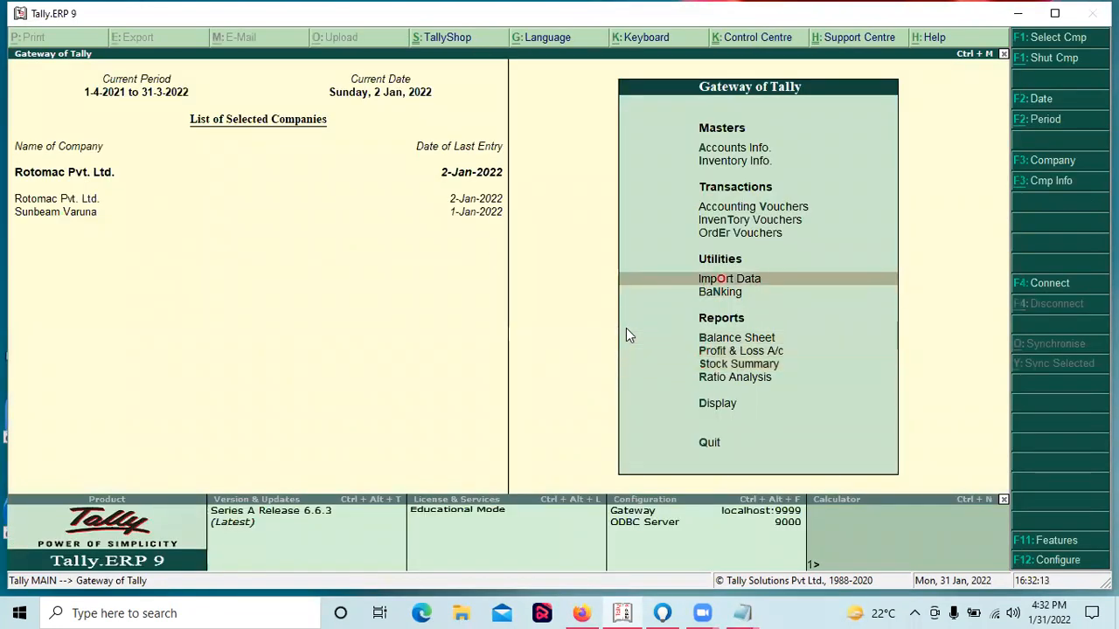
{"action": "key", "text": "Return"}
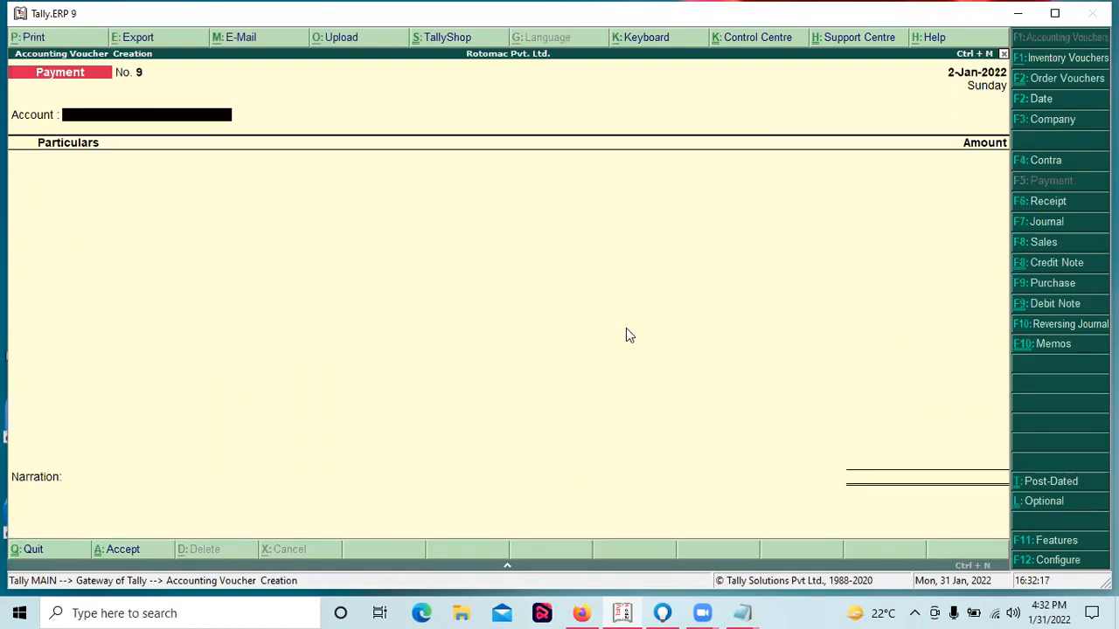
{"action": "key", "text": "alt+F9"}
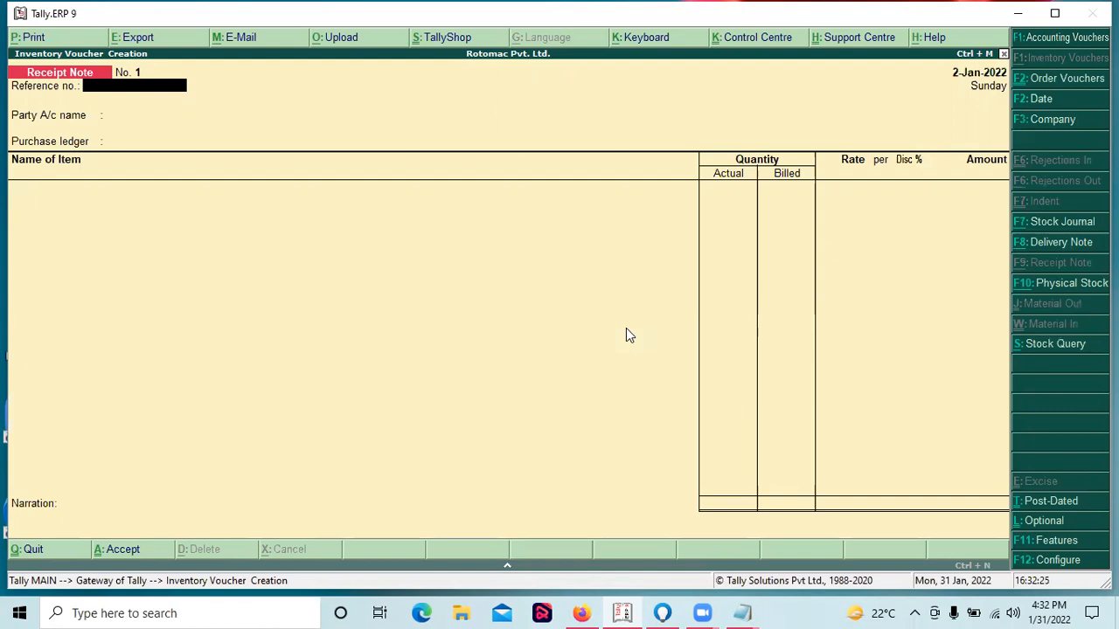
Leave the reference number blank, set the party account to KHUSHI & COMPANY and the purchase ledger to Purchase A/C.
{"action": "key", "text": "Return"}
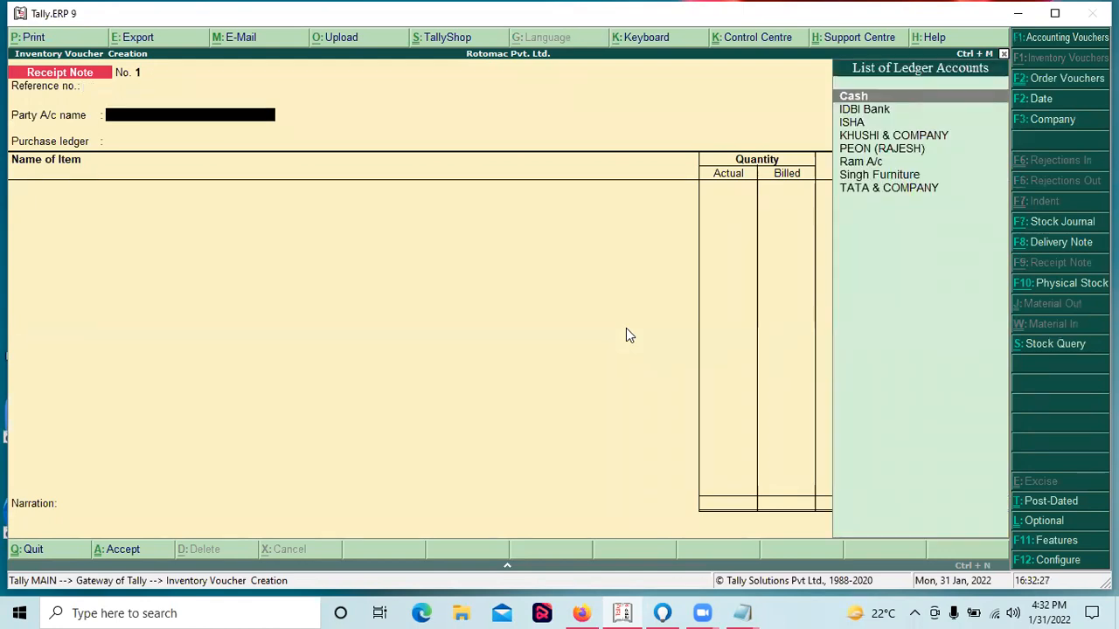
{"action": "key", "text": "Down"}
{"action": "key", "text": "Down"}
{"action": "key", "text": "Down"}
{"action": "key", "text": "Return"}
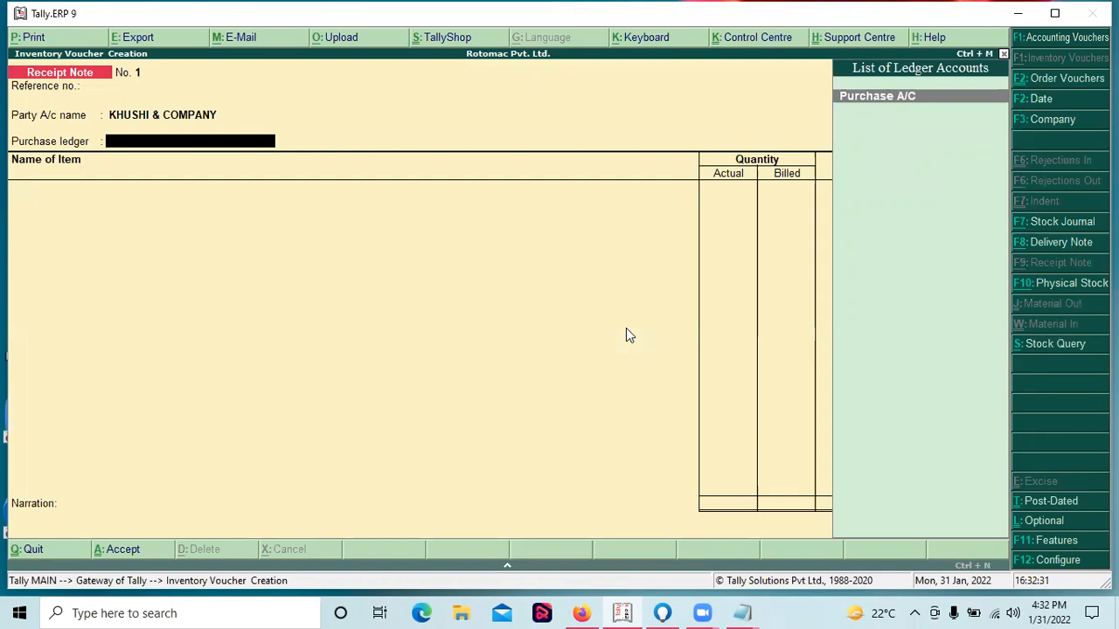
{"action": "key", "text": "Return"}
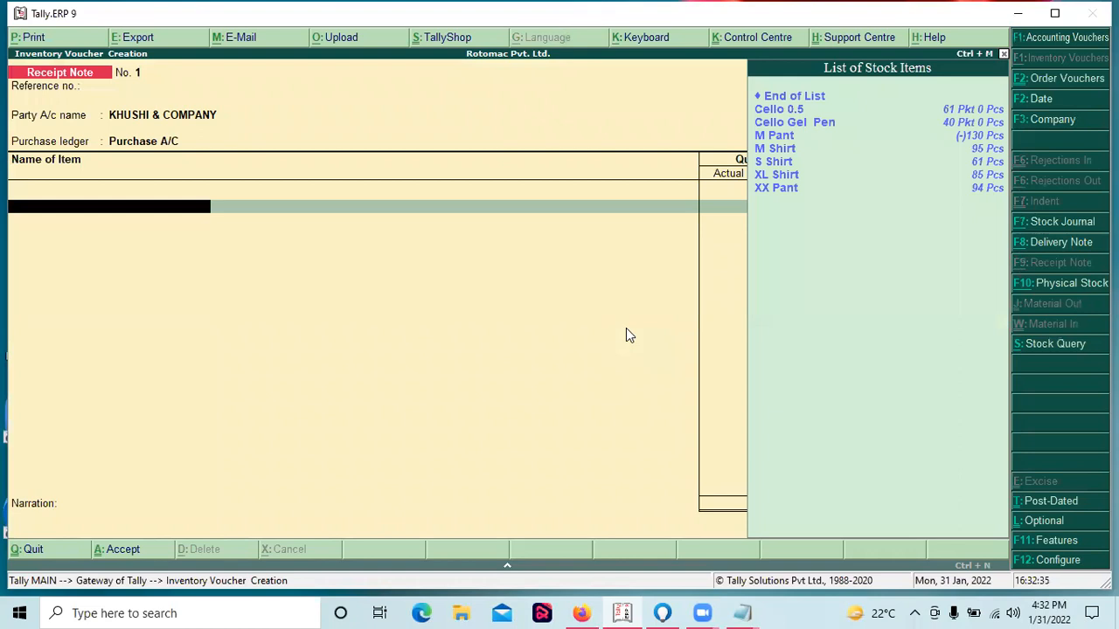
Add the stock item M Pant with the new tracking number T-01 and the order number set to Not Applicable.
{"action": "key", "text": "Down"}
{"action": "key", "text": "Down"}
{"action": "key", "text": "Down"}
{"action": "key", "text": "Return"}
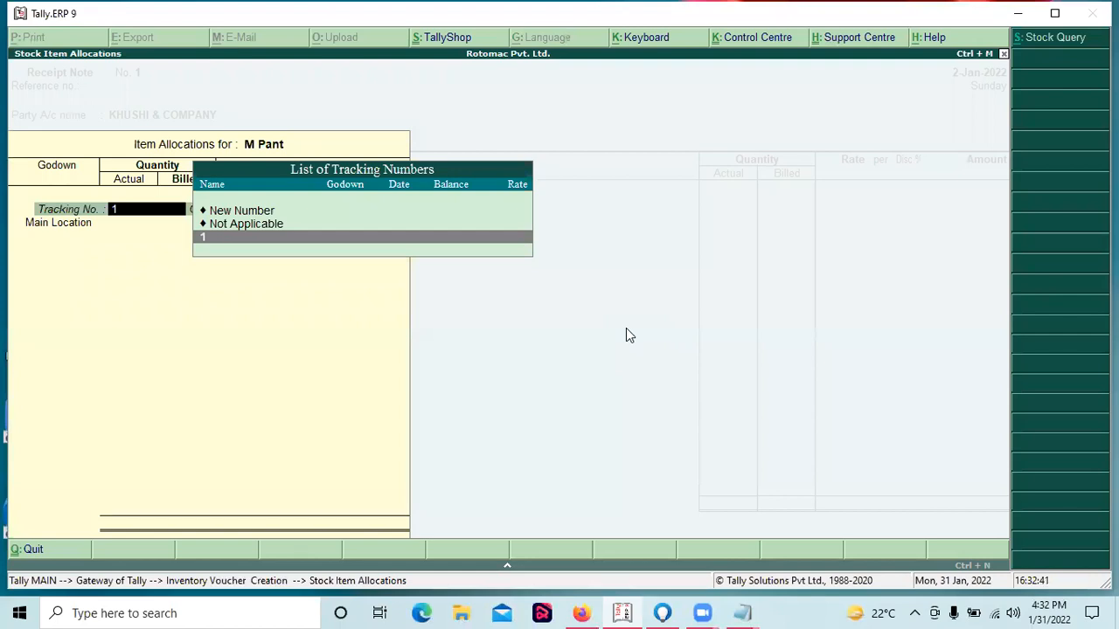
{"action": "type", "text": "1"}
{"action": "key", "text": "Up"}
{"action": "key", "text": "Up"}
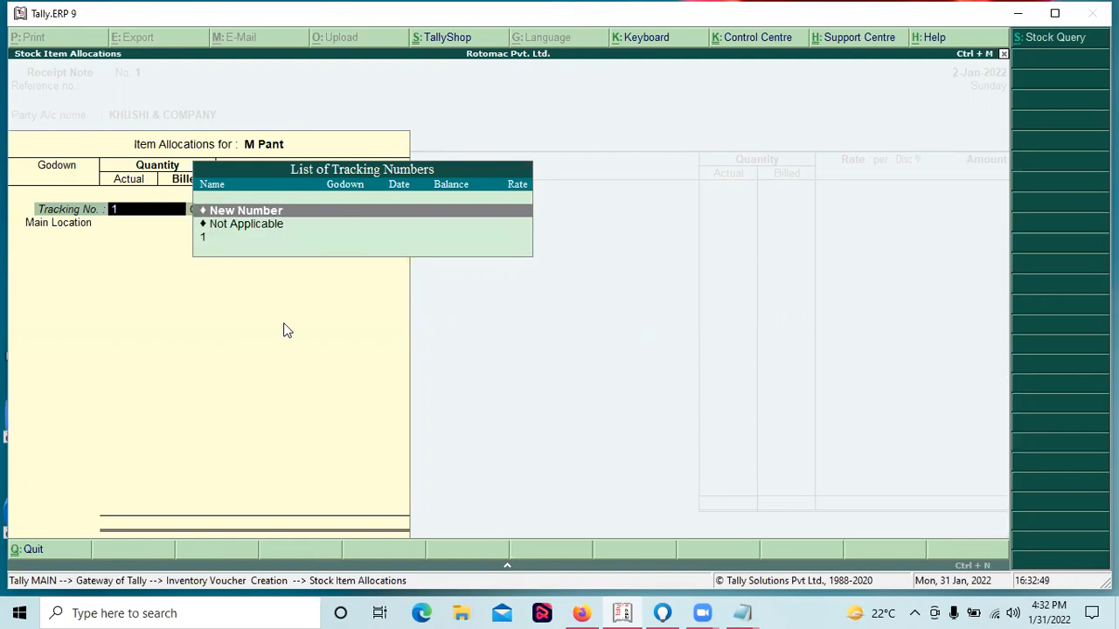
{"action": "key", "text": "Return"}
{"action": "type", "text": "T-01"}
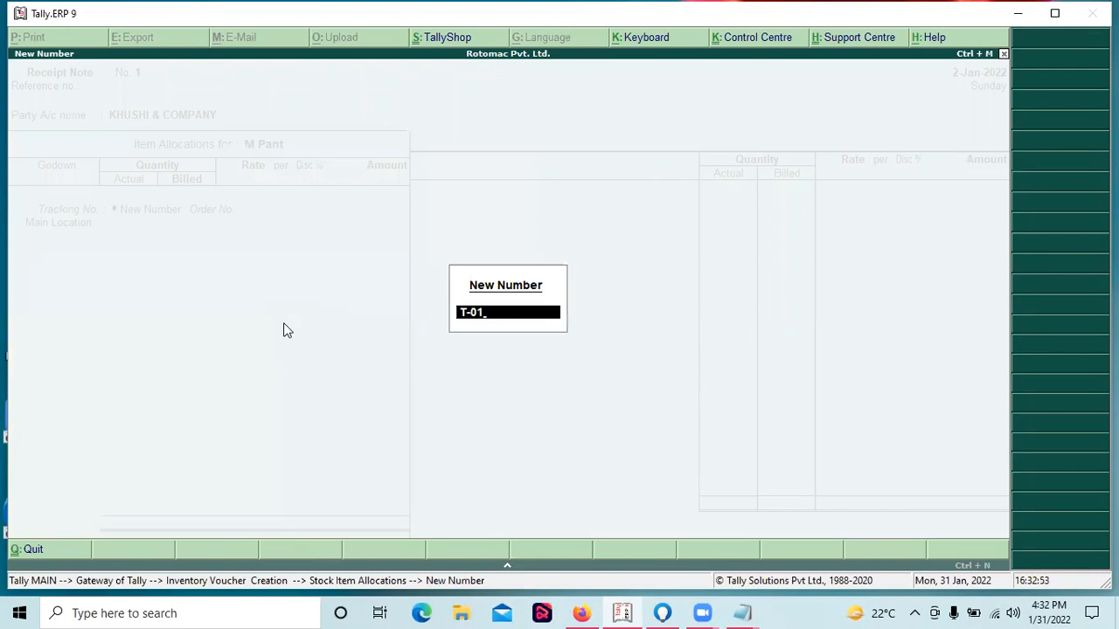
{"action": "key", "text": "Return"}
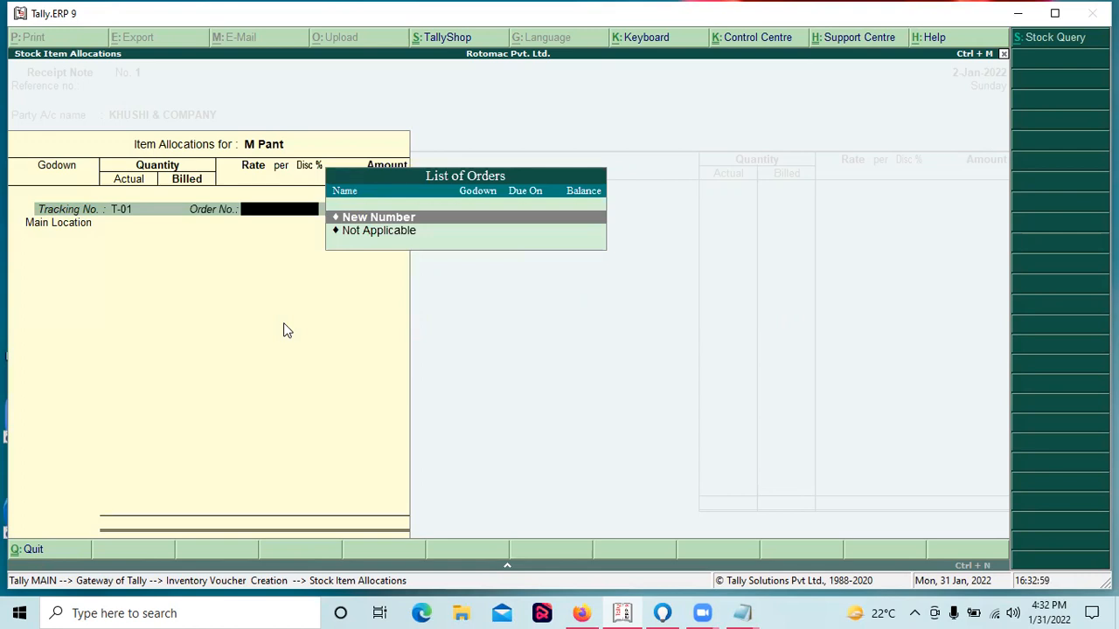
{"action": "key", "text": "Down"}
{"action": "key", "text": "Return"}
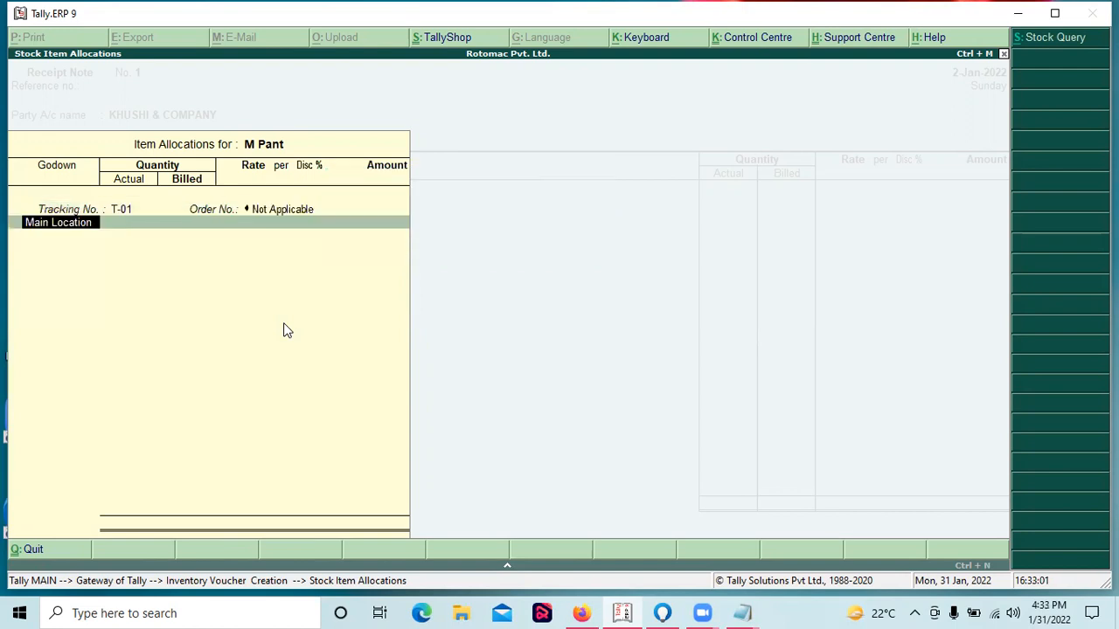
Allocate 130 Pcs of M Pant, actual and billed, to Main Location at the rate of 100.00 per piece.
{"action": "key", "text": "BackSpace"}
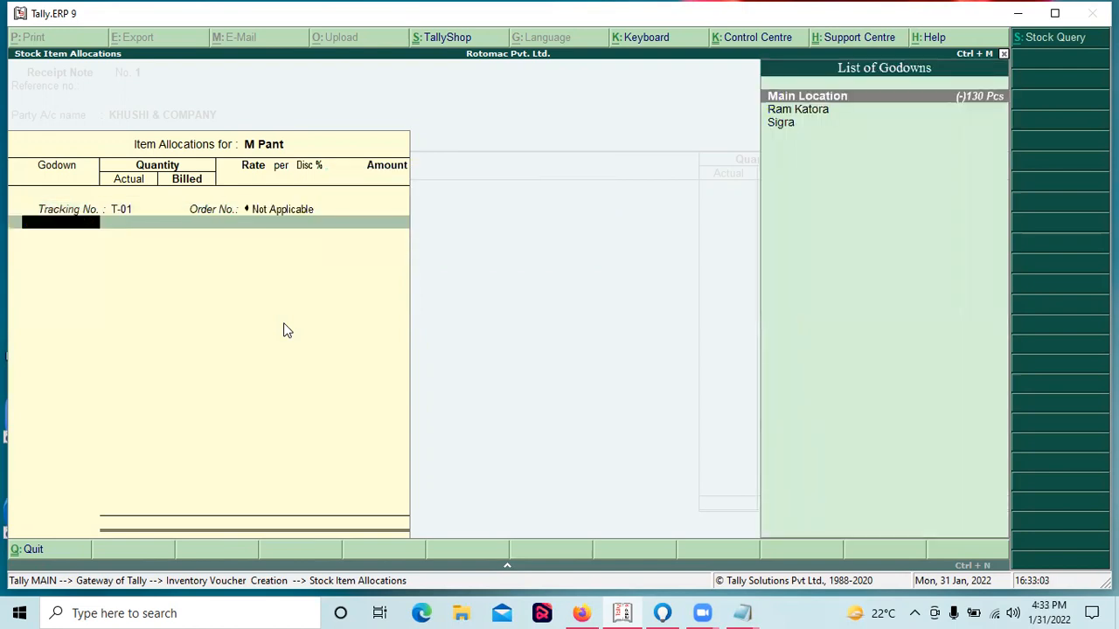
{"action": "key", "text": "Return"}
{"action": "type", "text": "130 Pcs"}
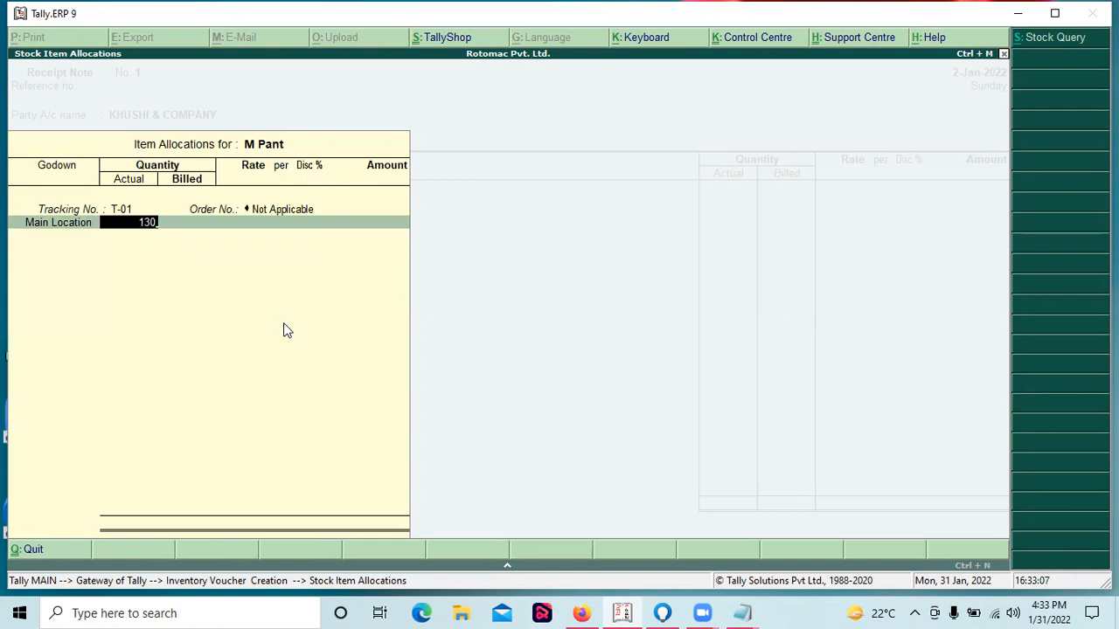
{"action": "key", "text": "Return"}
{"action": "key", "text": "Return"}
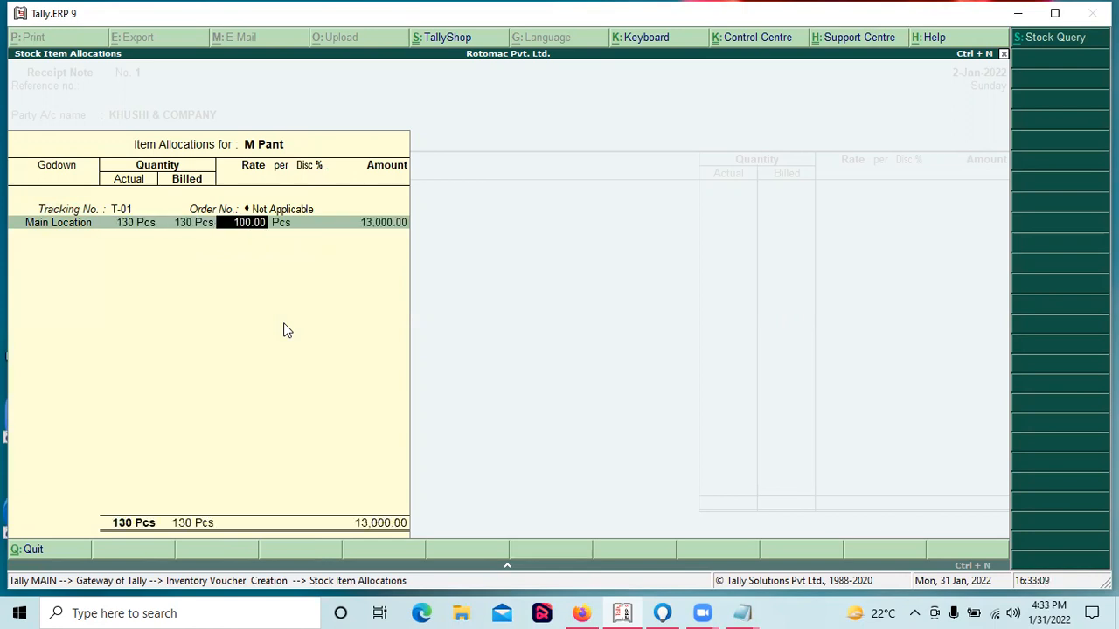
{"action": "key", "text": "Return"}
{"action": "key", "text": "Return"}
{"action": "key", "text": "Return"}
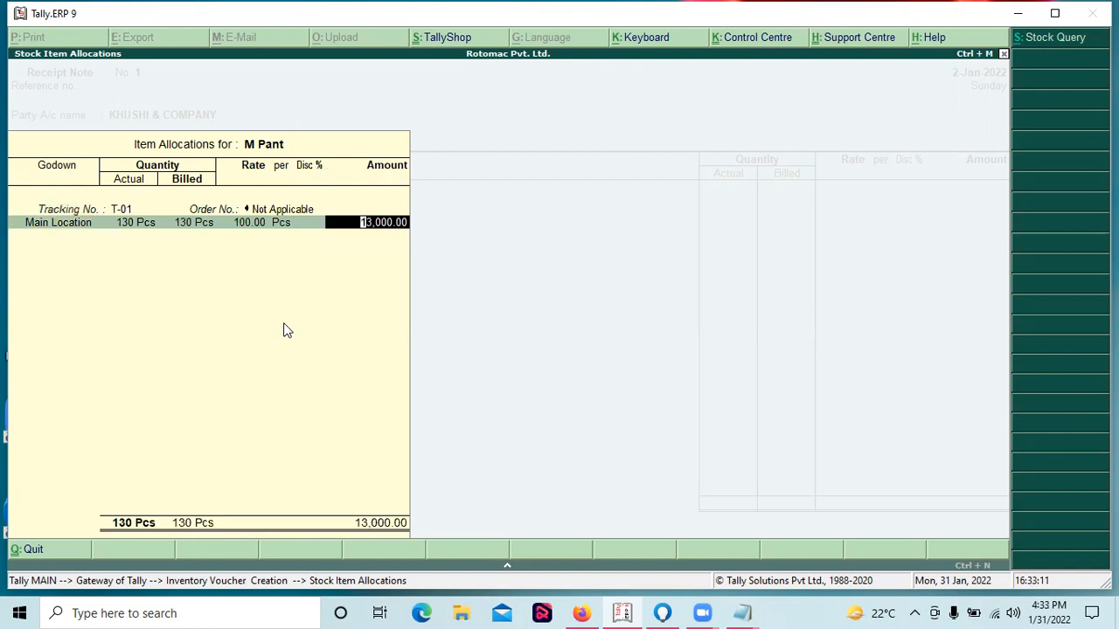
{"action": "key", "text": "Return"}
{"action": "key", "text": "Return"}
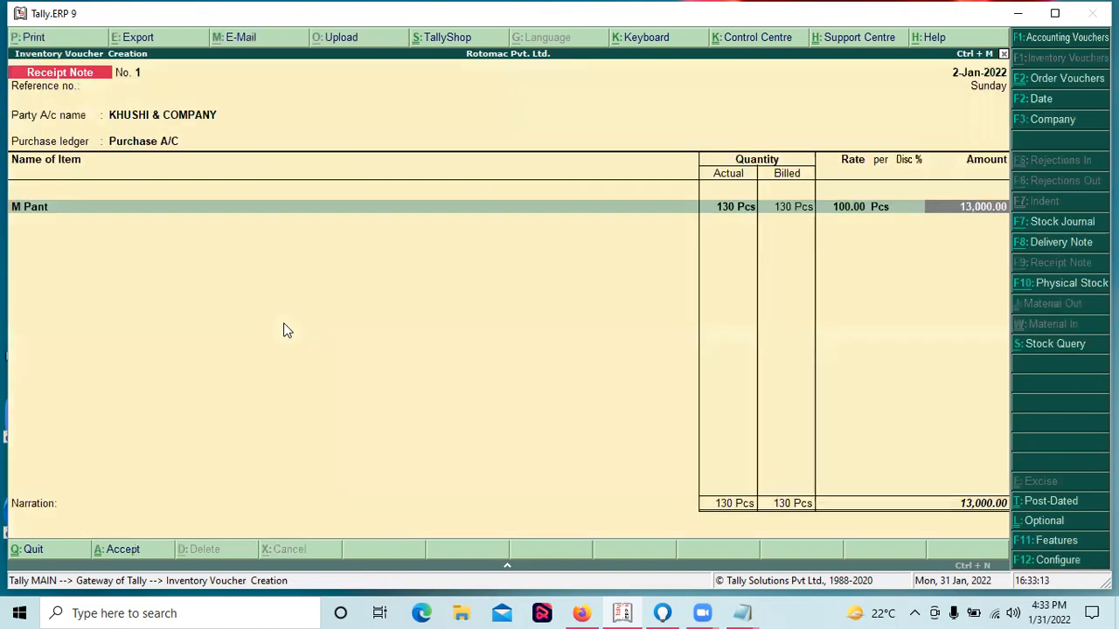
End the item list, save the receipt note without a narration, and return to the Gateway of Tally.
{"action": "key", "text": "Return"}
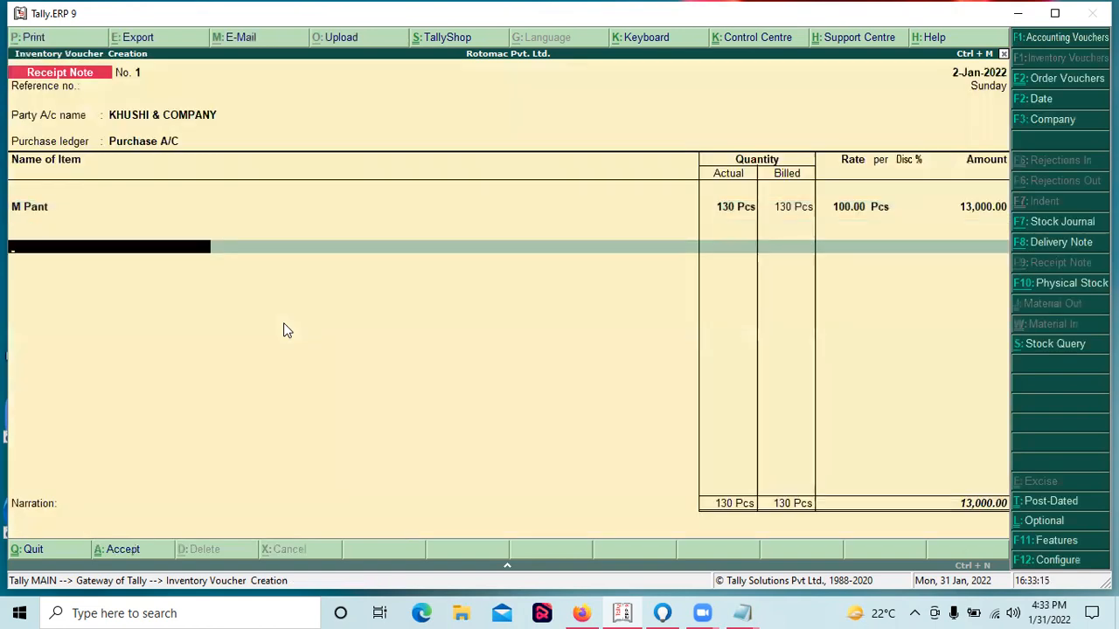
{"action": "key", "text": "Return"}
{"action": "key", "text": "Return"}
{"action": "key", "text": "Return"}
{"action": "key", "text": "F1"}
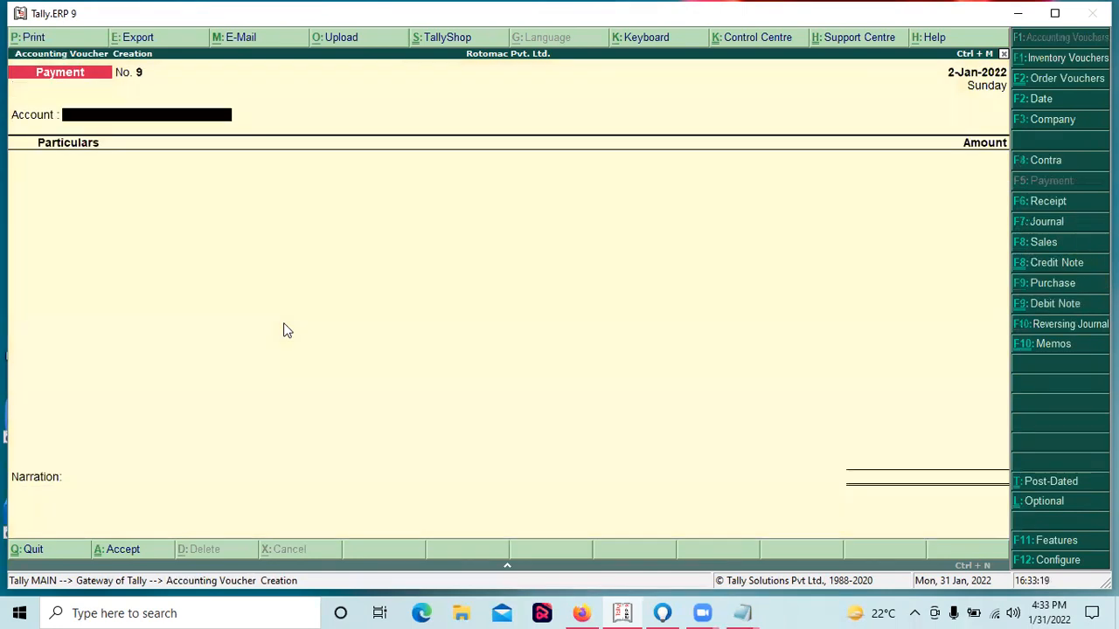
{"action": "key", "text": "Escape"}
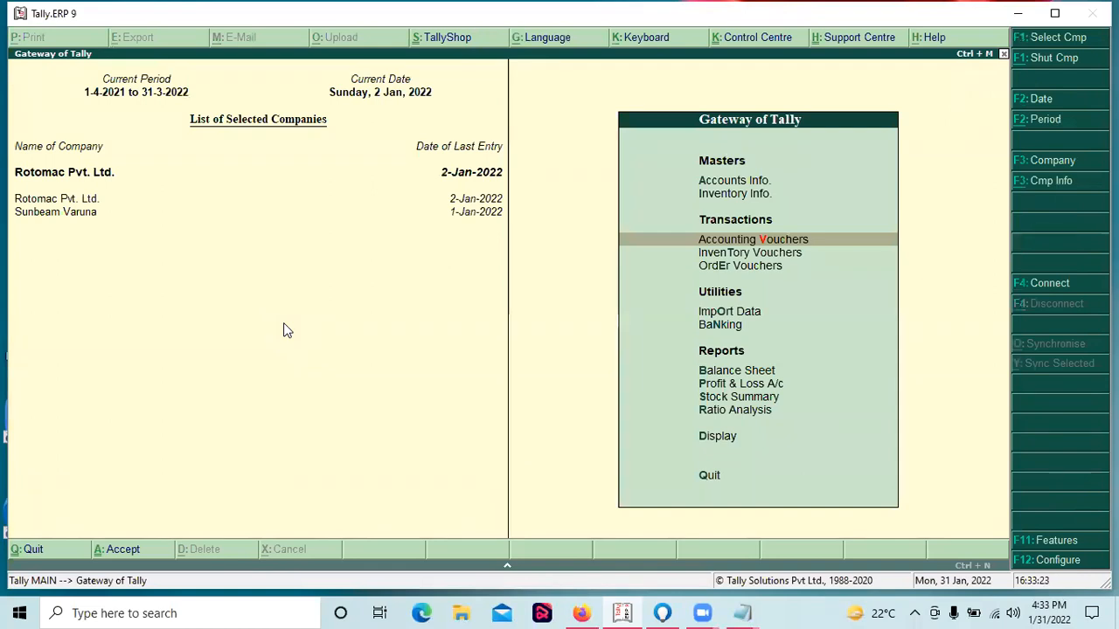
Open the stock summary, check the closing stock of the items in the Cloths group, and close it.
{"action": "key", "text": "s"}
{"action": "key", "text": "Return"}
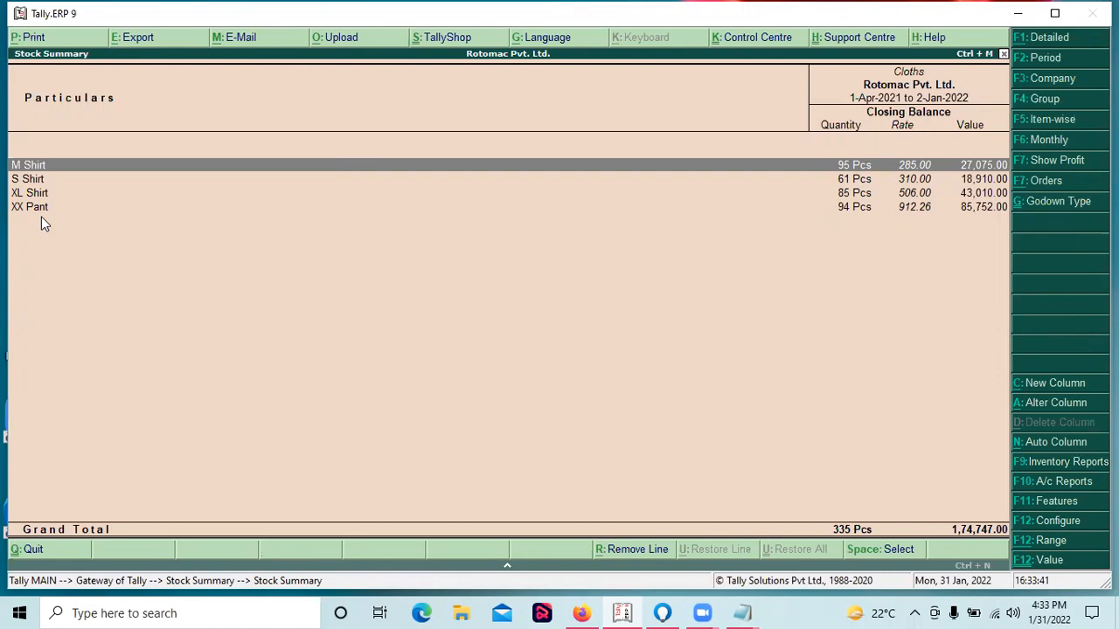
{"action": "key", "text": "Escape"}
{"action": "key", "text": "Escape"}
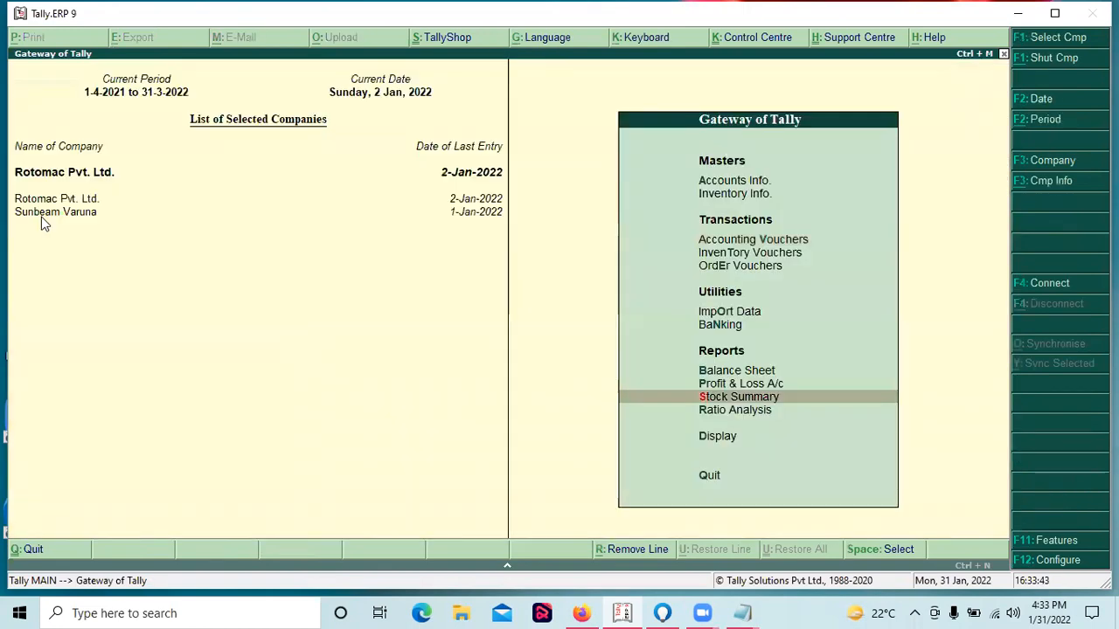
Reopen the last saved voucher, the receipt note for KHUSHI & COMPANY, for alteration.
{"action": "key", "text": "Up"}
{"action": "key", "text": "Up"}
{"action": "key", "text": "Up"}
{"action": "key", "text": "Up"}
{"action": "key", "text": "Up"}
{"action": "key", "text": "Up"}
{"action": "key", "text": "Up"}
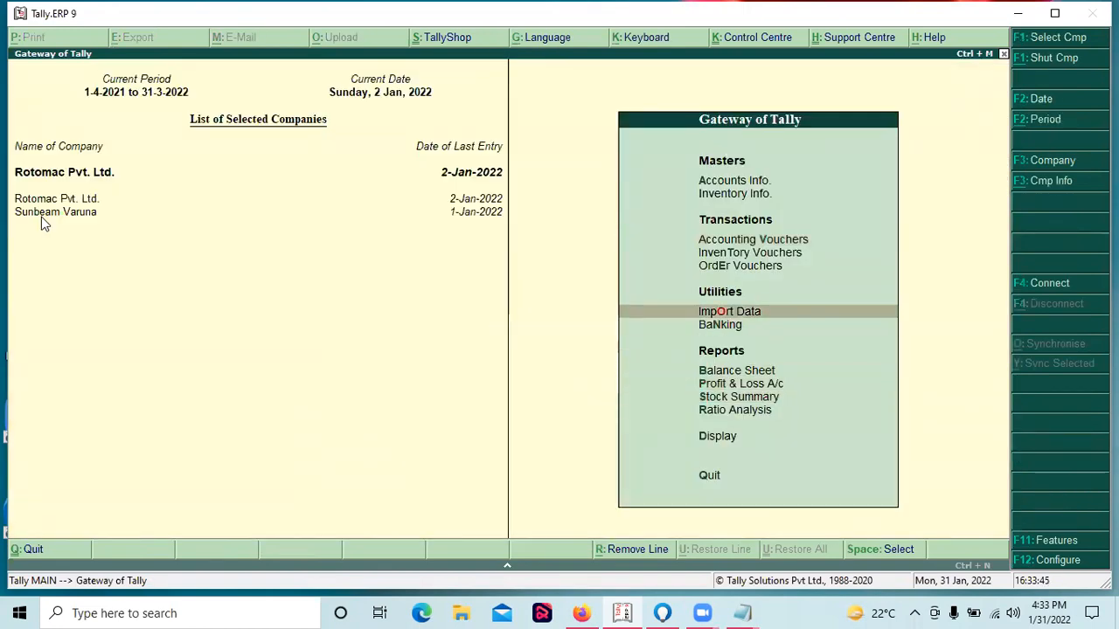
{"action": "key", "text": "Return"}
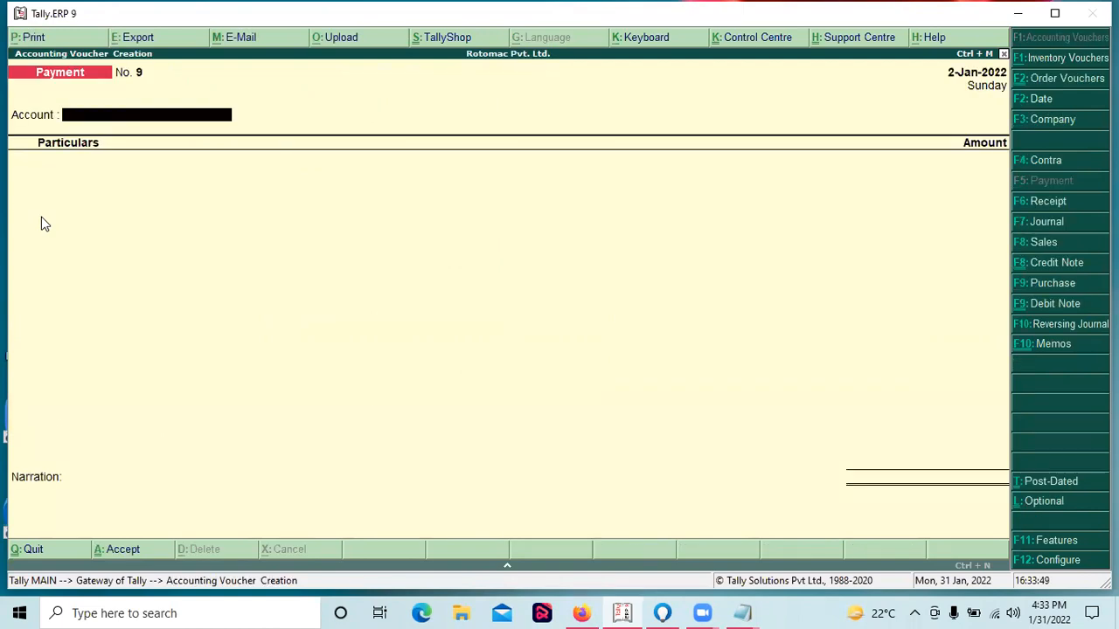
{"action": "key", "text": "Page_Up"}
Set both the actual and billed quantities of M Pant under tracking number T-01 to 150 Pcs.
{"action": "key", "text": "Return"}
{"action": "key", "text": "Return"}
{"action": "key", "text": "Return"}
{"action": "key", "text": "Return"}
{"action": "key", "text": "Return"}
{"action": "key", "text": "Return"}
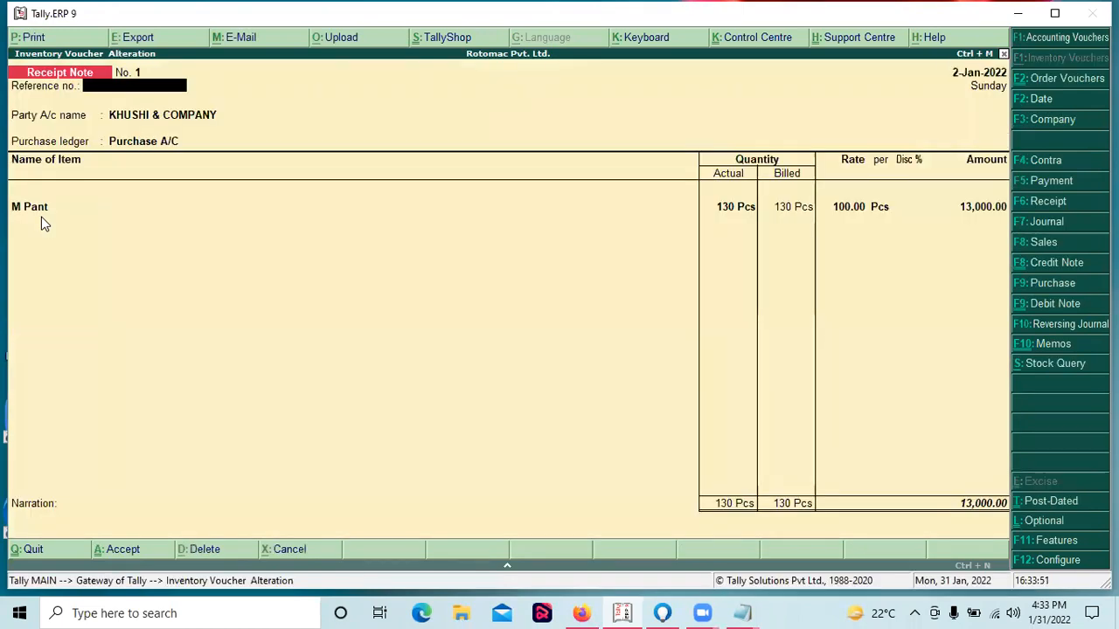
{"action": "key", "text": "Return"}
{"action": "key", "text": "Return"}
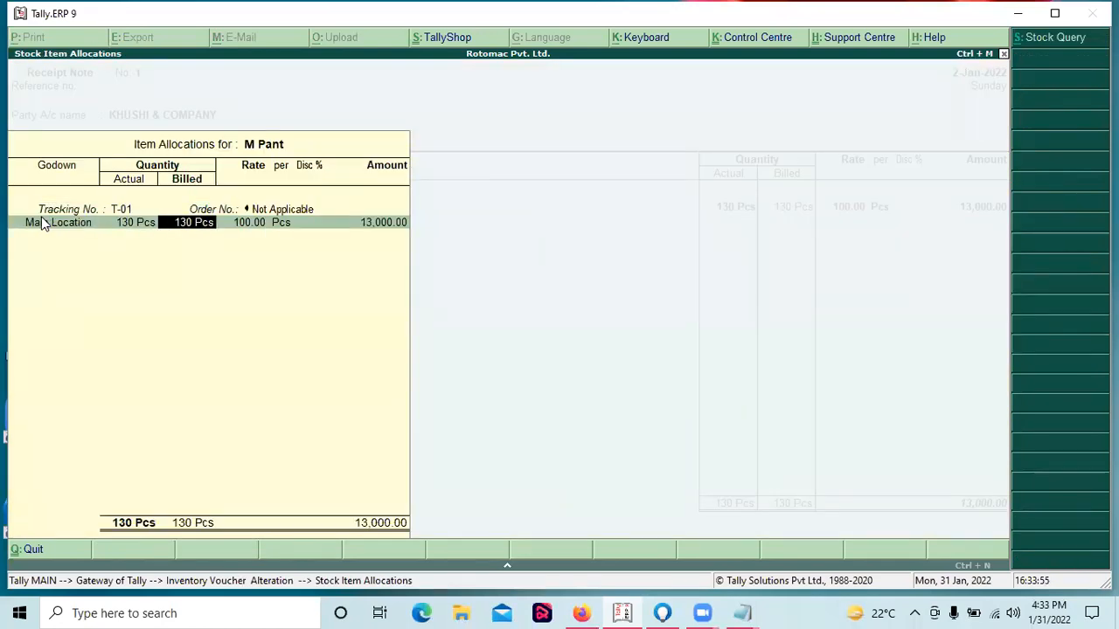
{"action": "key", "text": "BackSpace"}
{"action": "type", "text": "150"}
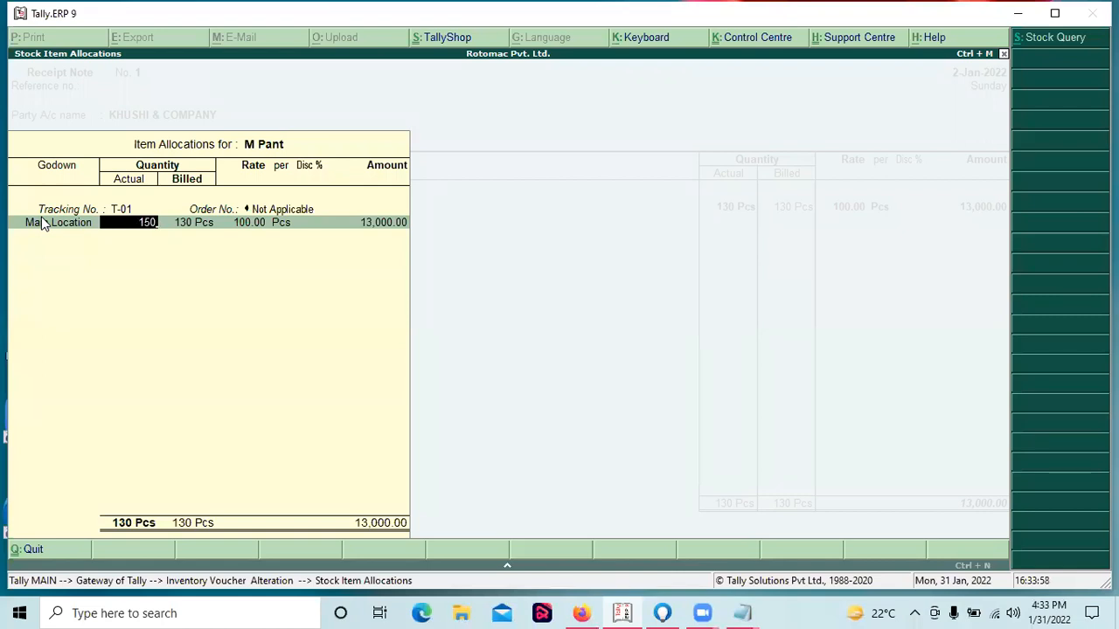
{"action": "key", "text": "Return"}
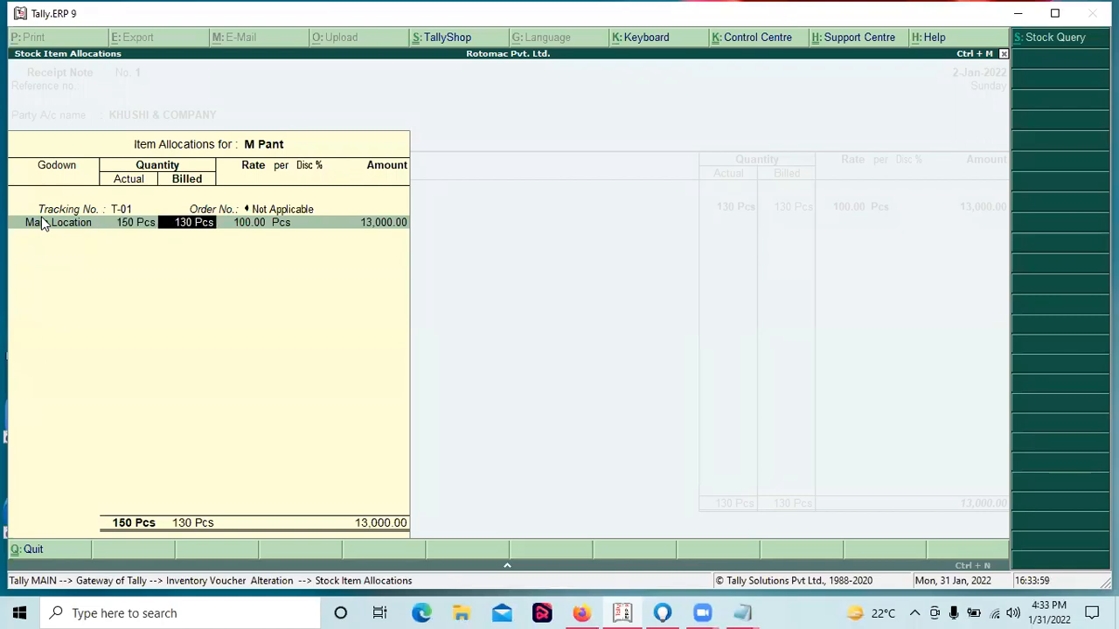
{"action": "key", "text": "BackSpace"}
{"action": "type", "text": "150"}
{"action": "key", "text": "Return"}
{"action": "key", "text": "Return"}
{"action": "key", "text": "Return"}
{"action": "key", "text": "Return"}
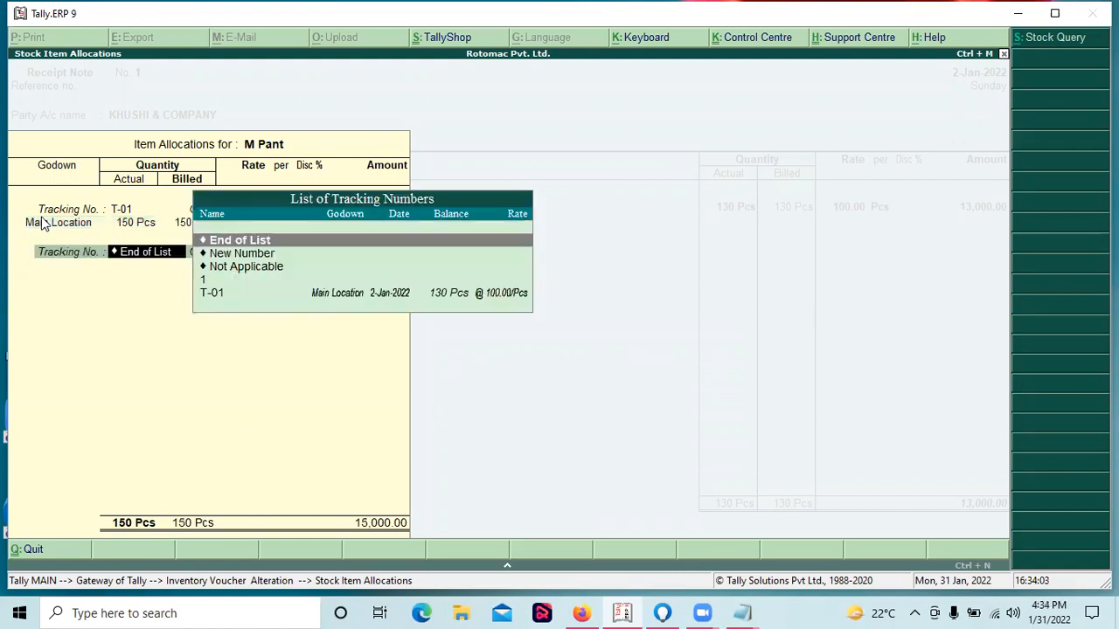
End the tracking number and item lists, save the altered receipt note, and return to the Gateway of Tally.
{"action": "key", "text": "Return"}
{"action": "key", "text": "Return"}
{"action": "key", "text": "Return"}
{"action": "key", "text": "Return"}
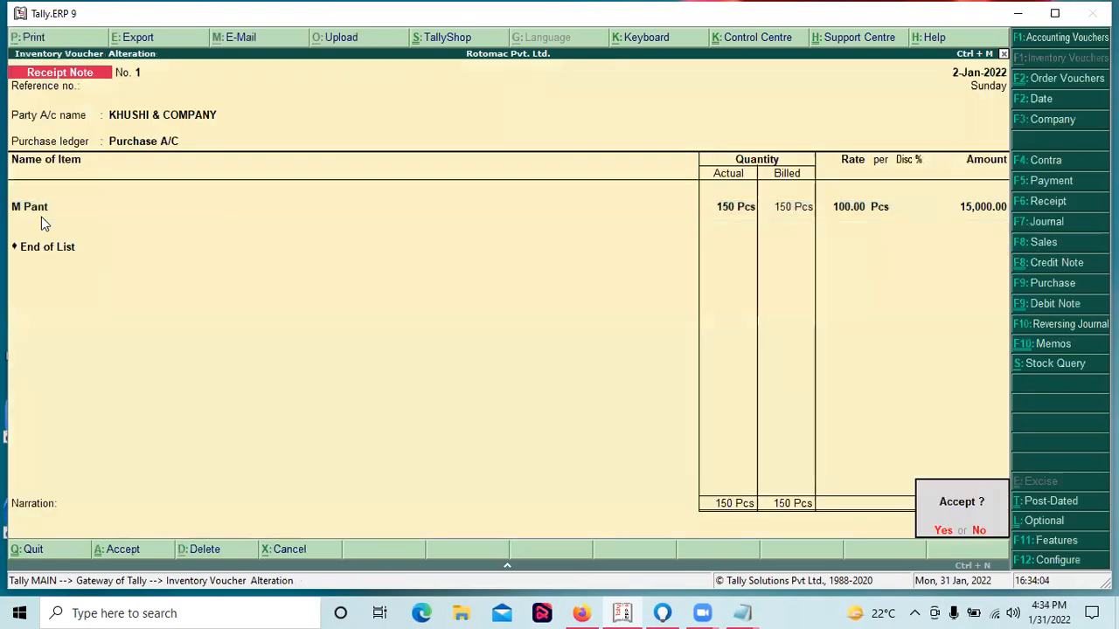
{"action": "key", "text": "Return"}
{"action": "key", "text": "Escape"}
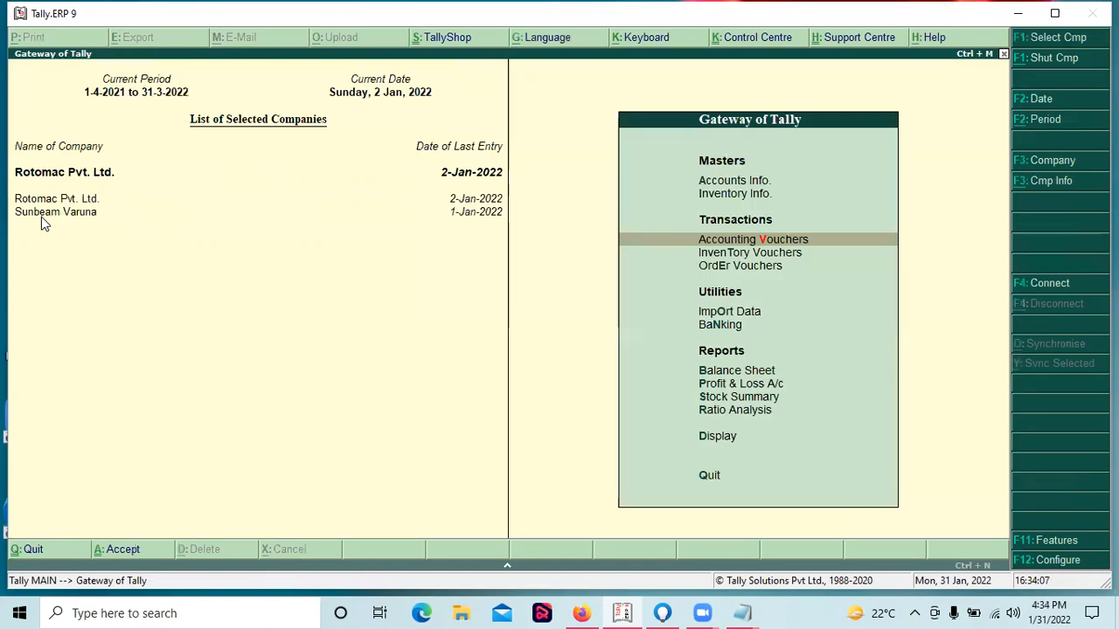
{"action": "key", "text": "s"}
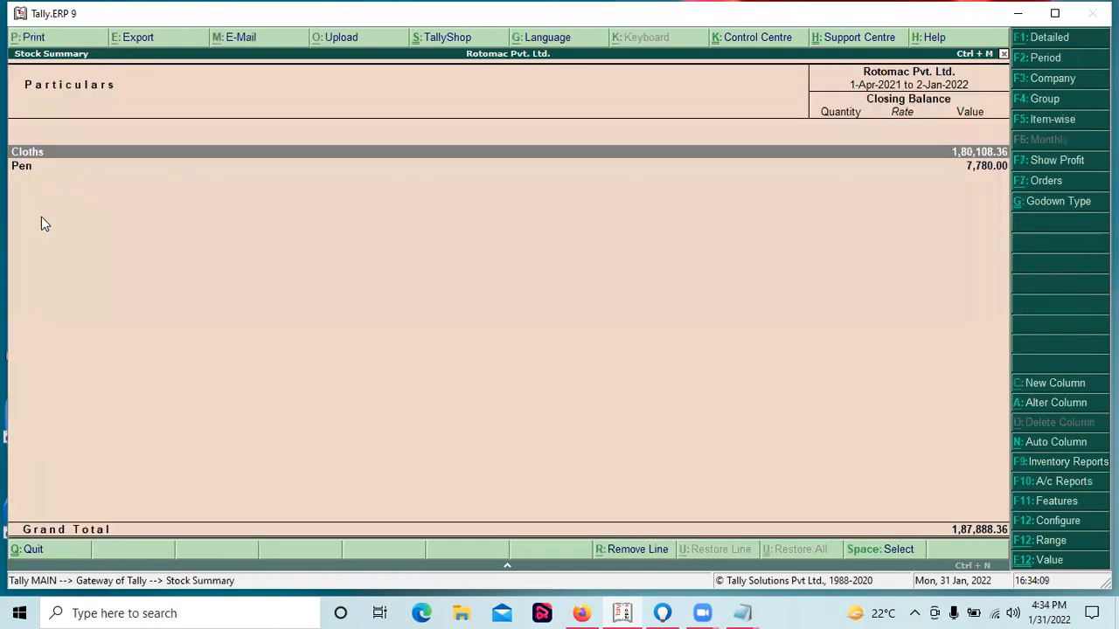
{"action": "key", "text": "Return"}
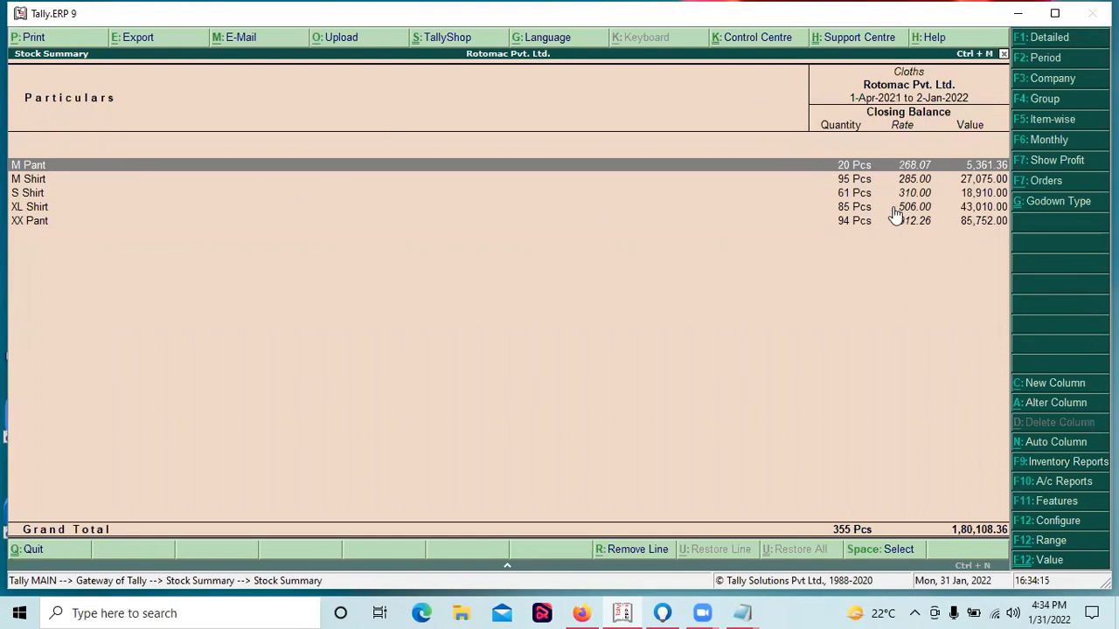
{"action": "key", "text": "Escape"}
{"action": "key", "text": "Escape"}
{"action": "key", "text": "Escape"}
{"action": "key", "text": "Escape"}
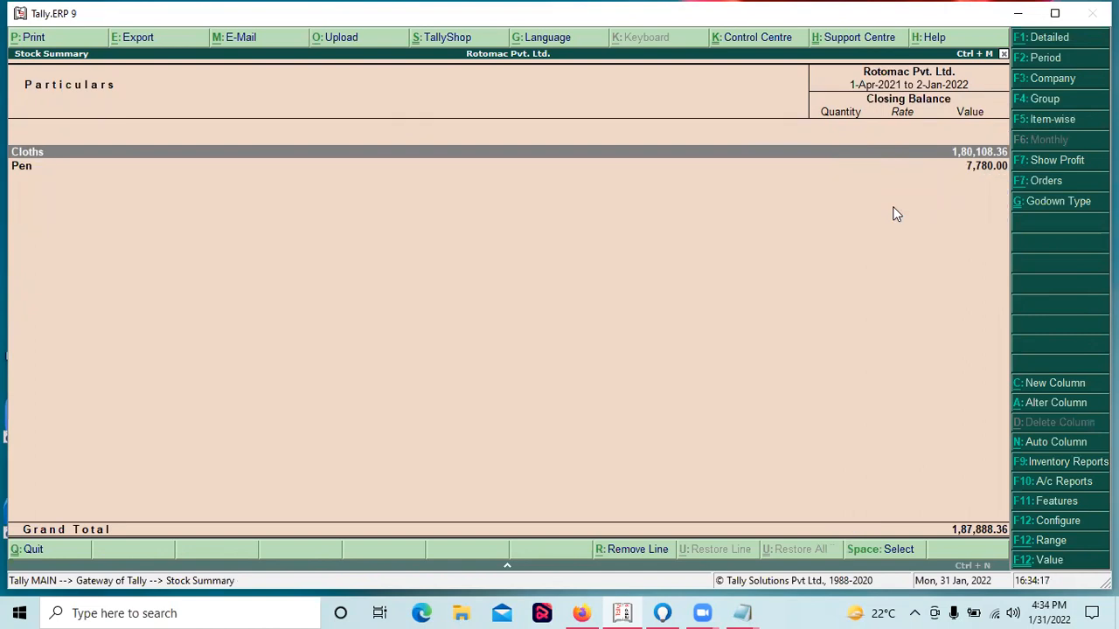
Look through the Account Books and Inventory Books report lists among the display reports.
{"action": "key", "text": "d"}
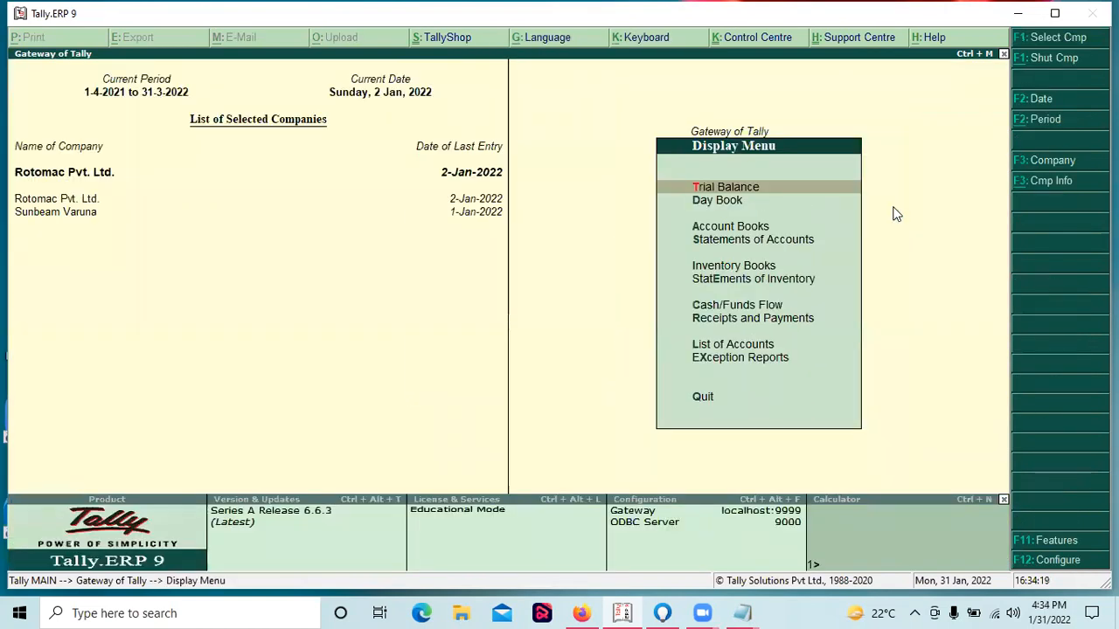
{"action": "key", "text": "Down"}
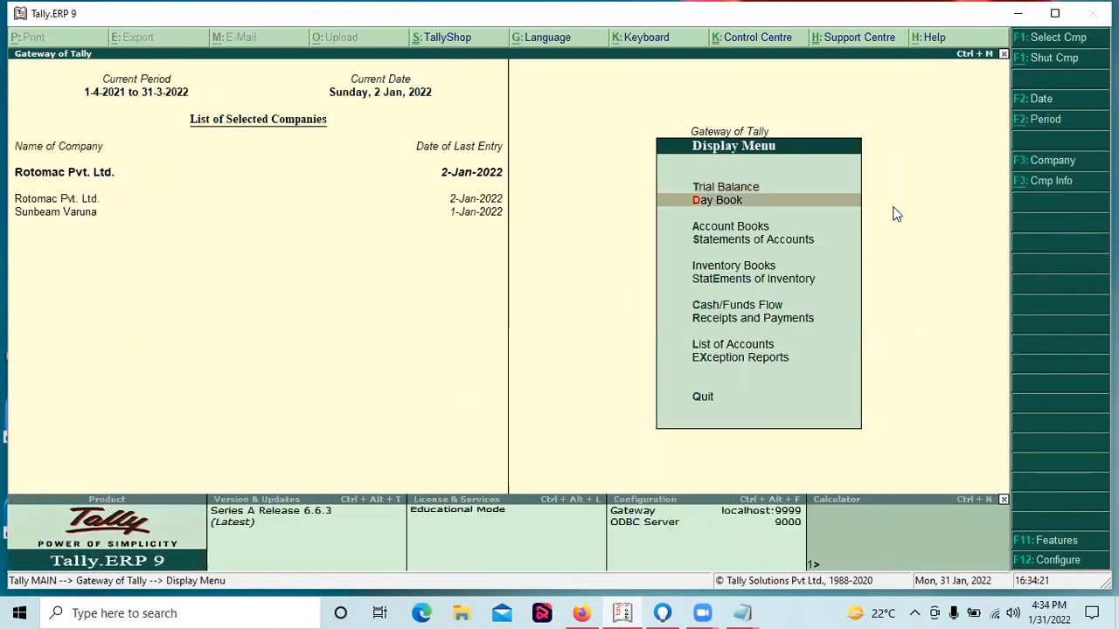
{"action": "key", "text": "Down"}
{"action": "key", "text": "Return"}
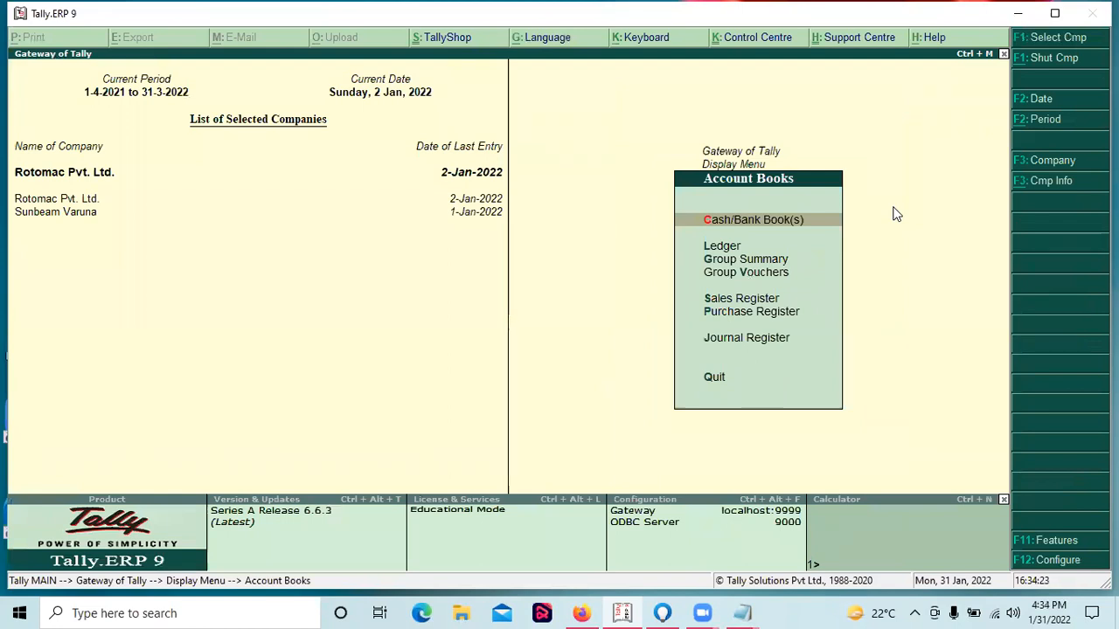
{"action": "key", "text": "Escape"}
{"action": "key", "text": "Down"}
{"action": "key", "text": "Down"}
{"action": "key", "text": "Return"}
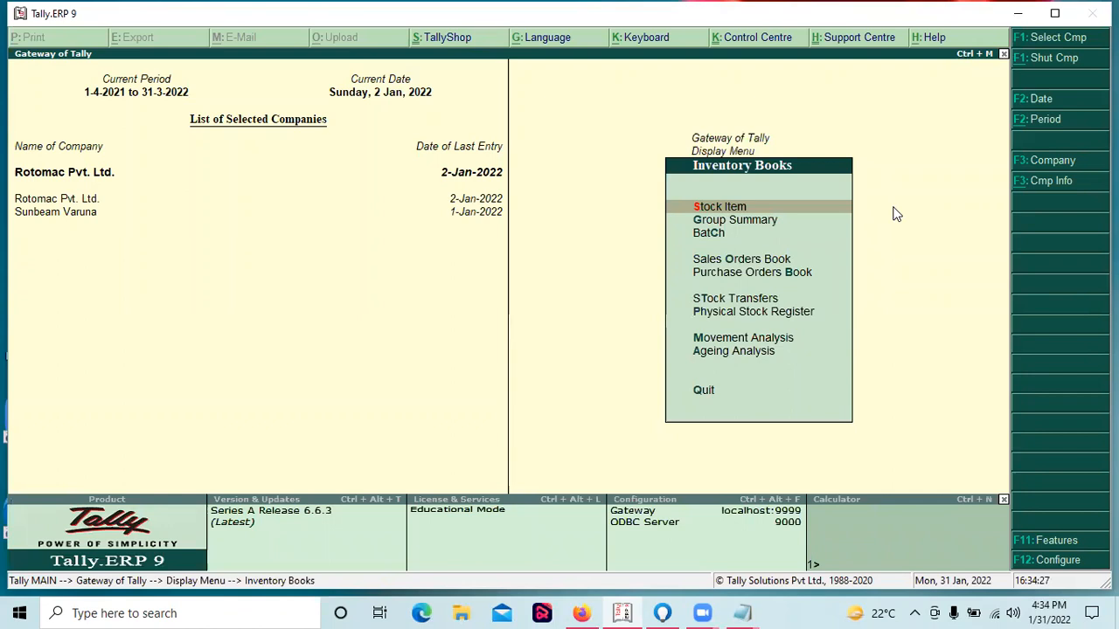
{"action": "key", "text": "Escape"}
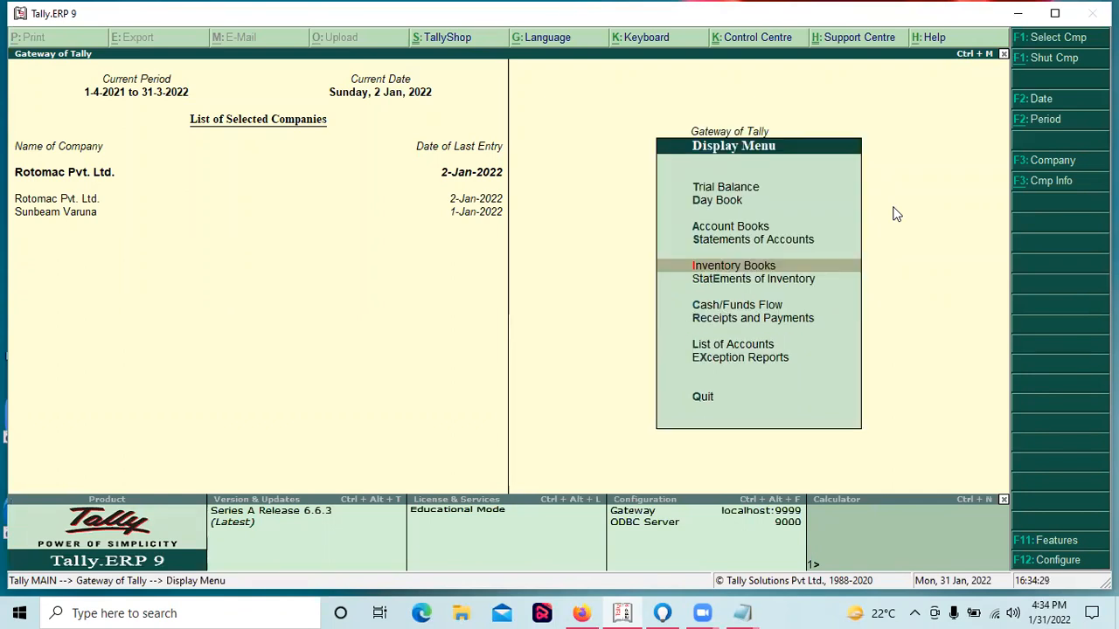
Check the ledger outstandings of KHUSHI & COMPANY in the statements of accounts and leave the report.
{"action": "key", "text": "Up"}
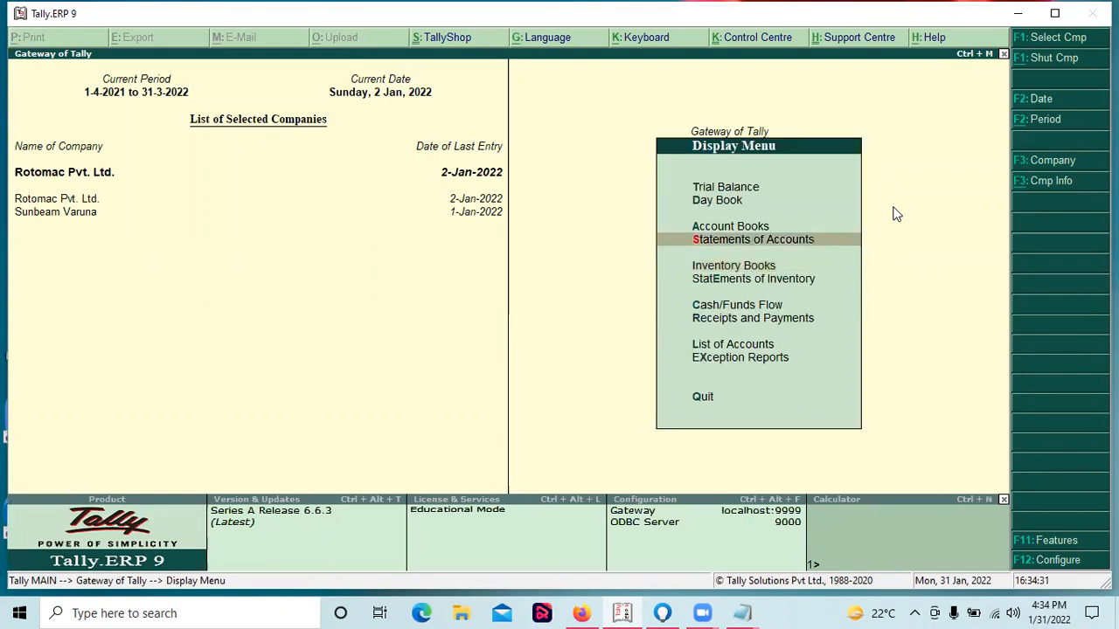
{"action": "key", "text": "Return"}
{"action": "key", "text": "Return"}
{"action": "key", "text": "Down"}
{"action": "key", "text": "Down"}
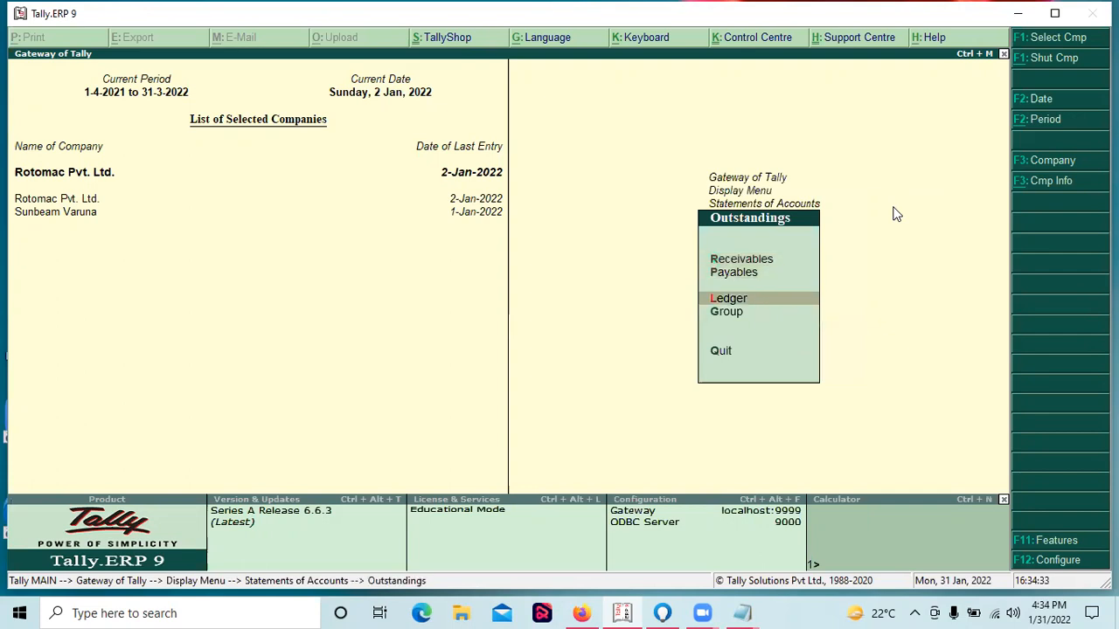
{"action": "key", "text": "Return"}
{"action": "key", "text": "Down"}
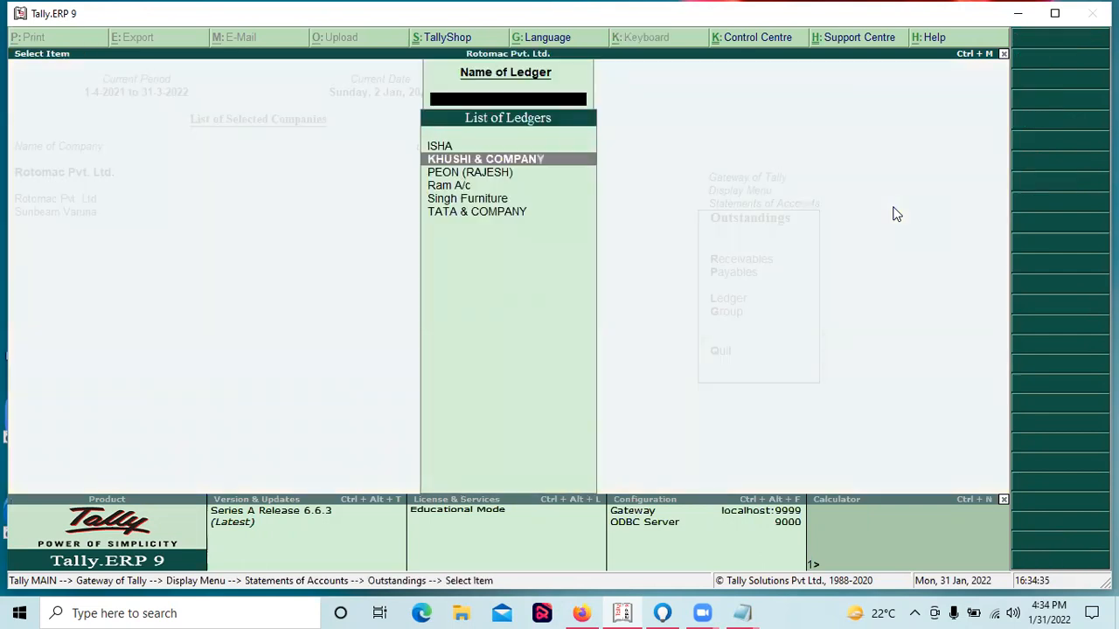
{"action": "key", "text": "Return"}
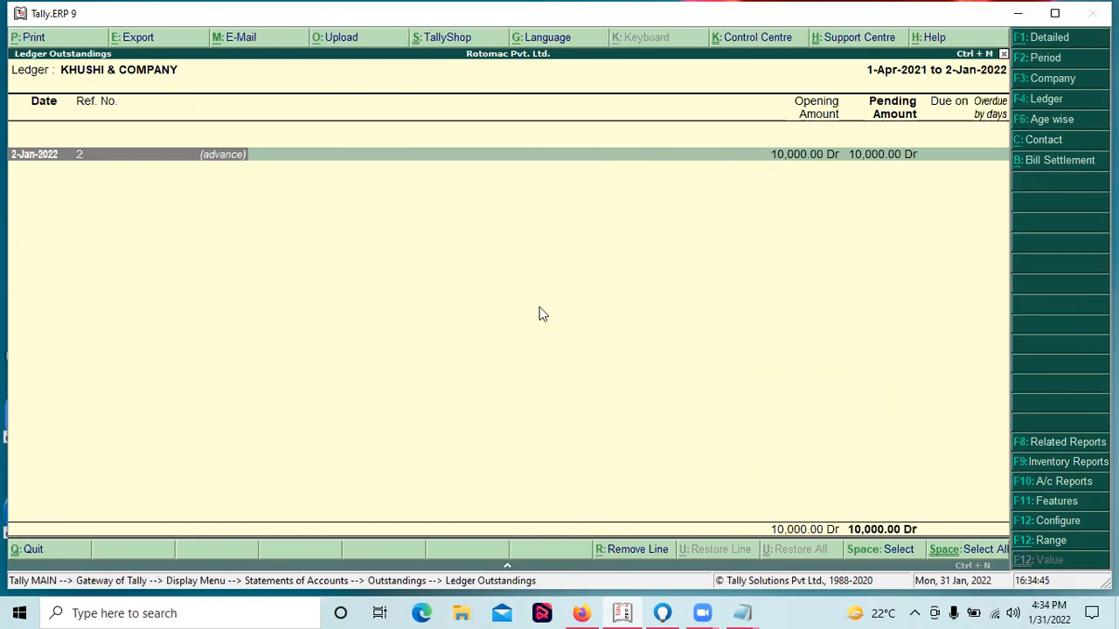
{"action": "key", "text": "Escape"}
{"action": "key", "text": "Escape"}
{"action": "key", "text": "Escape"}
{"action": "key", "text": "Escape"}
{"action": "key", "text": "Escape"}
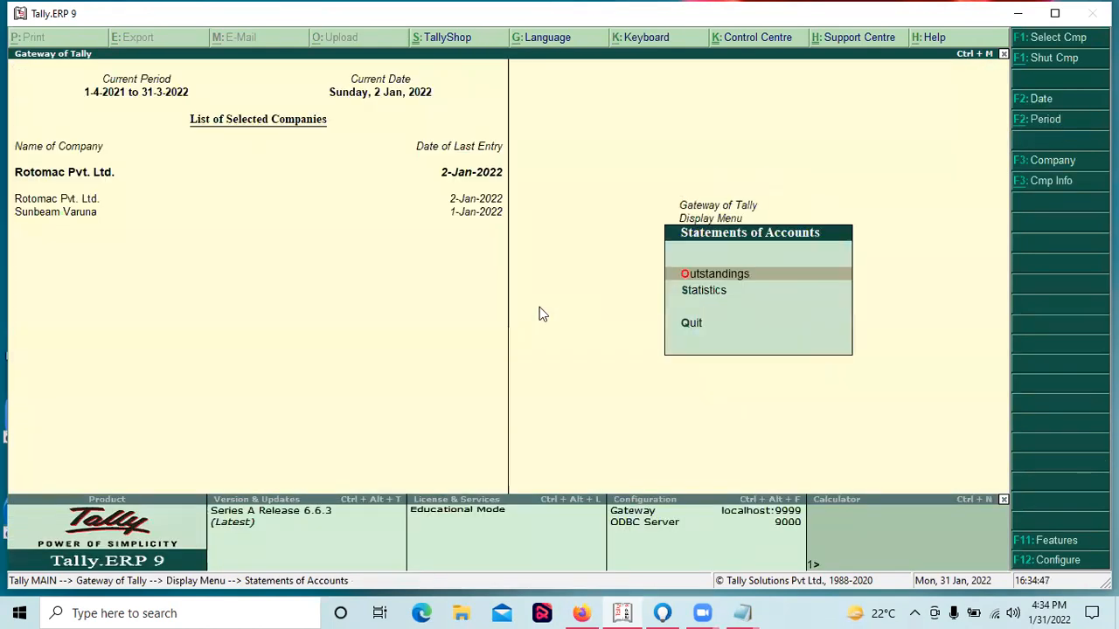
{"action": "key", "text": "Up"}
{"action": "key", "text": "Up"}
{"action": "key", "text": "Up"}
{"action": "key", "text": "Up"}
{"action": "key", "text": "Up"}
{"action": "key", "text": "Up"}
{"action": "key", "text": "Up"}
{"action": "key", "text": "Up"}
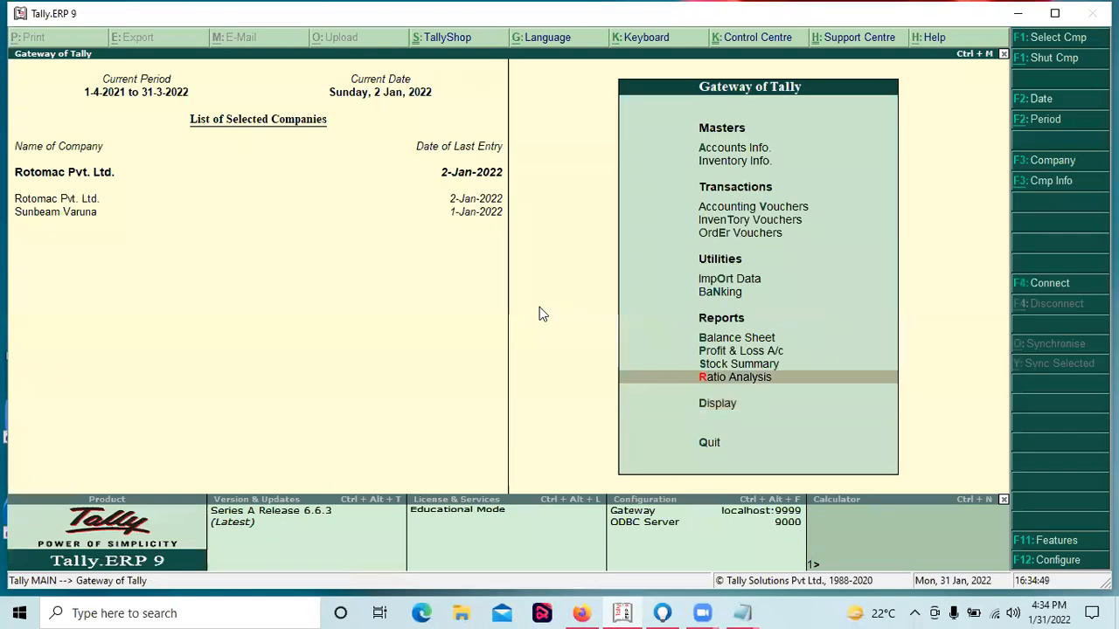
{"action": "key", "text": "Up"}
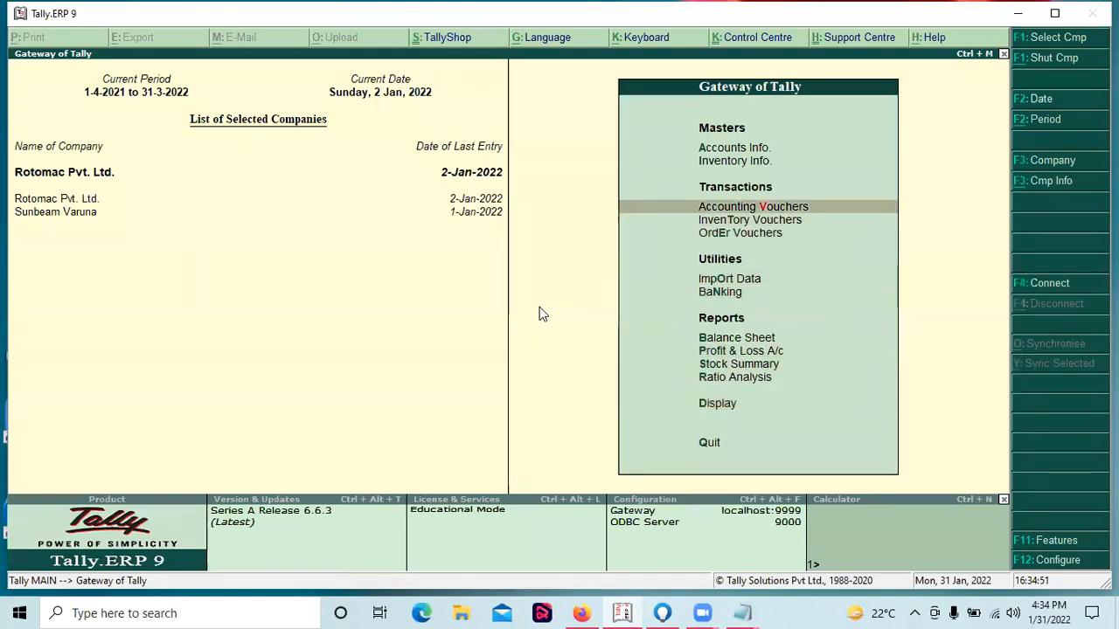
{"action": "key", "text": "Return"}
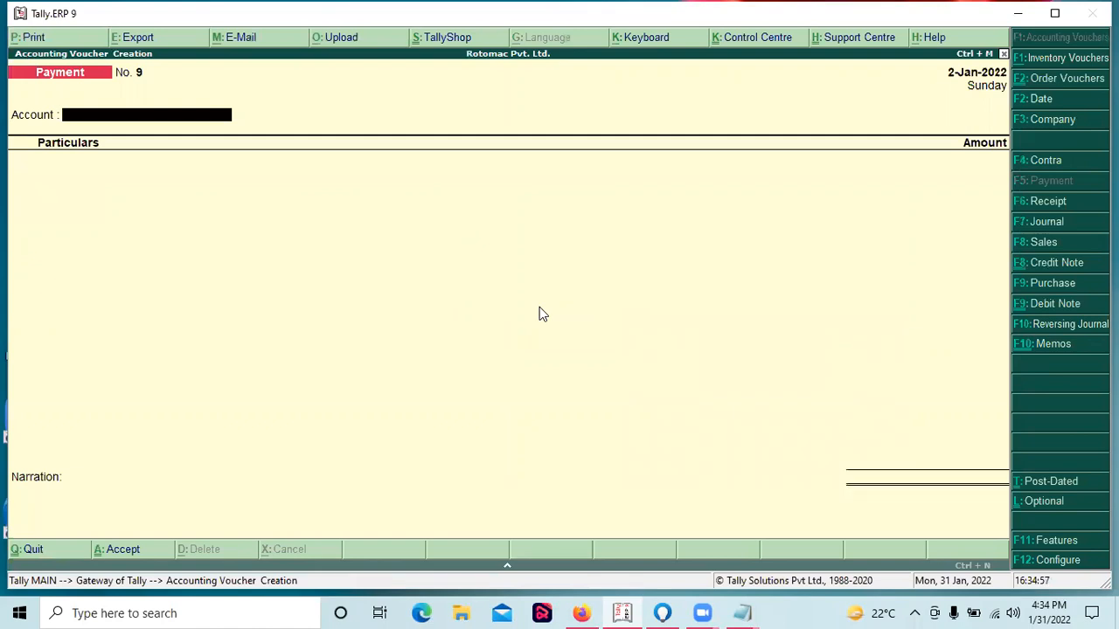
{"action": "key", "text": "Escape"}
{"action": "key", "text": "Return"}
{"action": "key", "text": "Escape"}
{"action": "key", "text": "Escape"}
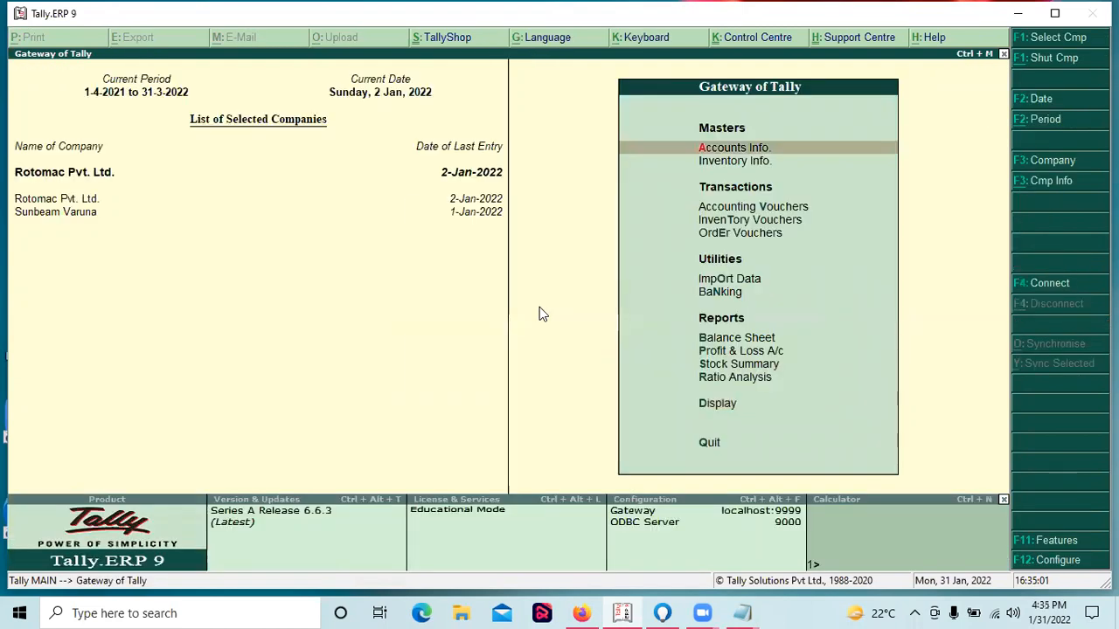
Open the Profit & Loss A/c and drill into the Purchase Accounts group summary.
{"action": "key", "text": "Down"}
{"action": "key", "text": "Down"}
{"action": "key", "text": "Down"}
{"action": "key", "text": "Down"}
{"action": "key", "text": "Down"}
{"action": "key", "text": "Down"}
{"action": "key", "text": "Down"}
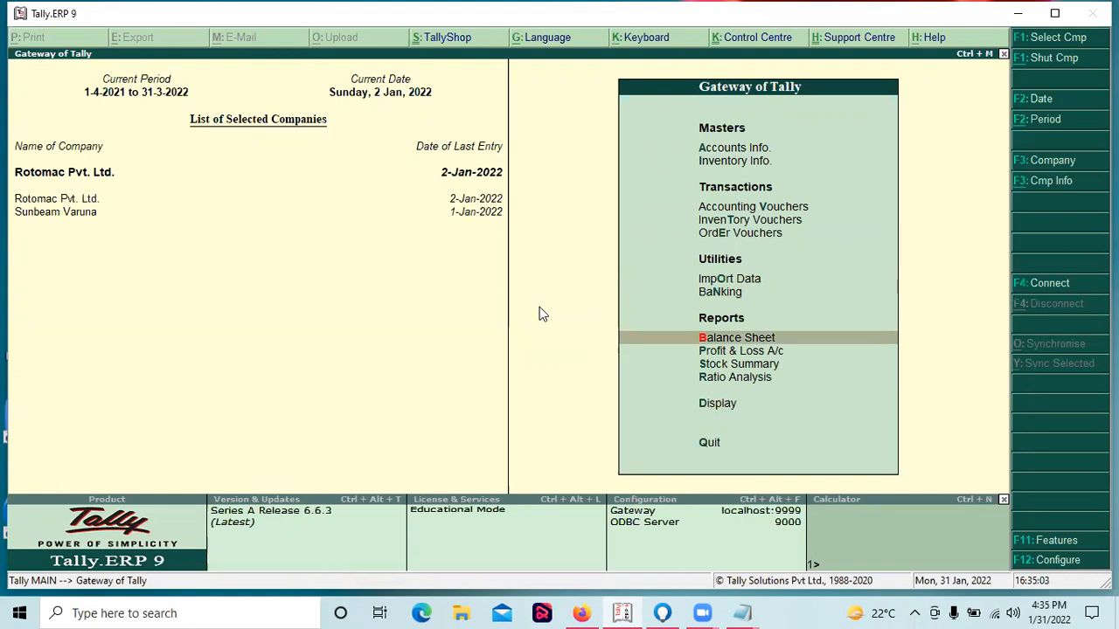
{"action": "key", "text": "Down"}
{"action": "key", "text": "Return"}
{"action": "key", "text": "Down"}
{"action": "key", "text": "Up"}
{"action": "key", "text": "Return"}
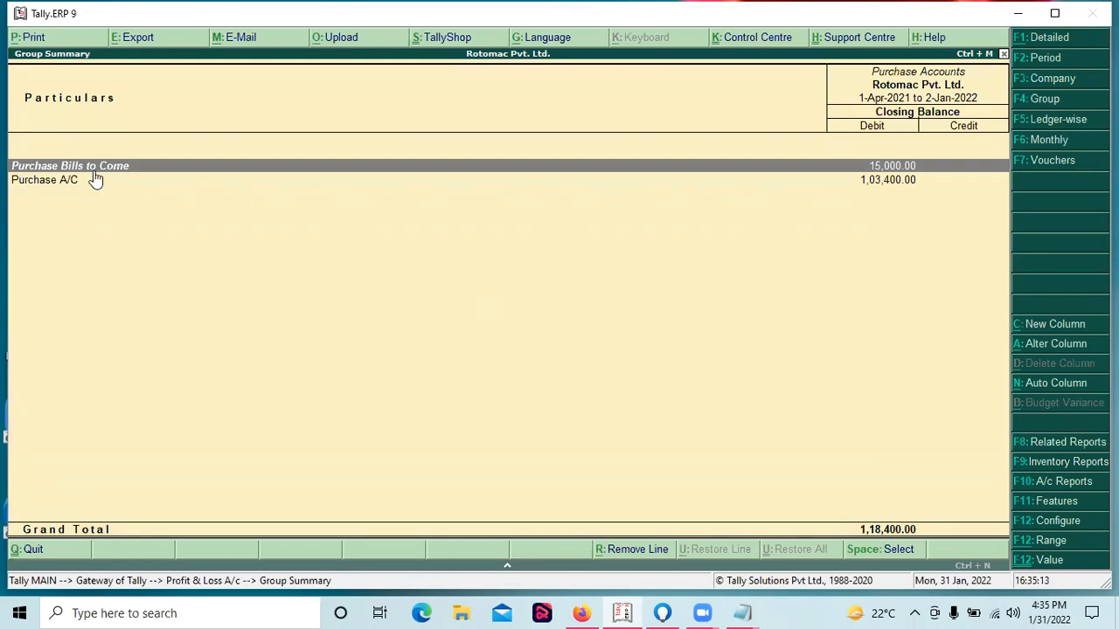
Examine the pending bills under Purchase Bills to Come and return to the Gateway of Tally.
{"action": "left_click", "coordinate": [148, 174]}
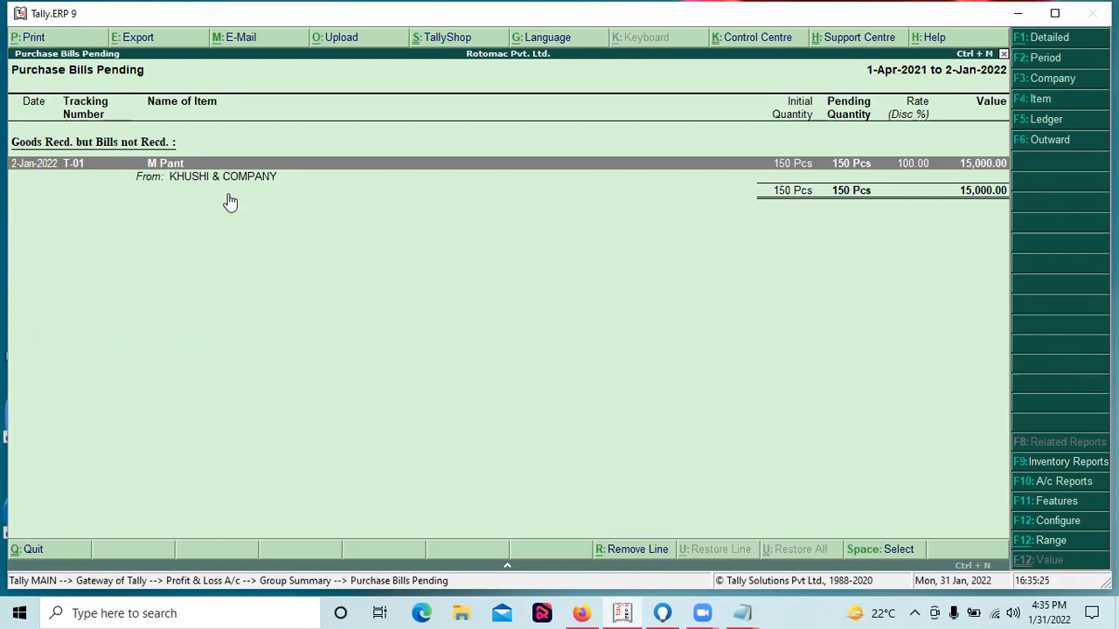
{"action": "key", "text": "Escape"}
{"action": "key", "text": "Escape"}
{"action": "key", "text": "Escape"}
{"action": "key", "text": "Escape"}
{"action": "key", "text": "n"}
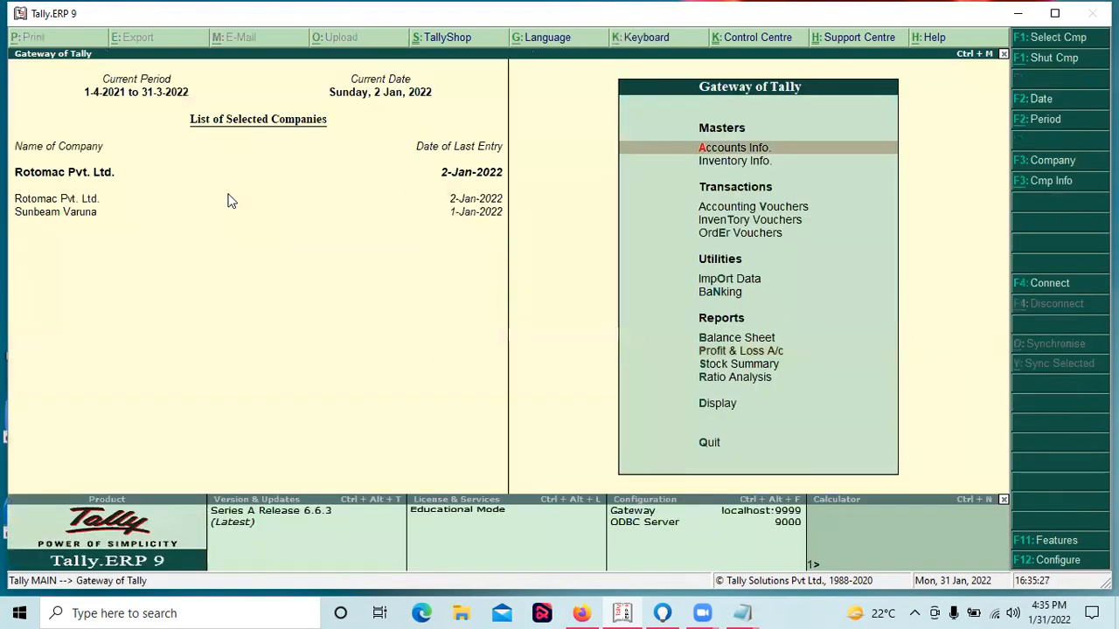
Start a purchase voucher with supplier invoice number 008 and invoice date 2-Jan-2022.
{"action": "key", "text": "Down"}
{"action": "key", "text": "Down"}
{"action": "key", "text": "Down"}
{"action": "key", "text": "Up"}
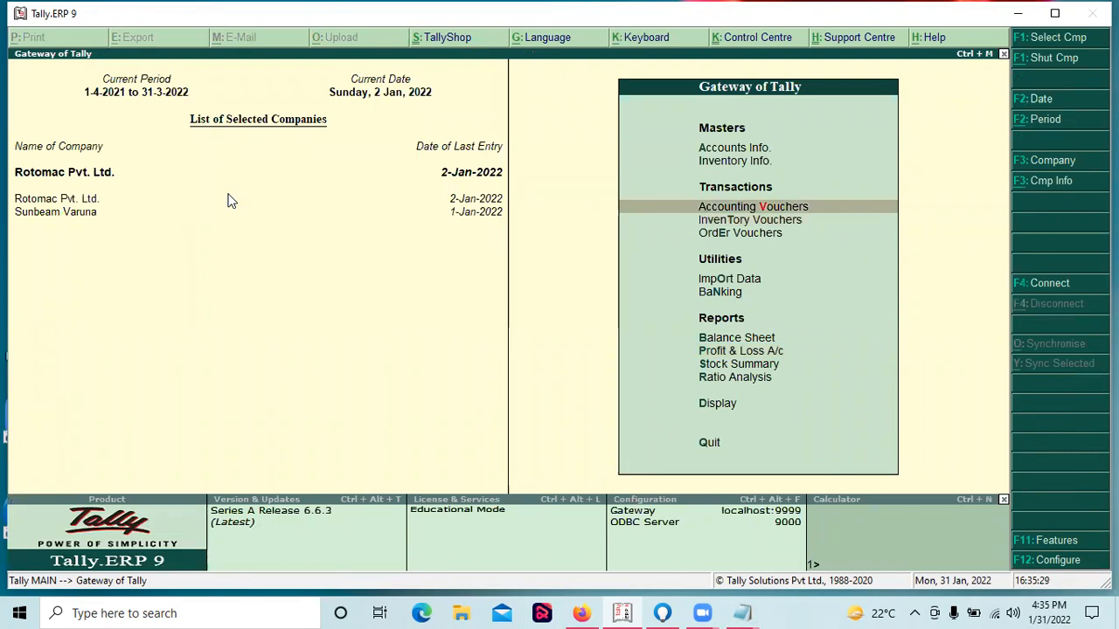
{"action": "key", "text": "Return"}
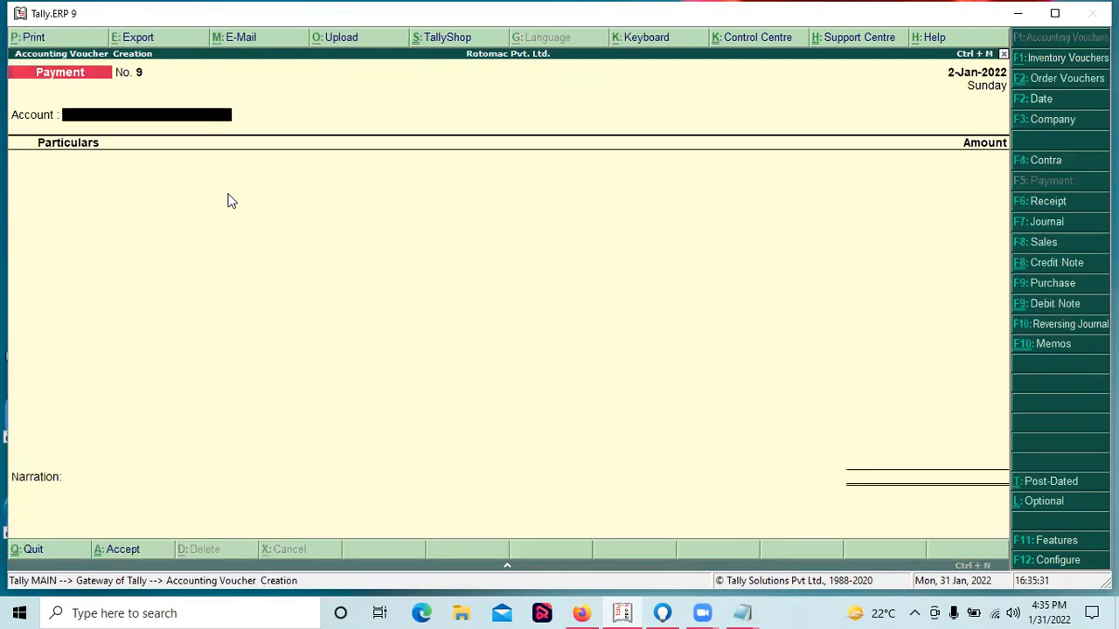
{"action": "key", "text": "F9"}
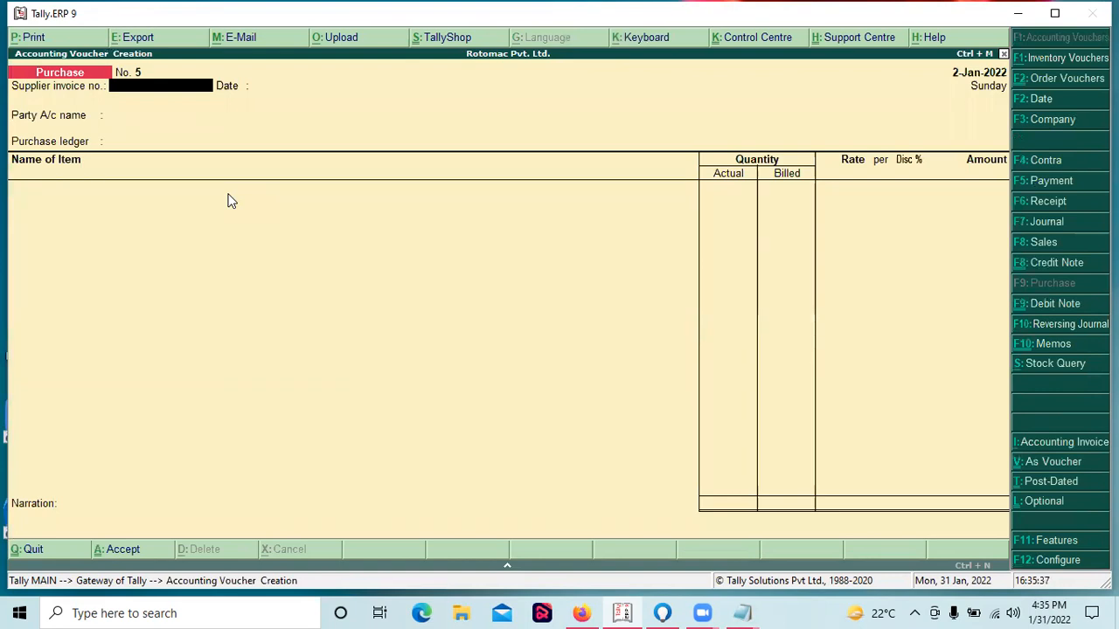
{"action": "type", "text": "008"}
{"action": "key", "text": "Return"}
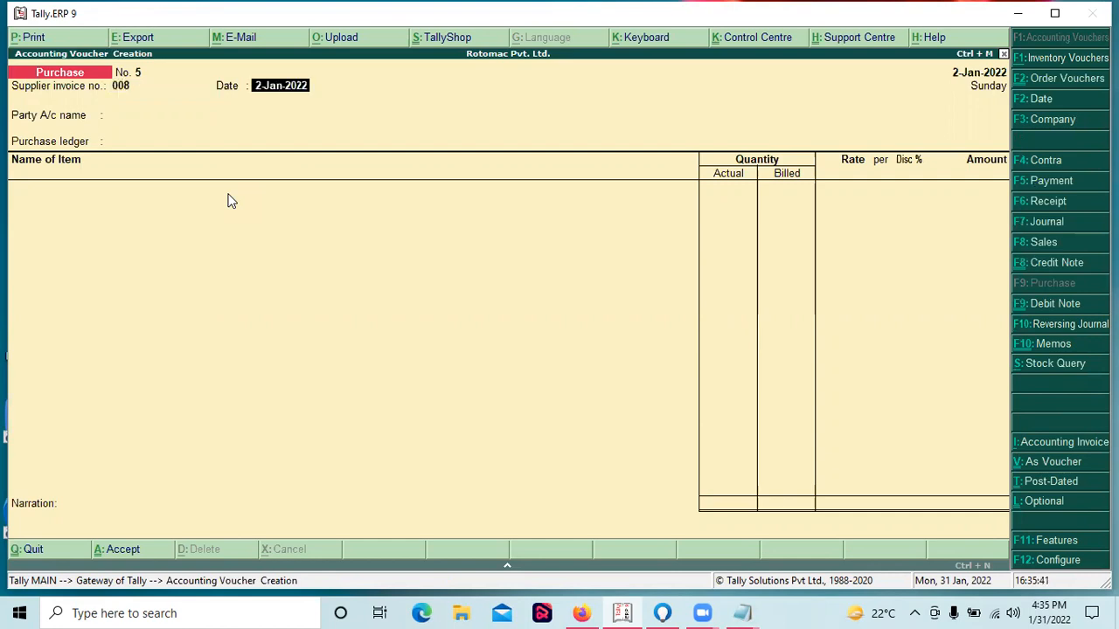
{"action": "key", "text": "Return"}
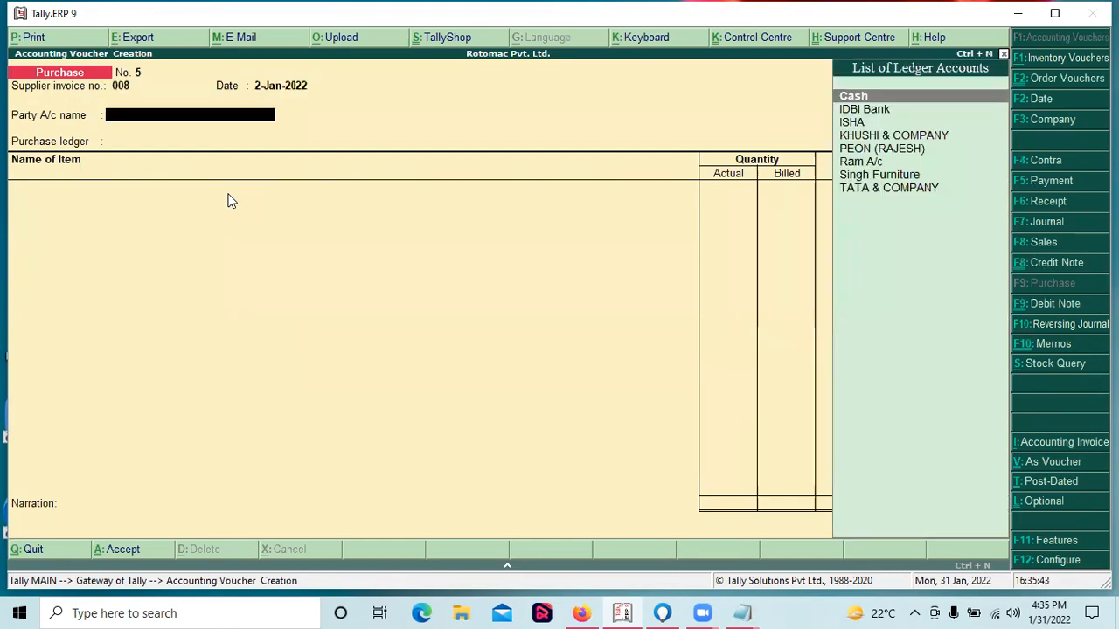
Set the purchase voucher's party account to KHUSHI & COMPANY and its purchase ledger to Purchase A/C.
{"action": "key", "text": "Down"}
{"action": "key", "text": "Down"}
{"action": "key", "text": "Down"}
{"action": "key", "text": "Return"}
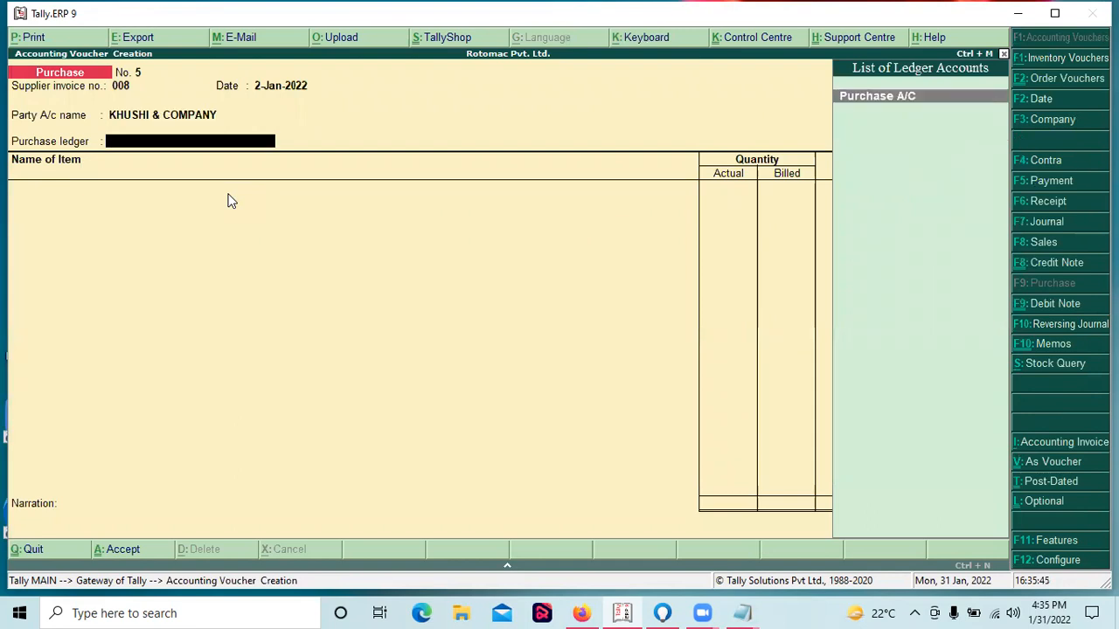
{"action": "key", "text": "Return"}
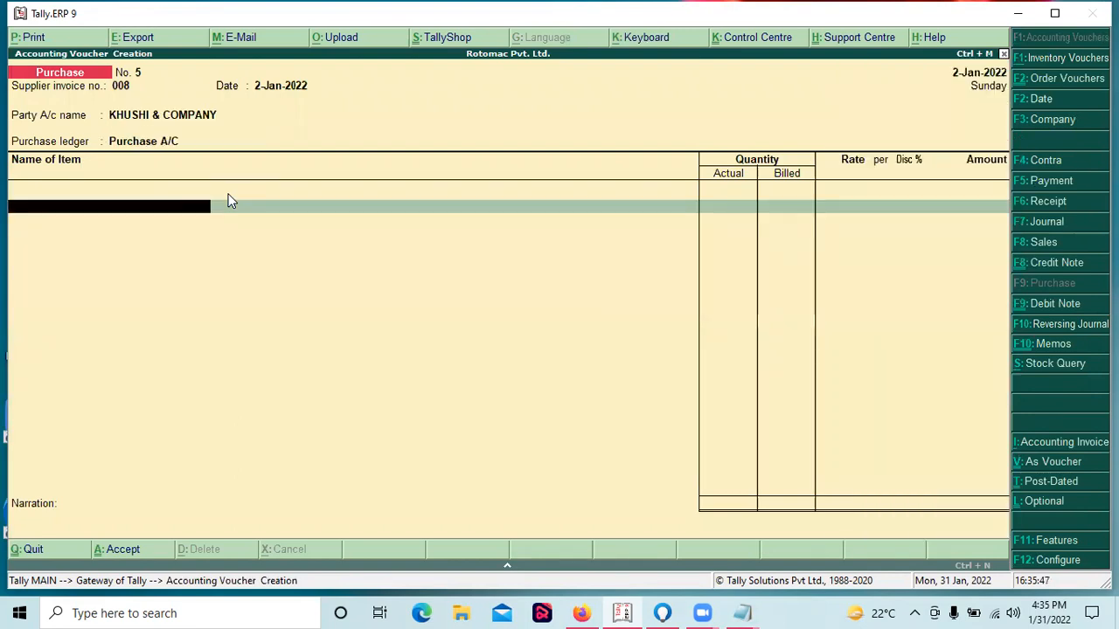
Add M Pant against tracking number T-01, accepting Main Location, 150 Pcs and the rate of 100.00 per piece.
{"action": "type", "text": "m"}
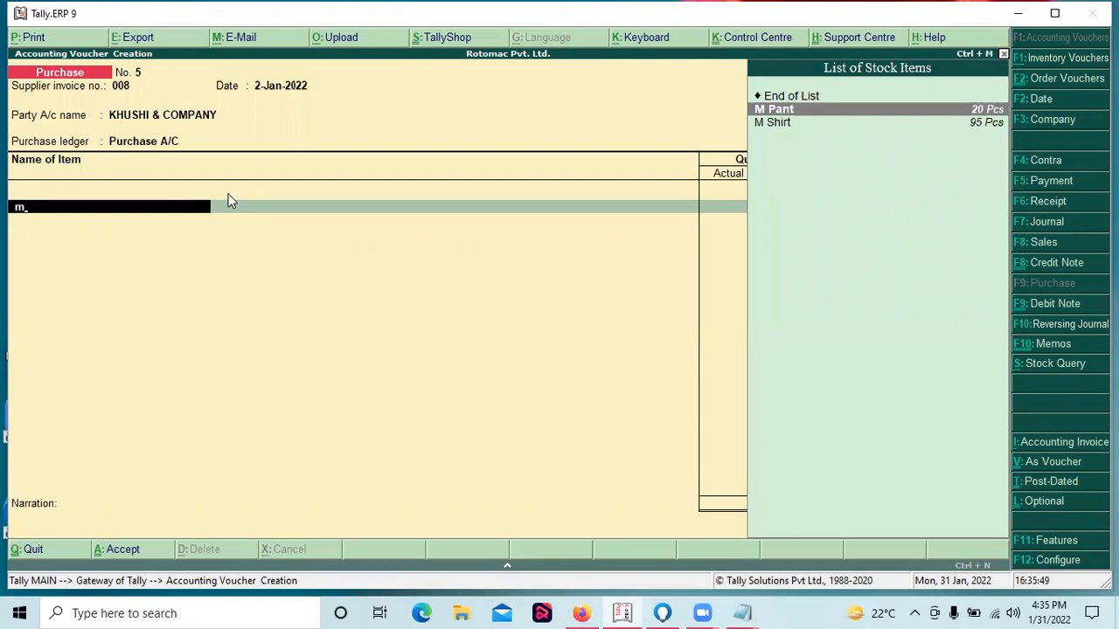
{"action": "key", "text": "Return"}
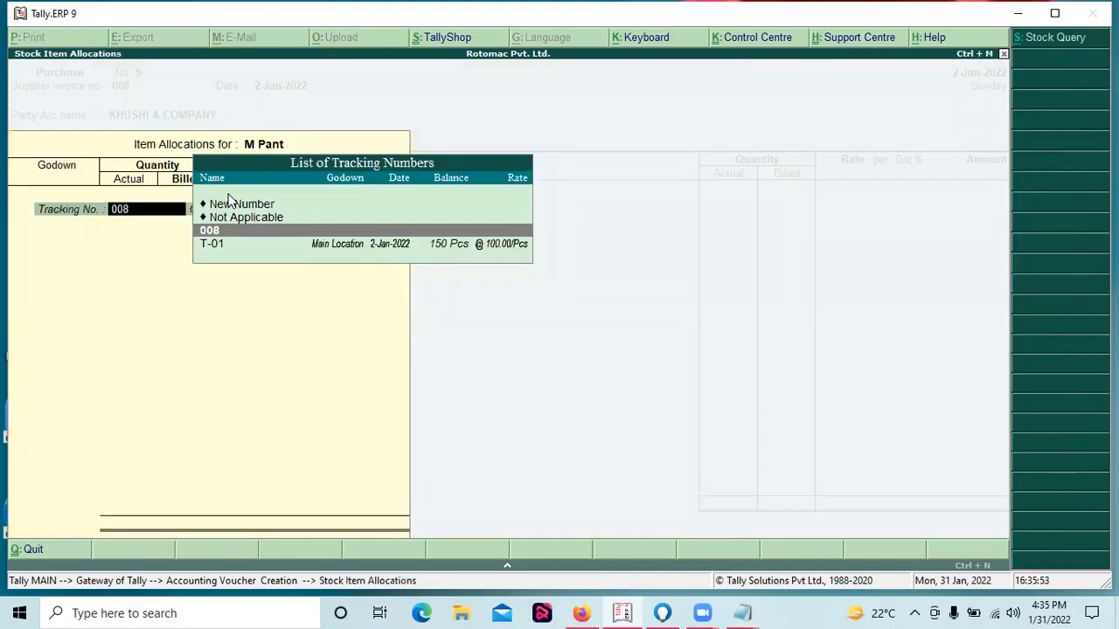
{"action": "key", "text": "Down"}
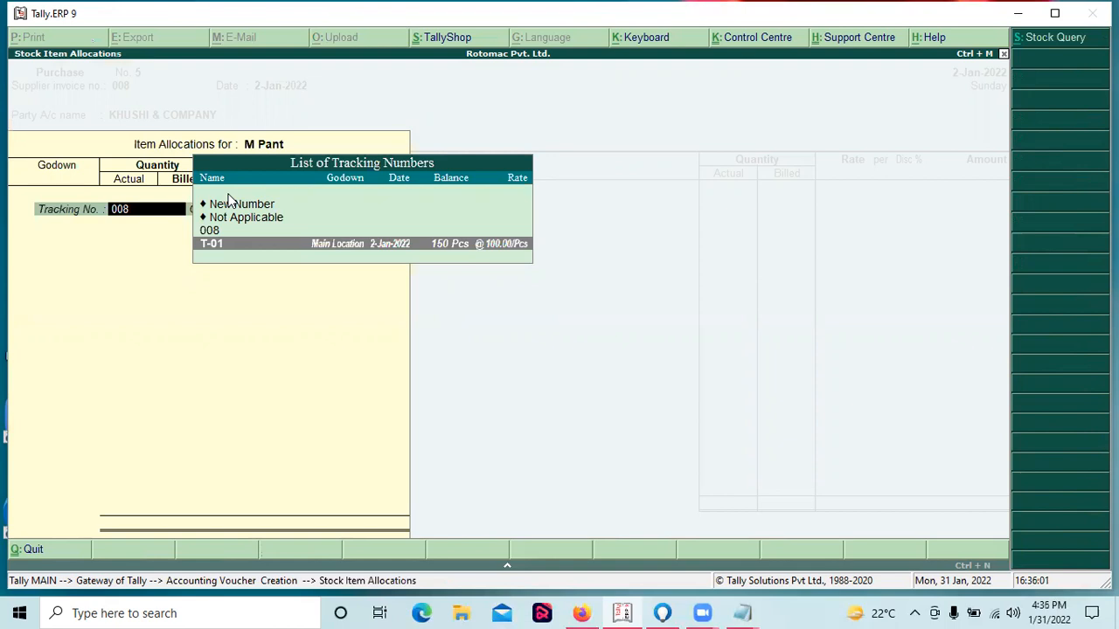
{"action": "key", "text": "Return"}
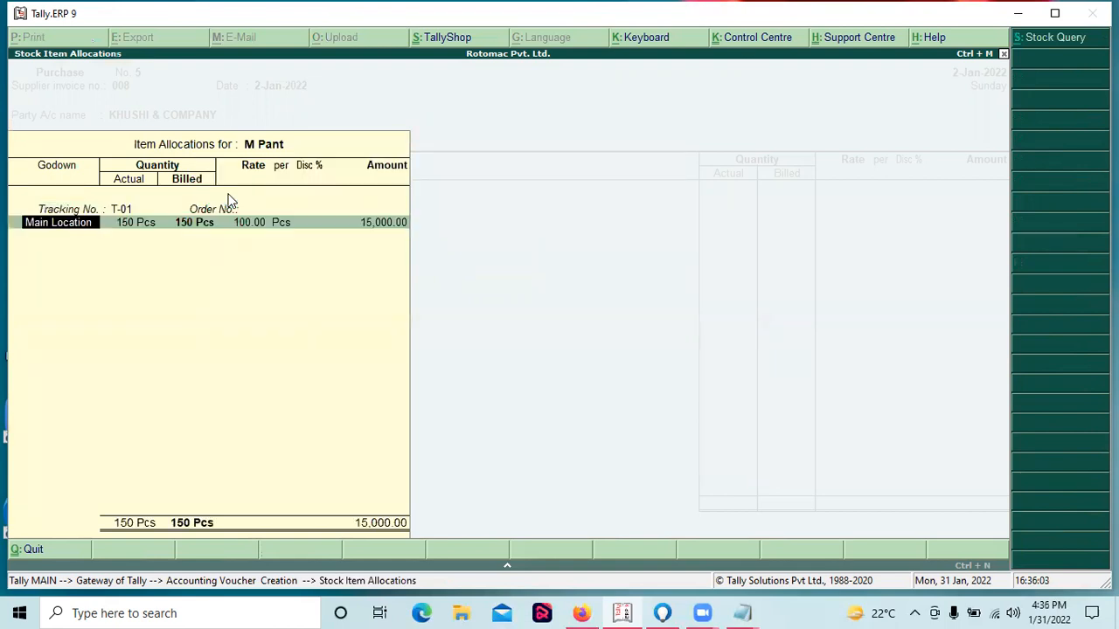
{"action": "key", "text": "Return"}
{"action": "key", "text": "Return"}
{"action": "key", "text": "Return"}
{"action": "key", "text": "Return"}
{"action": "key", "text": "Return"}
{"action": "key", "text": "Return"}
{"action": "key", "text": "Return"}
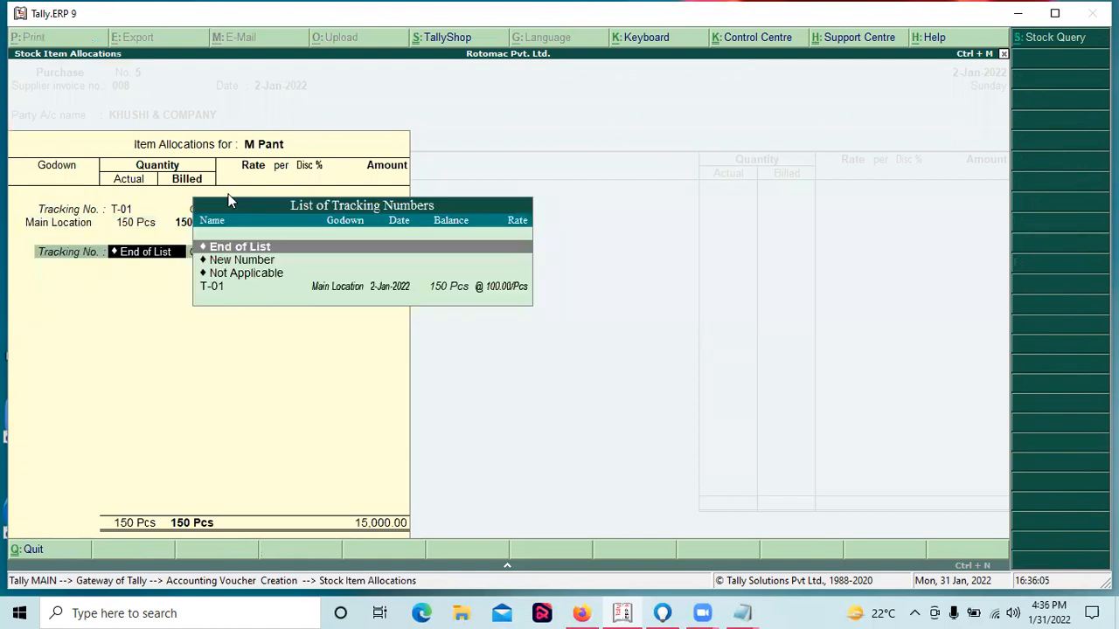
End the tracking number and item lists, save the purchase voucher without narration, and return to the Gateway of Tally.
{"action": "key", "text": "Return"}
{"action": "key", "text": "Return"}
{"action": "key", "text": "Return"}
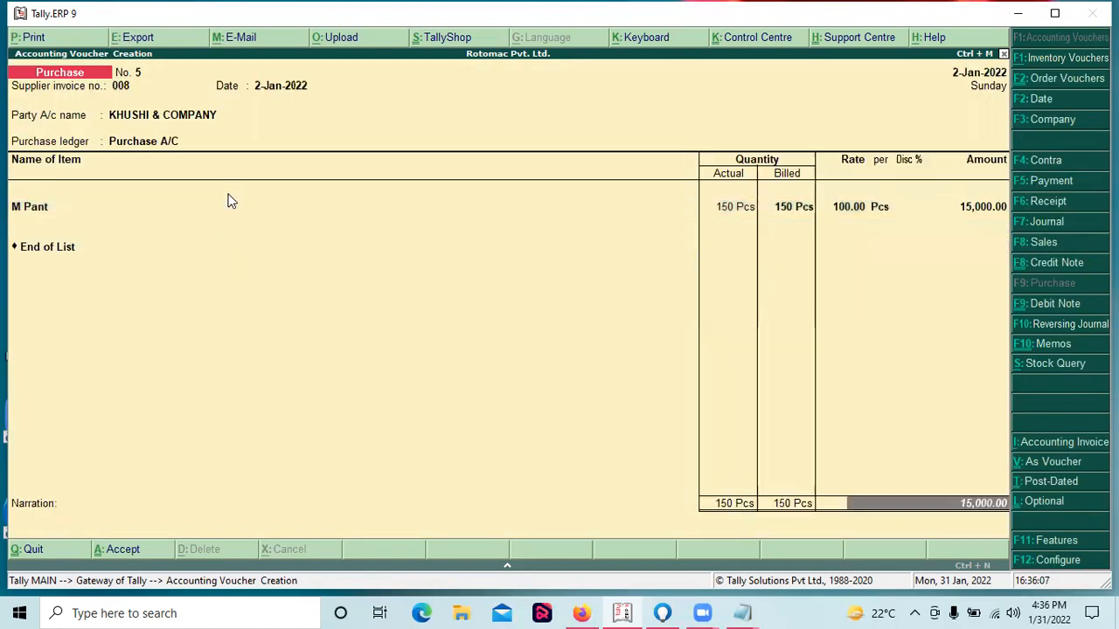
{"action": "key", "text": "Return"}
{"action": "key", "text": "Return"}
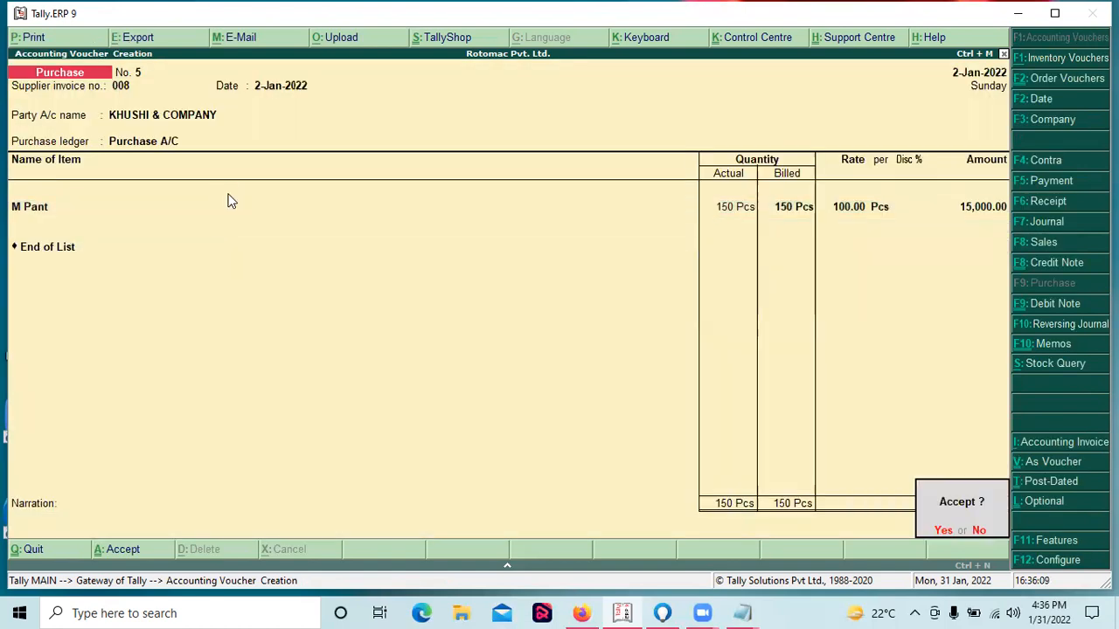
{"action": "key", "text": "Return"}
{"action": "key", "text": "Escape"}
{"action": "key", "text": "Return"}
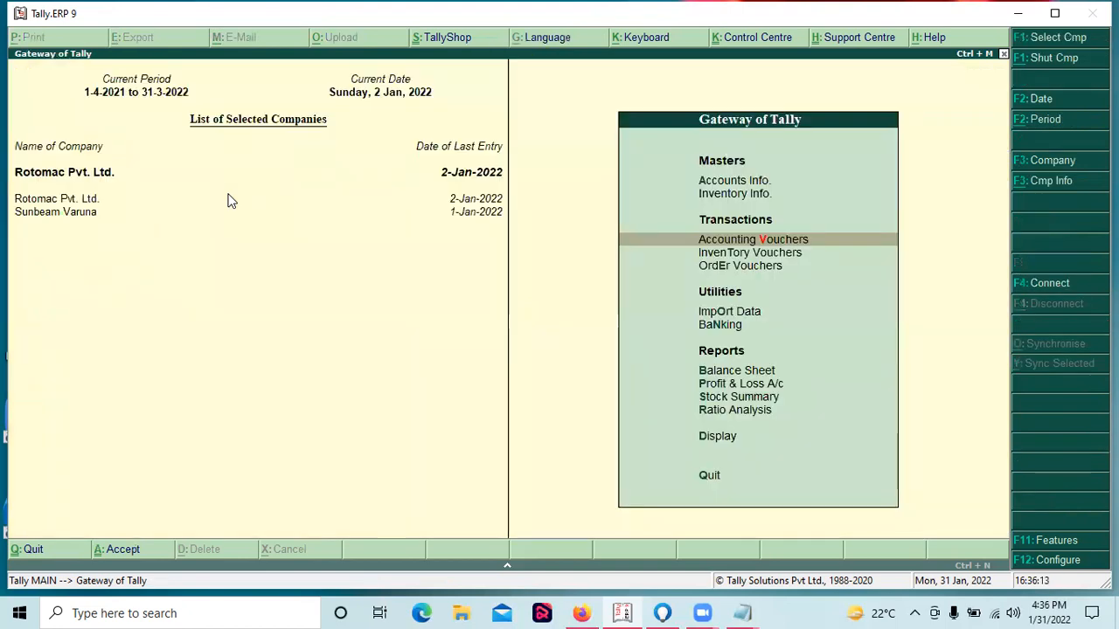
Check M Pant's closing stock in the Cloths group of the stock summary after the purchase entry.
{"action": "key", "text": "s"}
{"action": "key", "text": "Return"}
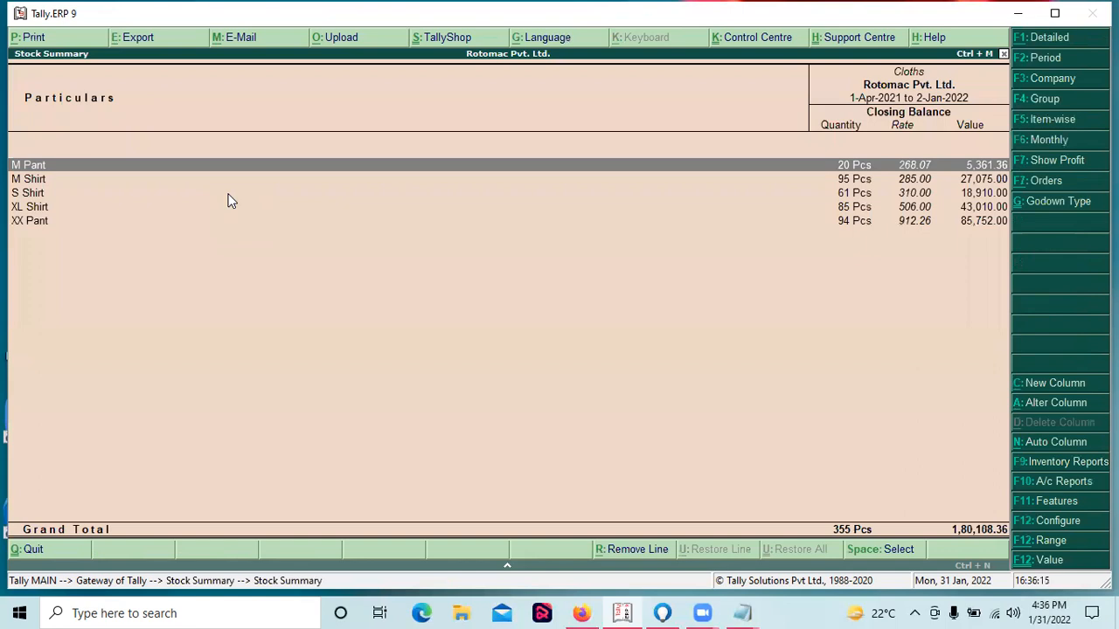
{"action": "key", "text": "Escape"}
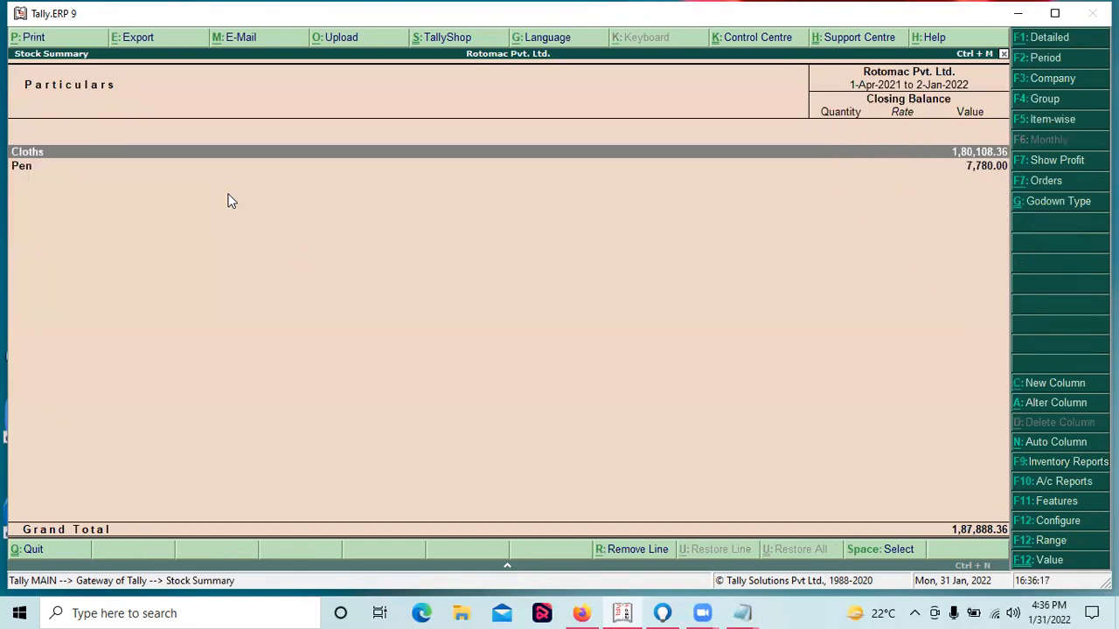
{"action": "key", "text": "Escape"}
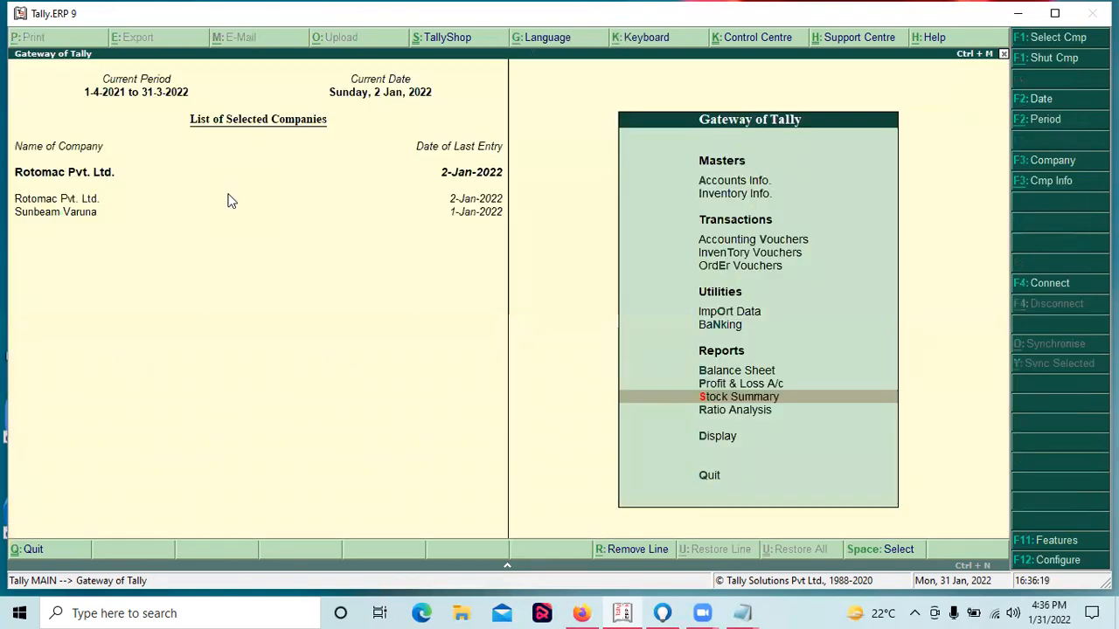
{"action": "key", "text": "d"}
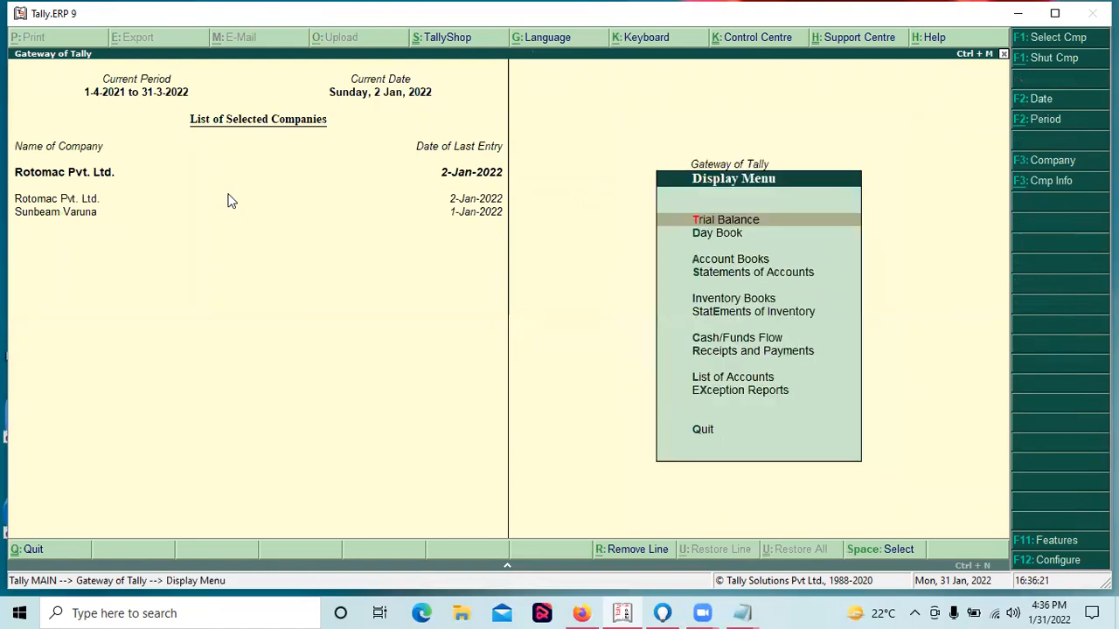
{"action": "key", "text": "x"}
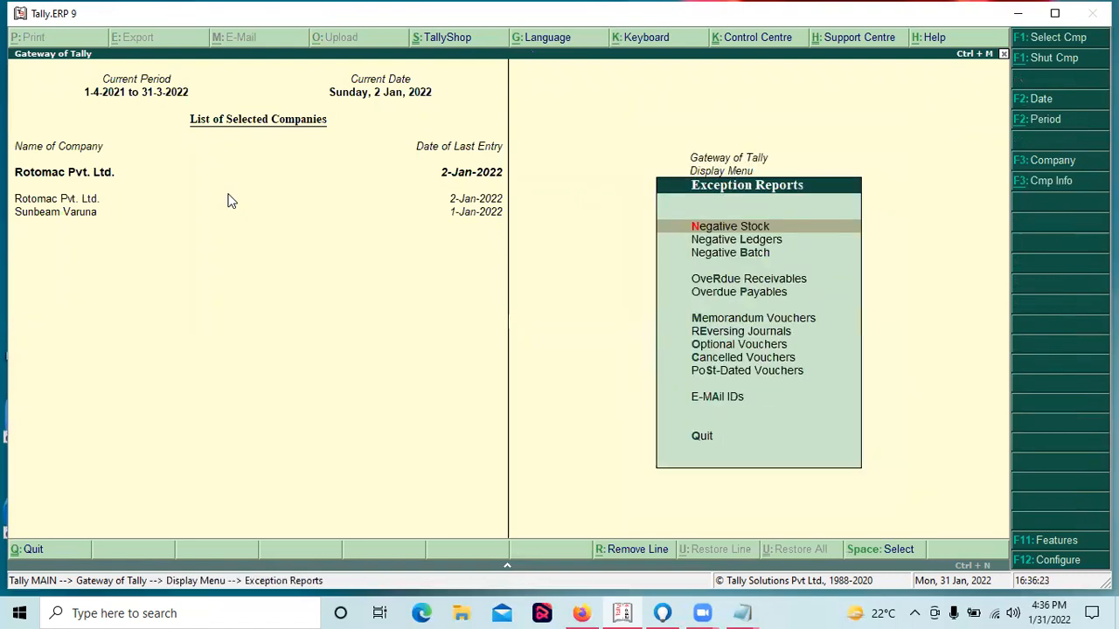
{"action": "key", "text": "Escape"}
{"action": "key", "text": "Escape"}
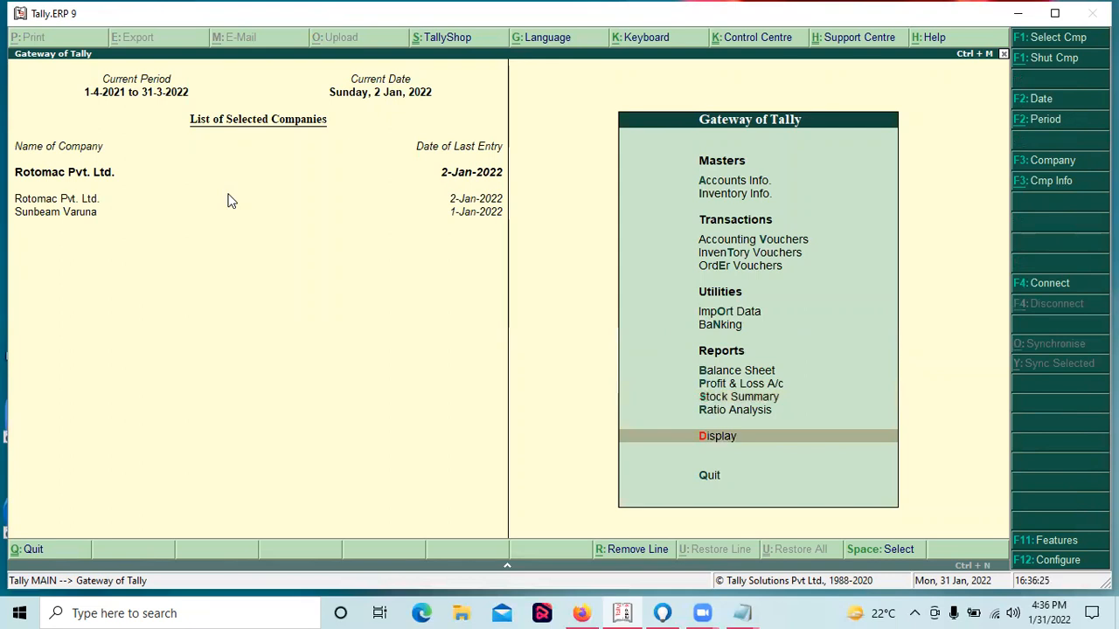
Check the pending bills of KHUSHI & COMPANY, including reference 008, in the ledger outstandings, and return to the Display Menu.
{"action": "key", "text": "d"}
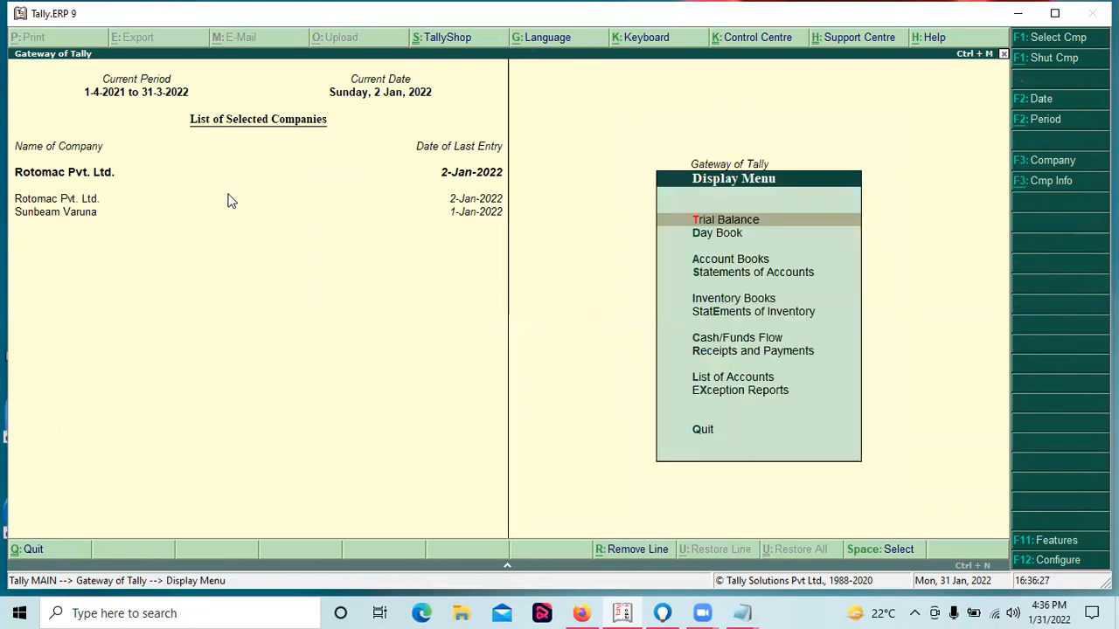
{"action": "key", "text": "Down"}
{"action": "key", "text": "Down"}
{"action": "key", "text": "Down"}
{"action": "key", "text": "Return"}
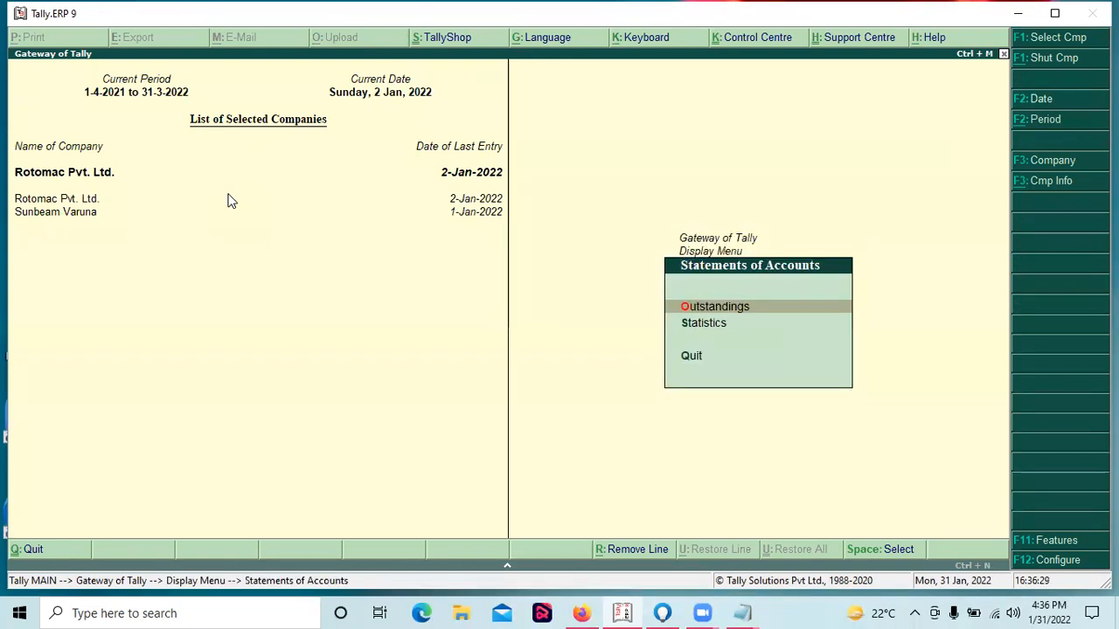
{"action": "key", "text": "Return"}
{"action": "key", "text": "Down"}
{"action": "key", "text": "Down"}
{"action": "key", "text": "Return"}
{"action": "key", "text": "Down"}
{"action": "key", "text": "Return"}
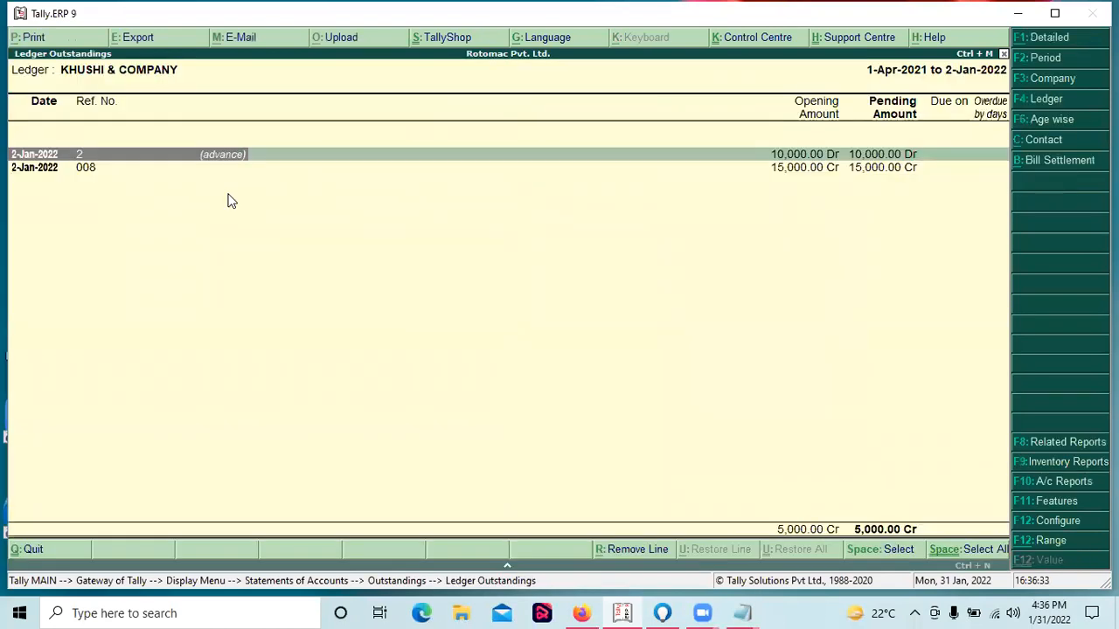
{"action": "key", "text": "Down"}
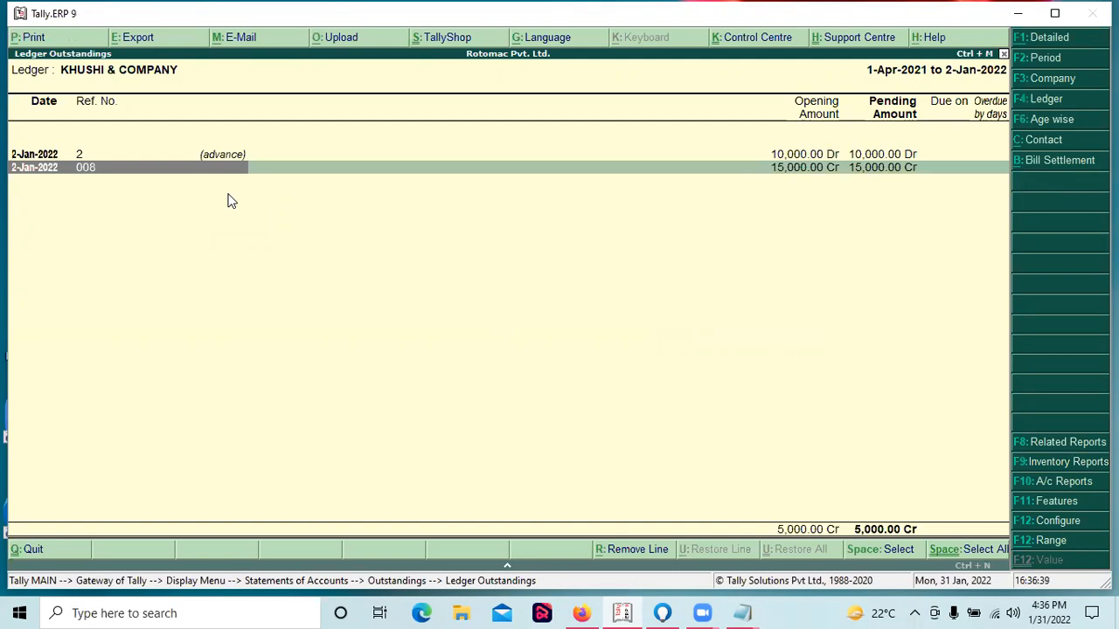
{"action": "key", "text": "Escape"}
{"action": "key", "text": "Escape"}
{"action": "key", "text": "Escape"}
{"action": "key", "text": "Escape"}
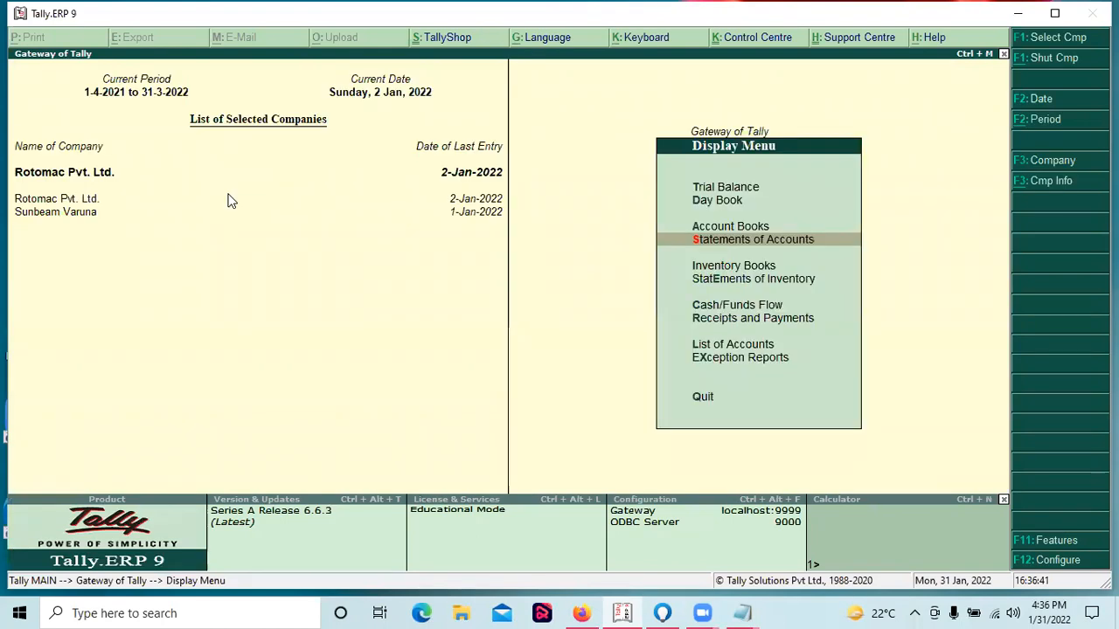
Check Purchase Accounts in the Profit & Loss A/c down to Purchase A/C's monthly summary, and return to the Gateway of Tally.
{"action": "key", "text": "Up"}
{"action": "key", "text": "Up"}
{"action": "key", "text": "Up"}
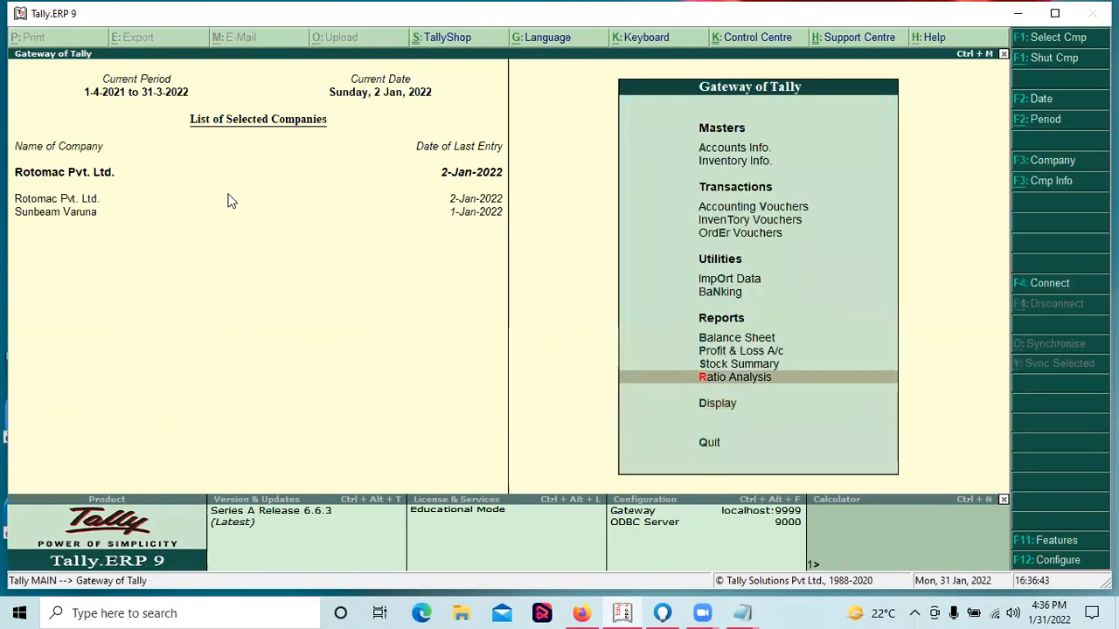
{"action": "key", "text": "Return"}
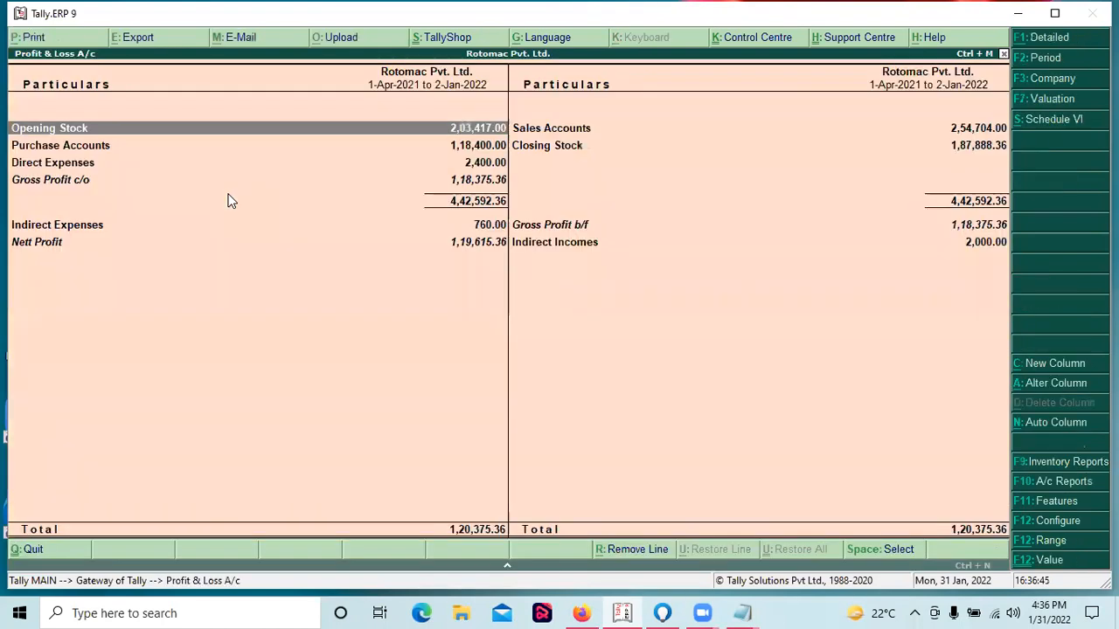
{"action": "key", "text": "Down"}
{"action": "key", "text": "Down"}
{"action": "key", "text": "Up"}
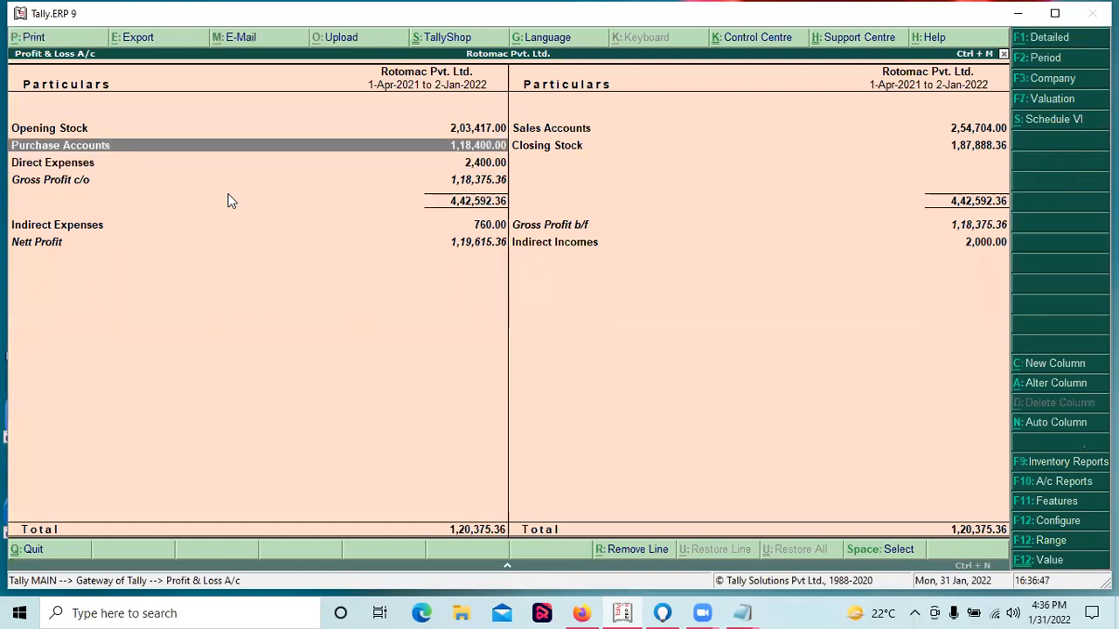
{"action": "key", "text": "Return"}
{"action": "key", "text": "Return"}
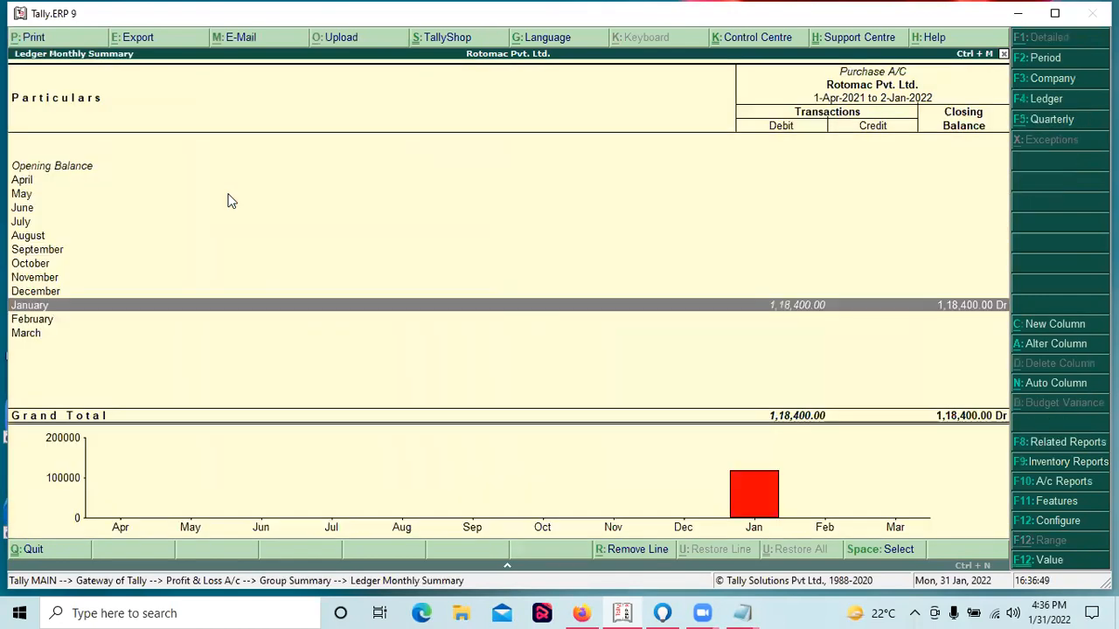
{"action": "key", "text": "Escape"}
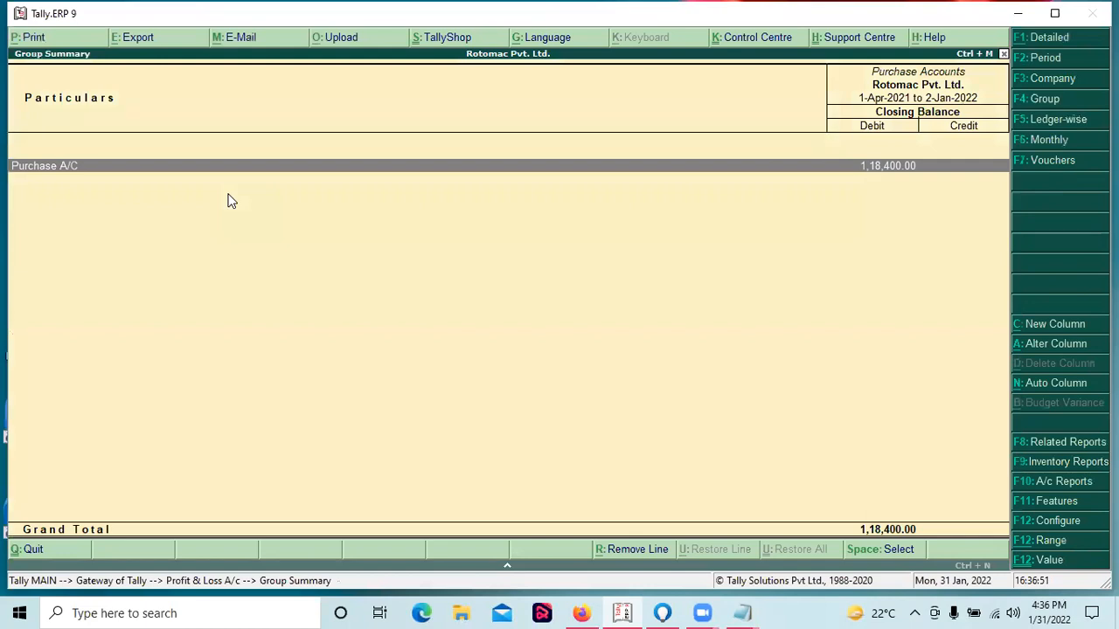
{"action": "key", "text": "Escape"}
{"action": "key", "text": "Escape"}
{"action": "key", "text": "Escape"}
{"action": "key", "text": "n"}
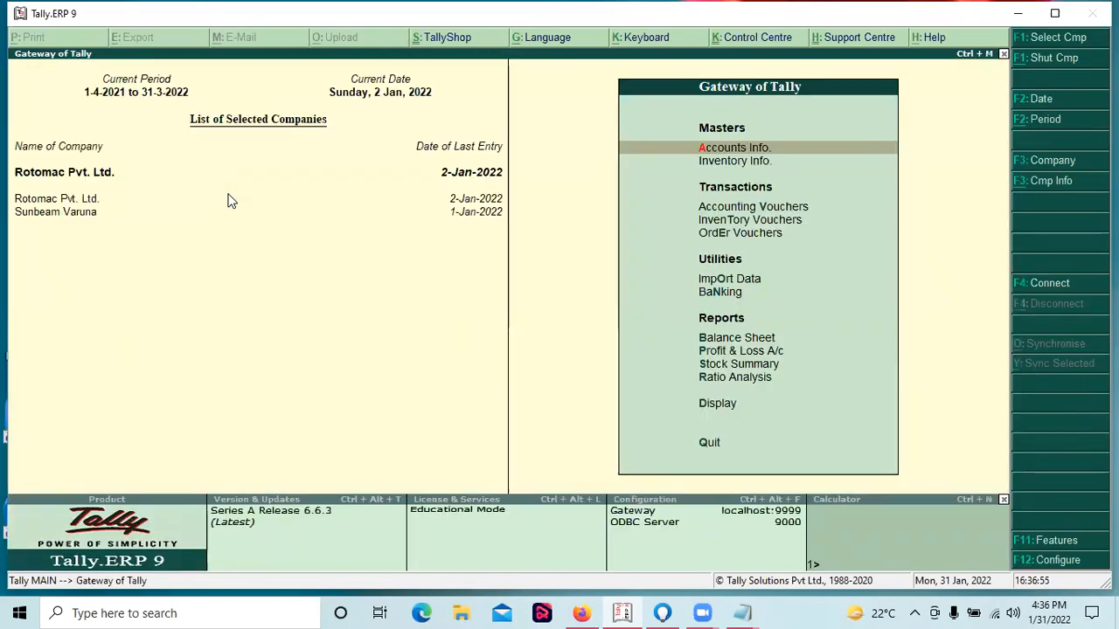
Start a new purchase voucher with supplier invoice number 008 and accept the date 2-Jan-2022.
{"action": "key", "text": "Down"}
{"action": "key", "text": "Down"}
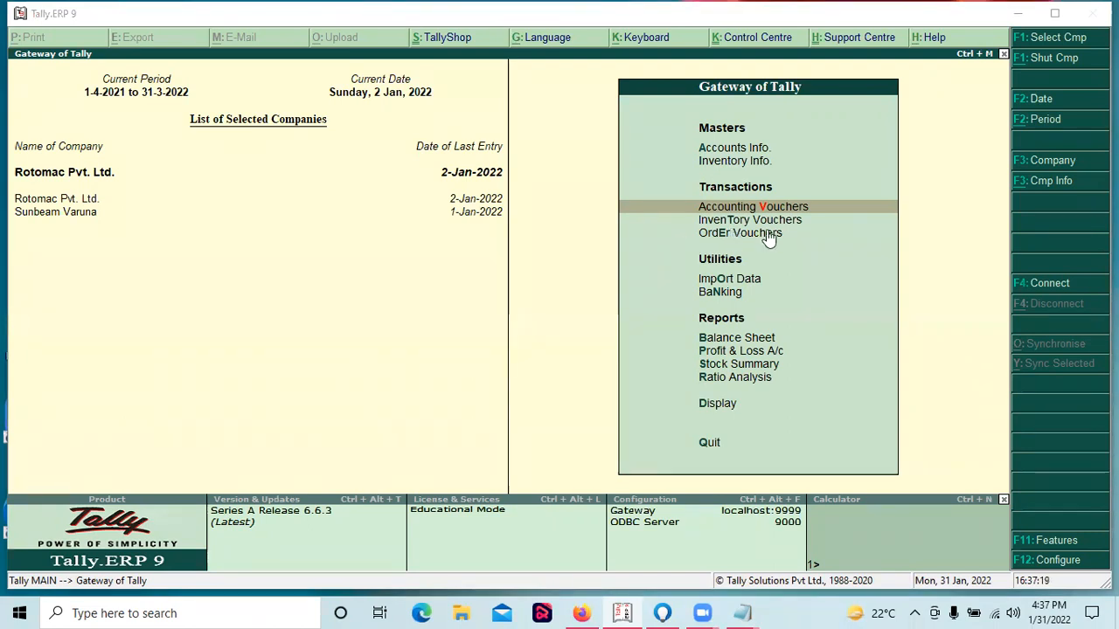
{"action": "left_click", "coordinate": [839, 210]}
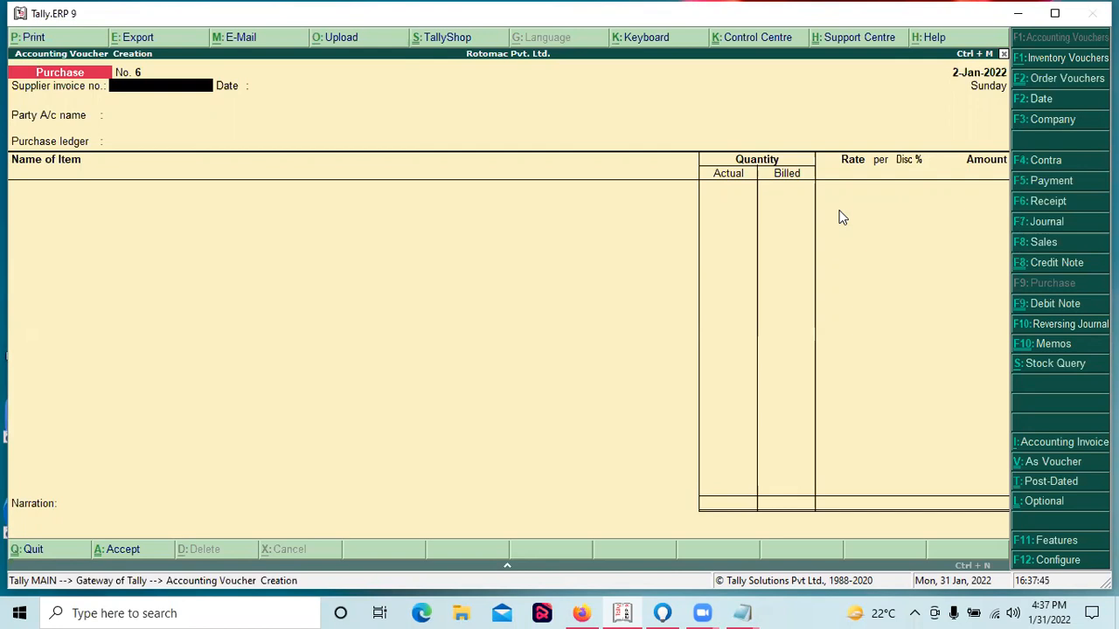
{"action": "type", "text": "008"}
{"action": "key", "text": "Return"}
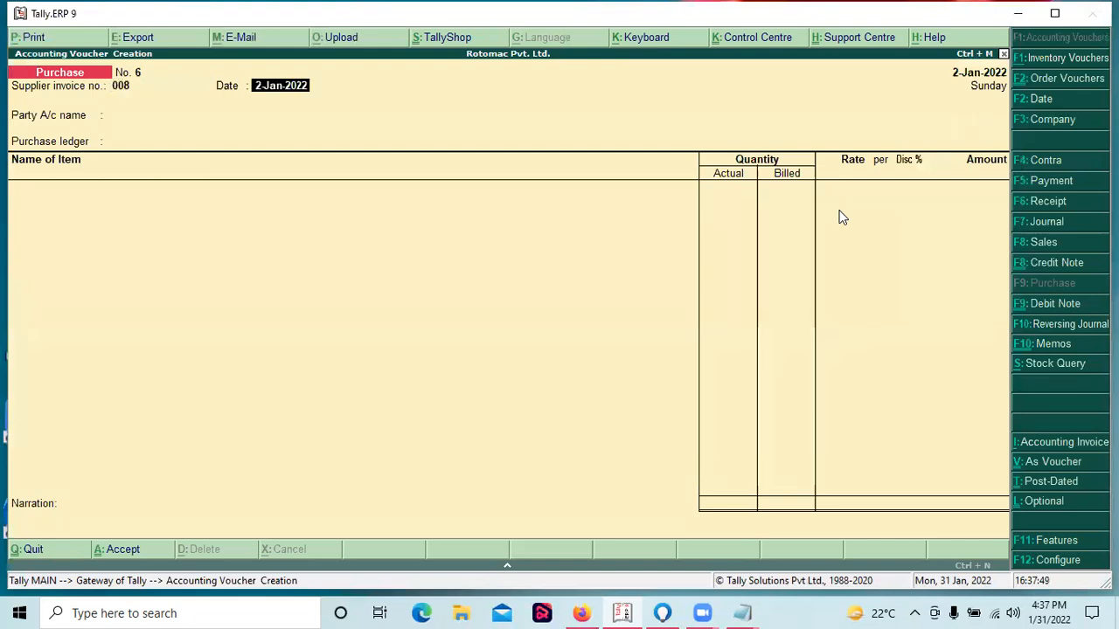
{"action": "key", "text": "Return"}
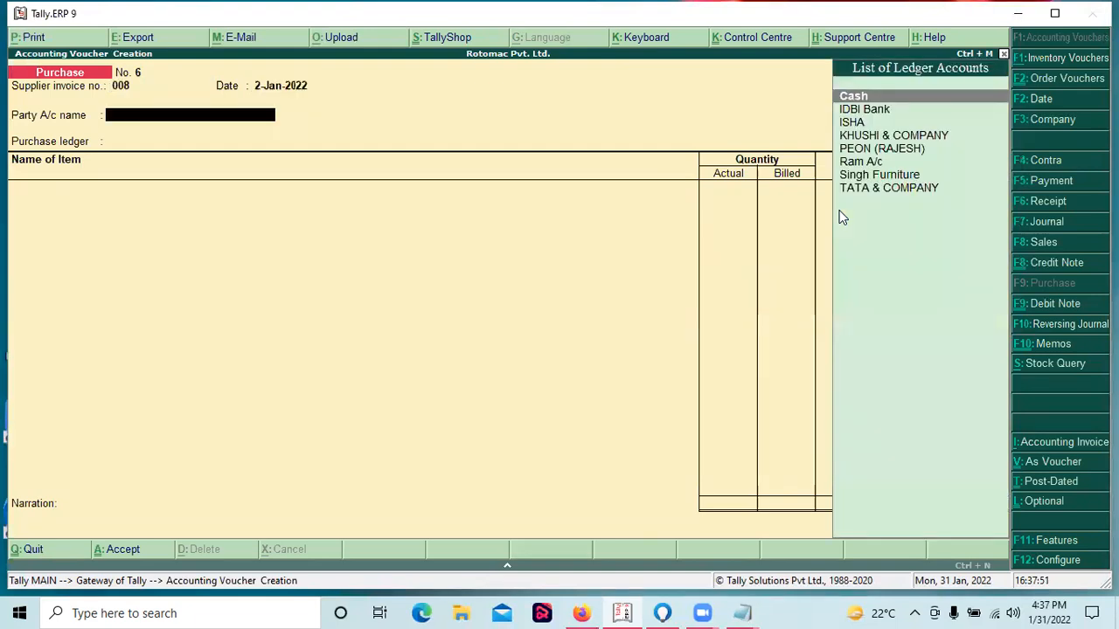
Choose KHUSHI & COMPANY as the party account and Purchase A/C as the purchase ledger for invoice 008.
{"action": "key", "text": "Down"}
{"action": "key", "text": "Down"}
{"action": "key", "text": "Down"}
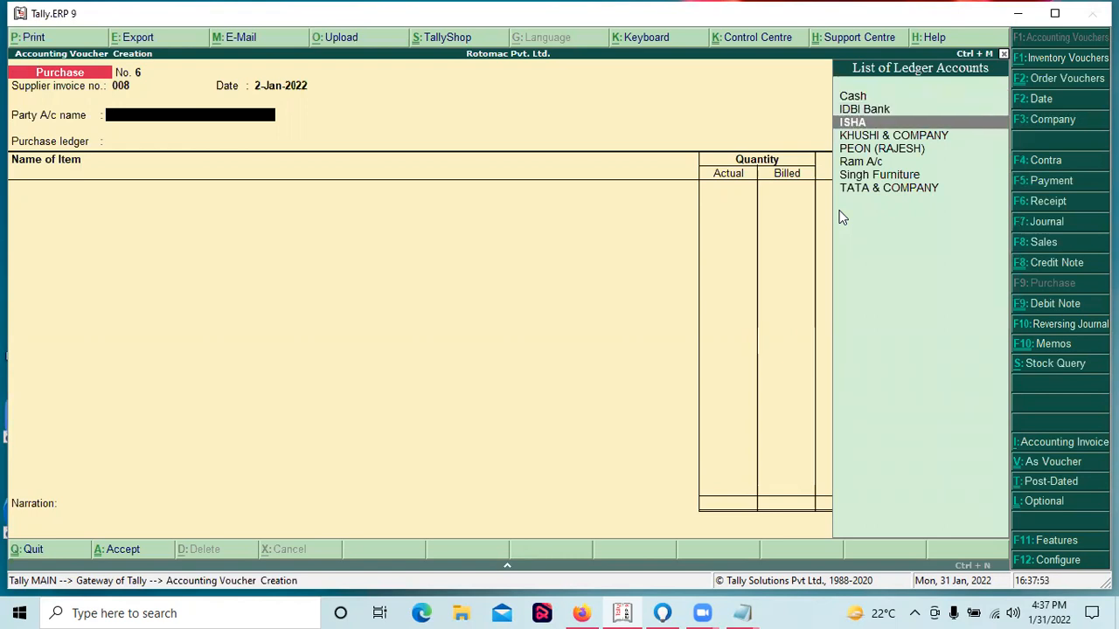
{"action": "key", "text": "Return"}
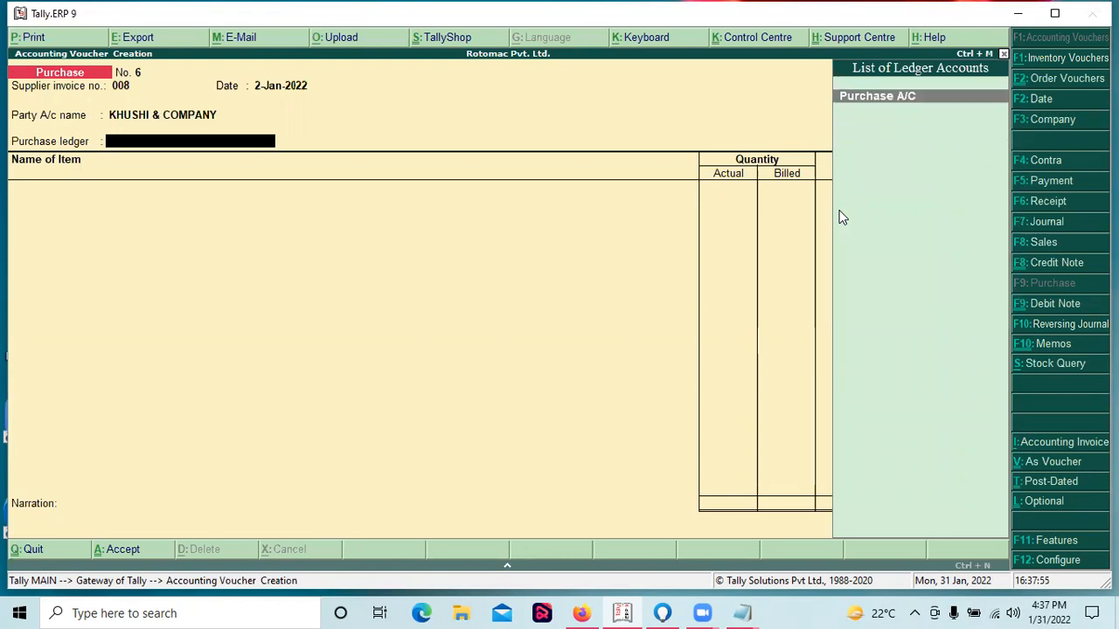
{"action": "key", "text": "Return"}
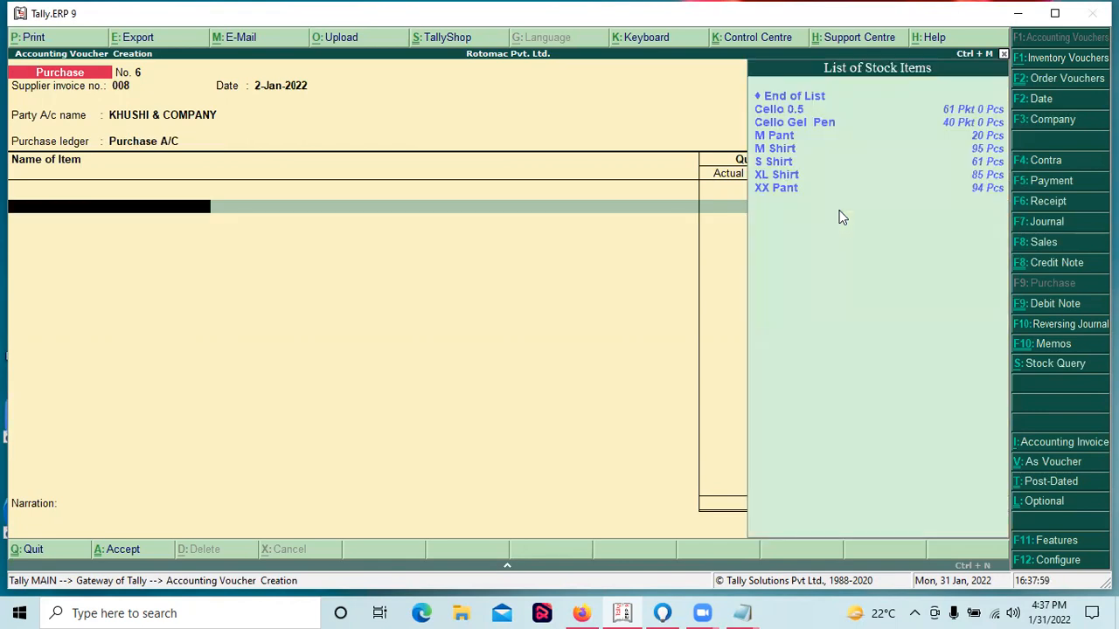
Add M Pant to the voucher under the new tracking number T-02, with the order number Not Applicable.
{"action": "key", "text": "Down"}
{"action": "key", "text": "Down"}
{"action": "key", "text": "Down"}
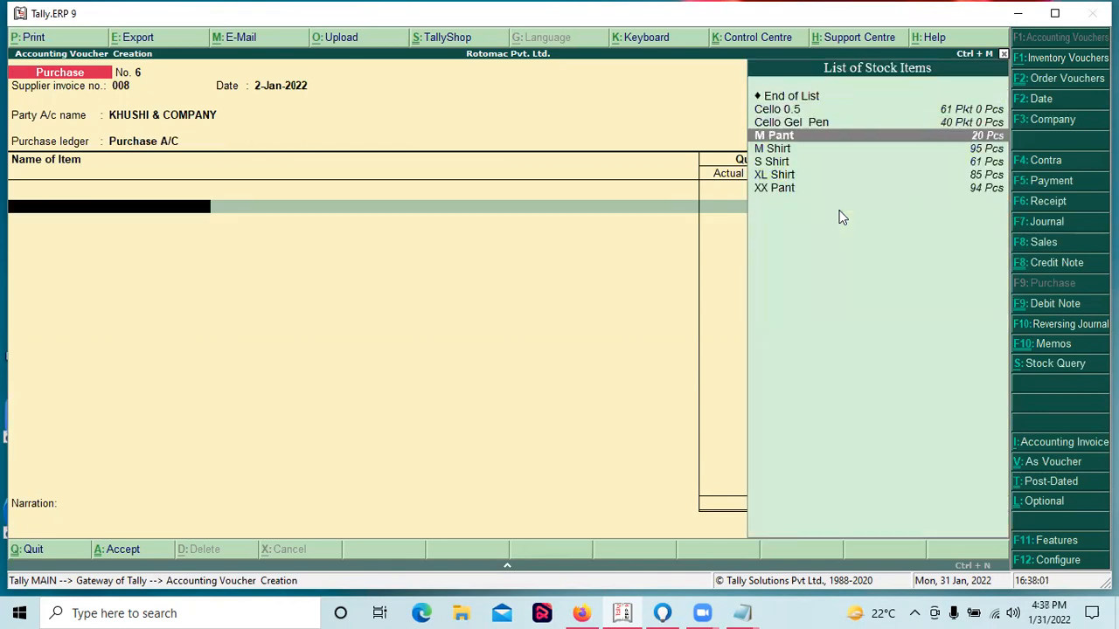
{"action": "key", "text": "Return"}
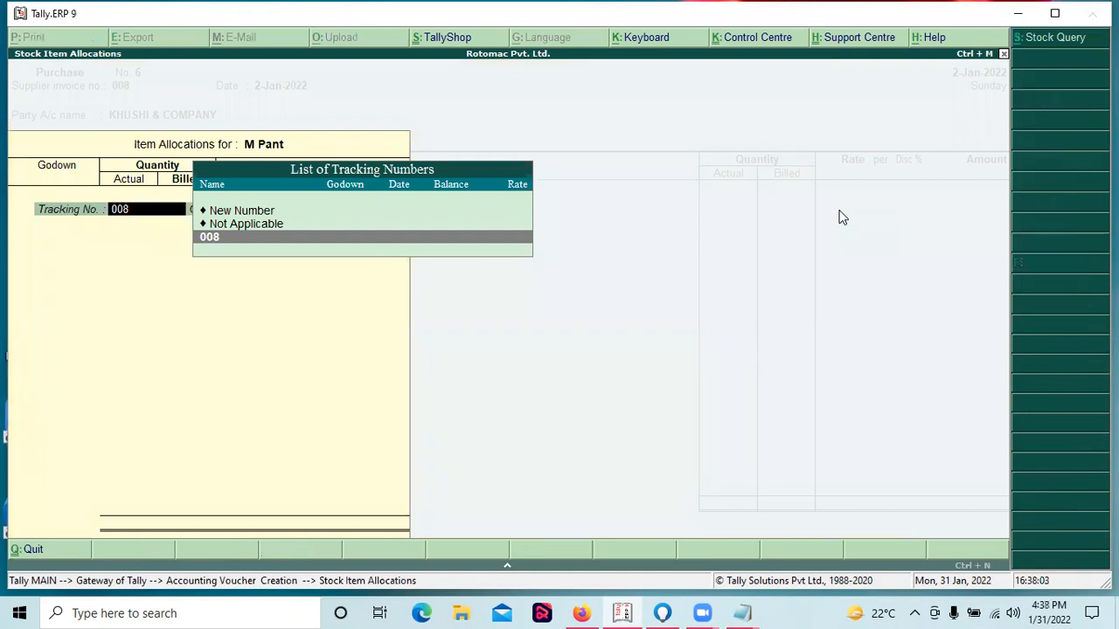
{"action": "key", "text": "Up"}
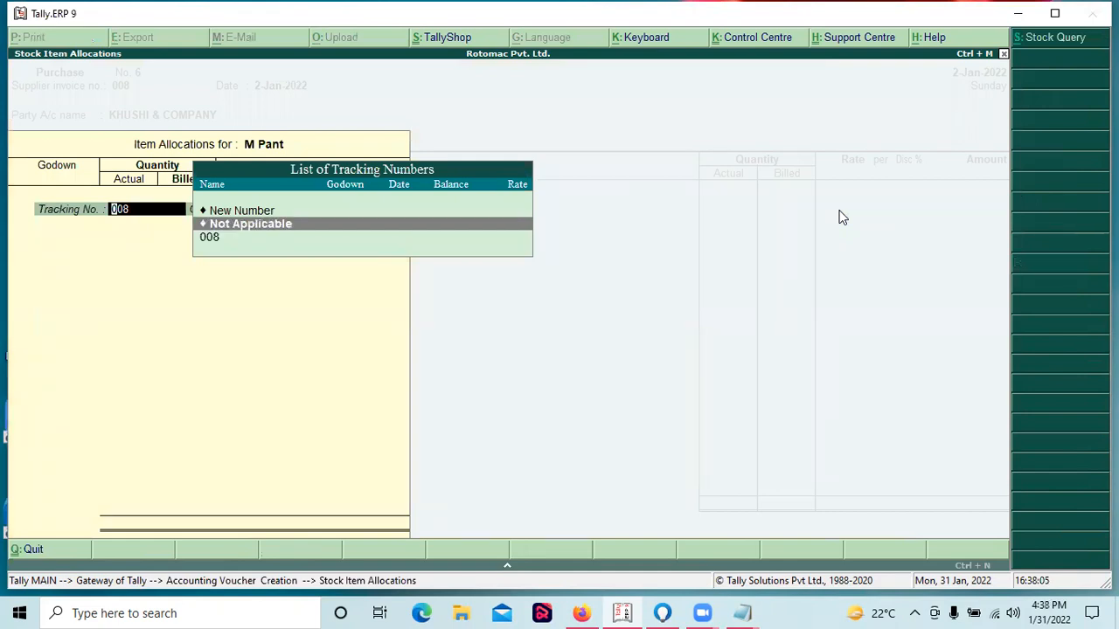
{"action": "key", "text": "Up"}
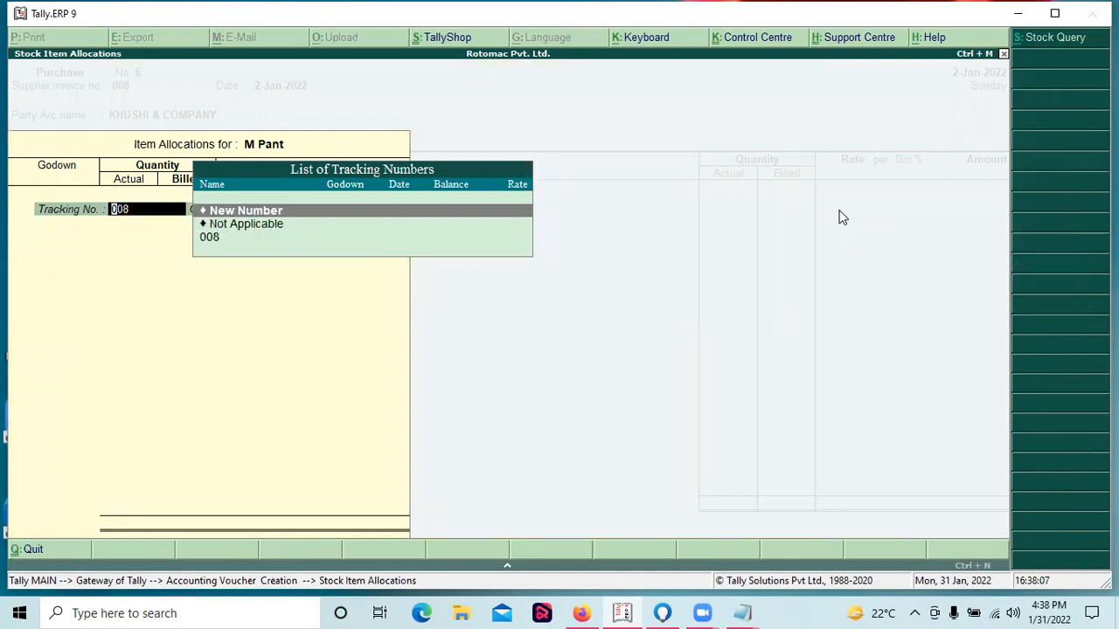
{"action": "key", "text": "Return"}
{"action": "type", "text": "T-02"}
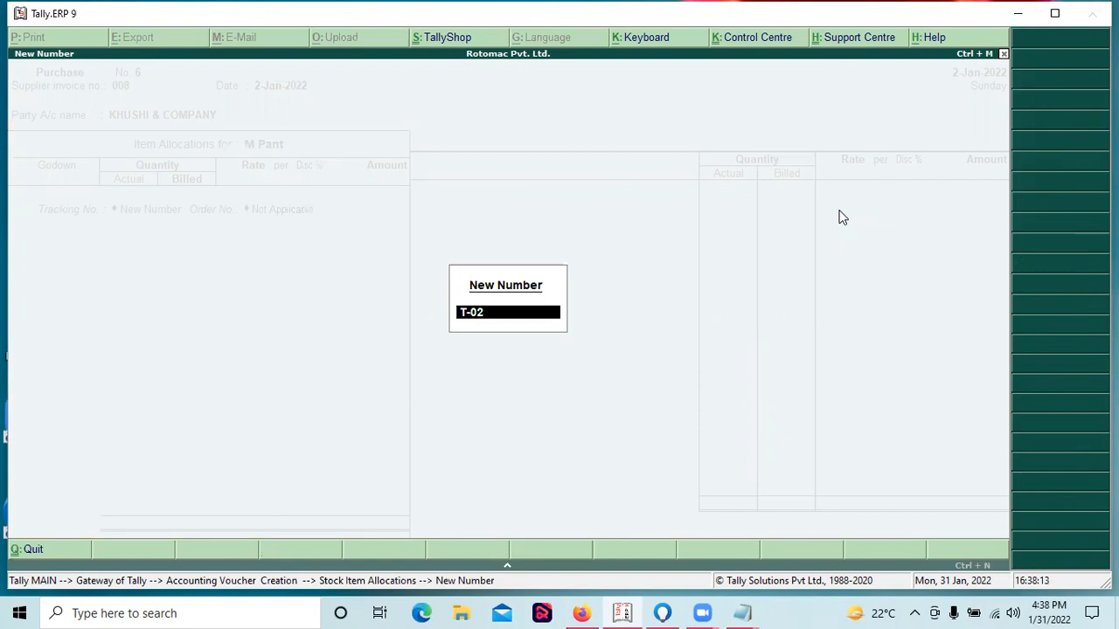
{"action": "key", "text": "Return"}
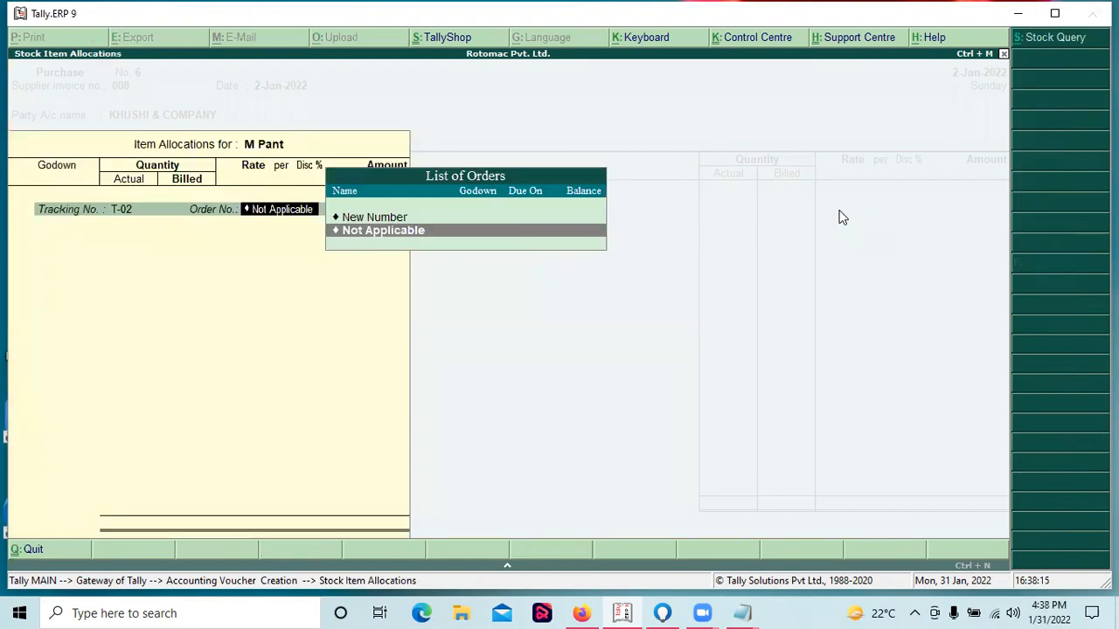
{"action": "key", "text": "Return"}
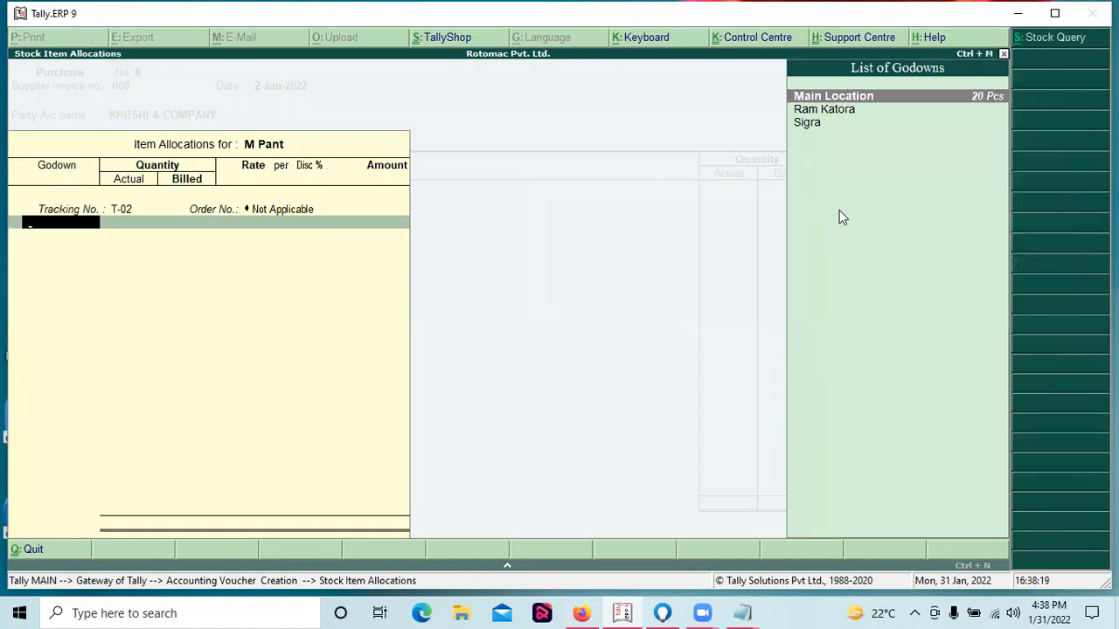
Allocate 30 Pcs of M Pant to Main Location under T-02, accepting the rate of 100.00 per piece.
{"action": "key", "text": "Return"}
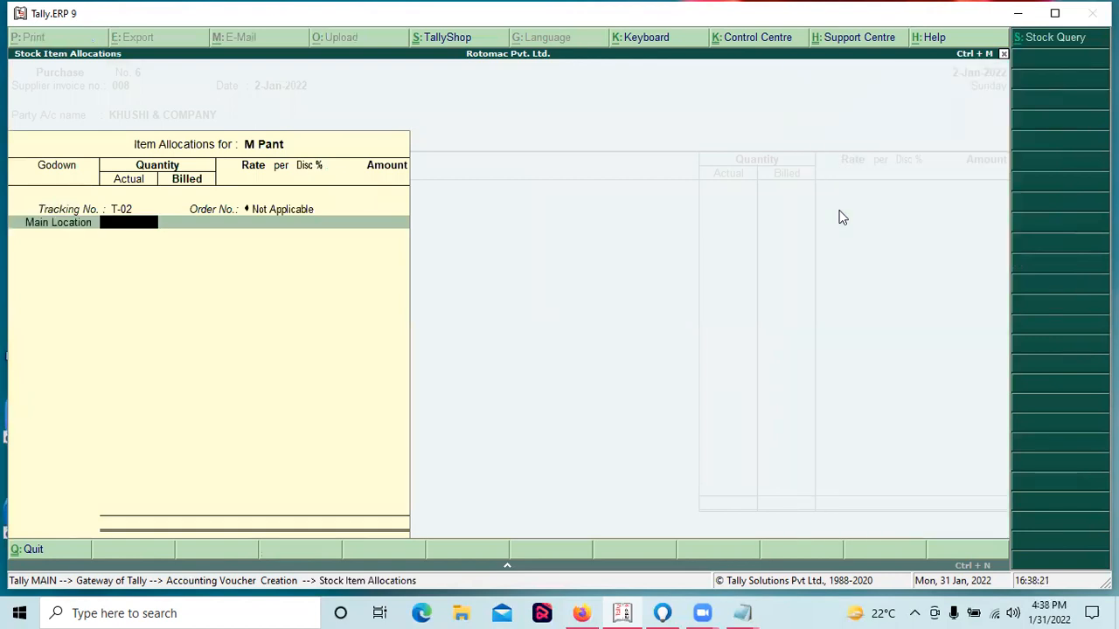
{"action": "type", "text": "30"}
{"action": "key", "text": "Return"}
{"action": "key", "text": "Return"}
{"action": "key", "text": "Return"}
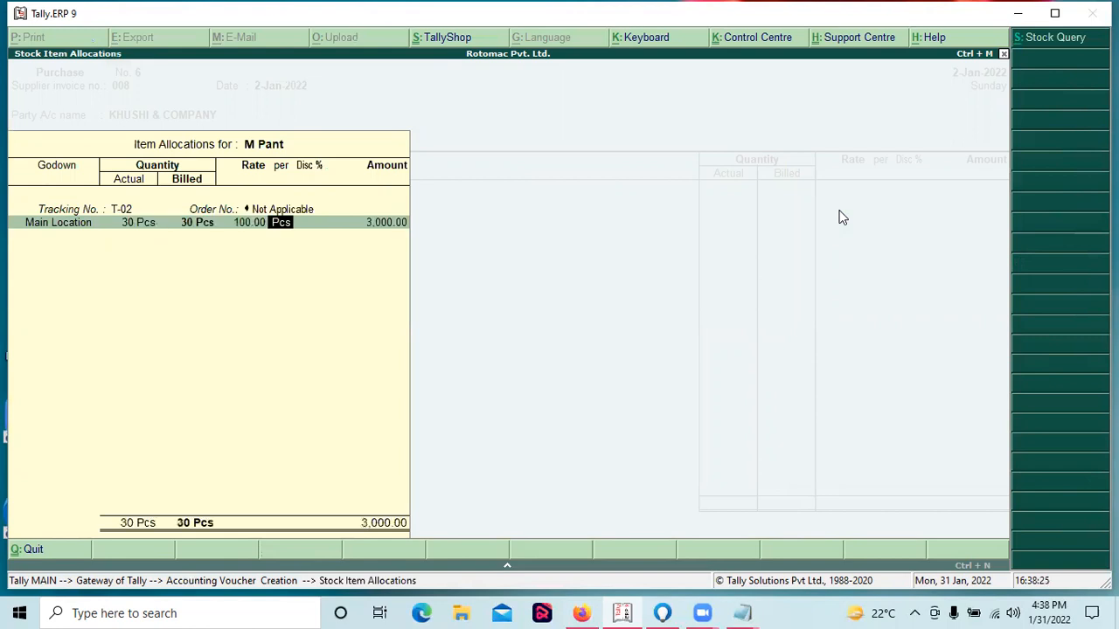
{"action": "key", "text": "Return"}
{"action": "key", "text": "Return"}
{"action": "key", "text": "Return"}
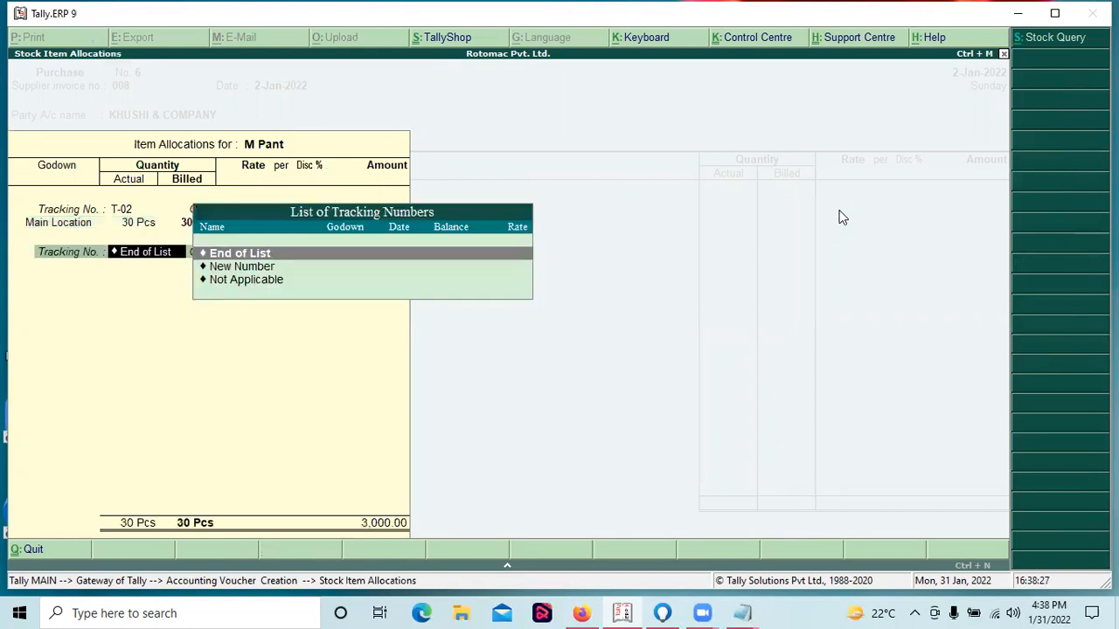
{"action": "key", "text": "Return"}
{"action": "key", "text": "Return"}
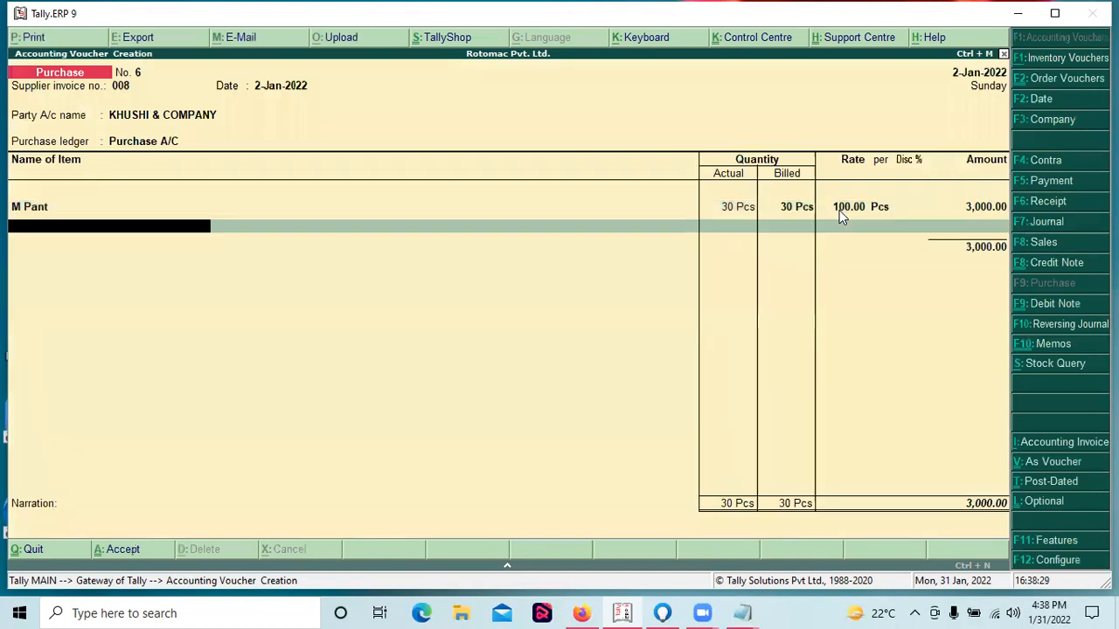
{"action": "key", "text": "Return"}
{"action": "key", "text": "Return"}
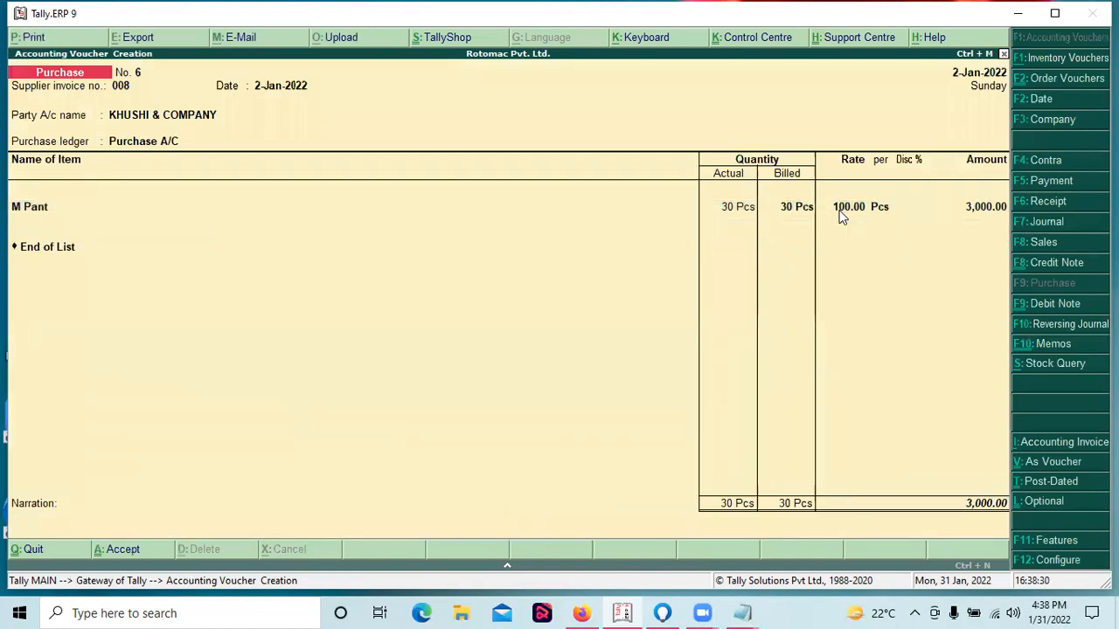
{"action": "key", "text": "Return"}
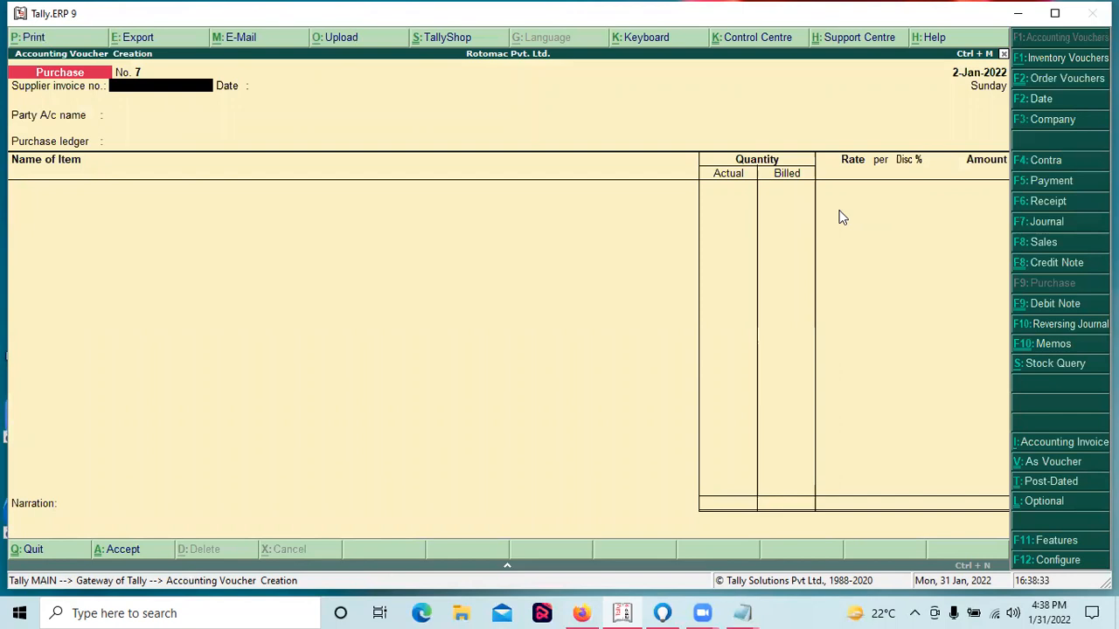
Check the closing stock of the items in the Cloths group of the Stock Summary, then return to the main menu.
{"action": "key", "text": "Escape"}
{"action": "key", "text": "s"}
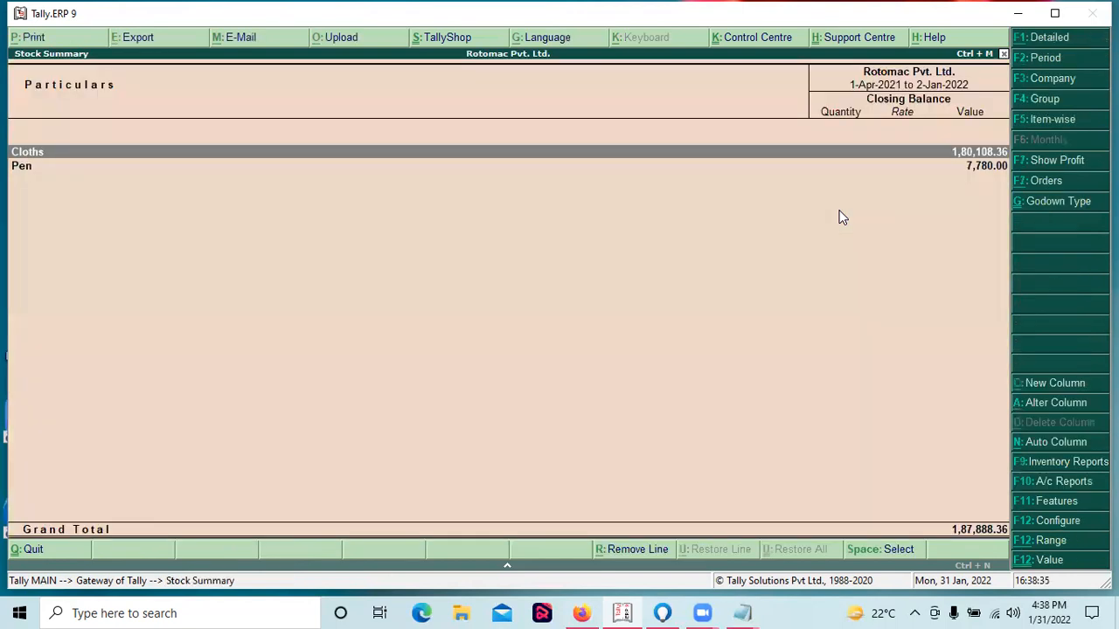
{"action": "key", "text": "Return"}
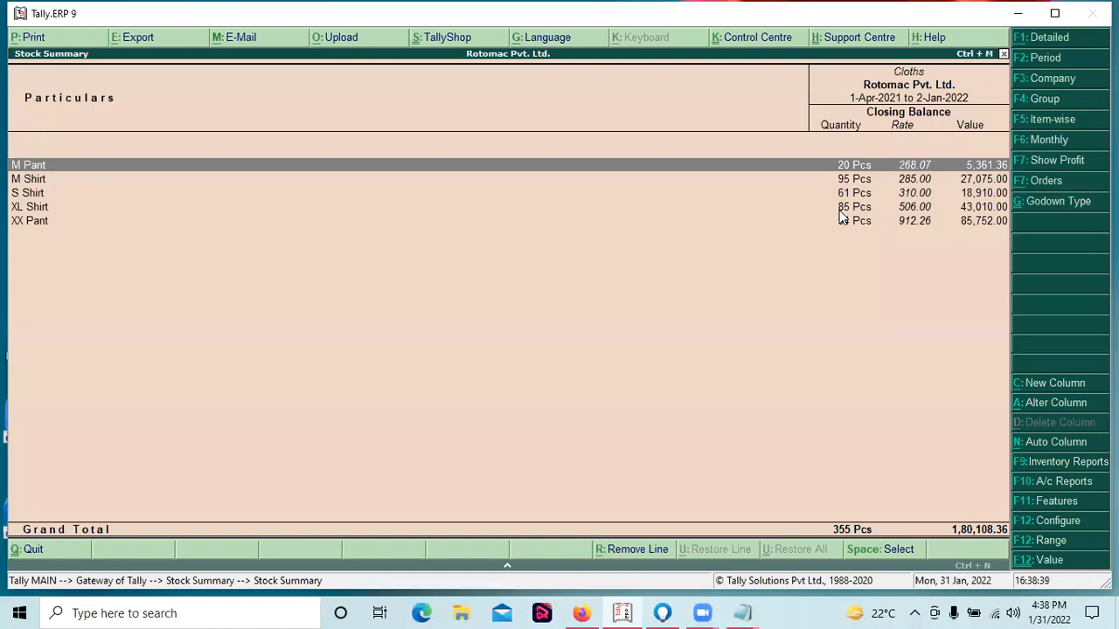
{"action": "key", "text": "Escape"}
{"action": "key", "text": "Escape"}
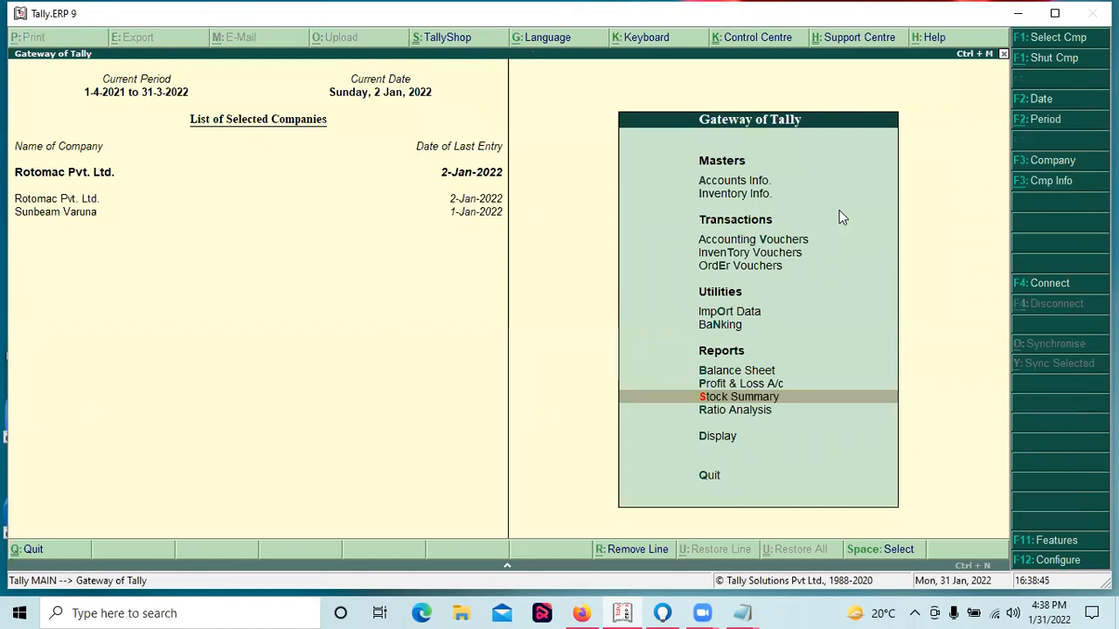
Open the ledger outstandings report for KHUSHI & COMPANY.
{"action": "key", "text": "d"}
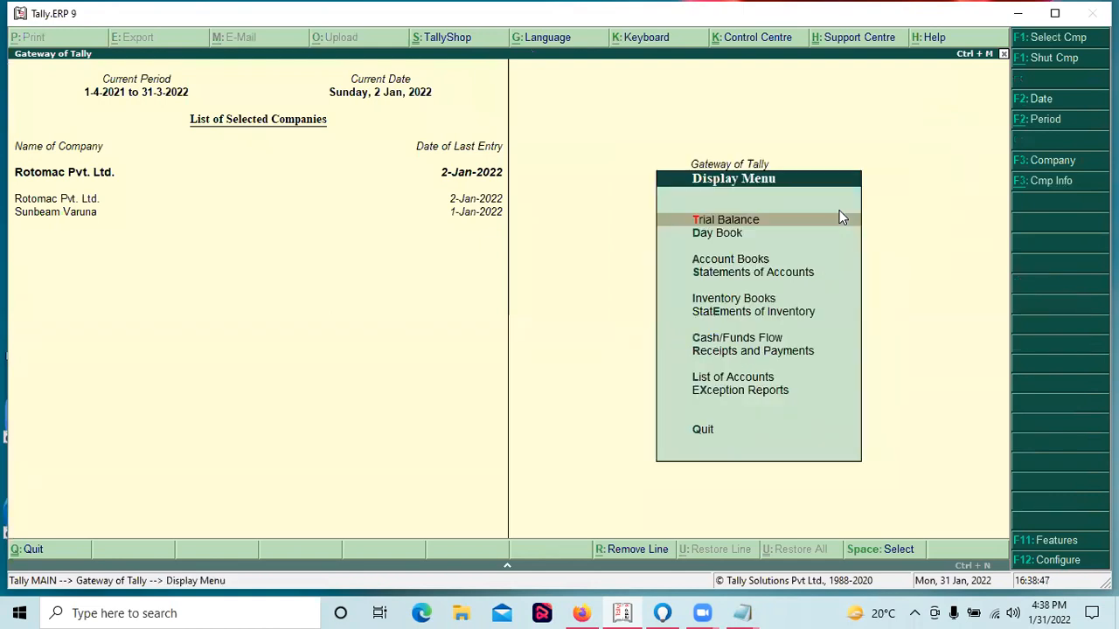
{"action": "key", "text": "Down"}
{"action": "key", "text": "Down"}
{"action": "key", "text": "Down"}
{"action": "key", "text": "Return"}
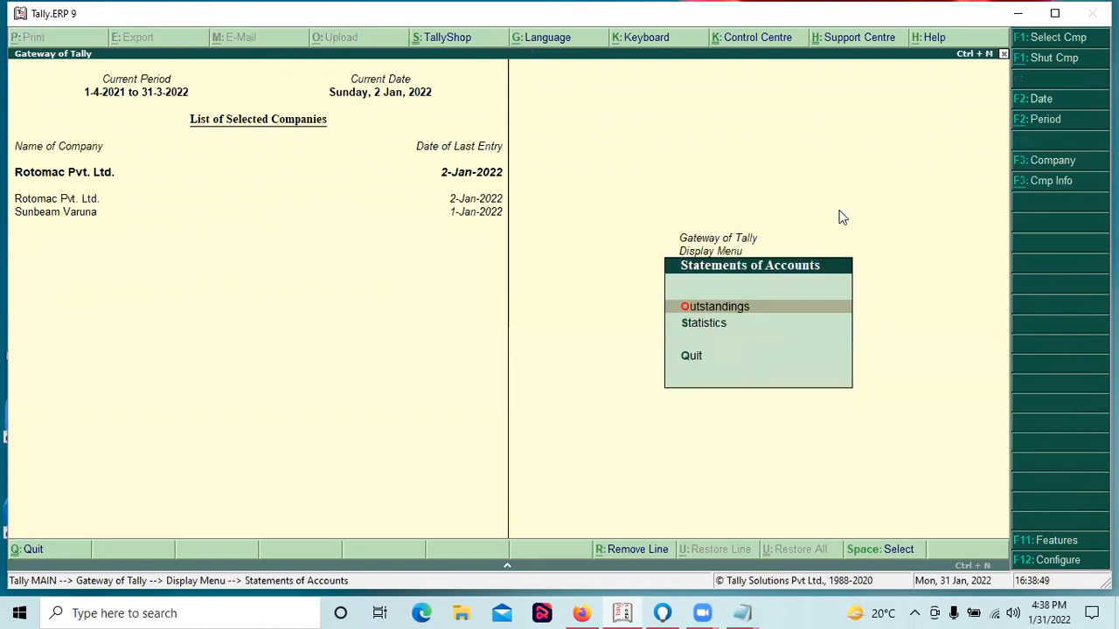
{"action": "key", "text": "Return"}
{"action": "key", "text": "Down"}
{"action": "key", "text": "Down"}
{"action": "key", "text": "Return"}
{"action": "key", "text": "Down"}
{"action": "key", "text": "Return"}
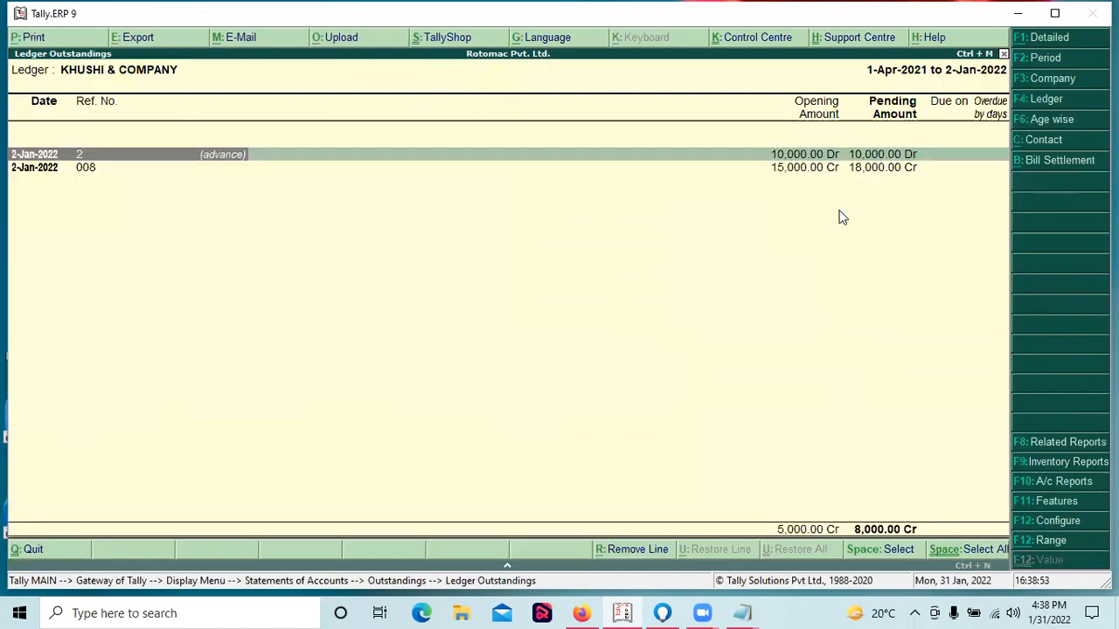
Expand bill 008 to review the purchase vouchers and items behind it, then leave the outstandings report.
{"action": "key", "text": "Down"}
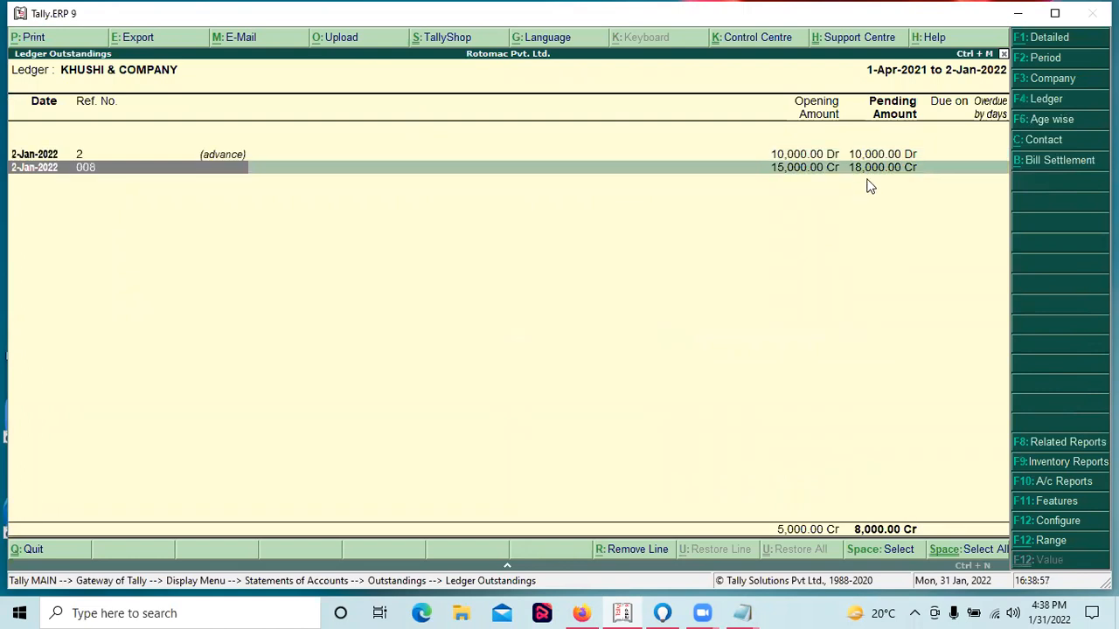
{"action": "key", "text": "shift+Return"}
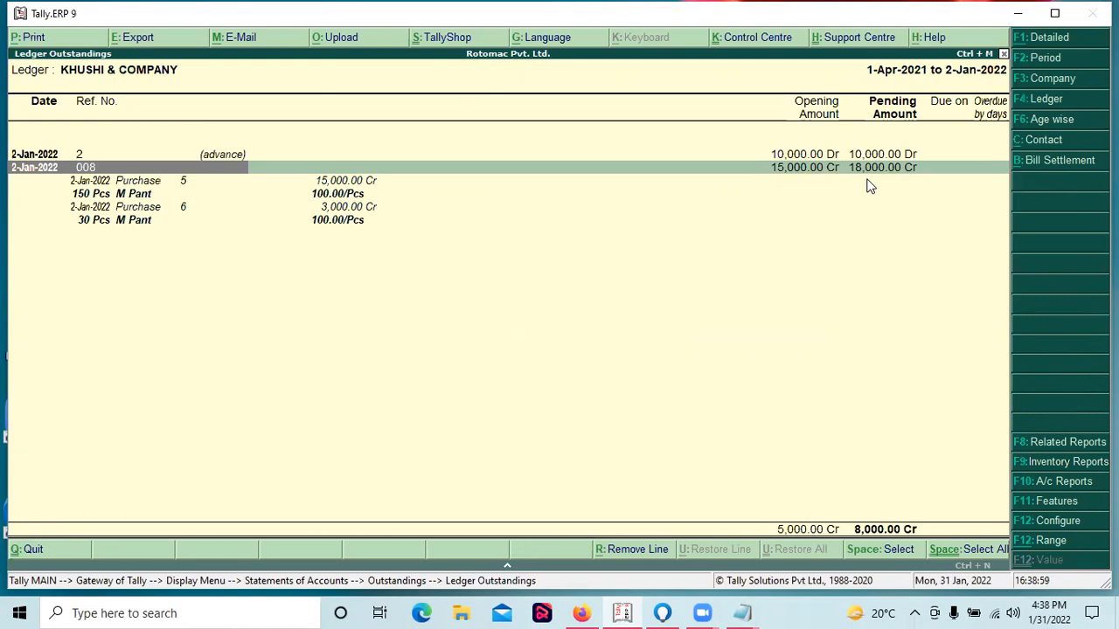
{"action": "key", "text": "Down"}
{"action": "key", "text": "Down"}
{"action": "key", "text": "Down"}
{"action": "key", "text": "Down"}
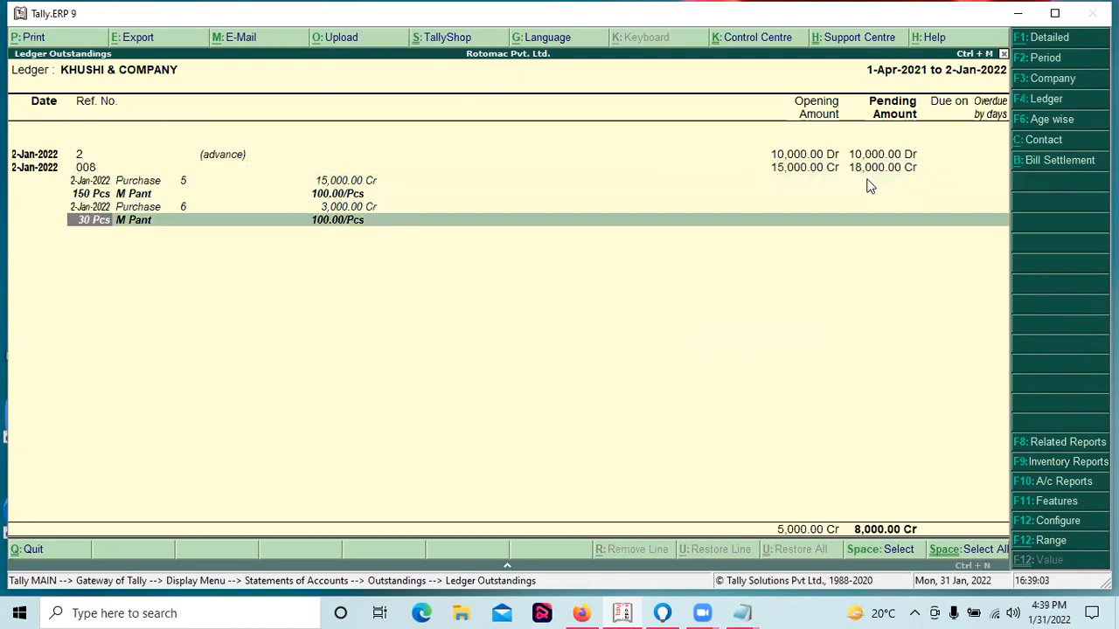
{"action": "key", "text": "Escape"}
{"action": "key", "text": "Escape"}
{"action": "key", "text": "Escape"}
{"action": "key", "text": "Escape"}
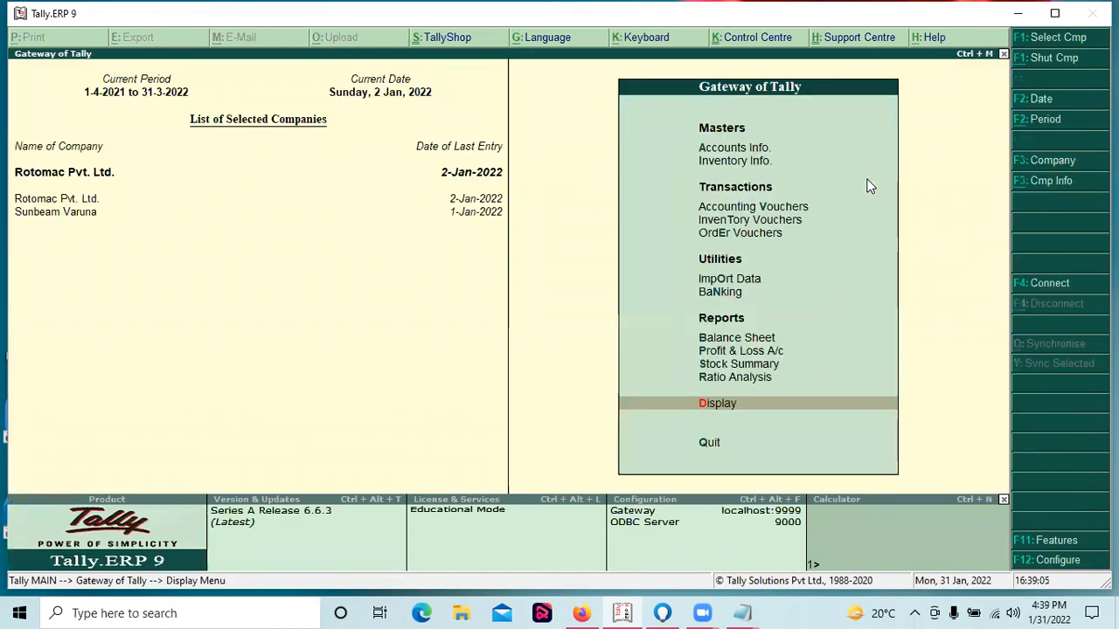
Examine Purchase Bills to Come under Purchase Accounts in the Profit & Loss A/c, then return to the main menu without quitting.
{"action": "key", "text": "Up"}
{"action": "key", "text": "Up"}
{"action": "key", "text": "Up"}
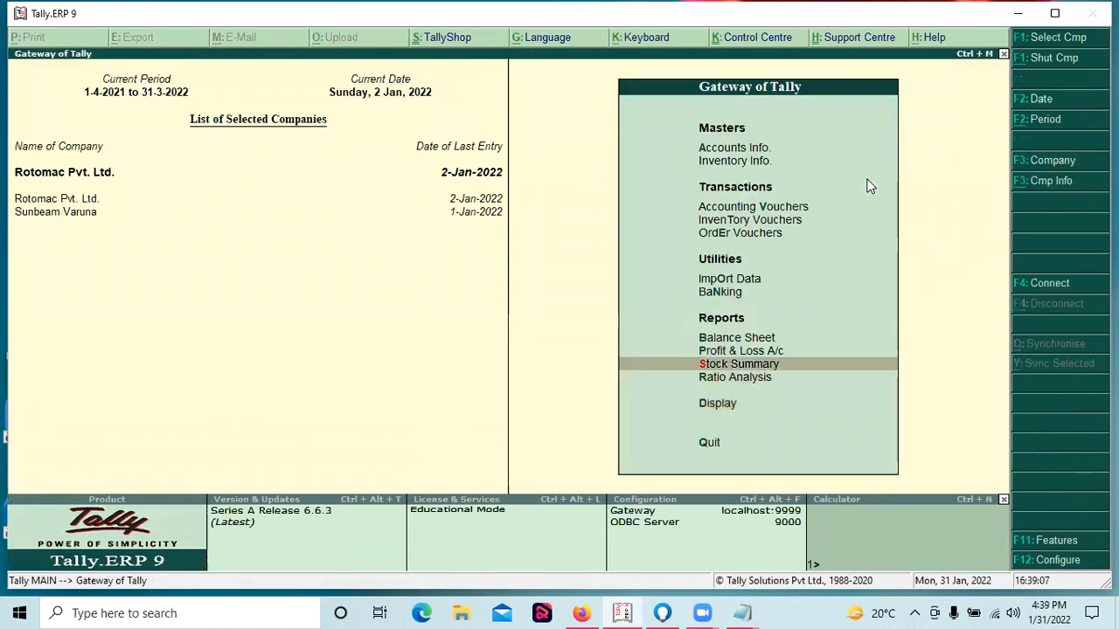
{"action": "key", "text": "Return"}
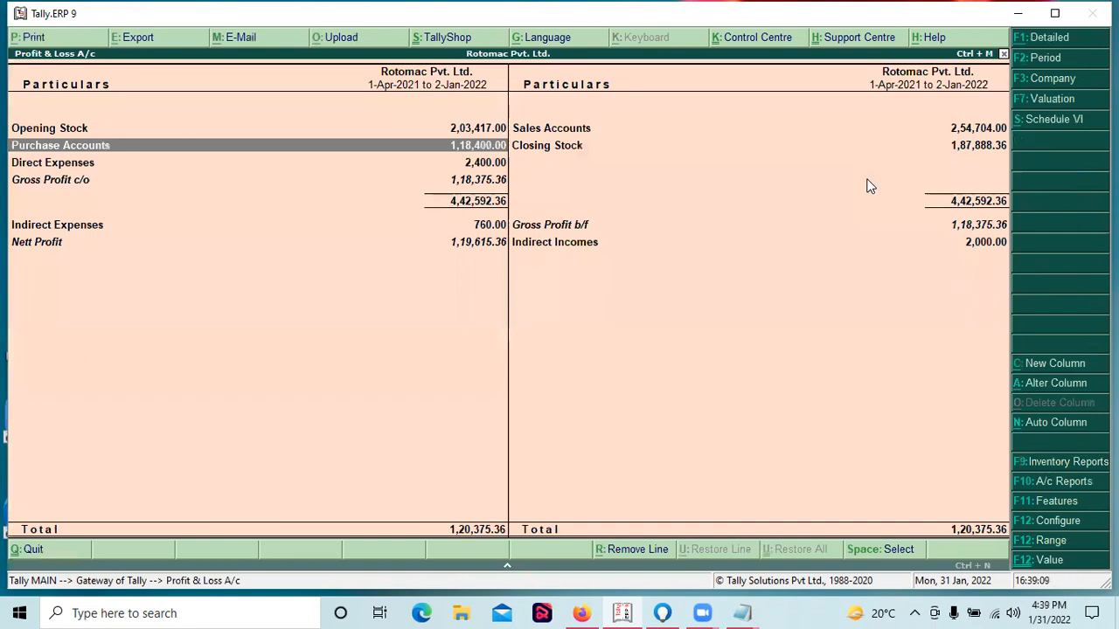
{"action": "key", "text": "Return"}
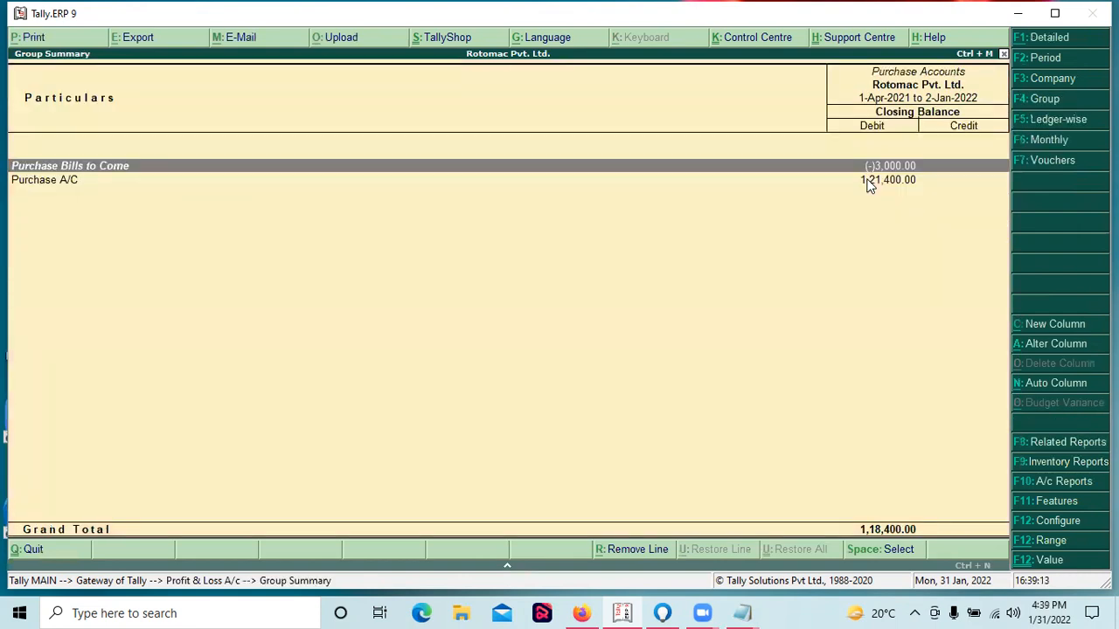
{"action": "key", "text": "Return"}
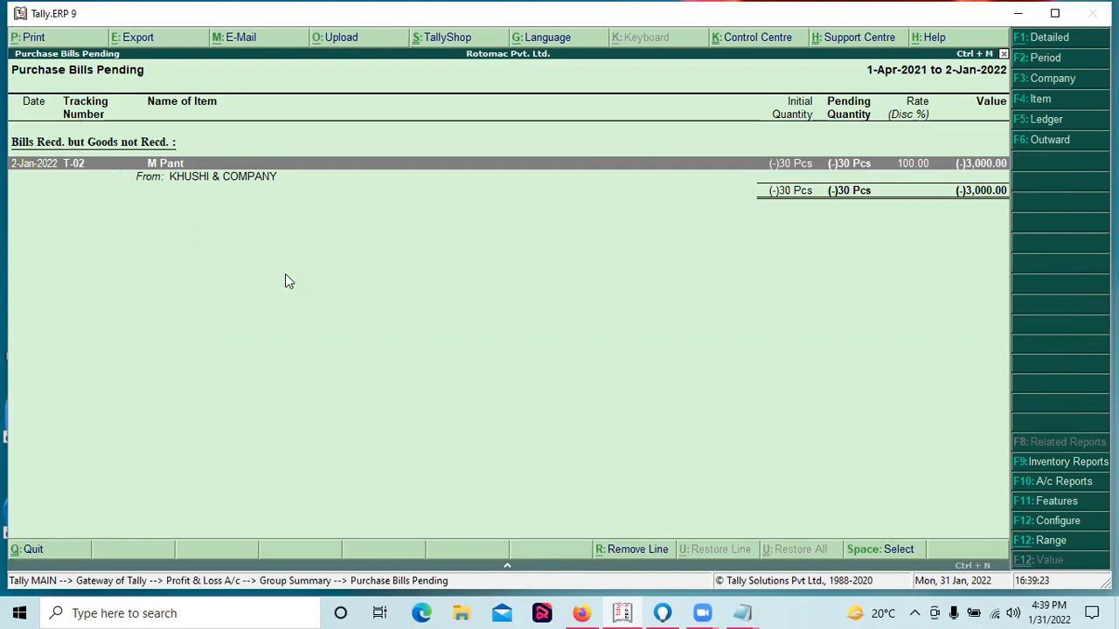
{"action": "key", "text": "Escape"}
{"action": "key", "text": "Escape"}
{"action": "key", "text": "Escape"}
{"action": "key", "text": "Escape"}
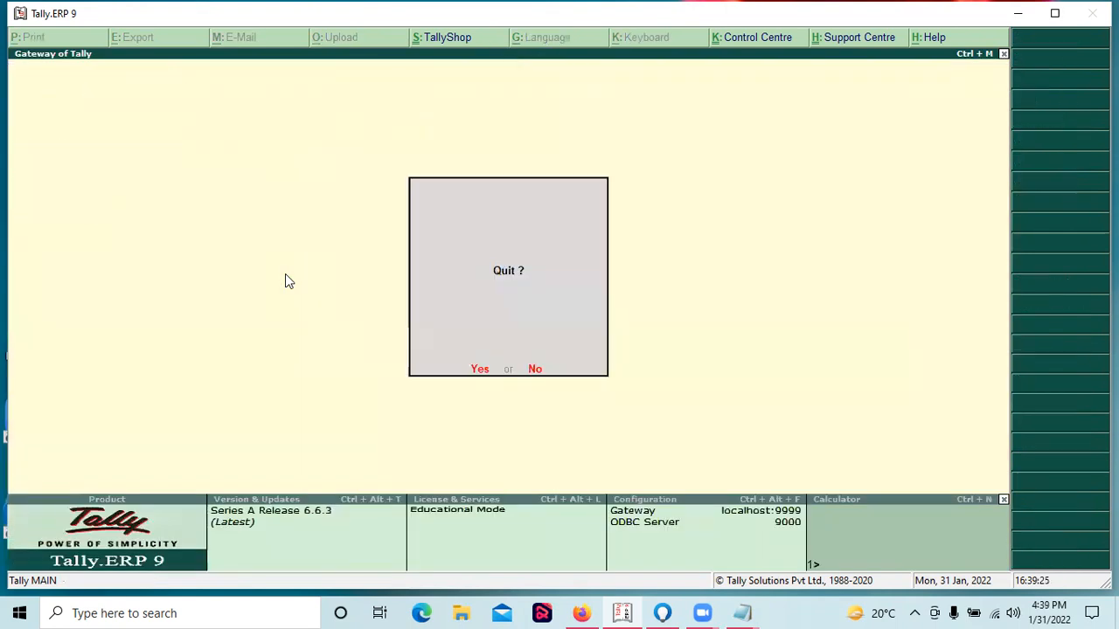
{"action": "key", "text": "n"}
Start a receipt note without a reference number, with KHUSHI & COMPANY as the party account and Purchase A/C as the purchase ledger.
{"action": "key", "text": "Down"}
{"action": "key", "text": "Down"}
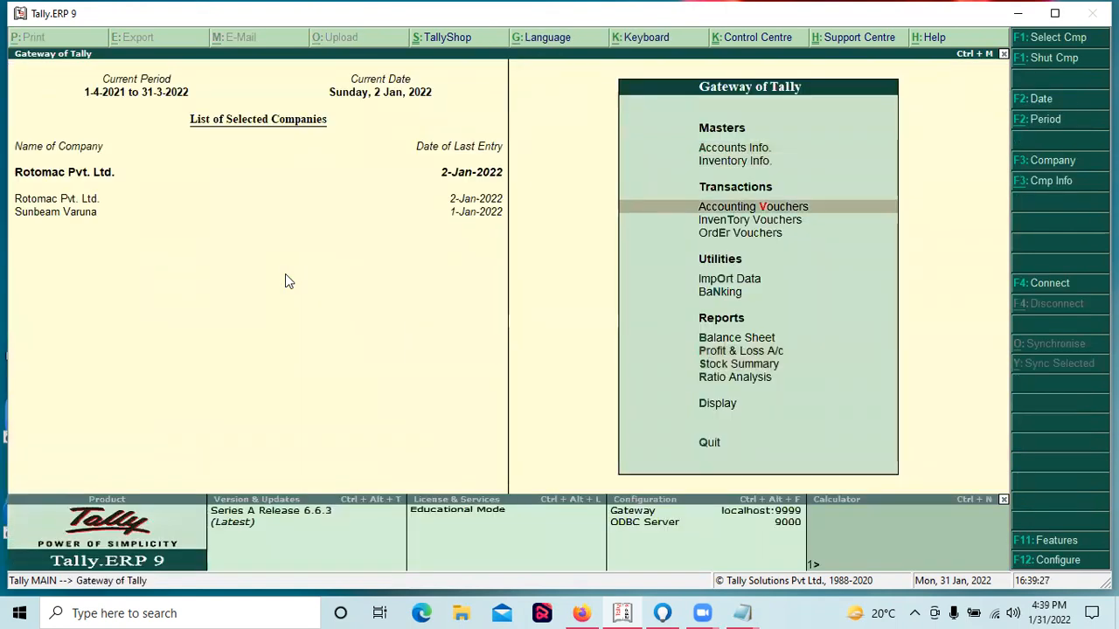
{"action": "key", "text": "Return"}
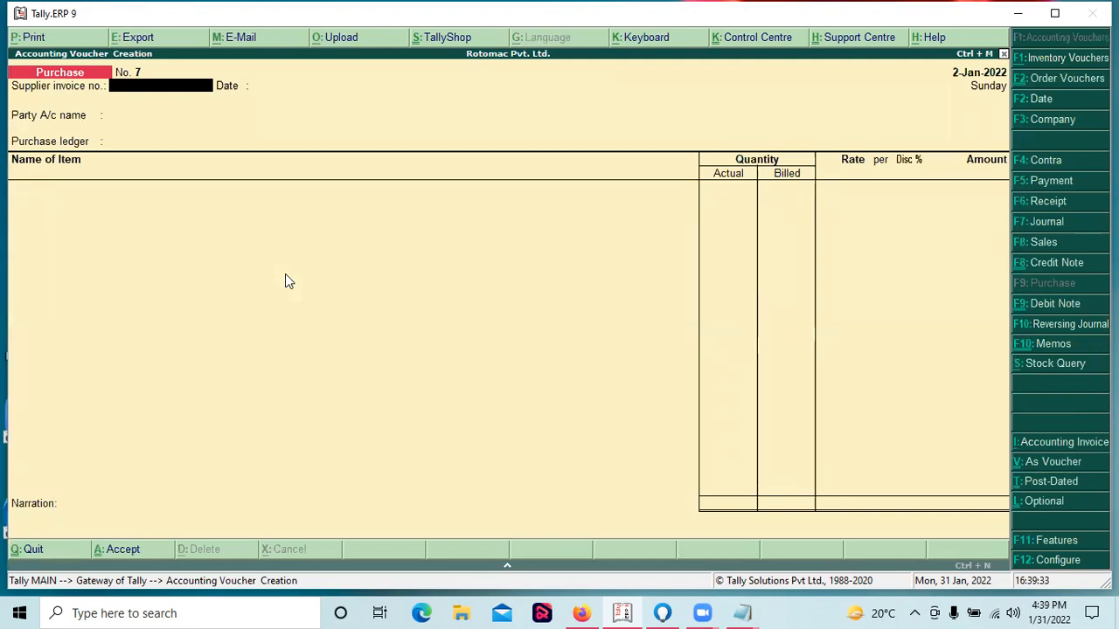
{"action": "key", "text": "alt+F9"}
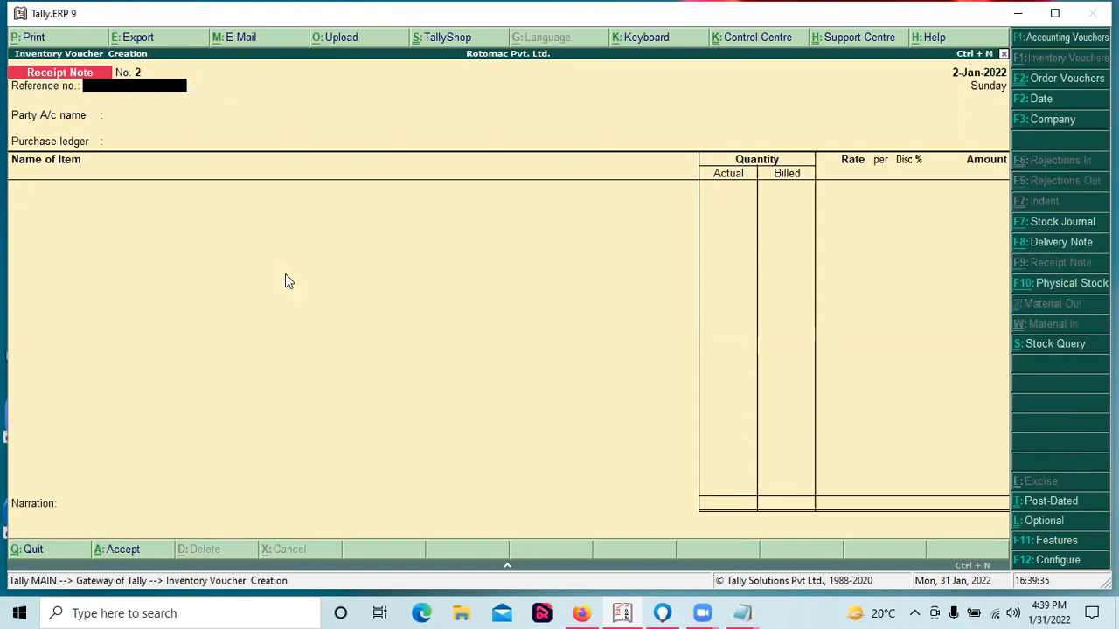
{"action": "key", "text": "Return"}
{"action": "key", "text": "Down"}
{"action": "key", "text": "Down"}
{"action": "key", "text": "Down"}
{"action": "key", "text": "Return"}
{"action": "key", "text": "Return"}
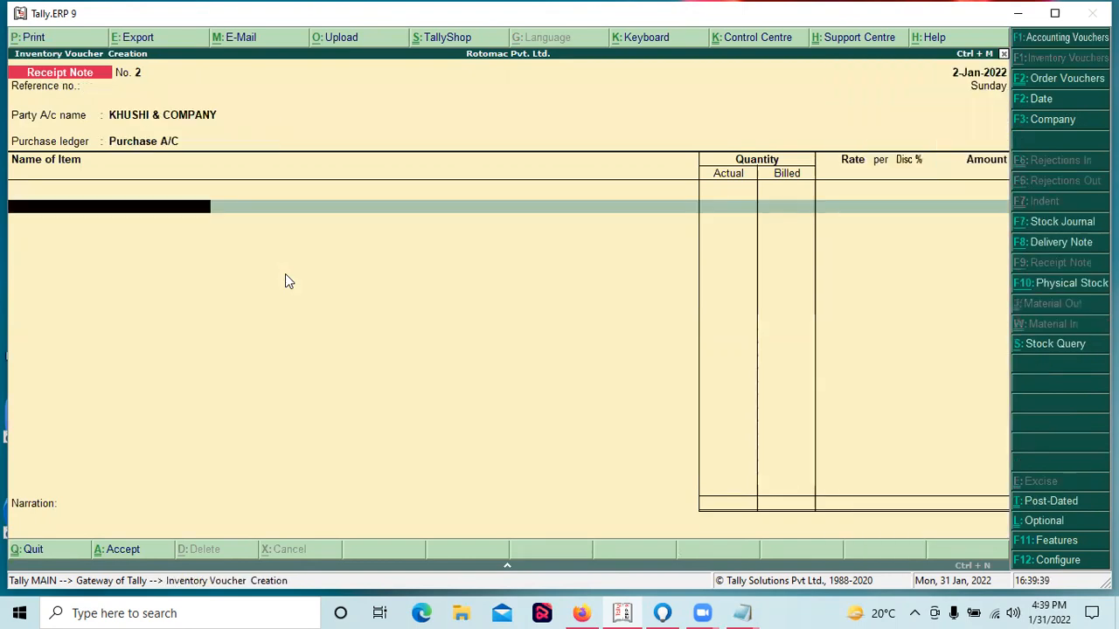
Add M Pant against pending tracking number T-02, accepting 30 Pcs at Main Location at a rate of 100.00 per piece.
{"action": "type", "text": "M"}
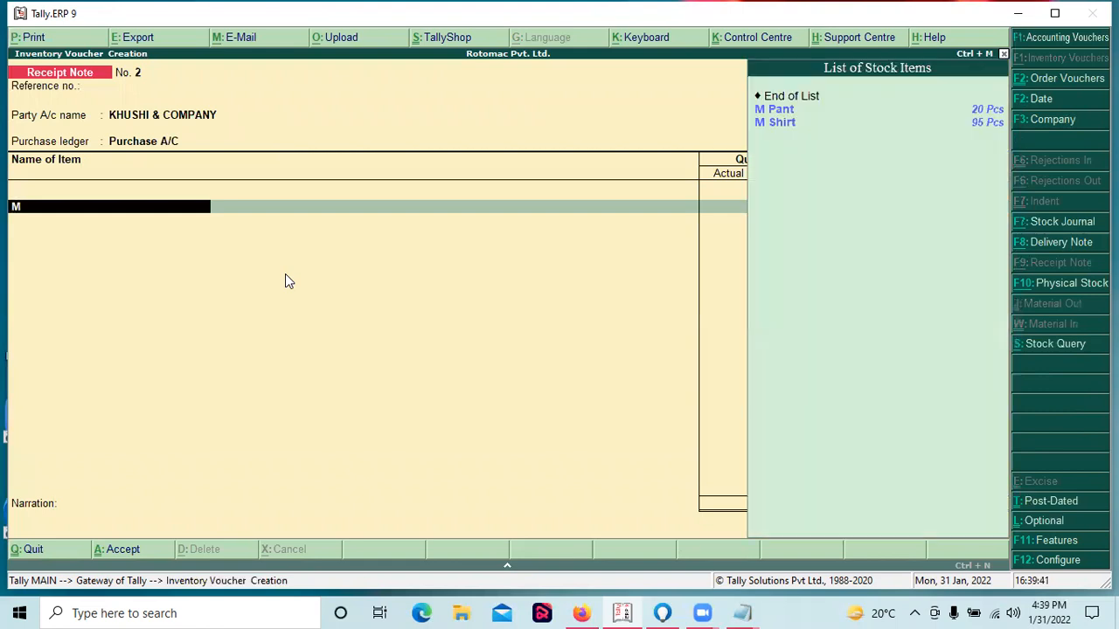
{"action": "key", "text": "Down"}
{"action": "key", "text": "Return"}
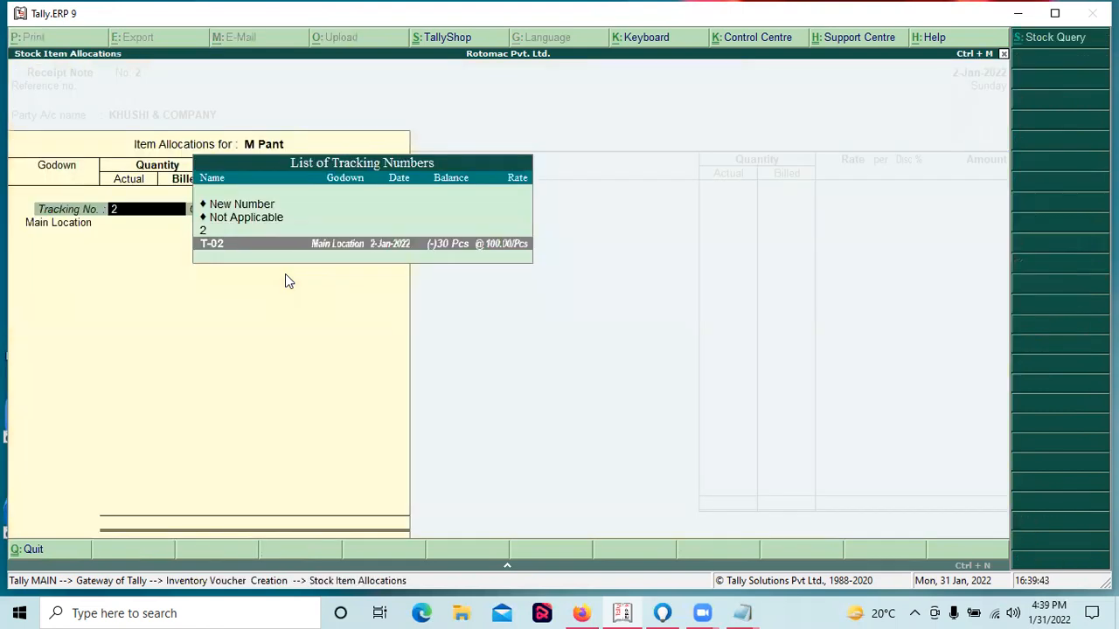
{"action": "key", "text": "Return"}
{"action": "key", "text": "Down"}
{"action": "key", "text": "Return"}
{"action": "key", "text": "Return"}
{"action": "key", "text": "Return"}
{"action": "key", "text": "Return"}
{"action": "key", "text": "Return"}
{"action": "key", "text": "Return"}
{"action": "key", "text": "Return"}
{"action": "key", "text": "Return"}
{"action": "key", "text": "Return"}
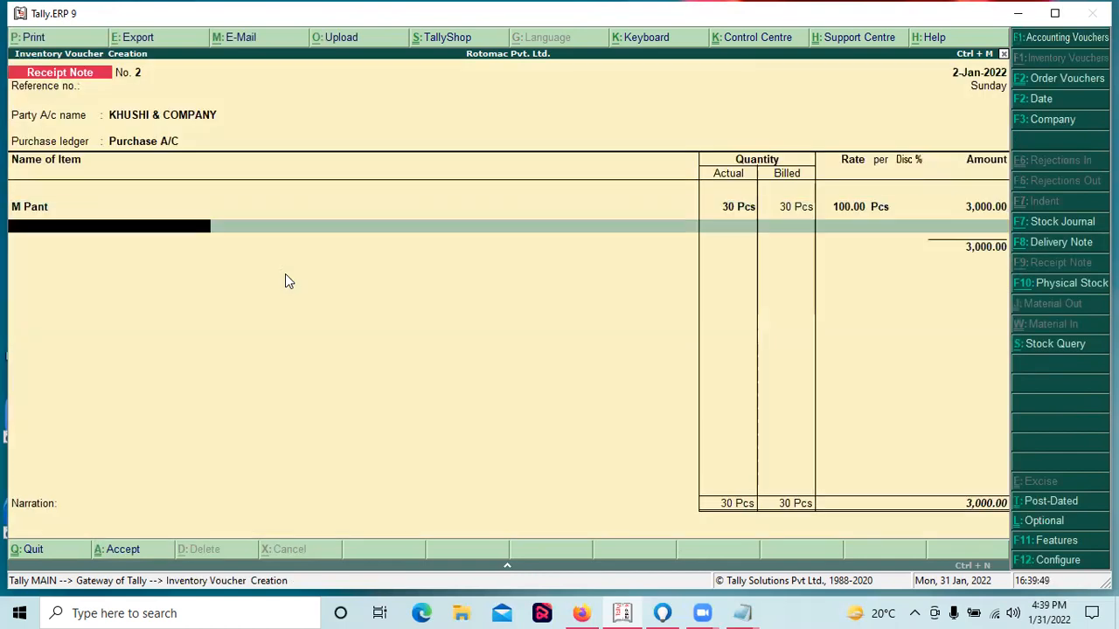
End the item list, save the M Pant receipt note without narration, and leave voucher entry.
{"action": "key", "text": "Return"}
{"action": "key", "text": "Return"}
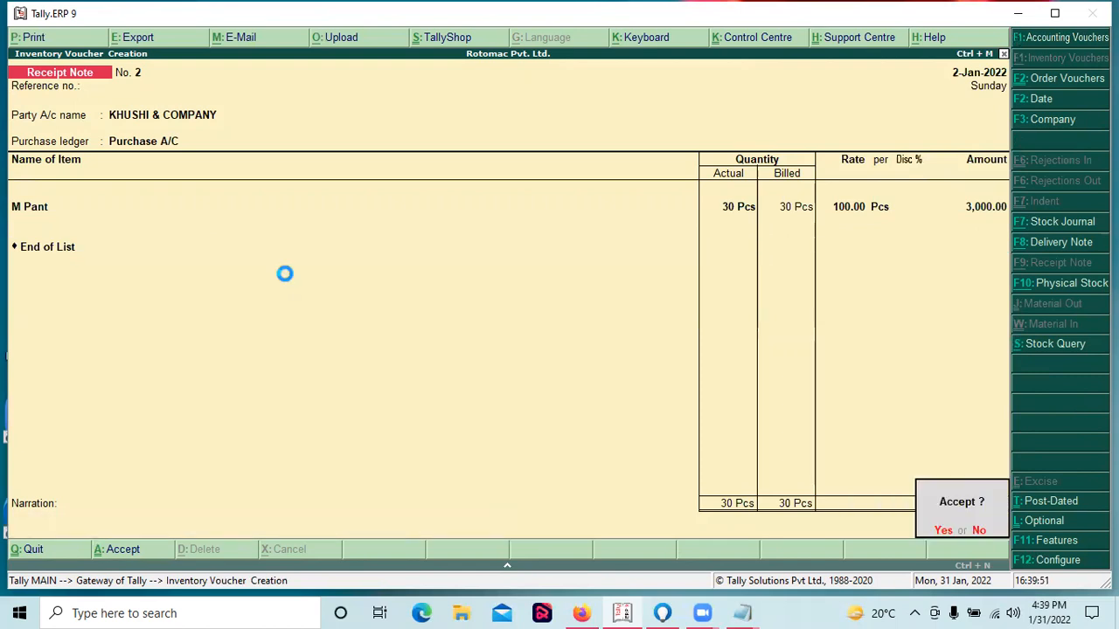
{"action": "key", "text": "Return"}
{"action": "key", "text": "F5"}
{"action": "key", "text": "Escape"}
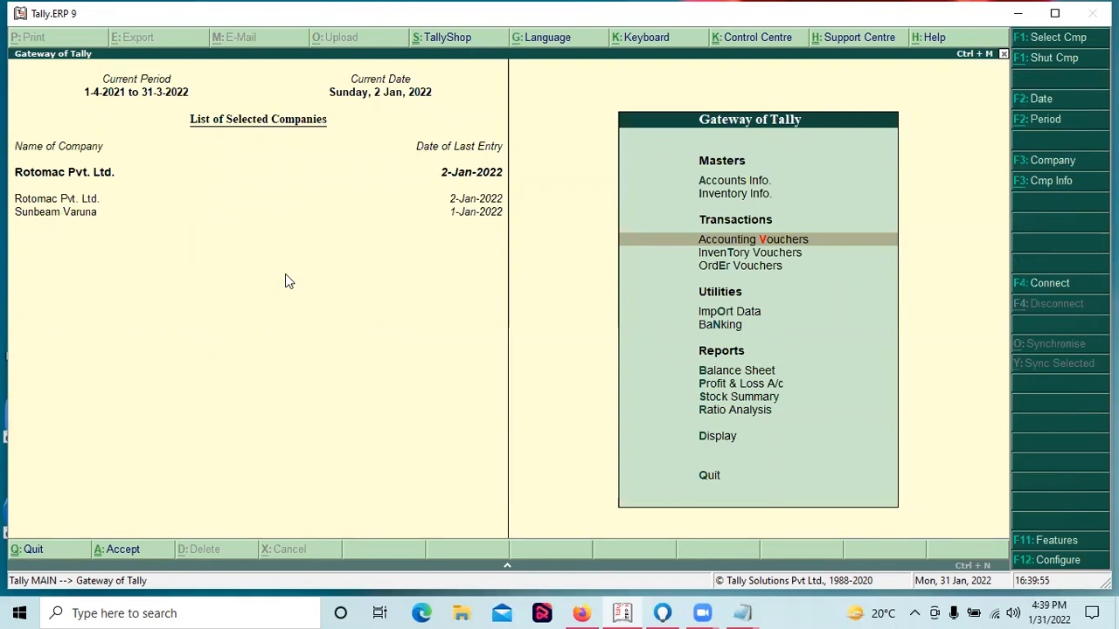
Review the ledger vouchers of KHUSHI & COMPANY in the account books, then return to the main menu.
{"action": "type", "text": "dalKh"}
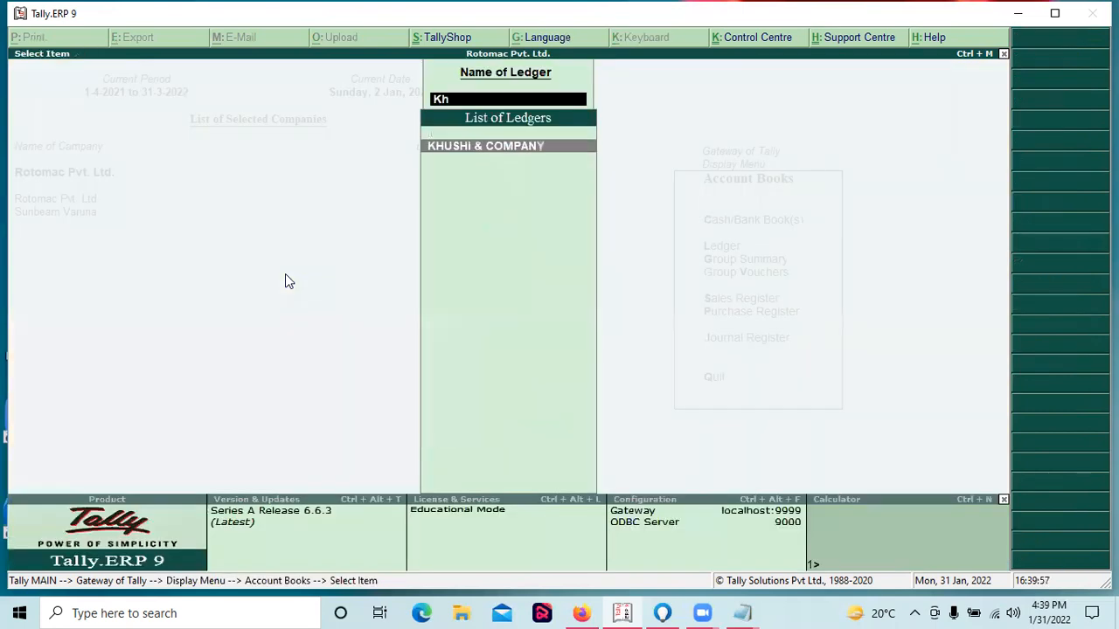
{"action": "key", "text": "Return"}
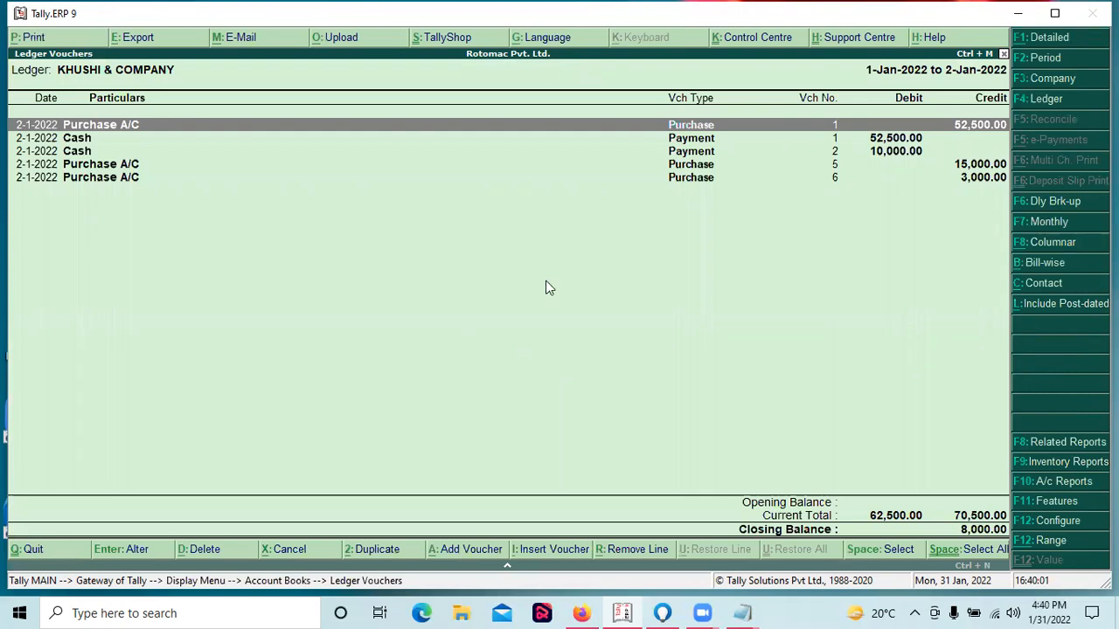
{"action": "key", "text": "Escape"}
{"action": "key", "text": "Escape"}
{"action": "key", "text": "Escape"}
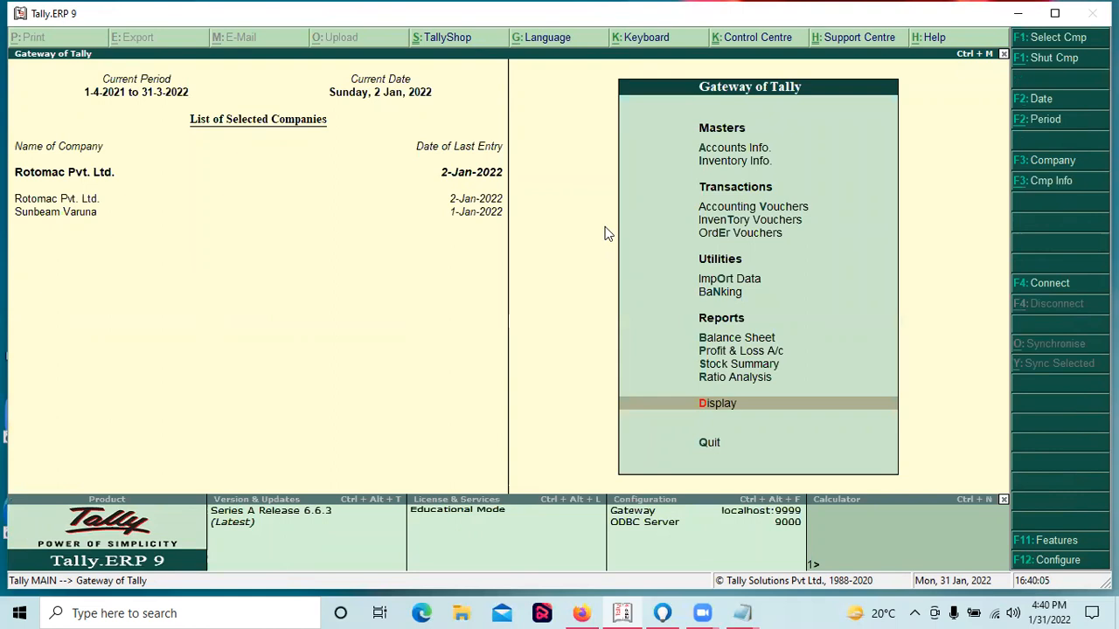
Open the Stock Summary to check the stock after the T-02 receipt note.
{"action": "key", "text": "s"}
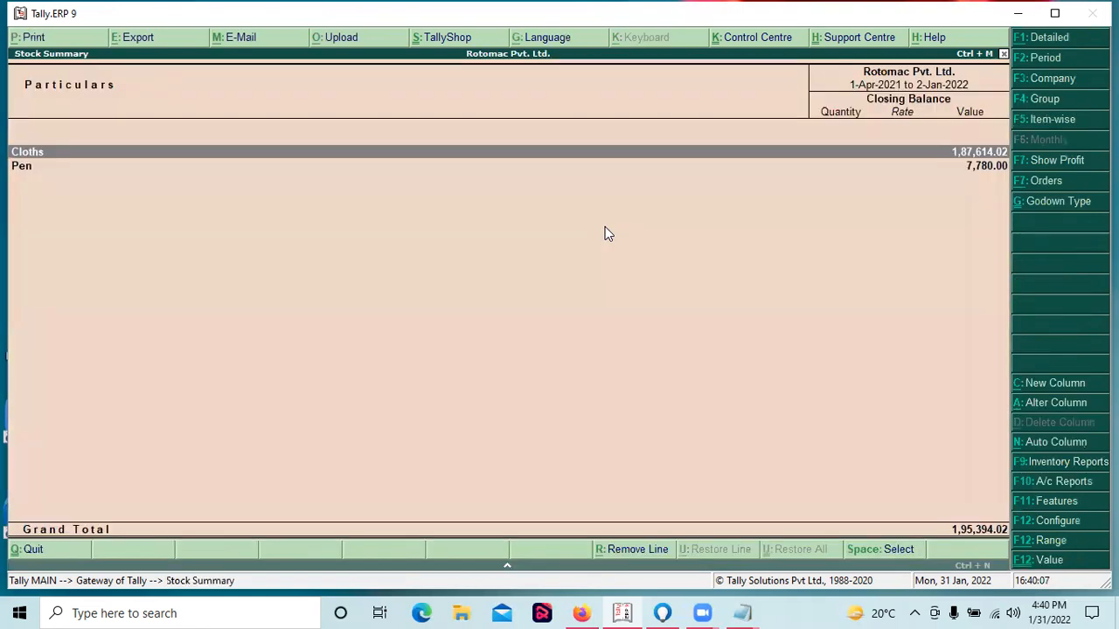